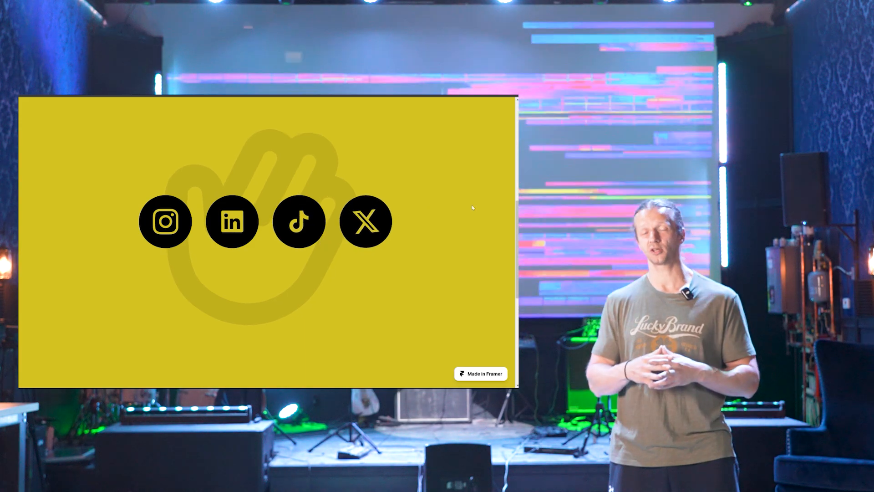
# Step: Preview how the hand background and the social icons animate while scrolling through the finished page
pyautogui.moveTo(517, 228); pyautogui.dragTo(516, 243)
pyautogui.moveTo(517, 243); pyautogui.dragTo(510, 209)
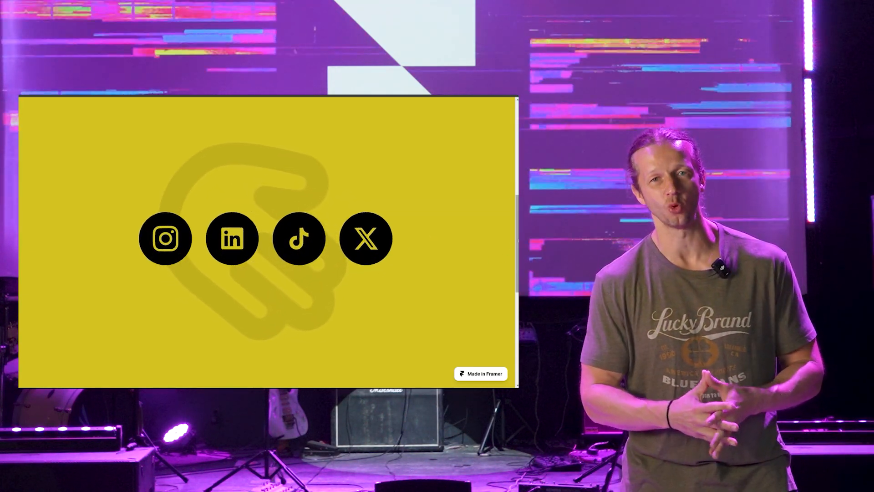
pyautogui.scroll(5, 493, 257)
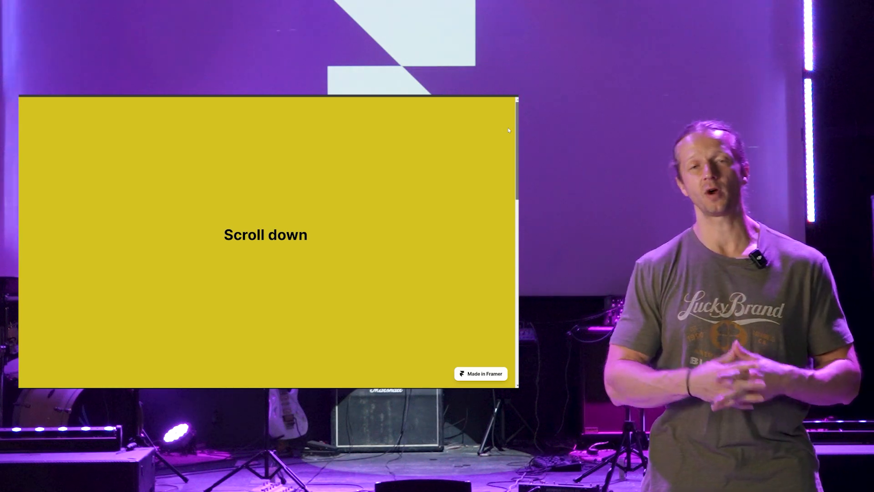
pyautogui.scroll(-5, 509, 188)
pyautogui.scroll(5, 511, 244)
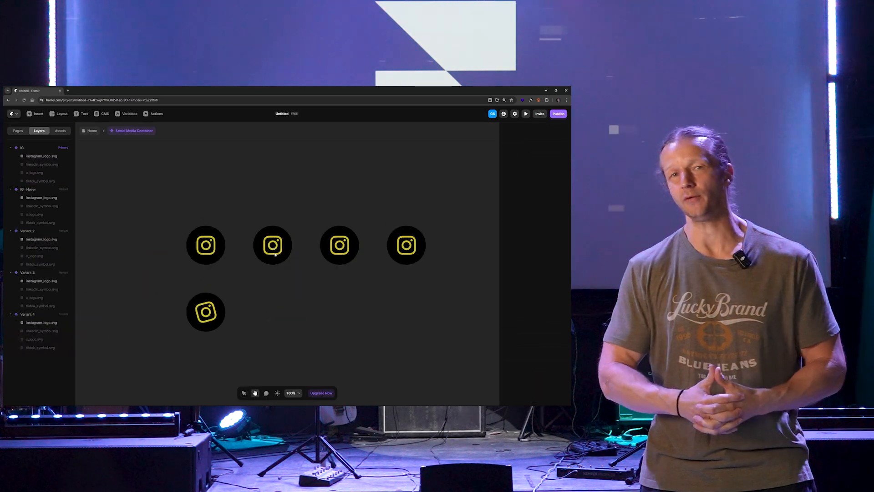
pyautogui.click(272, 245)
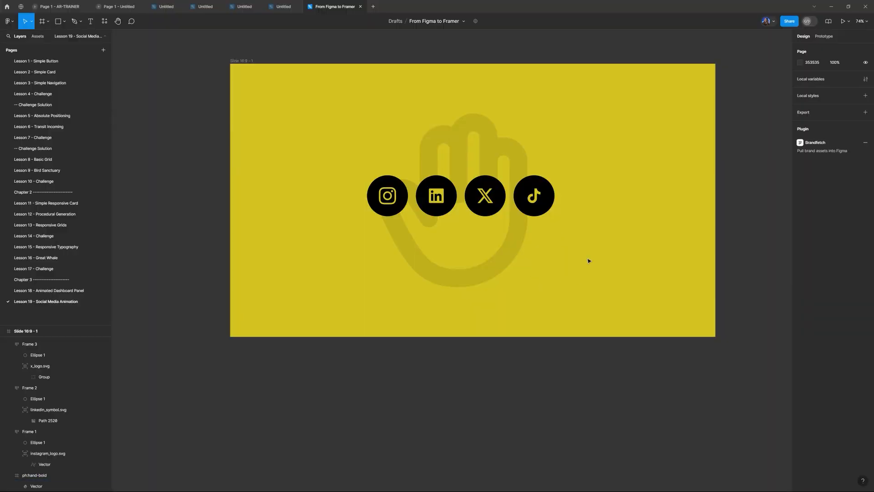
# Step: Nudge the large hand icon slightly behind the row of social icons
pyautogui.click(546, 196)
pyautogui.click(605, 193)
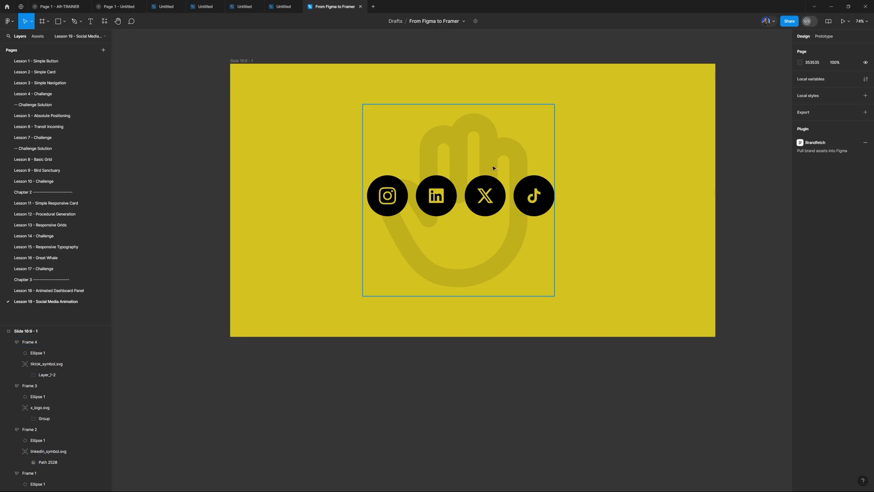
pyautogui.moveTo(487, 149)
pyautogui.mouseDown()
pyautogui.moveTo(471, 146)
pyautogui.moveTo(490, 151)
pyautogui.mouseUp()
pyautogui.click(595, 137)
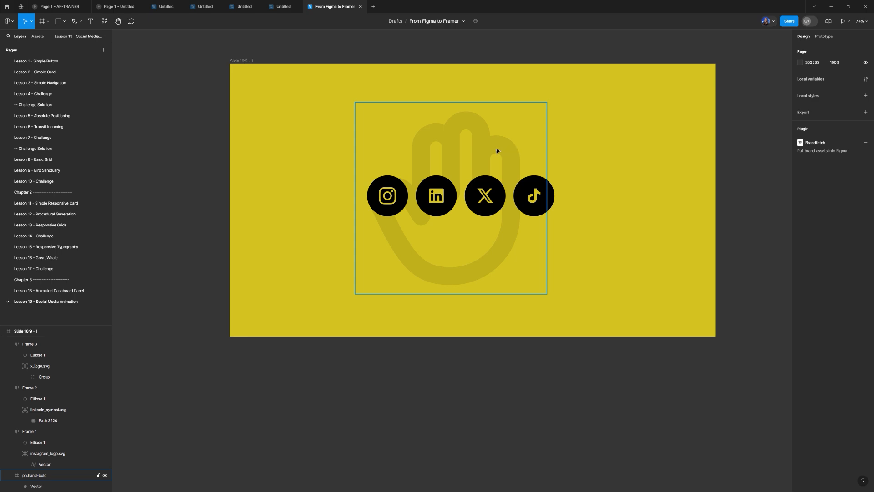
pyautogui.moveTo(496, 148); pyautogui.dragTo(505, 151)
pyautogui.click(595, 153)
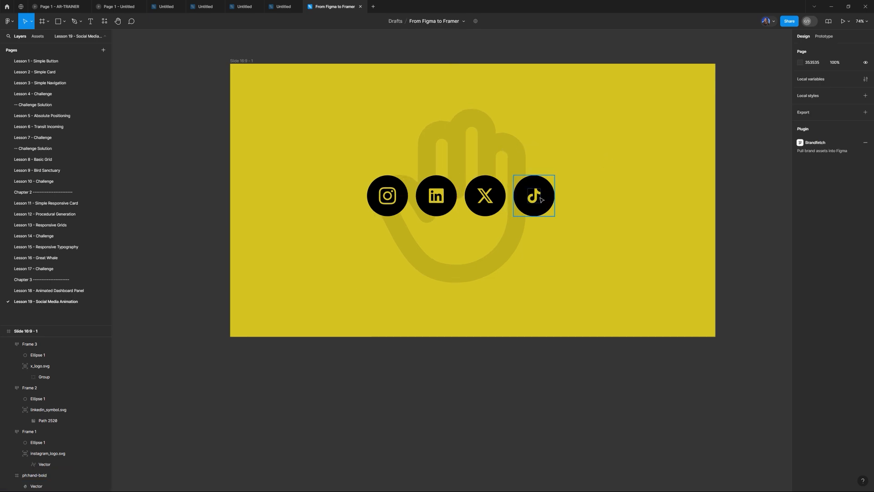
pyautogui.scroll(3, 496, 120)
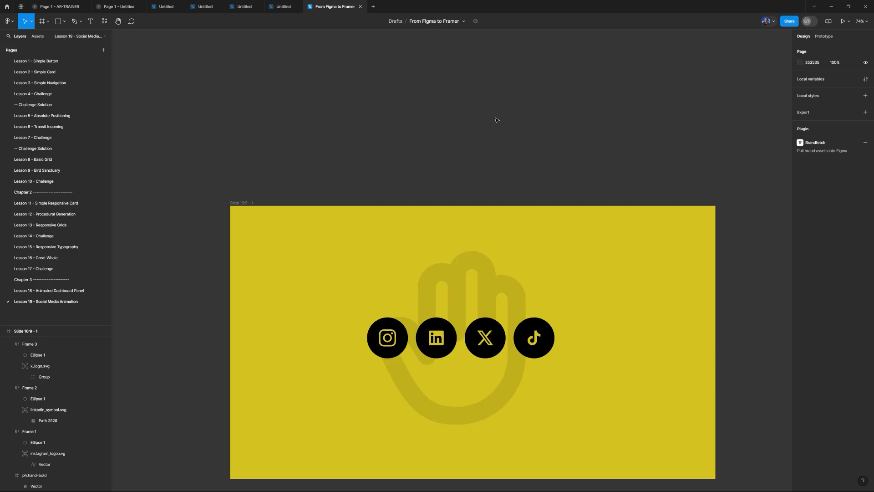
pyautogui.scroll(4, 496, 120)
pyautogui.scroll(-6, 489, 118)
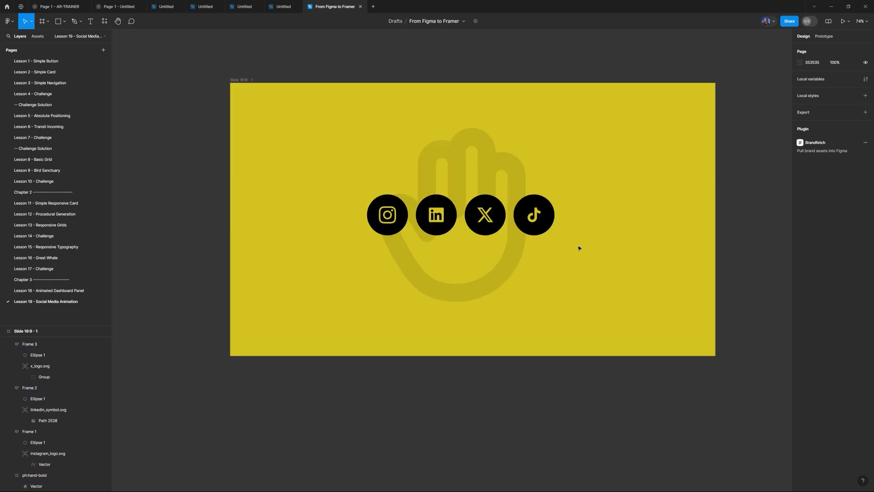
pyautogui.scroll(8, 580, 249)
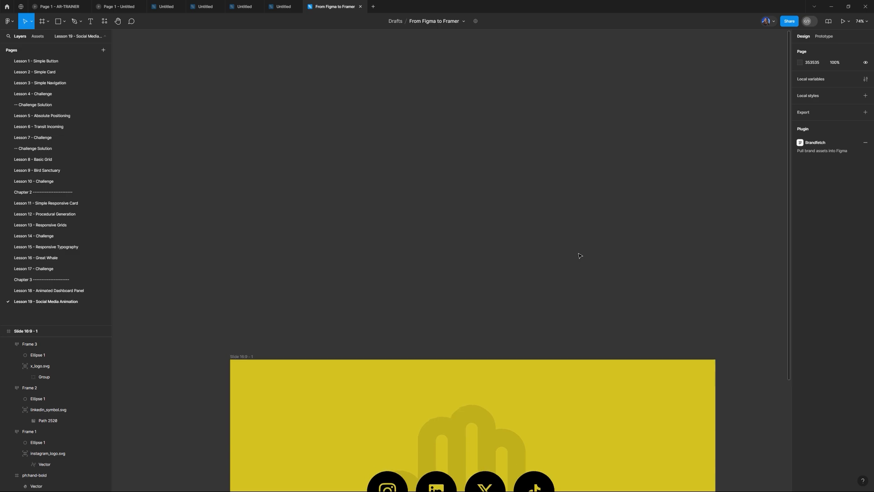
pyautogui.scroll(-8, 580, 261)
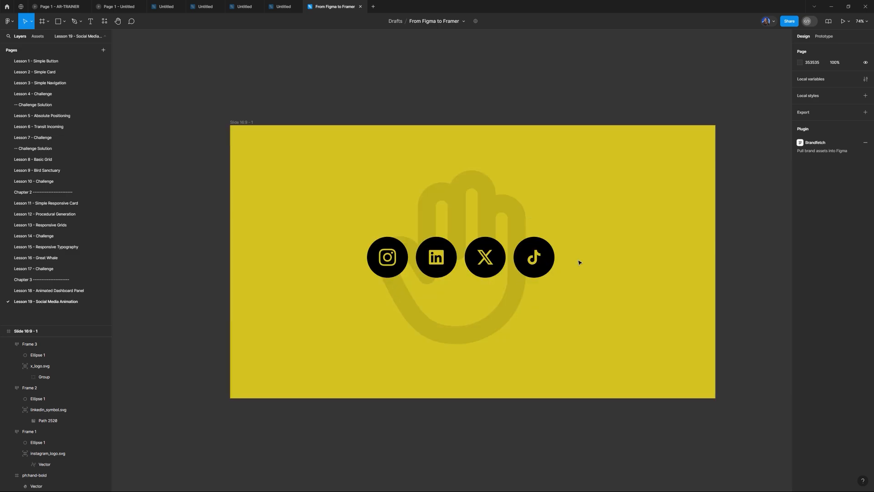
# Step: Examine the TikTok, X, LinkedIn and Instagram icon frames one by one on the yellow slide
pyautogui.click(549, 257)
pyautogui.click(585, 250)
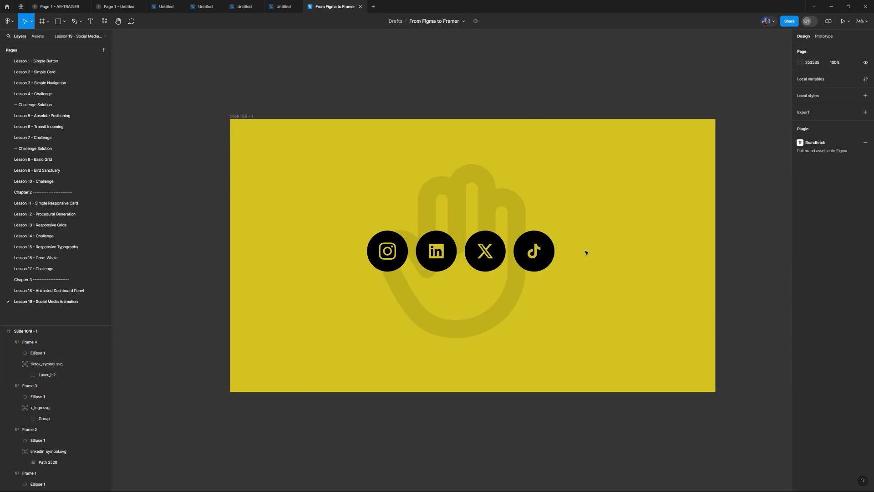
pyautogui.click(542, 254)
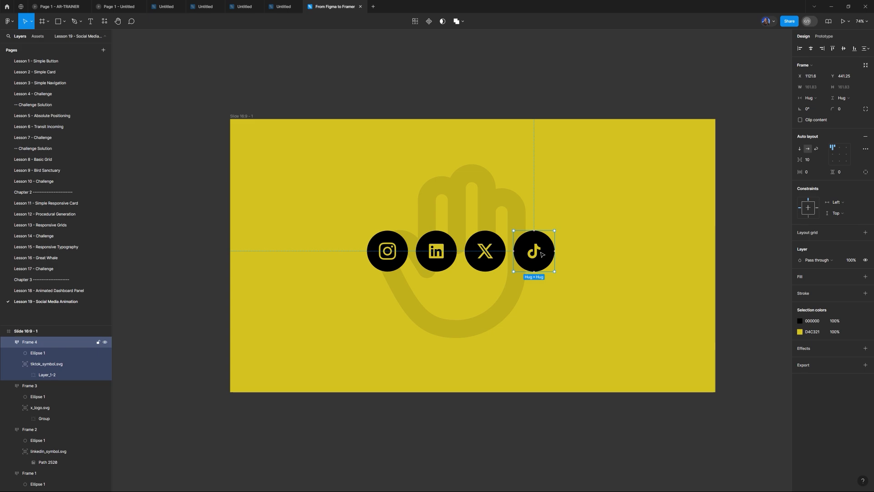
pyautogui.click(582, 256)
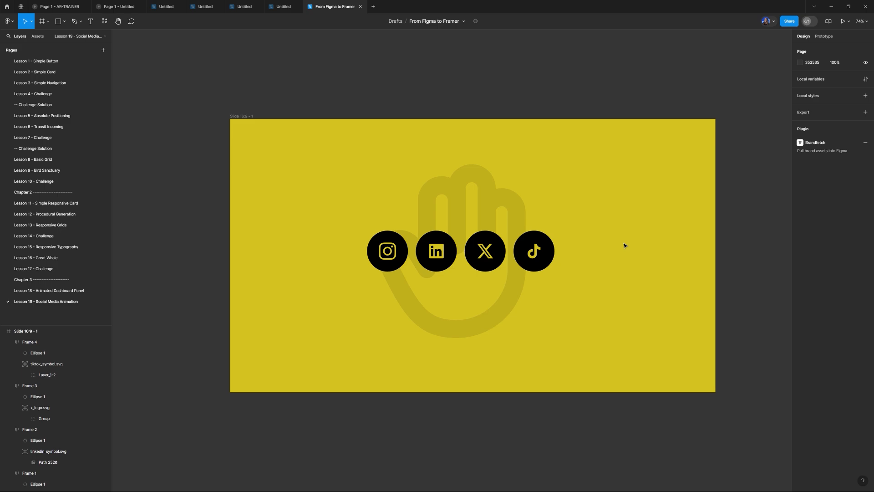
pyautogui.click(535, 254)
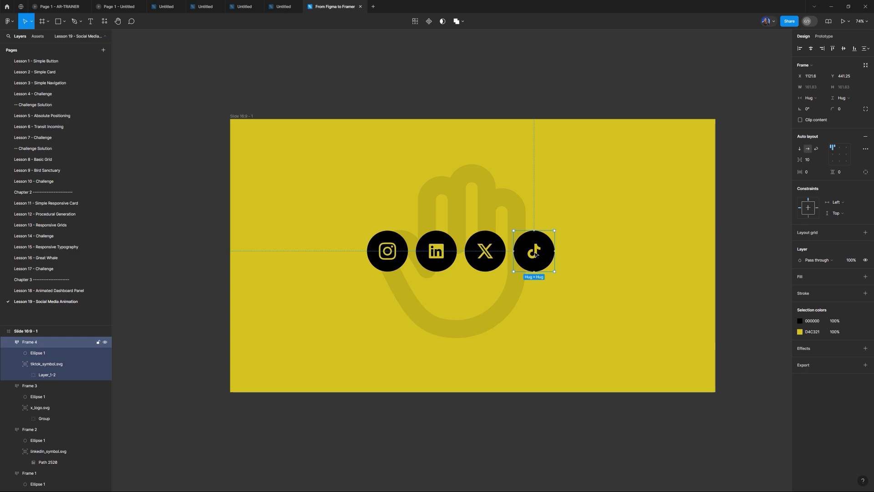
pyautogui.click(630, 250)
pyautogui.click(536, 252)
pyautogui.click(485, 252)
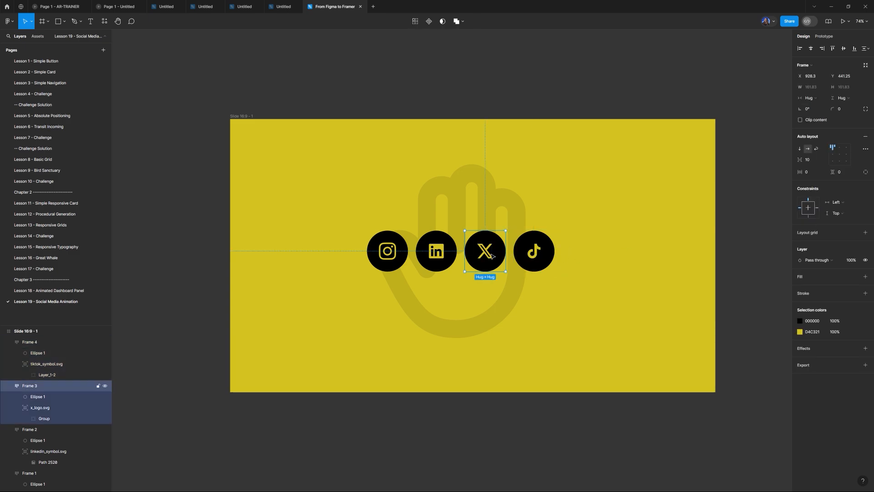
pyautogui.click(445, 254)
pyautogui.click(392, 253)
pyautogui.click(357, 193)
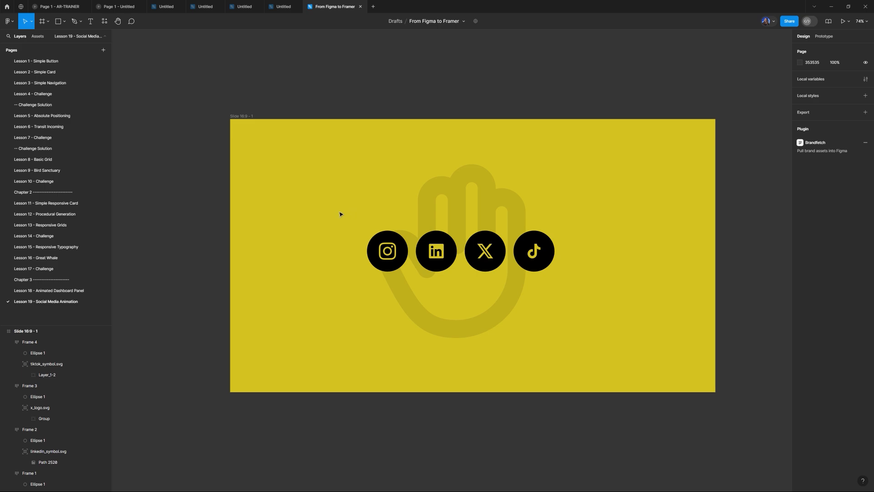
# Step: Examine the icon row as a group with the hand behind it, and check the individual icons again
pyautogui.moveTo(340, 212); pyautogui.dragTo(590, 290)
pyautogui.click(590, 290)
pyautogui.click(533, 250)
pyautogui.click(469, 251)
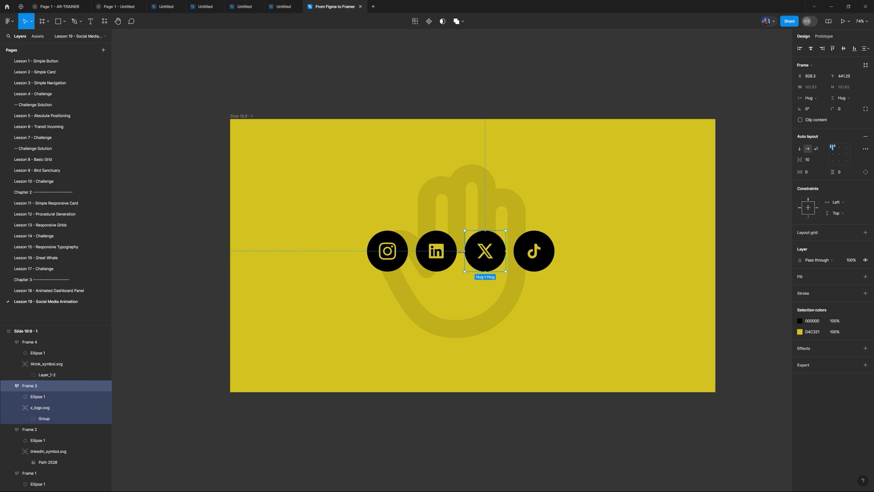
pyautogui.click(436, 251)
pyautogui.click(388, 251)
pyautogui.click(340, 186)
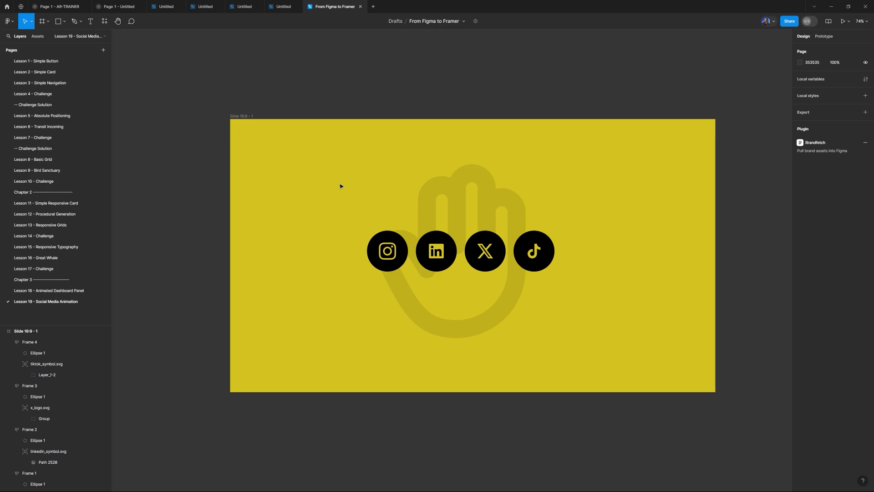
pyautogui.moveTo(315, 154); pyautogui.dragTo(638, 365)
pyautogui.click(661, 343)
pyautogui.moveTo(596, 336); pyautogui.dragTo(343, 190)
pyautogui.click(330, 185)
pyautogui.click(390, 251)
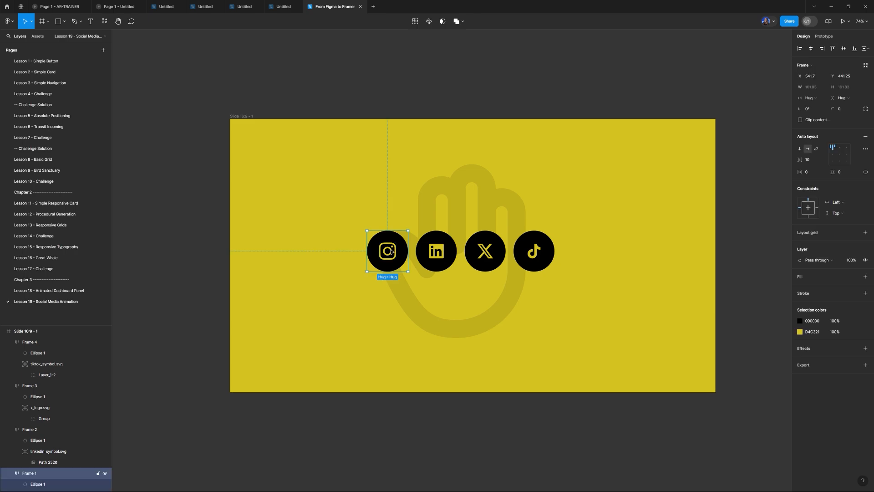
pyautogui.moveTo(269, 182); pyautogui.dragTo(603, 321)
pyautogui.click(609, 330)
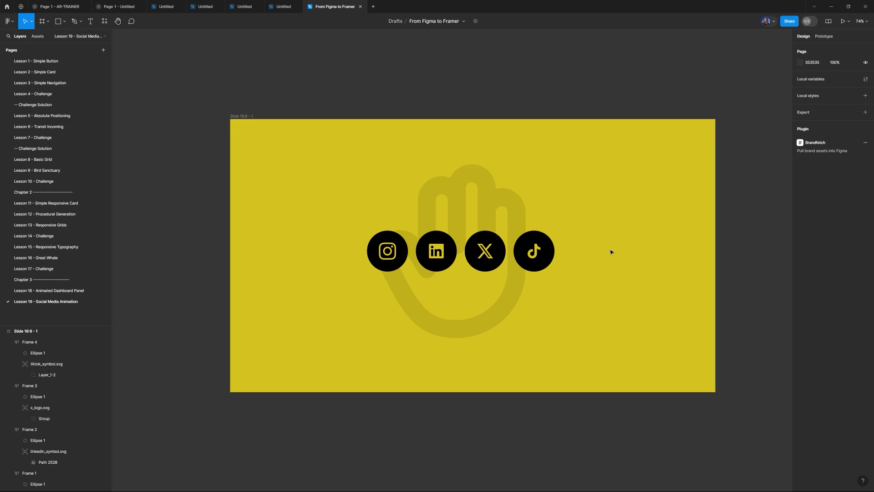
# Step: Review the slide's scroll layout and the Instagram, LinkedIn and TikTok icons at the ends of the row
pyautogui.click(552, 249)
pyautogui.click(607, 205)
pyautogui.scroll(1, 566, 258)
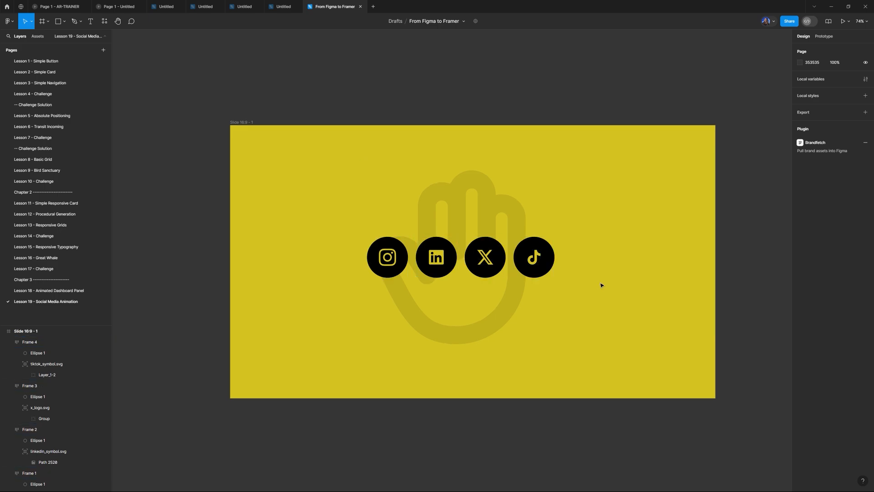
pyautogui.scroll(10, 568, 286)
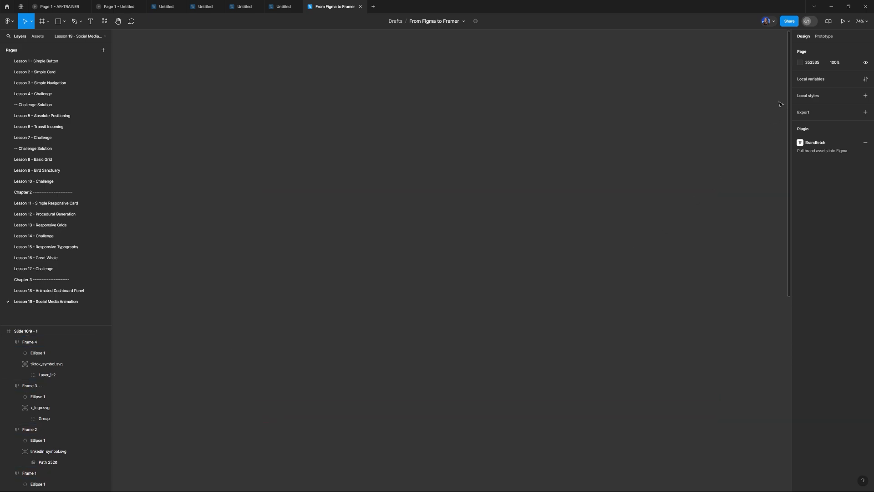
pyautogui.moveTo(790, 103); pyautogui.dragTo(780, 332)
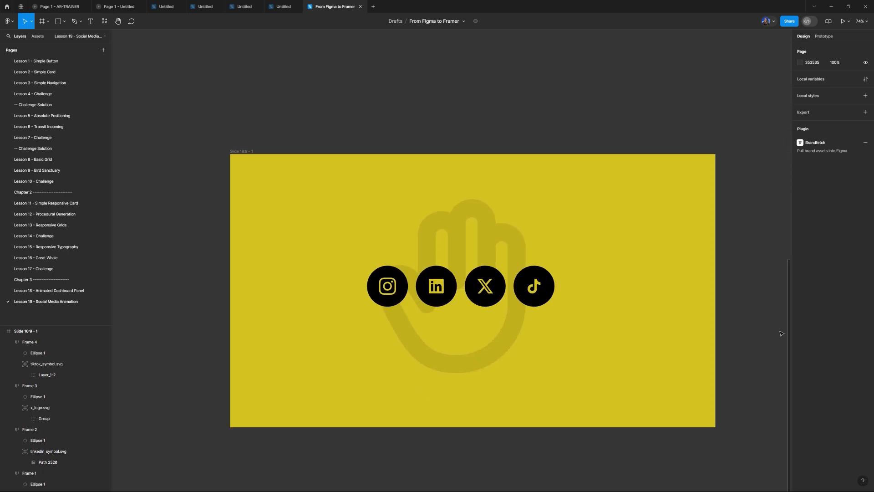
pyautogui.click(390, 283)
pyautogui.moveTo(390, 283)
pyautogui.mouseDown()
pyautogui.moveTo(392, 132)
pyautogui.moveTo(396, 286)
pyautogui.mouseUp()
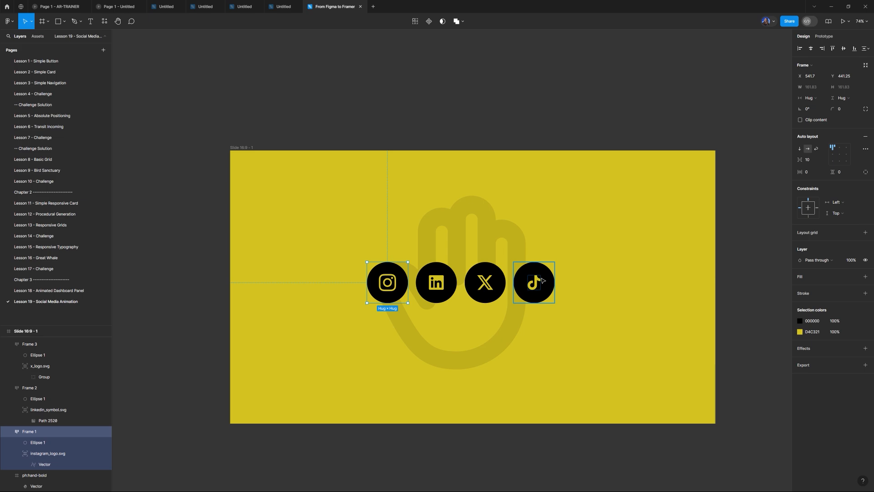
pyautogui.click(436, 285)
pyautogui.click(552, 280)
pyautogui.click(603, 240)
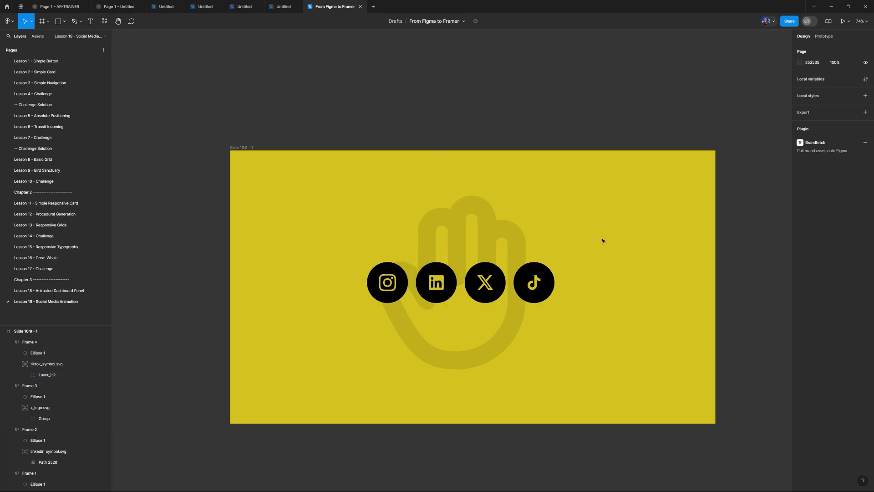
# Step: Try rotating the hand icon slightly clockwise, and undo the change
pyautogui.click(478, 209)
pyautogui.moveTo(554, 183); pyautogui.dragTo(564, 211)
pyautogui.hotkey('ctrl', 'z')
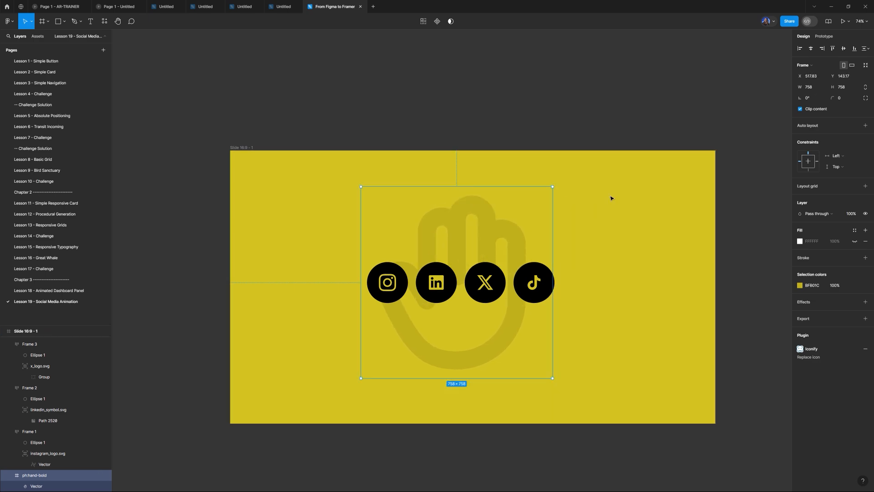
pyautogui.click(611, 197)
# Step: Check the Instagram, LinkedIn, X and TikTok icons in sequence from first to last
pyautogui.click(380, 279)
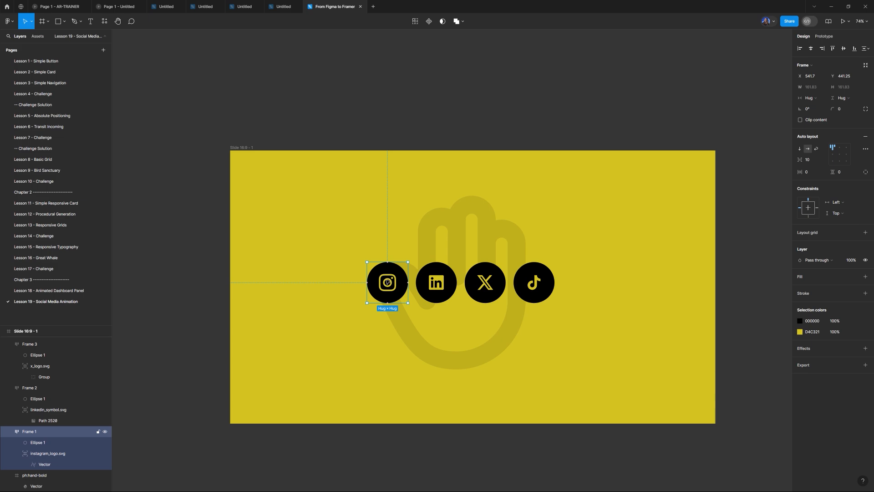
pyautogui.click(360, 351)
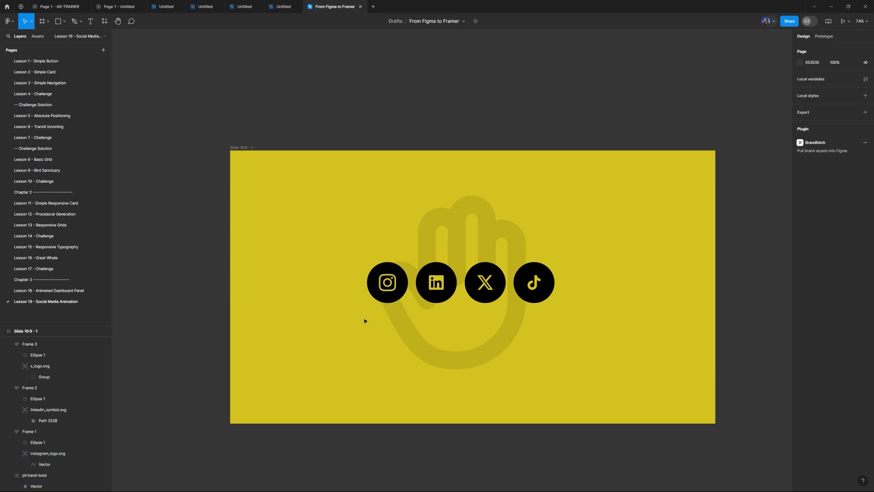
pyautogui.click(384, 288)
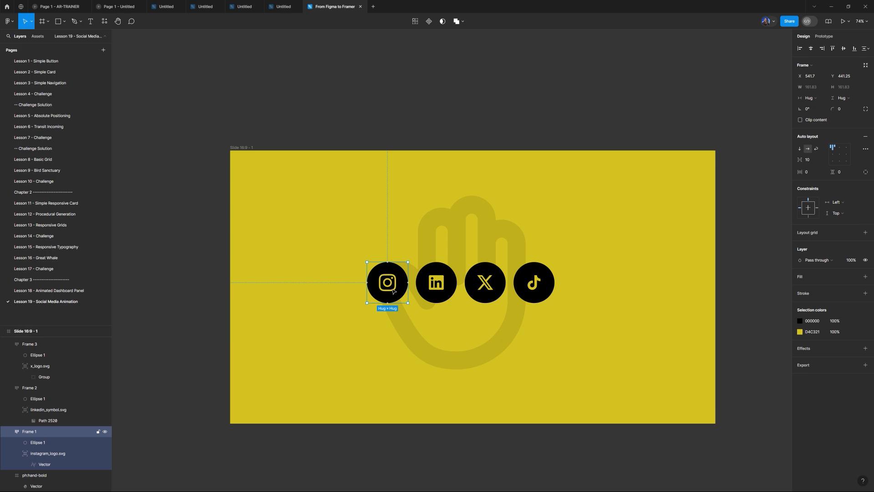
pyautogui.click(433, 274)
pyautogui.click(480, 269)
pyautogui.click(587, 262)
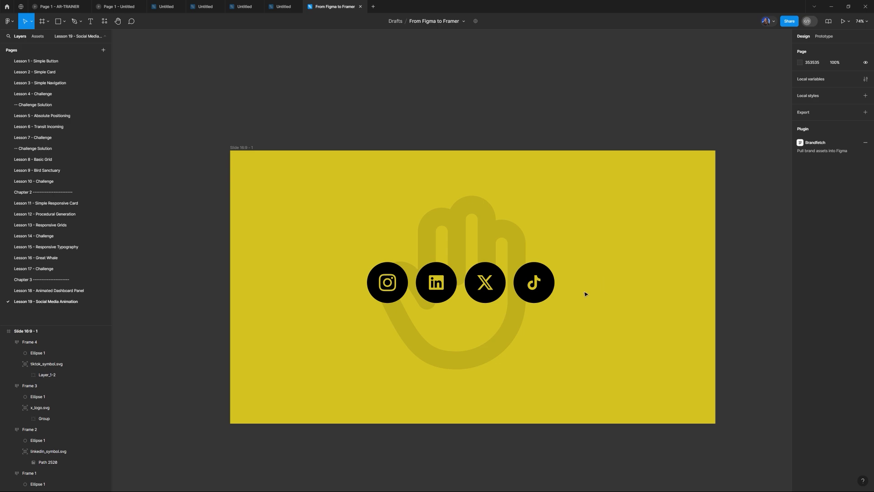
pyautogui.click(549, 291)
pyautogui.click(599, 283)
# Step: Copy the hex fill colour D4C321 from the Slide 16:9 - 1 frame
pyautogui.click(243, 148)
pyautogui.click(816, 199)
pyautogui.hotkey('ctrl', 'c')
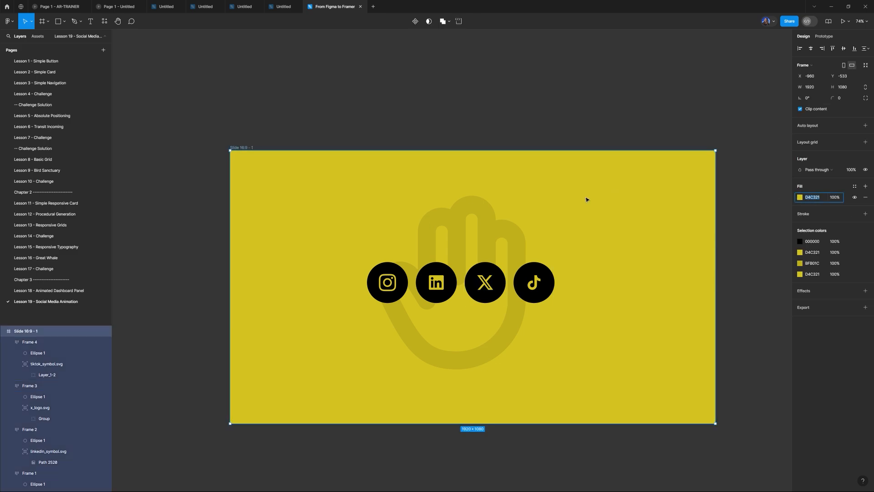
# Step: Switch to the Untitled Framer project and set the Home page breakpoint's fill to #D4C321
pyautogui.moveTo(381, 486)
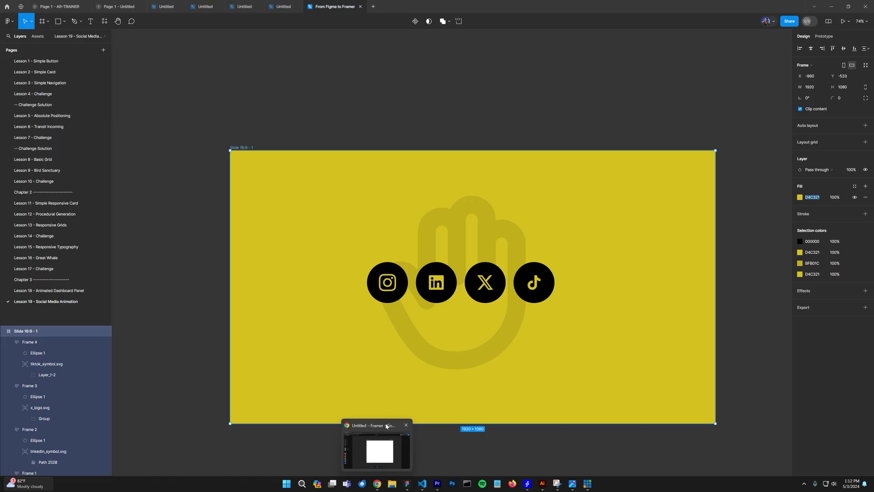
pyautogui.click(399, 450)
pyautogui.click(381, 104)
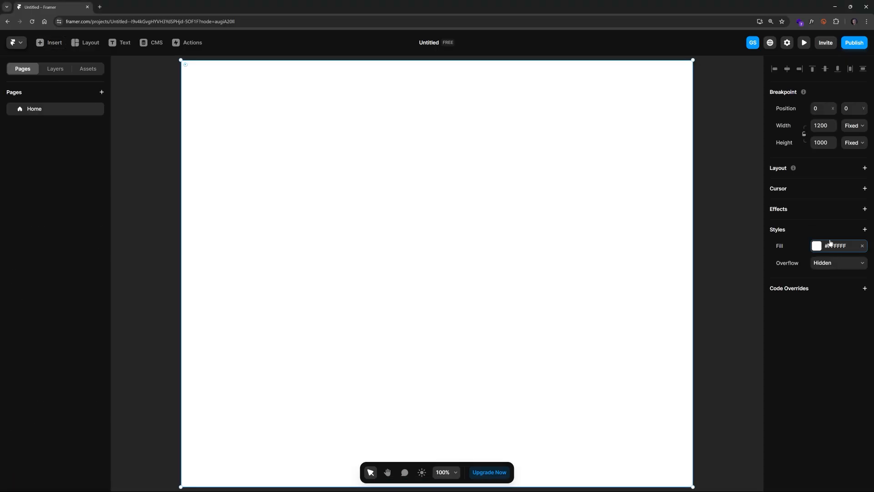
pyautogui.click(817, 245)
pyautogui.click(683, 358)
pyautogui.hotkey('ctrl', 'v')
pyautogui.press('Return')
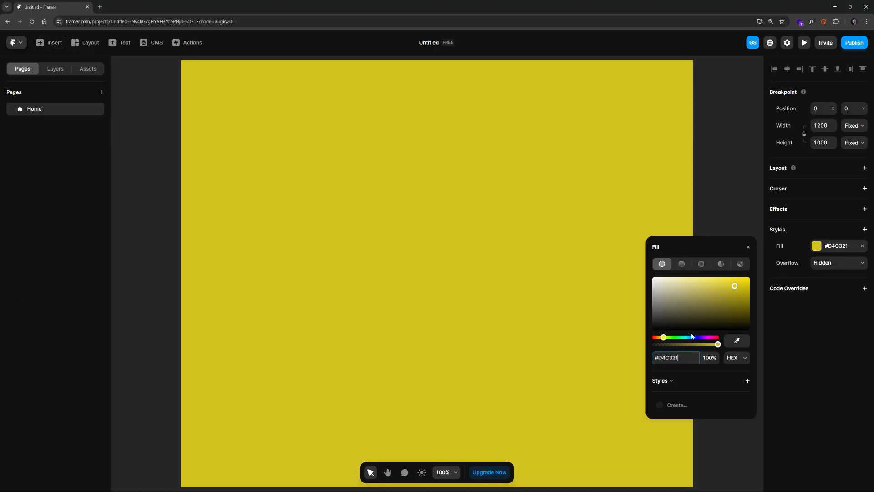
# Step: Add a vertical stack layout to the Desktop breakpoint
pyautogui.click(705, 211)
pyautogui.scroll(-3, 713, 207)
pyautogui.moveTo(713, 207); pyautogui.dragTo(675, 213)
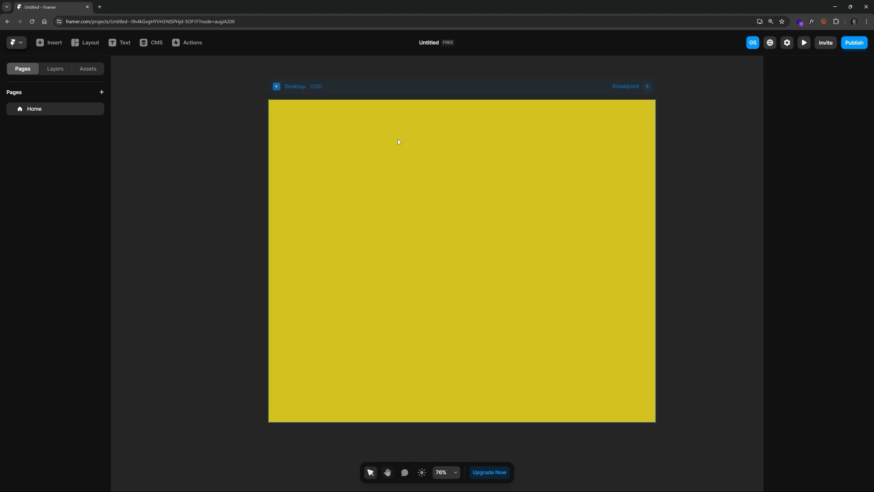
pyautogui.moveTo(390, 95); pyautogui.dragTo(367, 103)
pyautogui.click(360, 94)
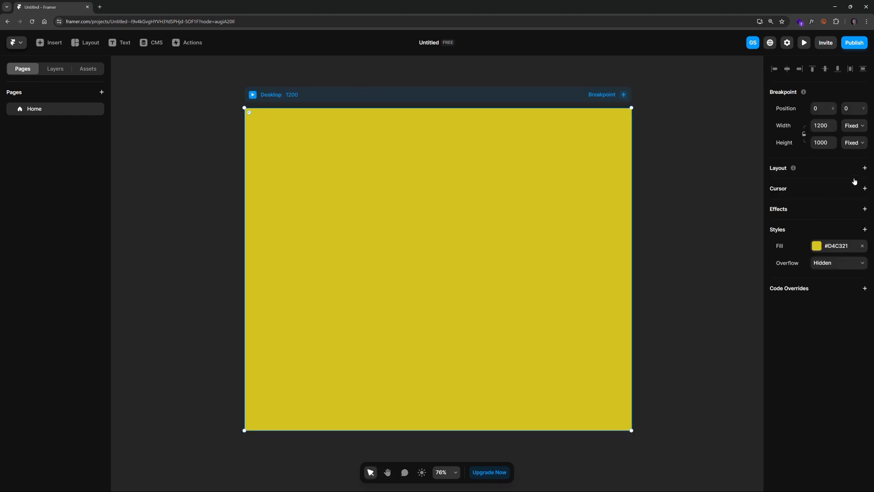
pyautogui.click(865, 168)
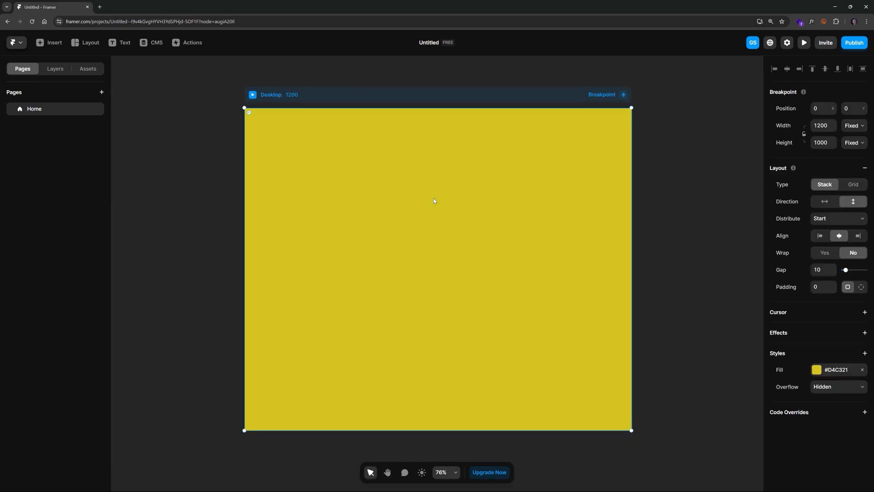
# Step: Draw a full-width frame about 733 px high at the top of the Desktop breakpoint and remove its fill
pyautogui.press('f')
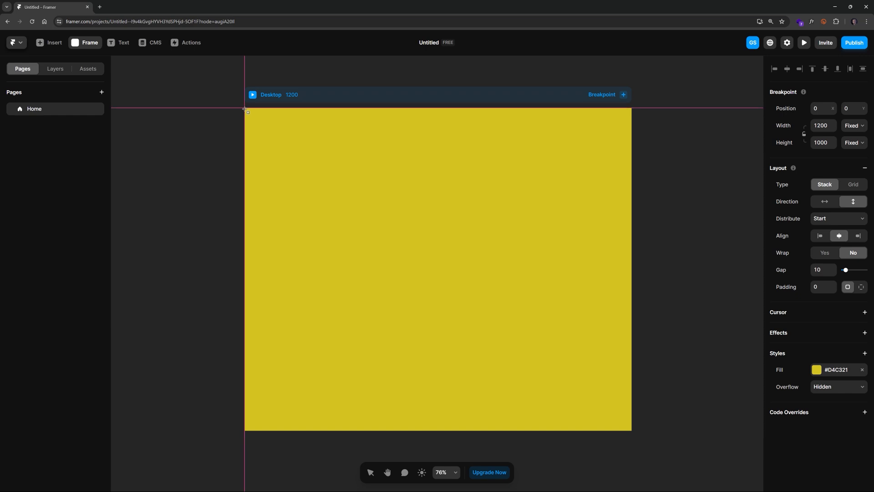
pyautogui.moveTo(244, 108); pyautogui.dragTo(635, 392)
pyautogui.moveTo(526, 389); pyautogui.dragTo(547, 340)
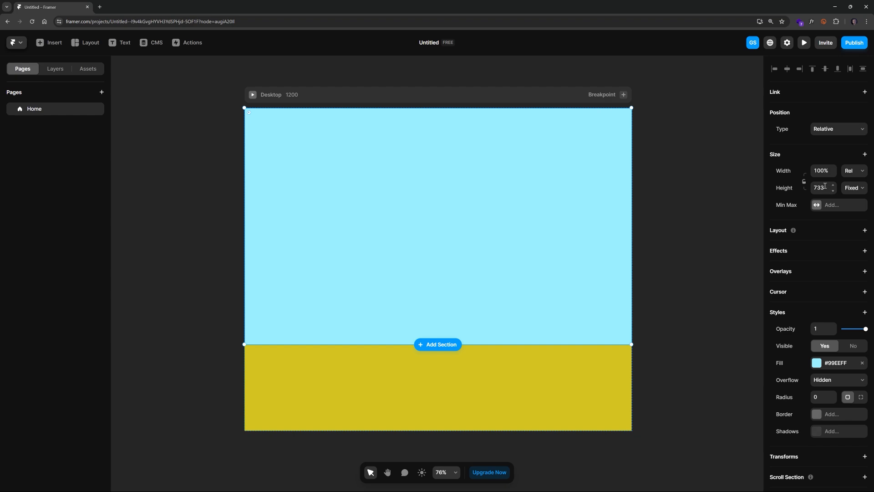
pyautogui.click(862, 362)
# Step: Add the text "Scroll down" inside the unfilled frame
pyautogui.press('f')
pyautogui.press('t')
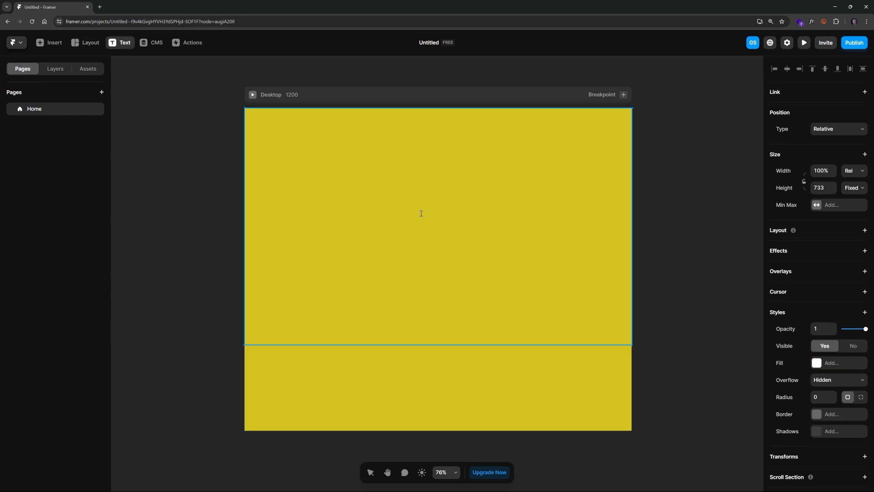
pyautogui.click(412, 219)
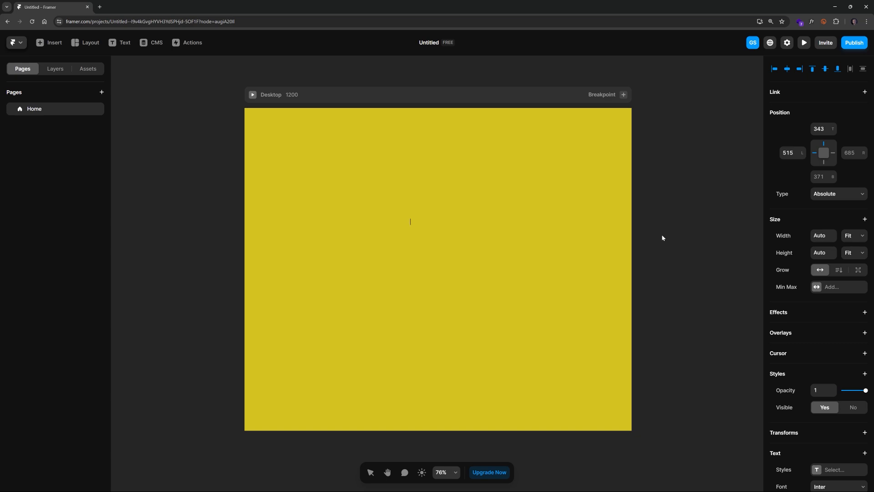
pyautogui.write('Scrolldow')
pyautogui.write('own')
pyautogui.press('Escape')
# Step: Add a vertical stack layout with centred content to the frame holding the Scroll down text
pyautogui.click(833, 195)
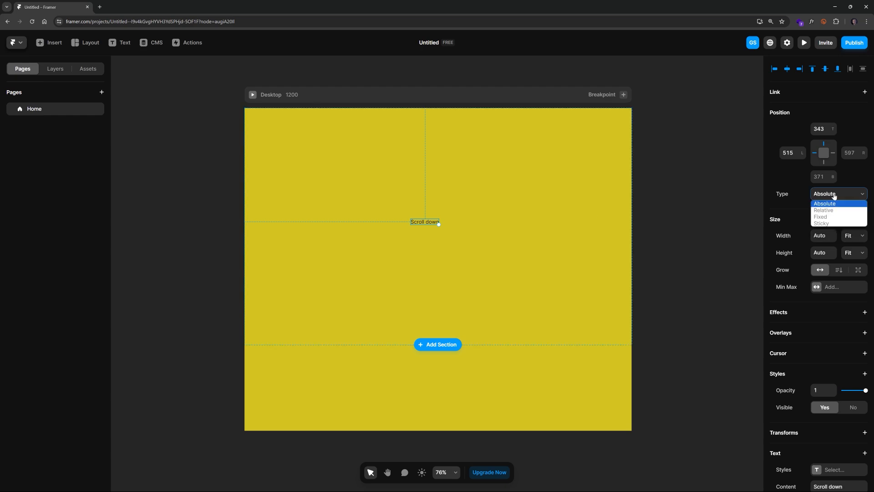
pyautogui.click(472, 181)
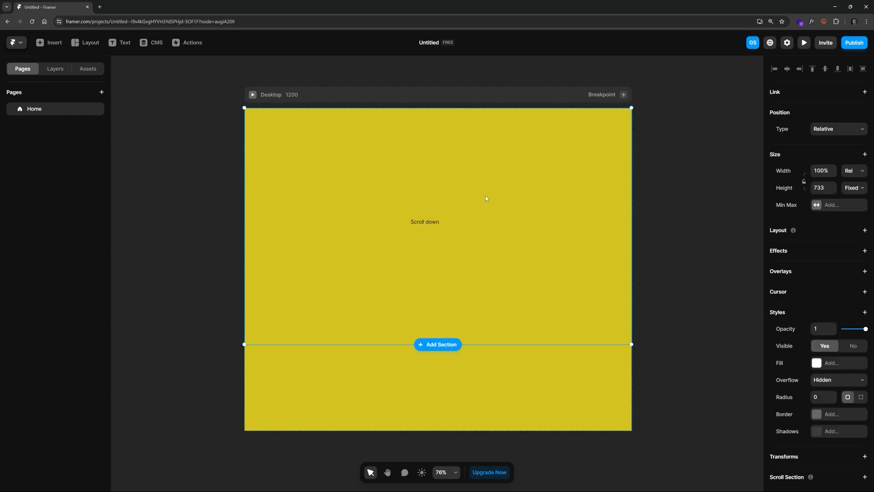
pyautogui.click(865, 230)
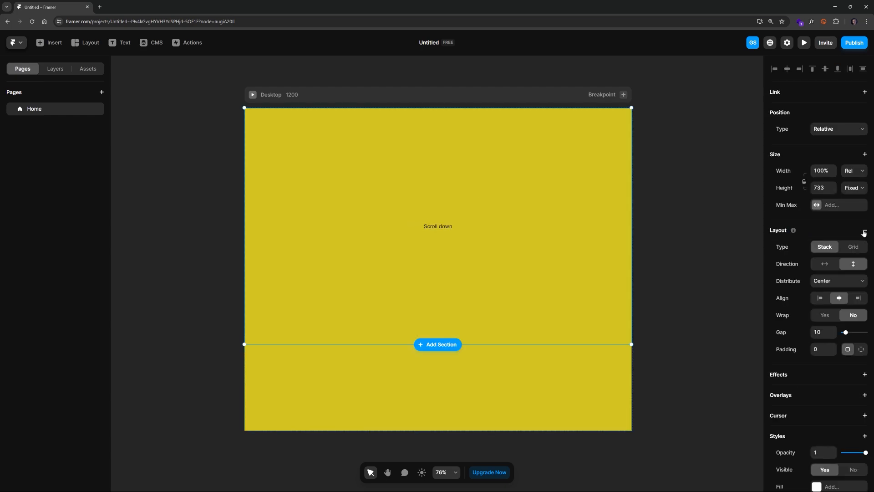
pyautogui.scroll(-4, 825, 364)
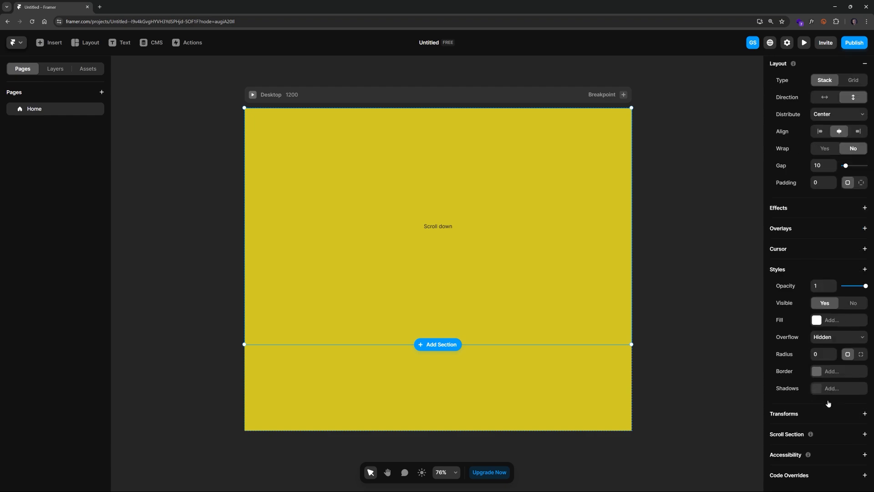
# Step: Set the Scroll down text to a size of 39 pixels with Bold weight
pyautogui.click(447, 229)
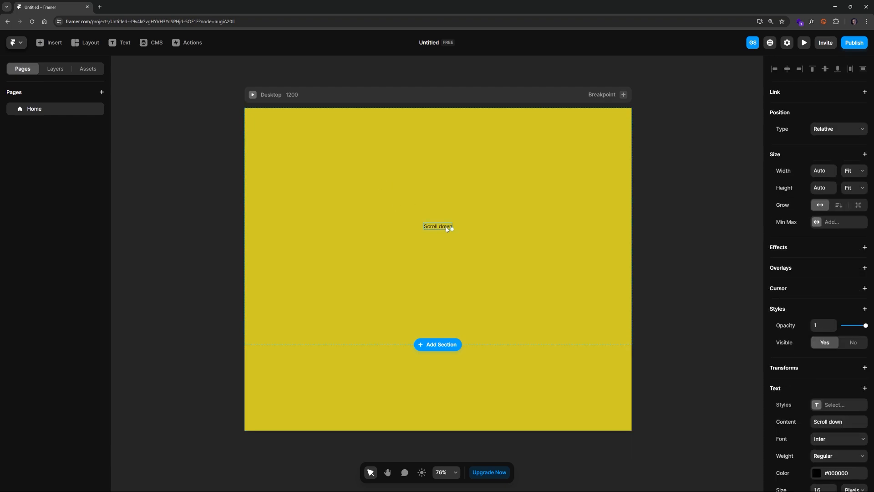
pyautogui.scroll(-4, 835, 347)
pyautogui.click(826, 339)
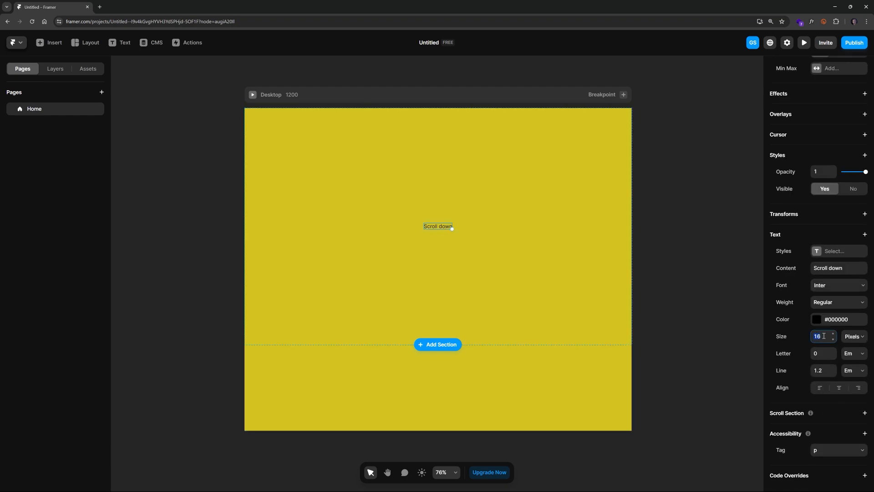
pyautogui.write('38')
pyautogui.press('Up')
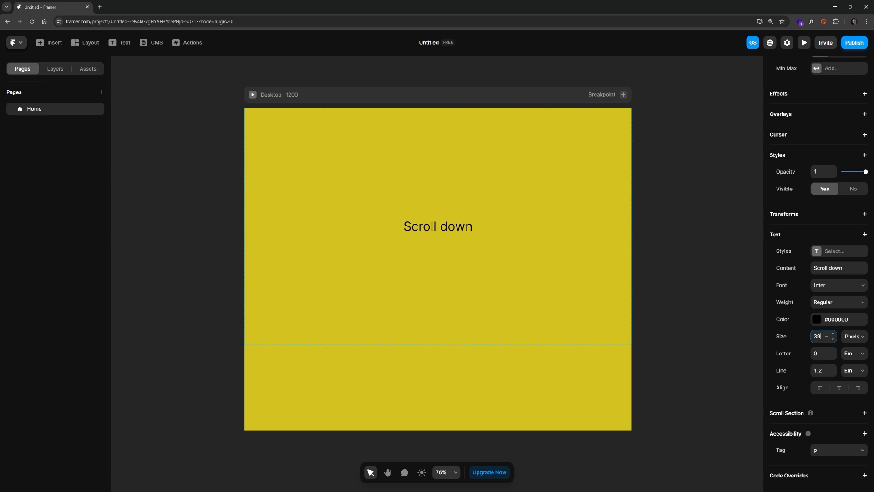
pyautogui.click(838, 286)
pyautogui.click(839, 302)
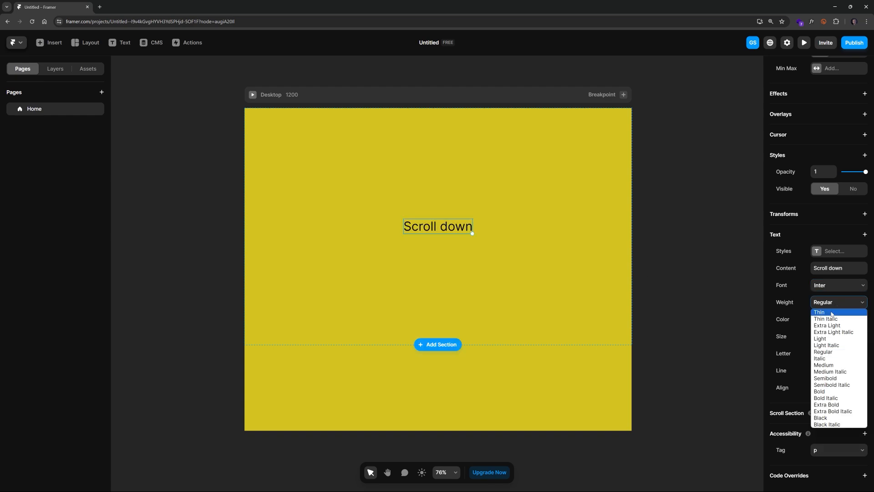
pyautogui.click(838, 391)
pyautogui.click(700, 254)
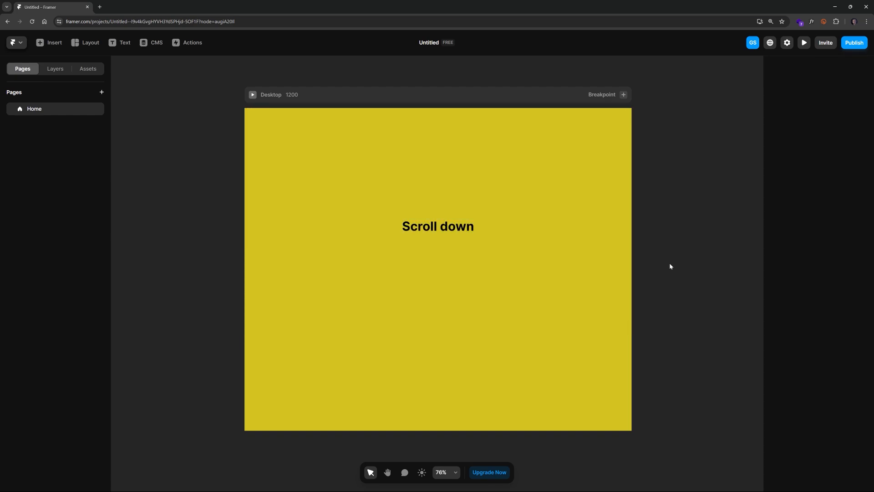
# Step: Switch to the From Figma to Framer file in Figma and examine the layers that make up the Instagram icon's frame
pyautogui.click(463, 192)
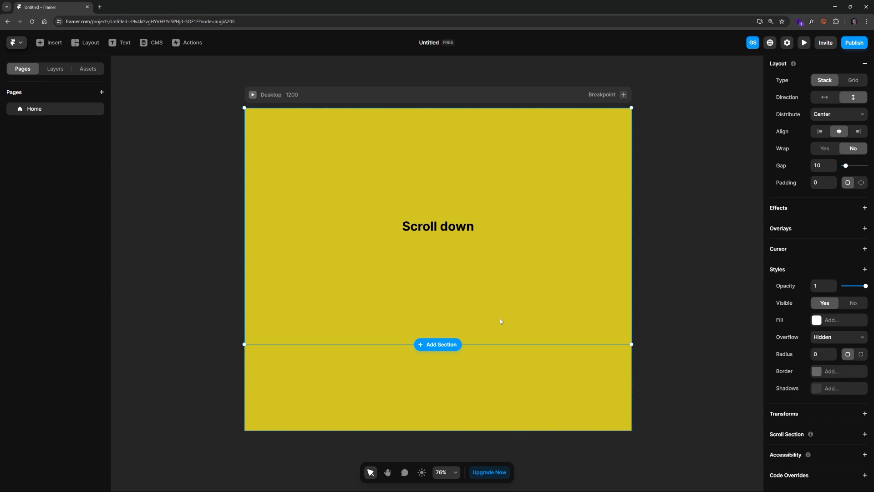
pyautogui.click(505, 374)
pyautogui.moveTo(457, 488)
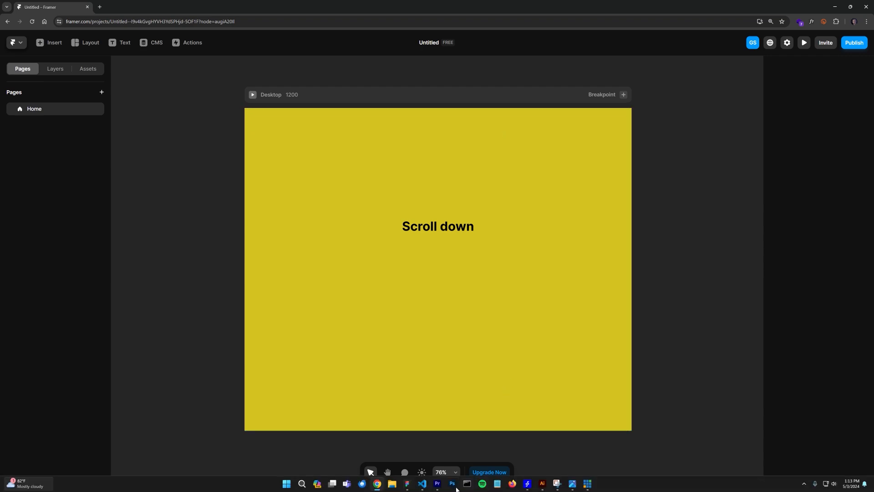
pyautogui.click(409, 485)
pyautogui.click(391, 277)
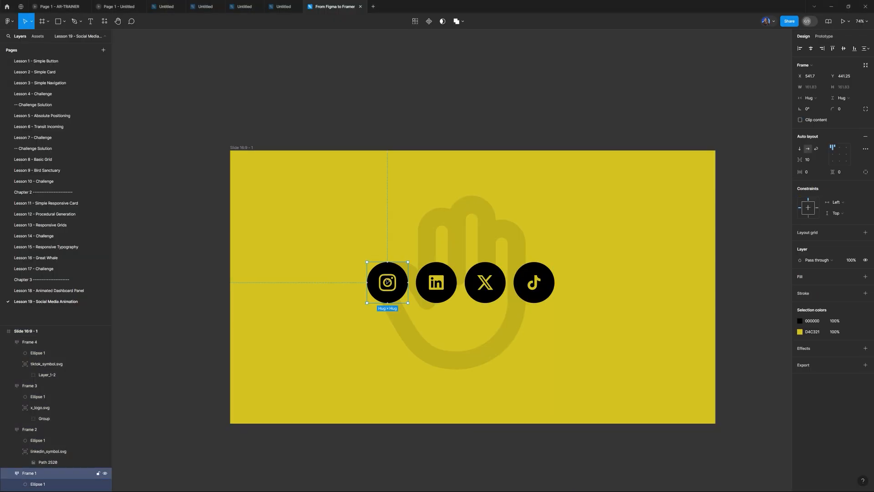
pyautogui.scroll(-3, 388, 281)
pyautogui.scroll(-2, 45, 410)
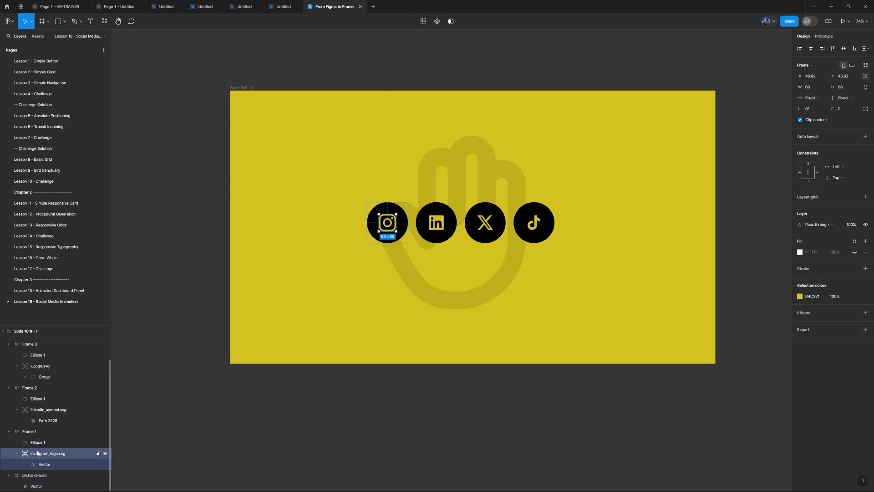
pyautogui.scroll(10, 393, 230)
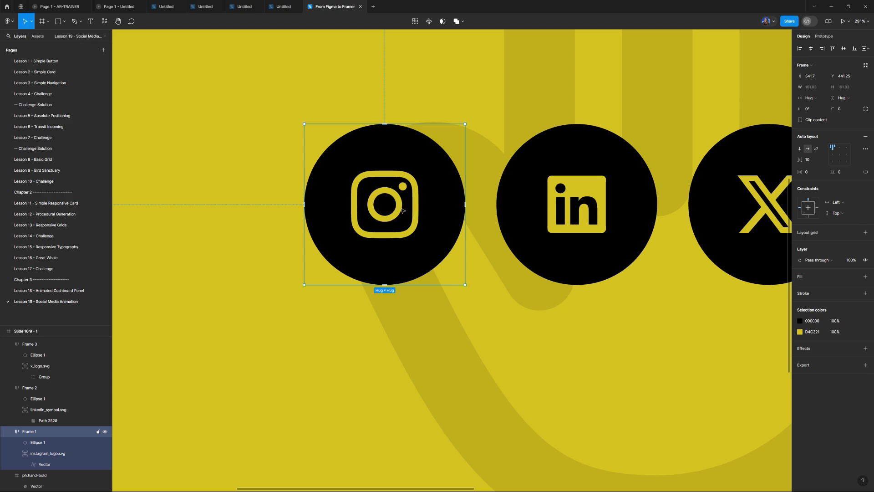
pyautogui.click(394, 208)
pyautogui.click(273, 210)
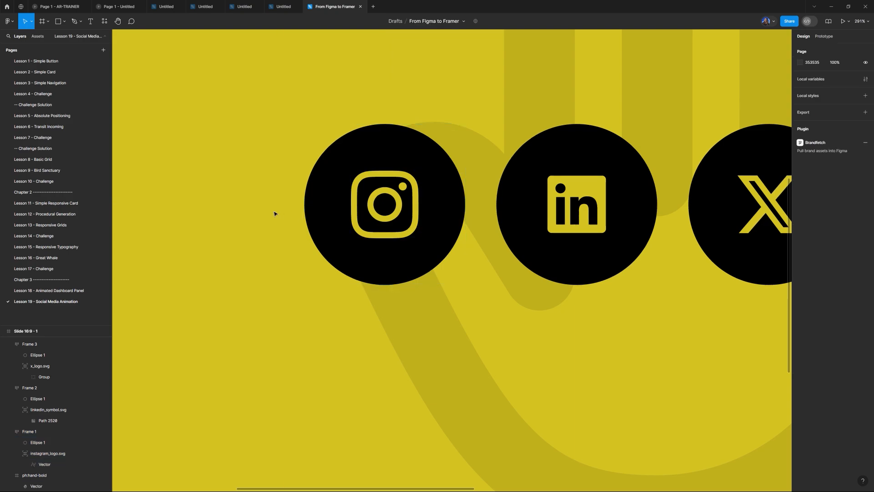
pyautogui.click(364, 199)
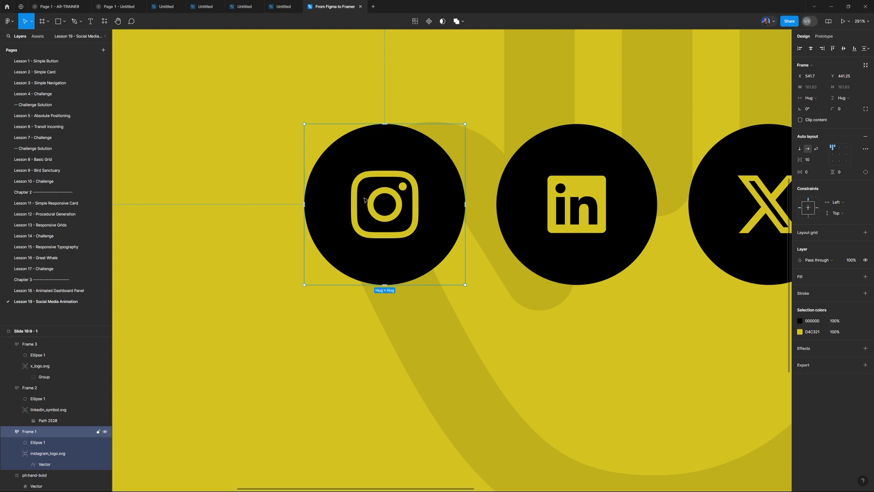
pyautogui.click(8, 432)
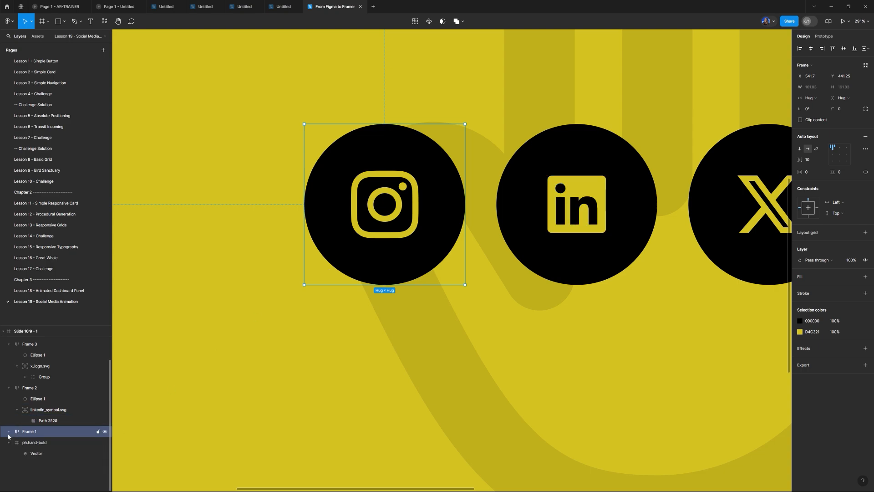
pyautogui.click(8, 432)
# Step: Ungroup the Instagram icon's frame and check the separated logo and black circle
pyautogui.rightClick(394, 216)
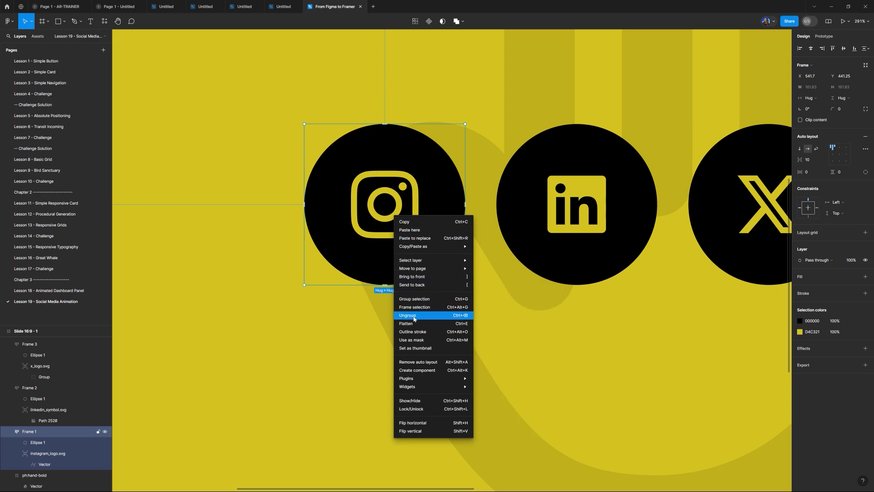
pyautogui.click(413, 316)
pyautogui.click(223, 303)
pyautogui.click(382, 182)
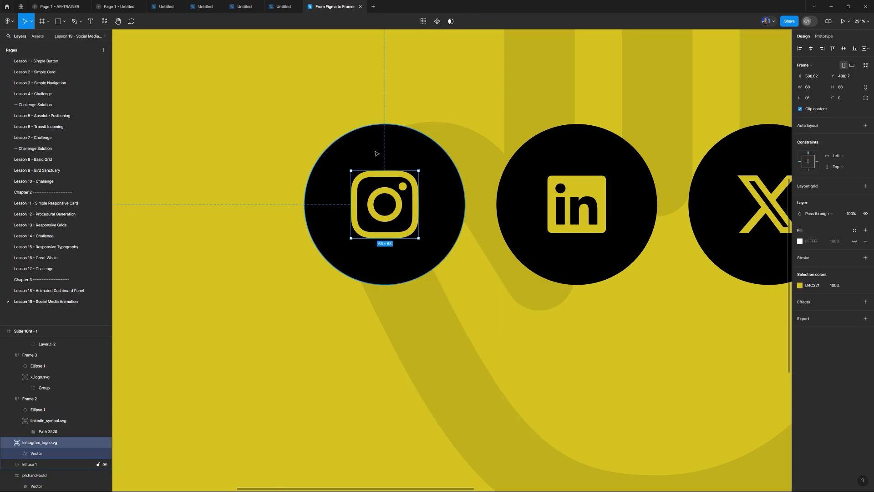
pyautogui.keyDown('shift'); pyautogui.click(376, 153); pyautogui.keyUp('shift')
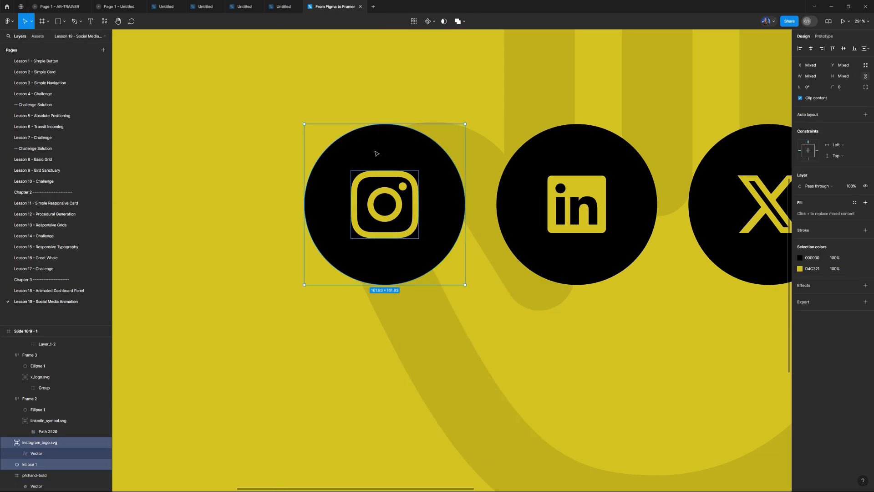
pyautogui.click(182, 342)
pyautogui.click(39, 442)
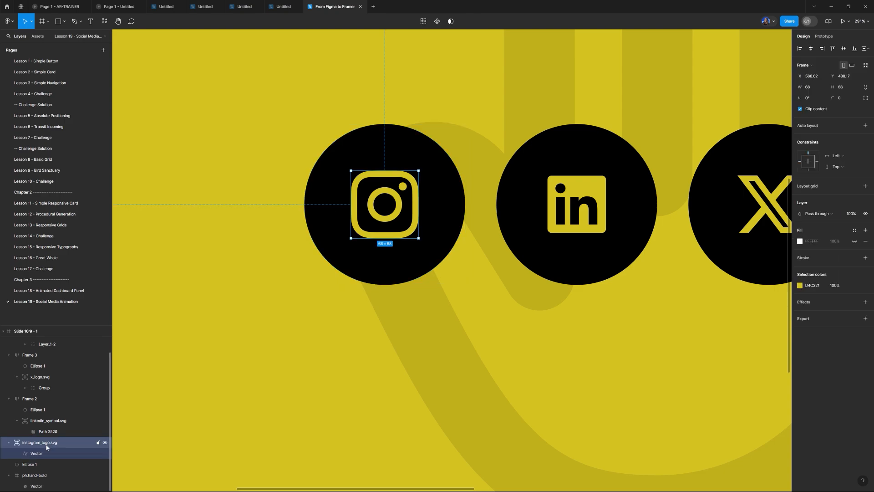
pyautogui.click(30, 464)
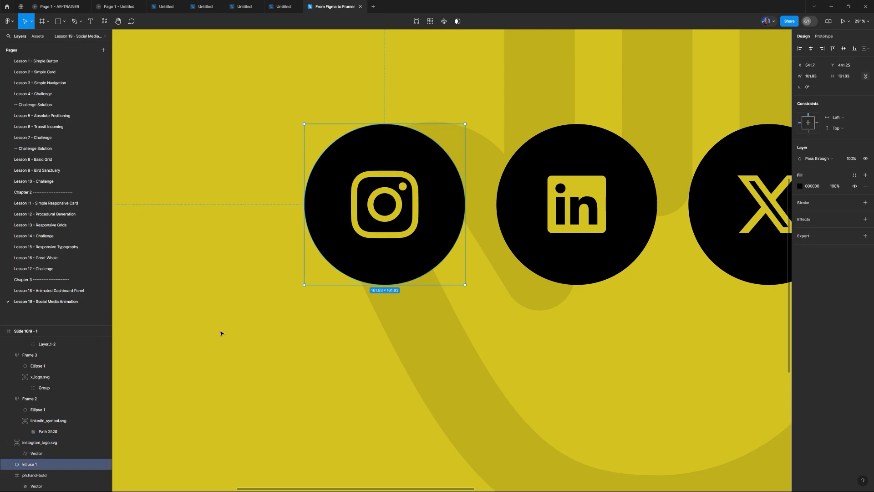
# Step: Try moving the black circle and the Instagram logo separately, undoing each move
pyautogui.moveTo(331, 202); pyautogui.dragTo(253, 248)
pyautogui.hotkey('ctrl', 'z')
pyautogui.moveTo(383, 209); pyautogui.dragTo(422, 230)
pyautogui.hotkey('ctrl', 'z')
# Step: Wrap the Instagram logo and its black circle together in an auto layout frame
pyautogui.click(410, 196)
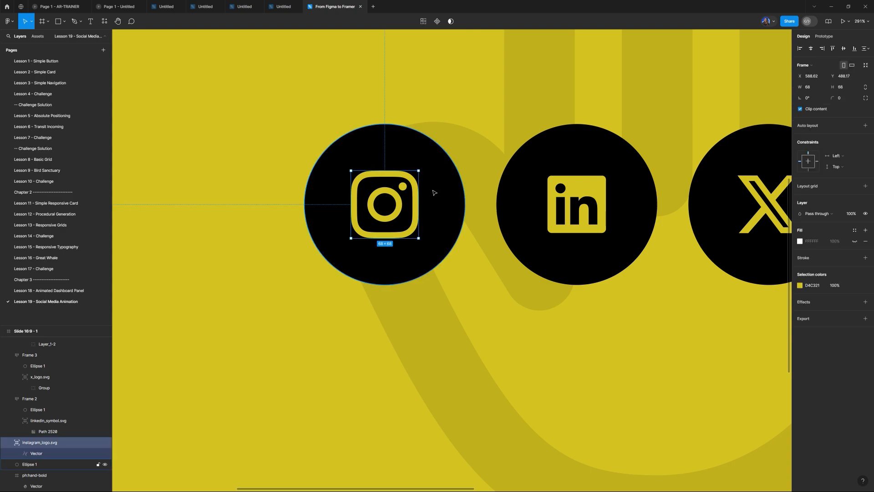
pyautogui.keyDown('shift'); pyautogui.click(438, 188); pyautogui.keyUp('shift')
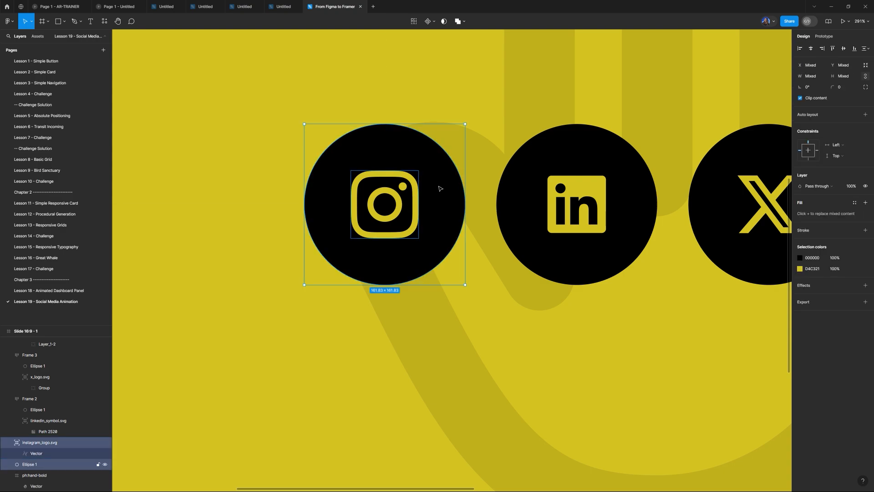
pyautogui.click(865, 115)
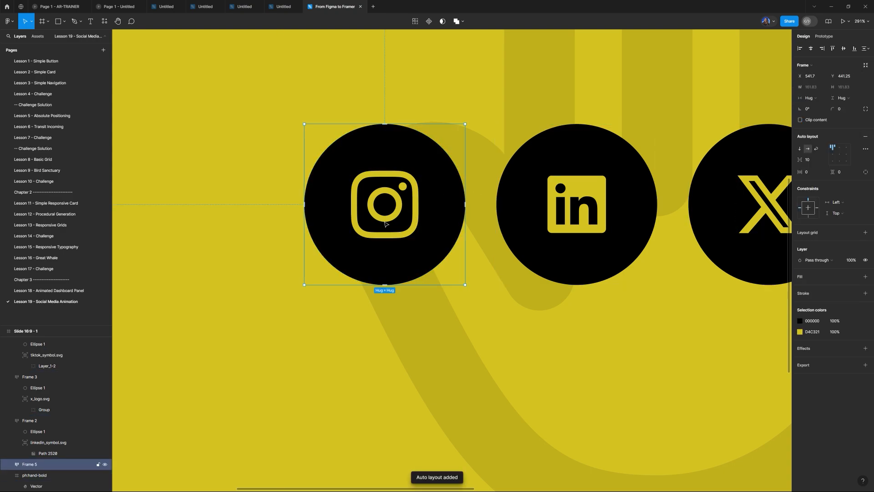
# Step: Run the Figma to HTML with Framer plugin on the Instagram icon's frame to copy it
pyautogui.rightClick(380, 206)
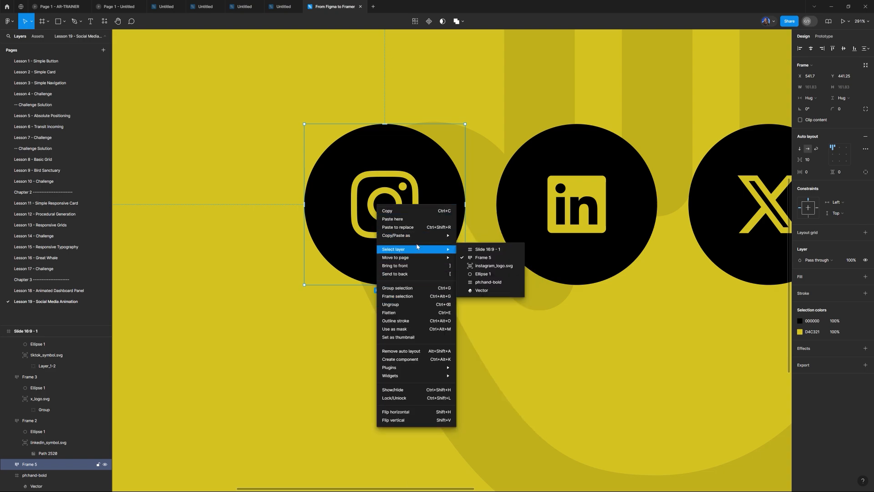
pyautogui.moveTo(426, 370)
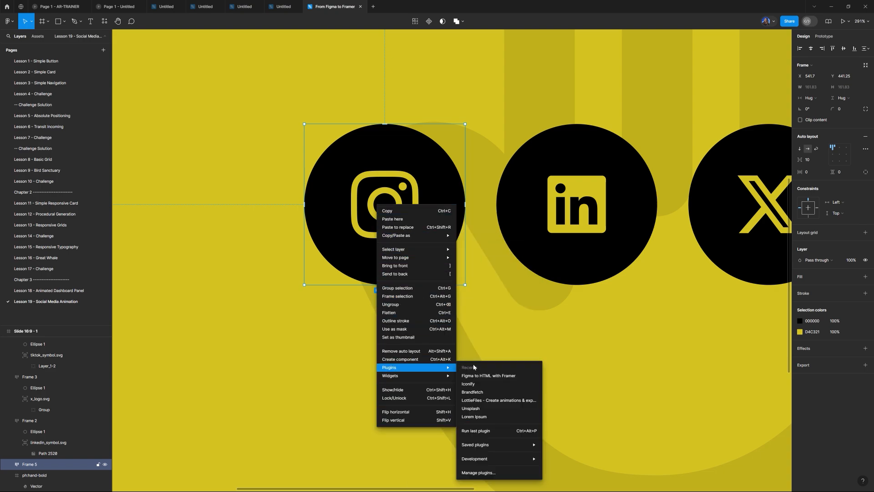
pyautogui.click(483, 375)
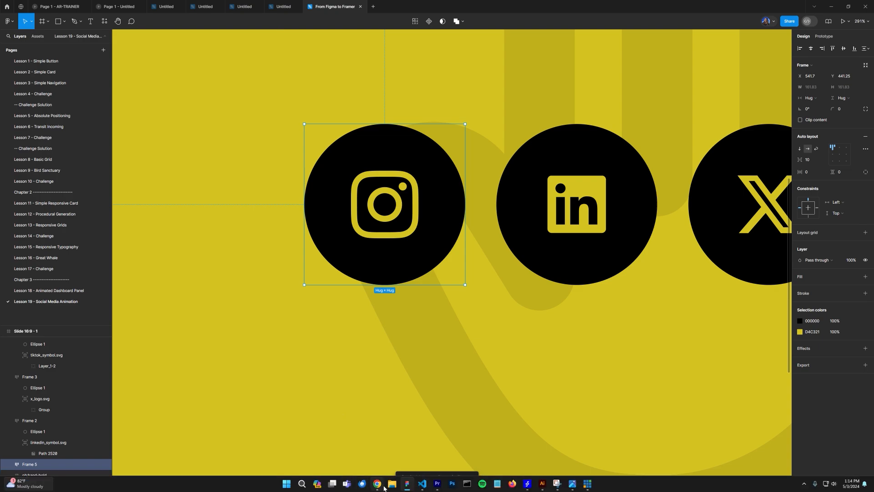
# Step: Switch to Framer, paste the copied Instagram icon frame onto the Desktop page and inspect the imported graphic's layers
pyautogui.click(379, 485)
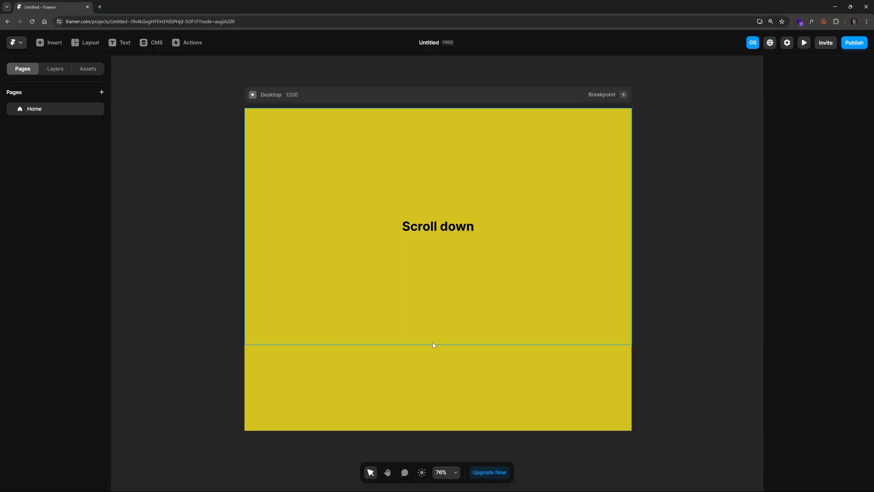
pyautogui.click(422, 96)
pyautogui.hotkey('ctrl', 'v')
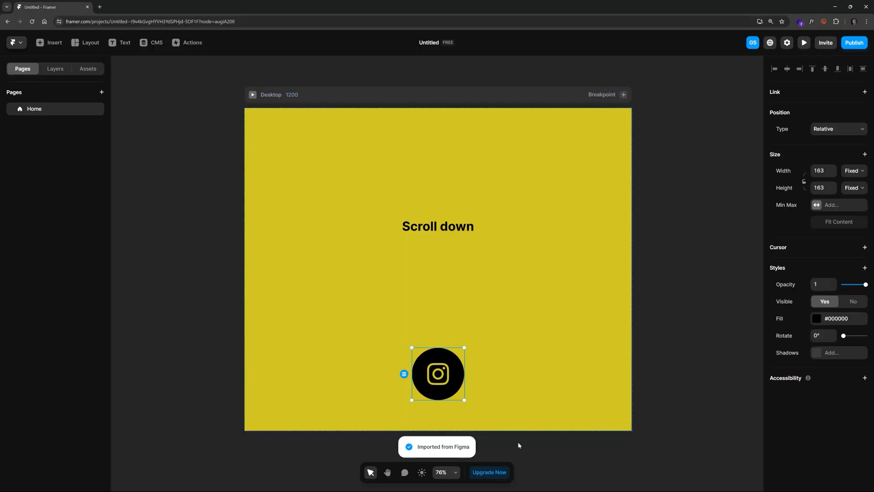
pyautogui.click(55, 69)
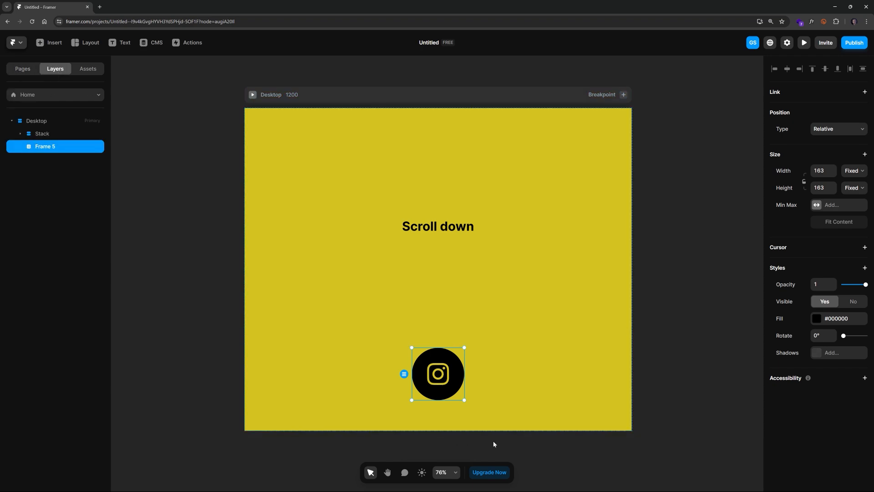
pyautogui.moveTo(467, 405)
pyautogui.mouseDown()
pyautogui.moveTo(468, 395)
pyautogui.moveTo(495, 426)
pyautogui.moveTo(483, 395)
pyautogui.moveTo(470, 396)
pyautogui.moveTo(451, 370)
pyautogui.moveTo(464, 399)
pyautogui.mouseUp()
pyautogui.click(22, 68)
pyautogui.click(55, 69)
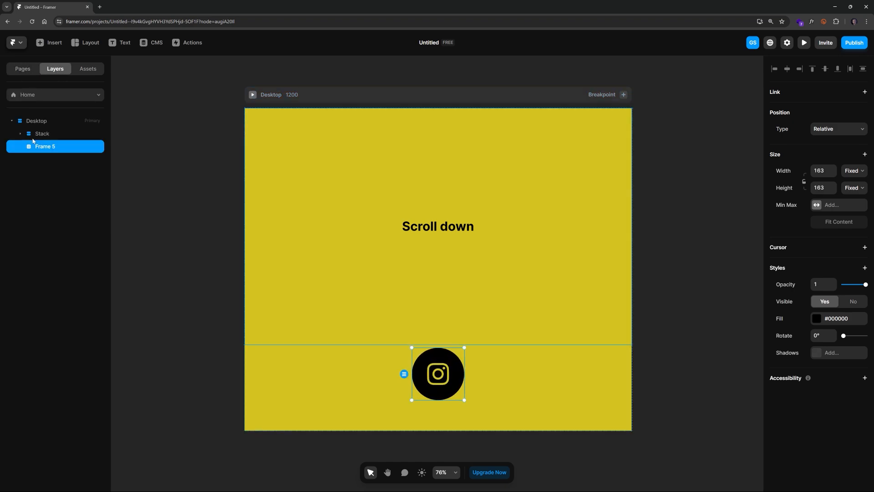
pyautogui.doubleClick(447, 370)
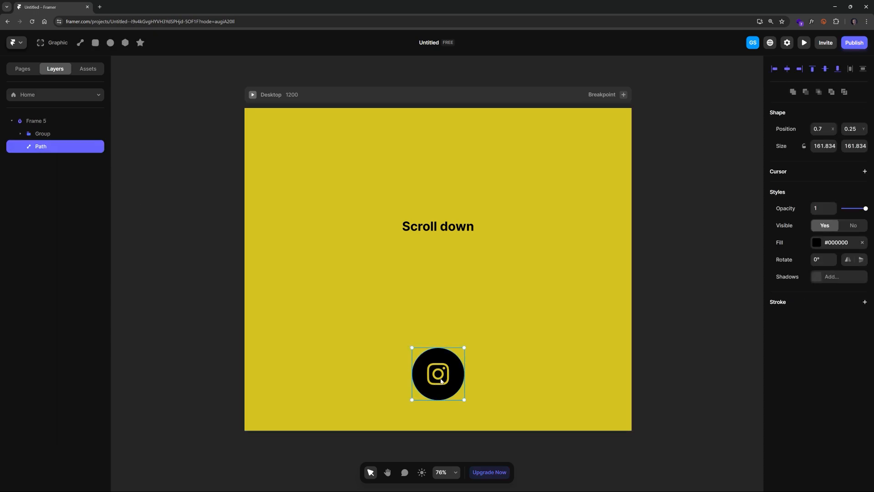
pyautogui.press('Escape')
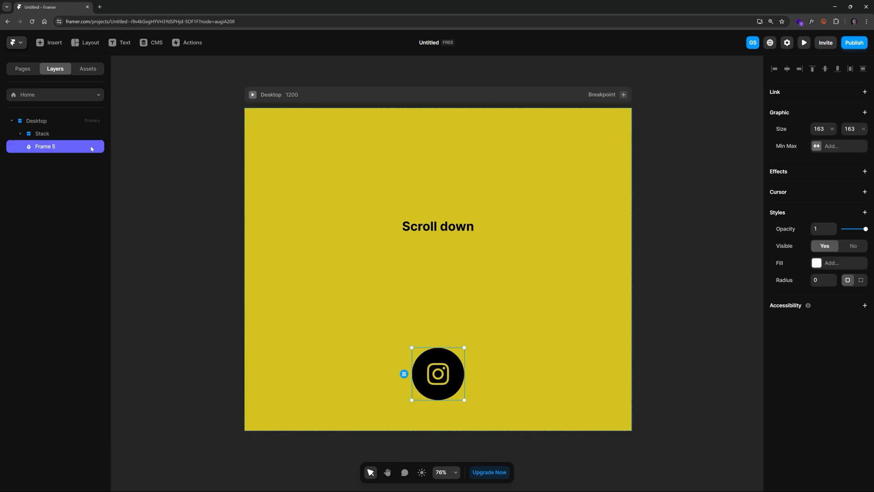
# Step: Review the Desktop page's layer structure and delete the pasted Instagram icon frame, Frame 5
pyautogui.click(42, 133)
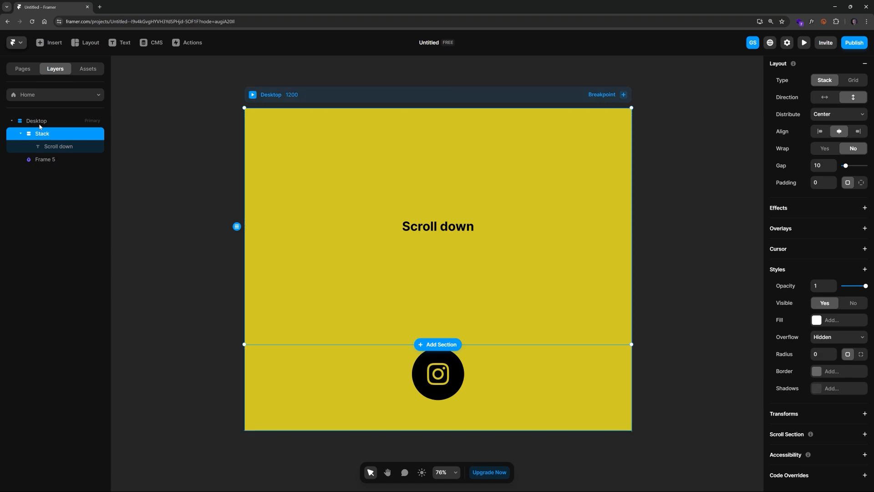
pyautogui.click(41, 120)
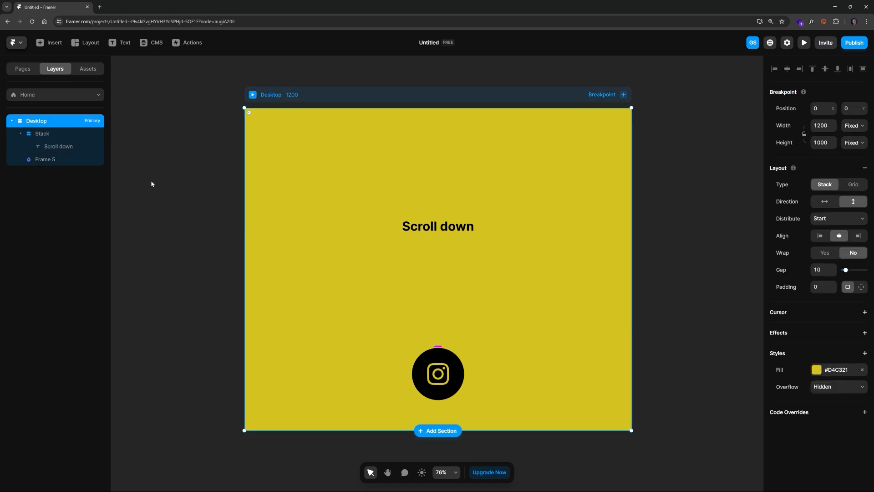
pyautogui.click(238, 296)
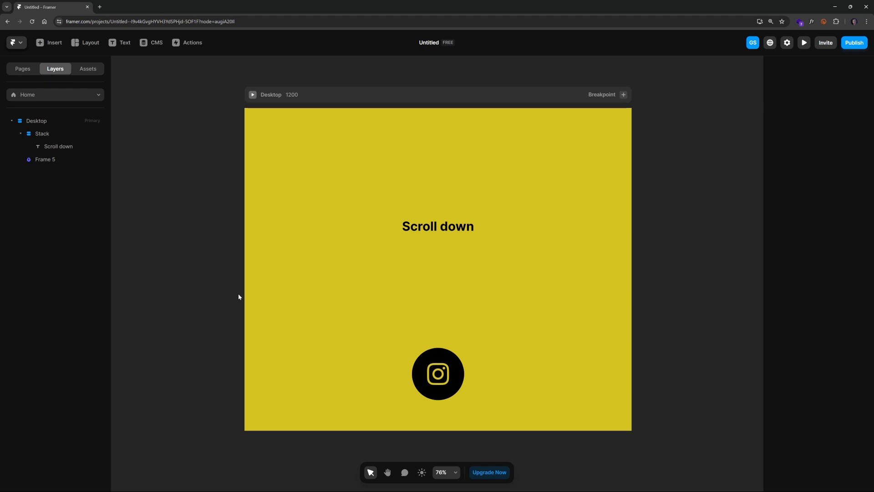
pyautogui.click(41, 134)
pyautogui.click(38, 161)
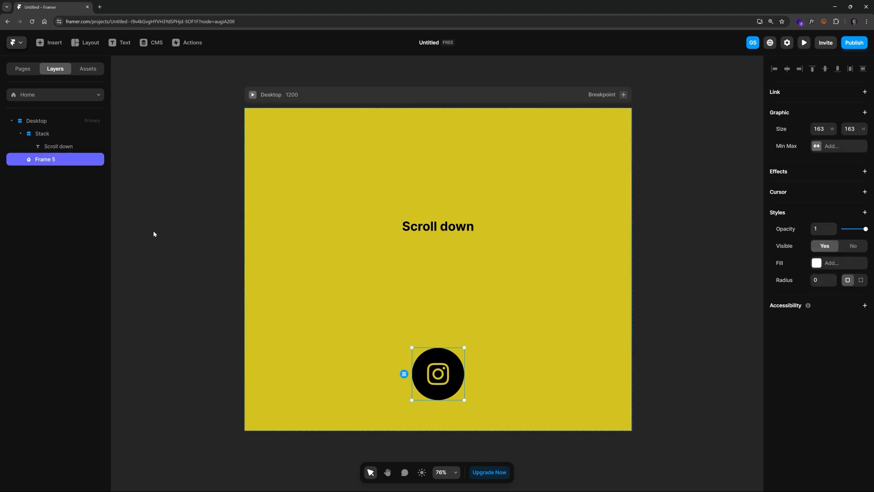
pyautogui.press('Delete')
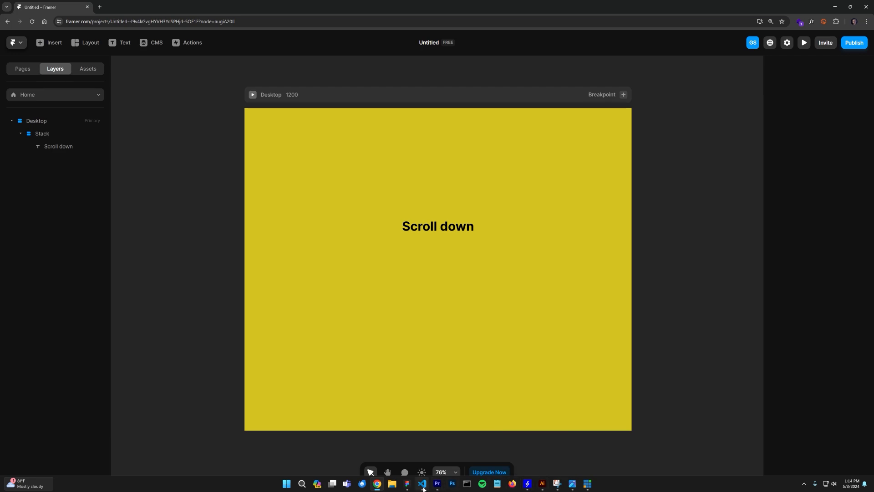
# Step: Switch to Figma and ungroup the Instagram icon's auto layout frame
pyautogui.click(407, 483)
pyautogui.rightClick(373, 211)
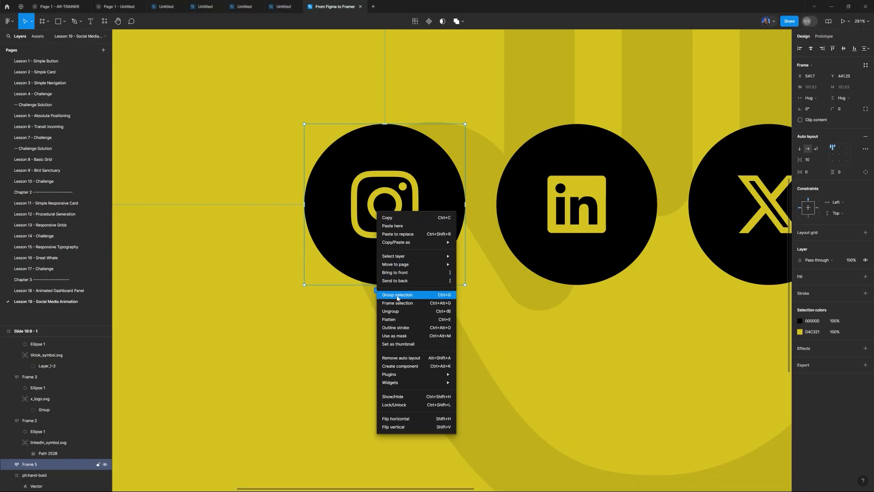
pyautogui.click(397, 310)
# Step: Copy the Instagram logo and its black circle together with the Figma to HTML with Framer plugin
pyautogui.click(358, 192)
pyautogui.keyDown('shift'); pyautogui.click(385, 145); pyautogui.keyUp('shift')
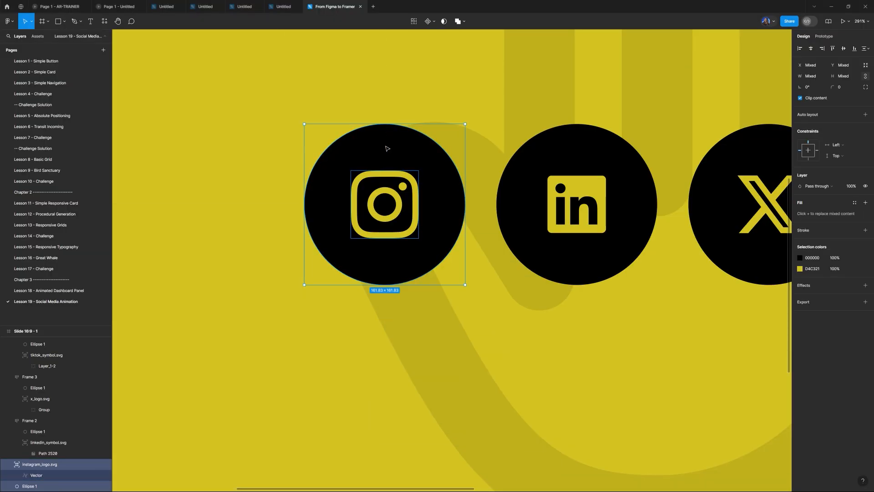
pyautogui.rightClick(384, 145)
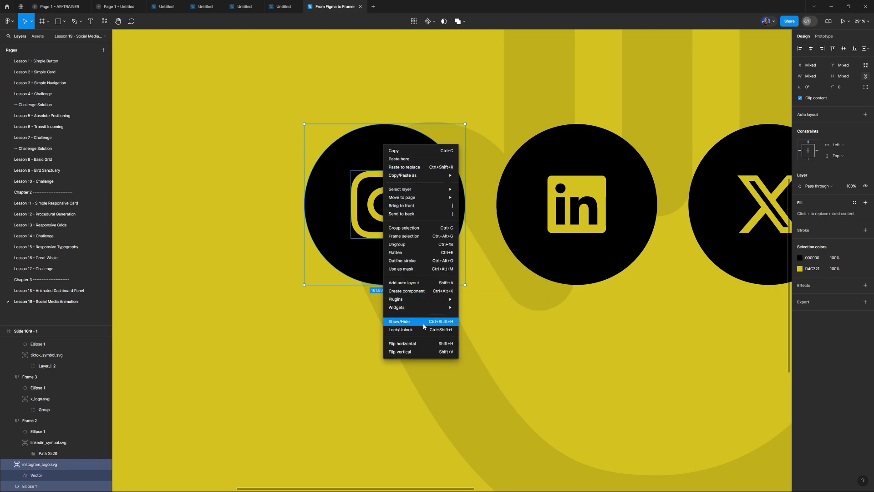
pyautogui.moveTo(401, 299)
pyautogui.click(492, 307)
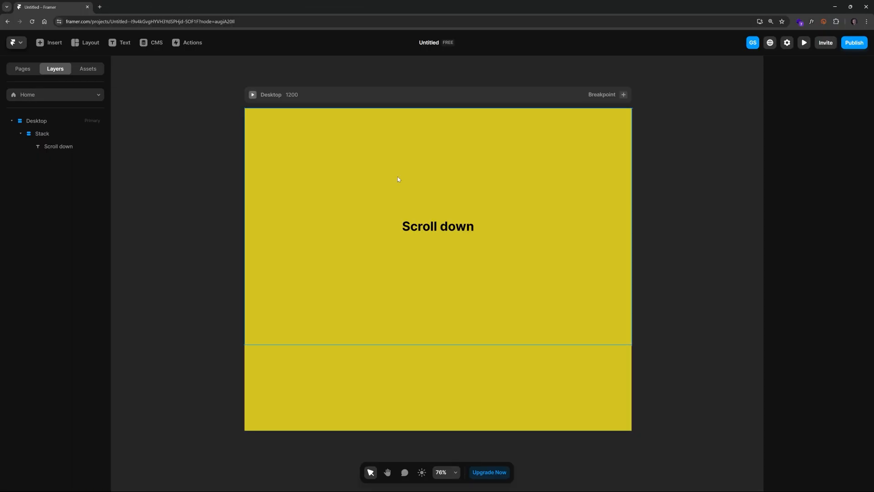
# Step: Switch to Framer and paste the black circle and the Instagram logo as separate layers on the Desktop page
pyautogui.click(374, 92)
pyautogui.hotkey('ctrl', 'v')
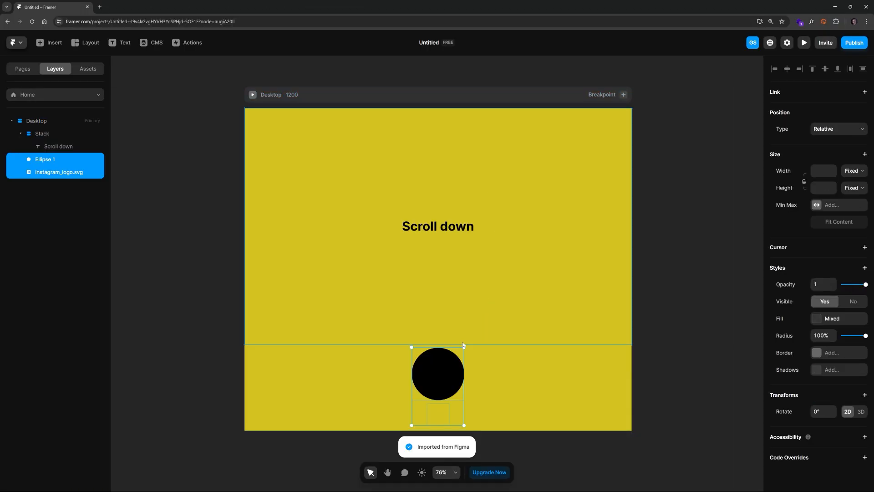
pyautogui.click(43, 162)
pyautogui.click(48, 176)
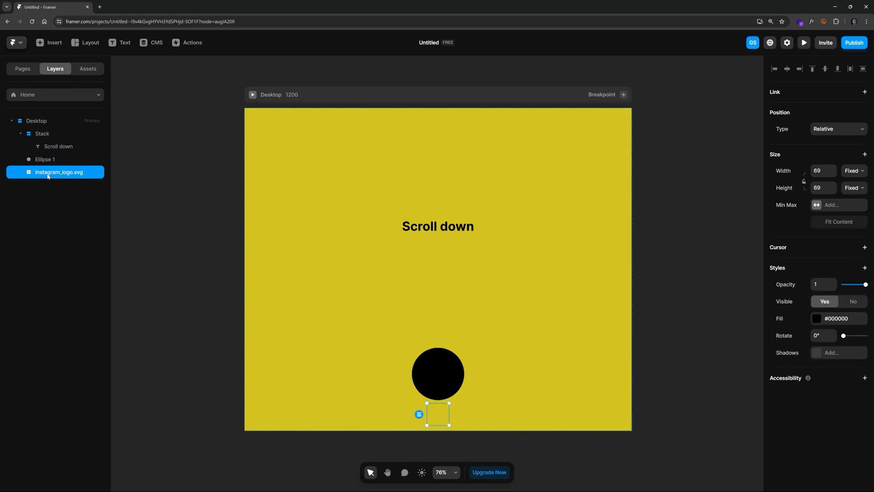
# Step: Nest instagram_logo.svg inside Ellipse 1 and give the circle a horizontal, centered stack layout
pyautogui.moveTo(44, 175); pyautogui.dragTo(42, 163)
pyautogui.click(46, 162)
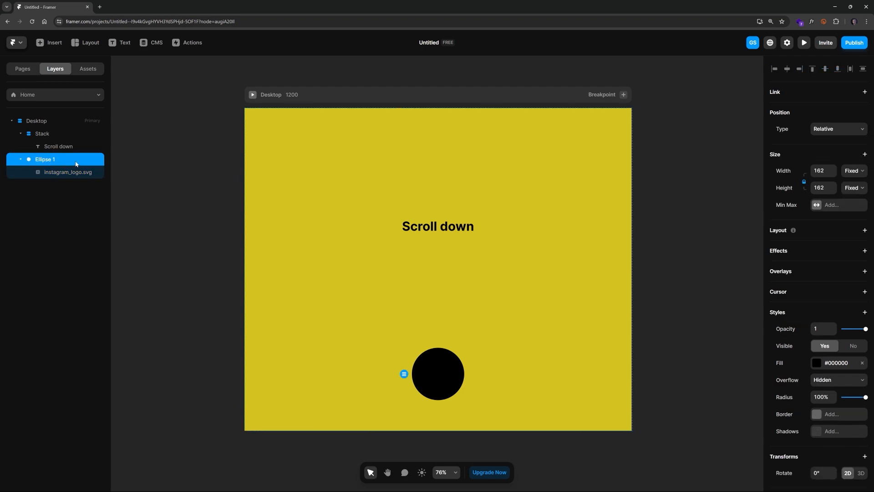
pyautogui.click(865, 231)
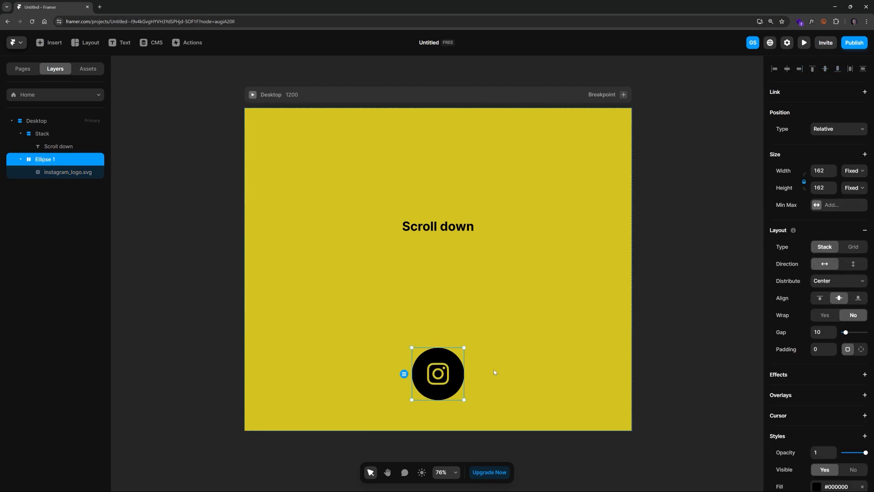
# Step: Scale the black circle around the Instagram logo down proportionally to about 141 by 141
pyautogui.moveTo(464, 402)
pyautogui.mouseDown()
pyautogui.moveTo(512, 446)
pyautogui.moveTo(458, 389)
pyautogui.mouseUp()
pyautogui.hotkey('ctrl', 'z')
pyautogui.moveTo(465, 400); pyautogui.dragTo(458, 398)
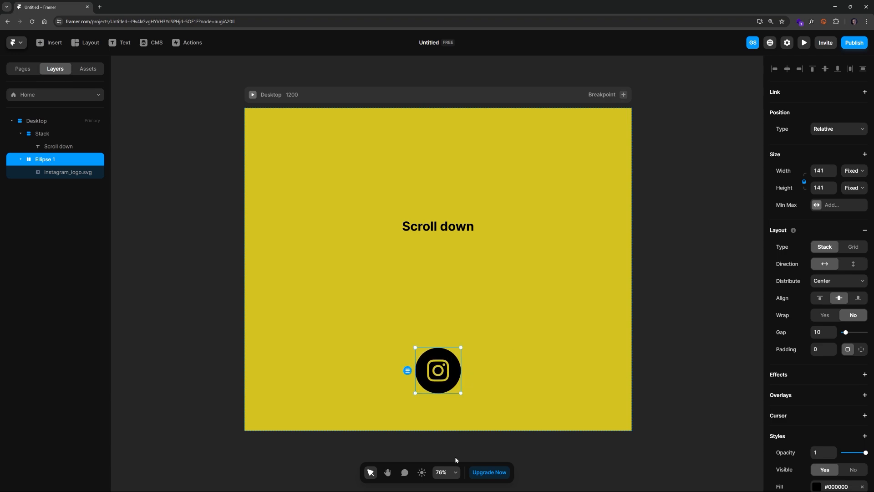
# Step: Switch to Figma and copy only the LinkedIn logo, without its black circle, using the Figma to HTML with Framer plugin
pyautogui.moveTo(452, 491)
pyautogui.moveTo(371, 490)
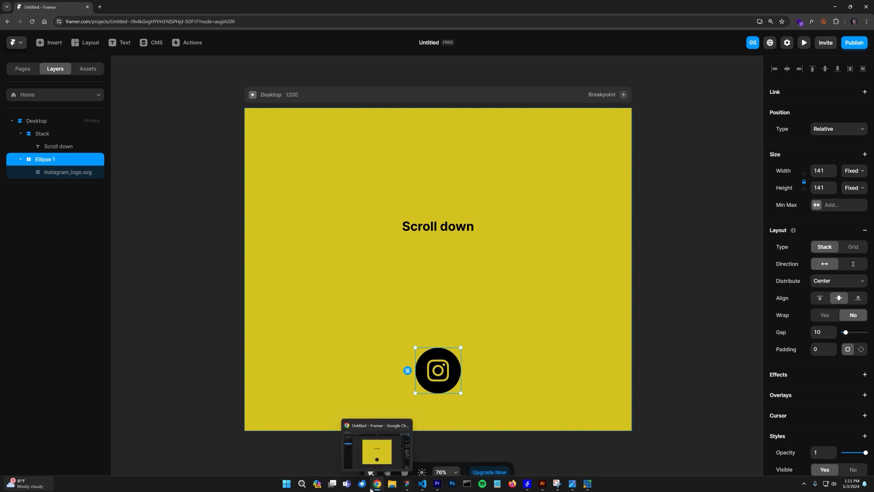
pyautogui.click(407, 484)
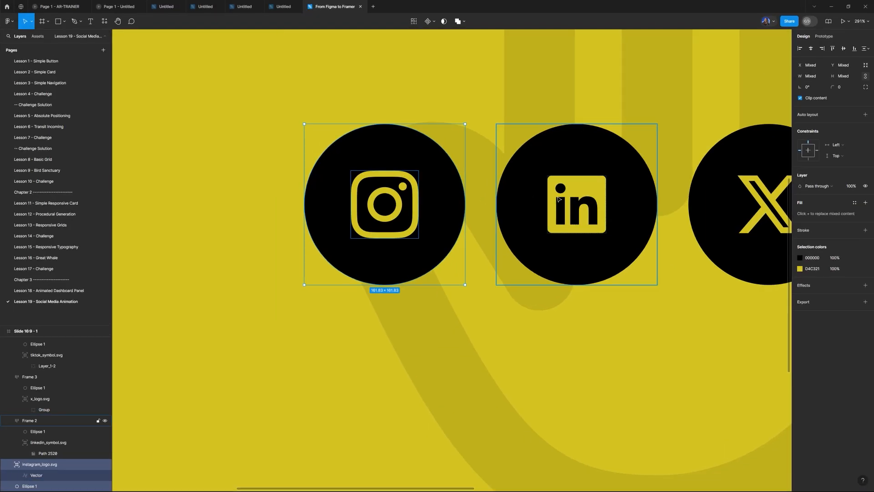
pyautogui.click(597, 276)
pyautogui.scroll(-2, 546, 308)
pyautogui.moveTo(546, 307); pyautogui.dragTo(352, 318)
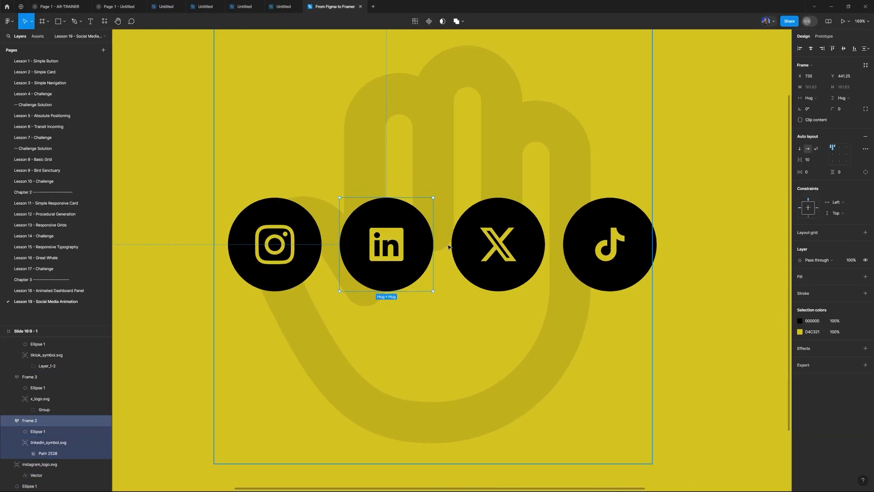
pyautogui.doubleClick(399, 252)
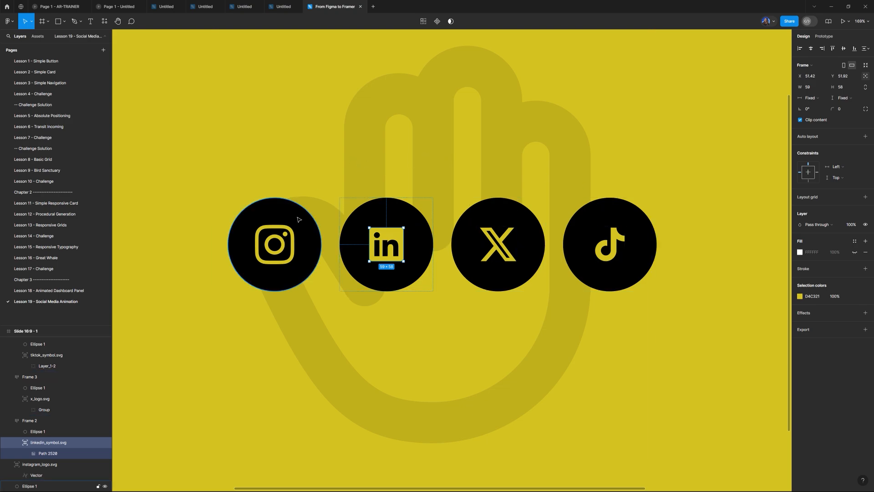
pyautogui.rightClick(396, 236)
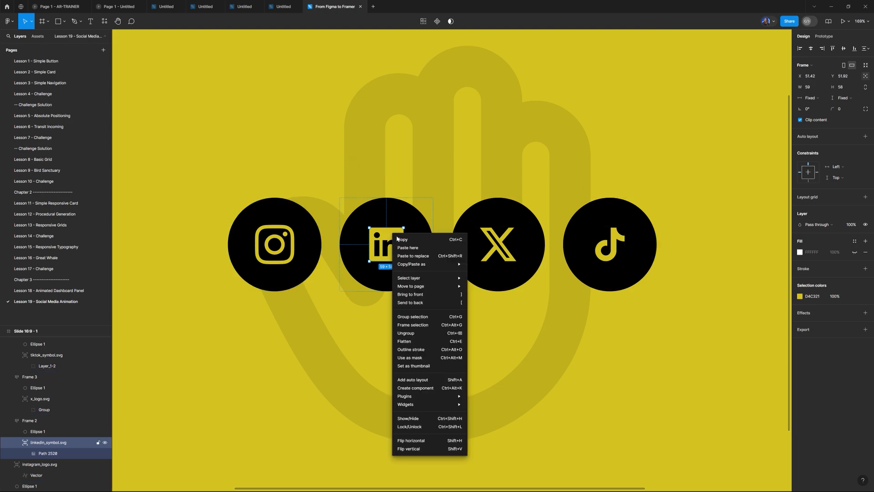
pyautogui.moveTo(432, 400)
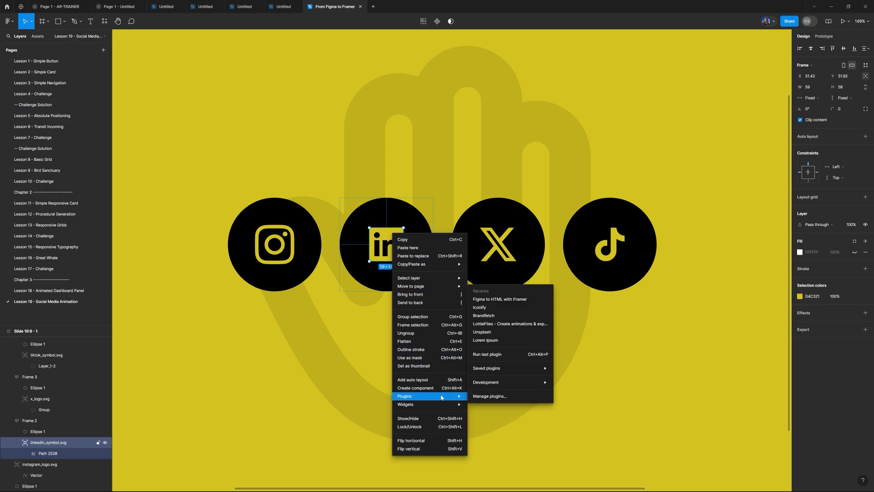
pyautogui.click(499, 299)
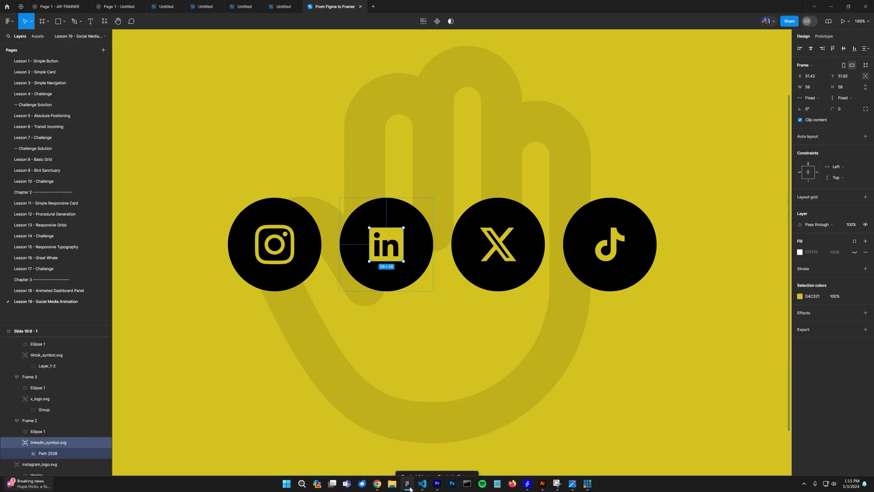
# Step: Switch to Framer and rename the Ellipse 1 layer to "Social Media Container"
pyautogui.moveTo(416, 488)
pyautogui.click(831, 6)
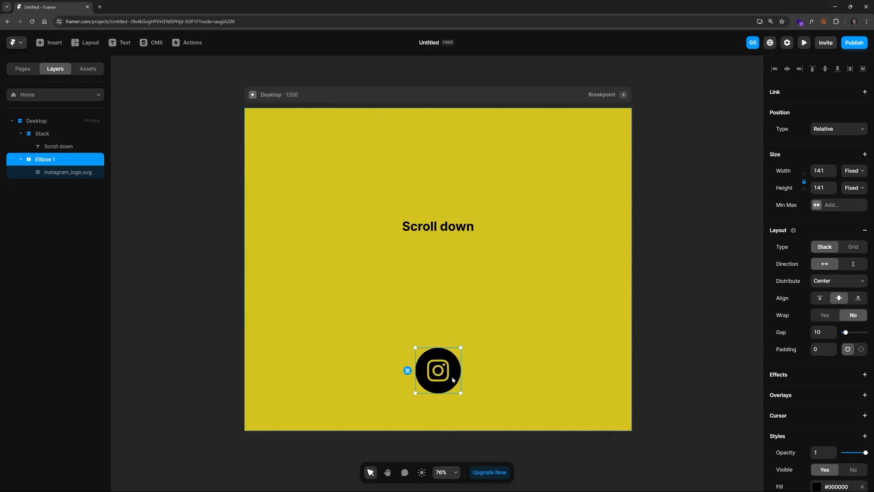
pyautogui.click(68, 172)
pyautogui.click(55, 161)
pyautogui.doubleClick(53, 160)
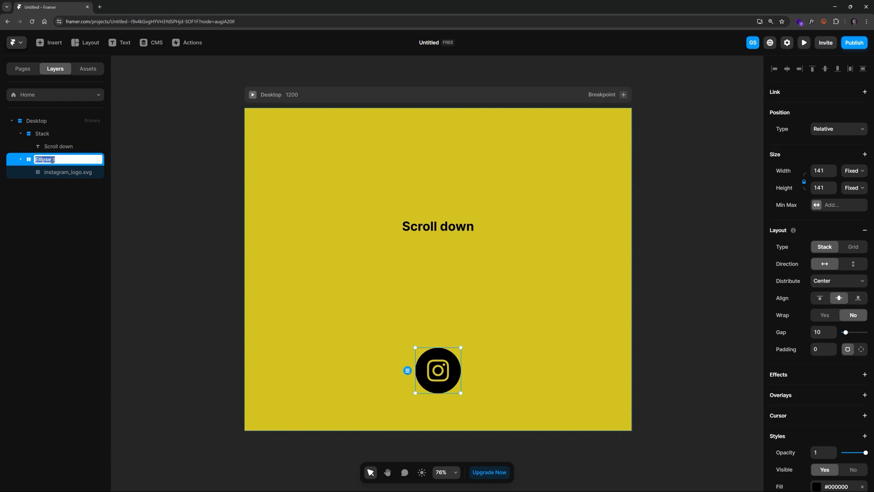
pyautogui.write('Social Media Container')
pyautogui.press('Return')
# Step: Paste the LinkedIn logo into the Social Media Container and hide it
pyautogui.hotkey('ctrl', 'v')
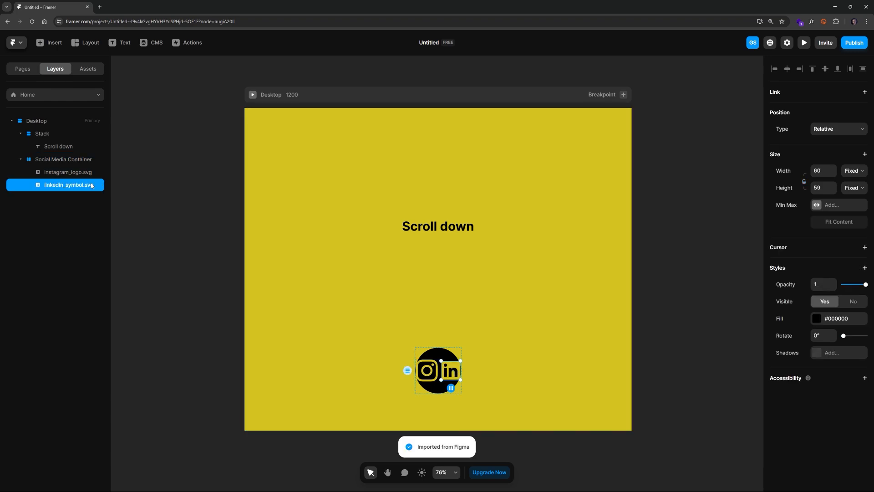
pyautogui.scroll(5, 431, 400)
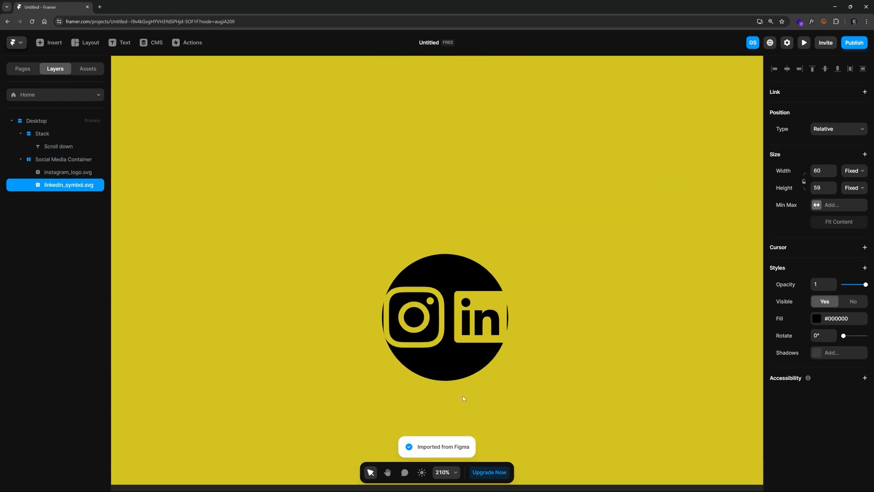
pyautogui.rightClick(85, 187)
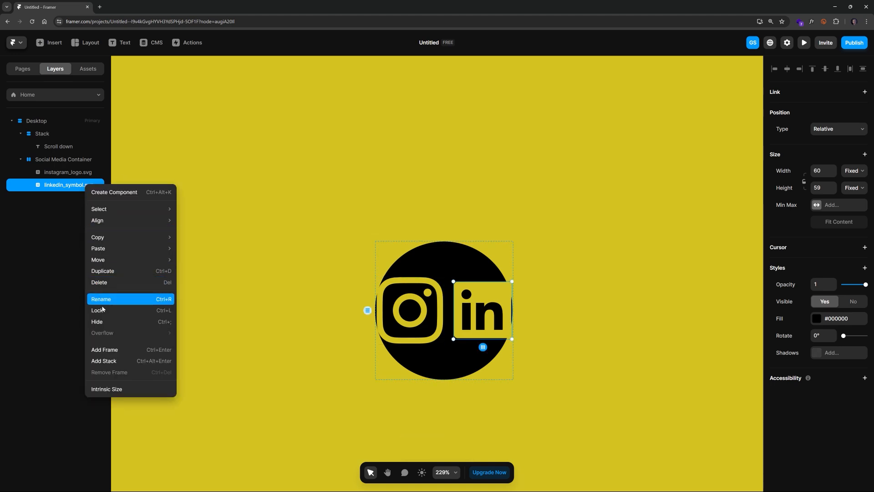
pyautogui.click(61, 322)
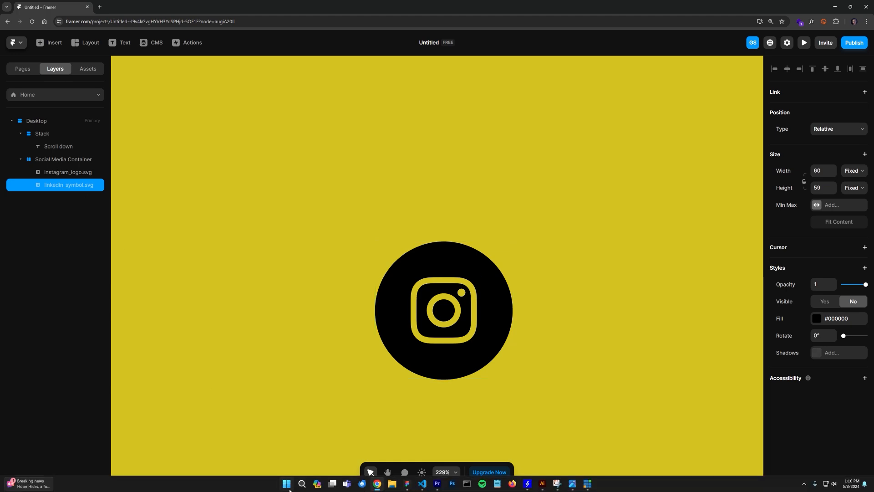
# Step: Switch to Figma and copy only the X logo, without its black circle, using the Figma to HTML with Framer plugin
pyautogui.click(409, 484)
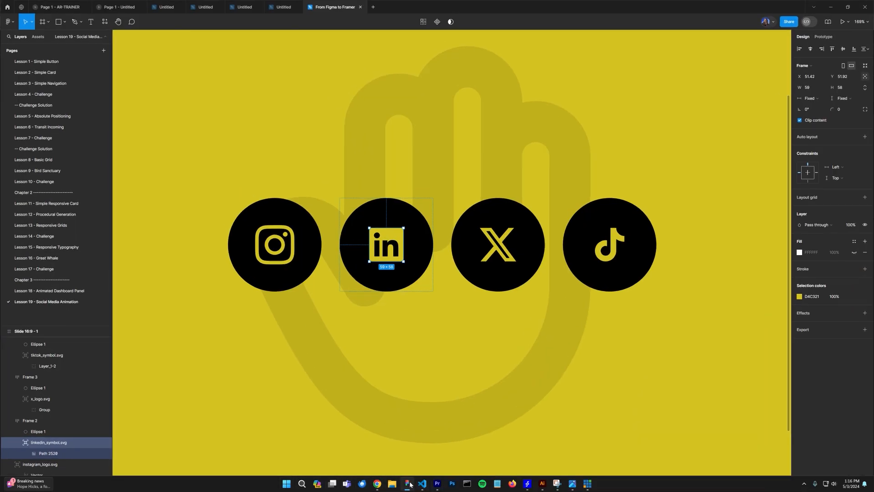
pyautogui.click(491, 241)
pyautogui.doubleClick(491, 240)
pyautogui.rightClick(490, 239)
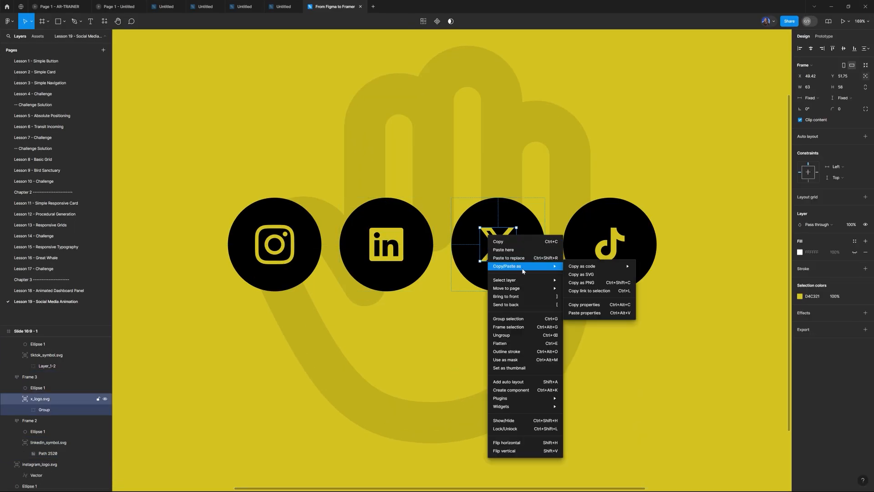
pyautogui.moveTo(523, 397)
pyautogui.click(587, 303)
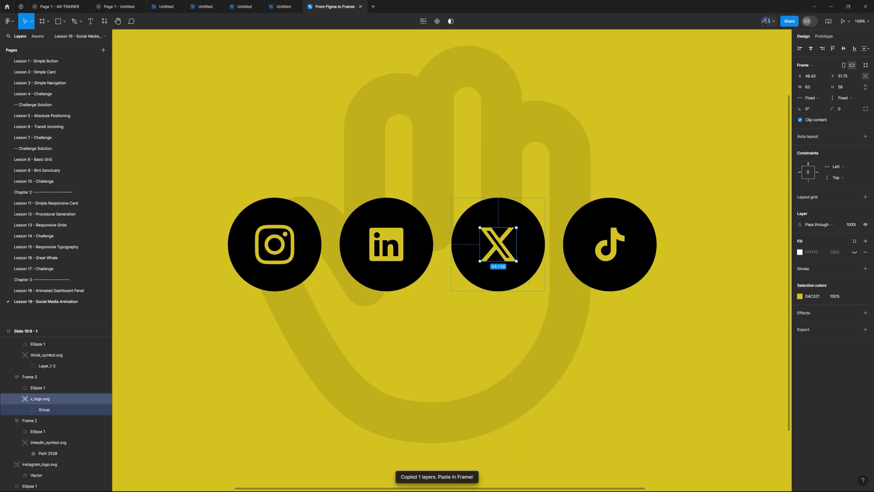
# Step: Switch to Framer, paste the X logo into the Social Media Container and hide it
pyautogui.click(377, 485)
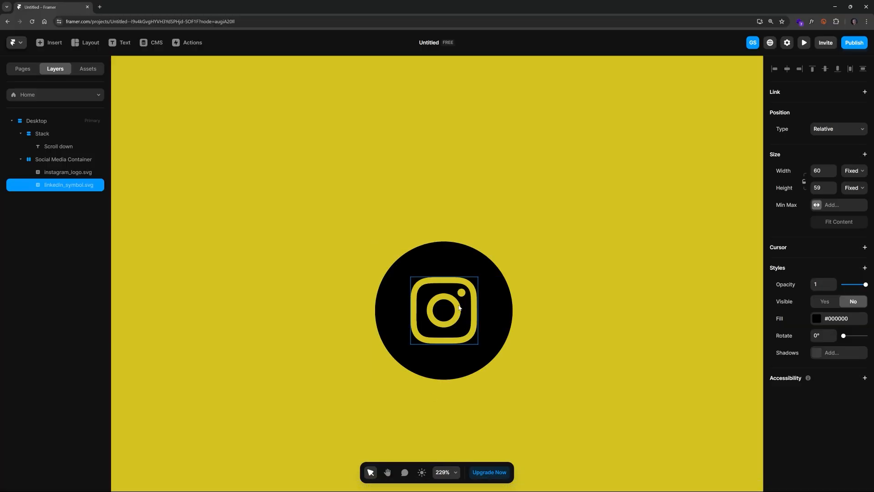
pyautogui.hotkey('ctrl', 'v')
pyautogui.rightClick(69, 201)
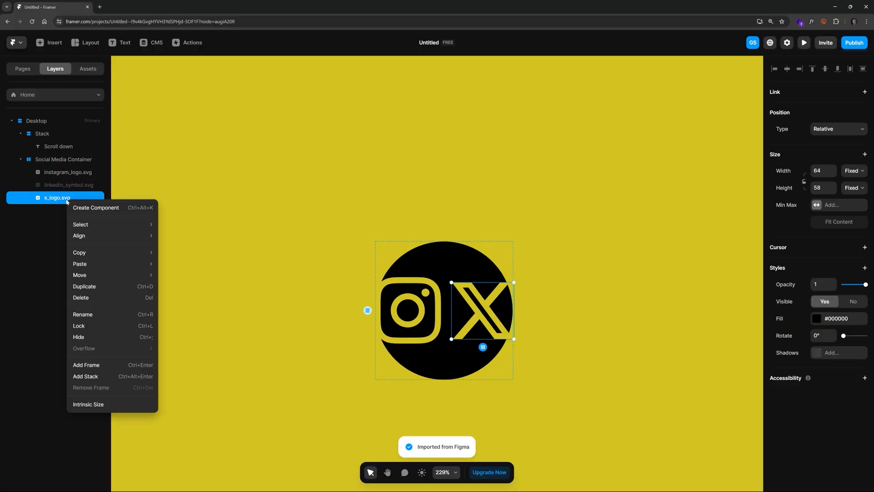
pyautogui.click(111, 336)
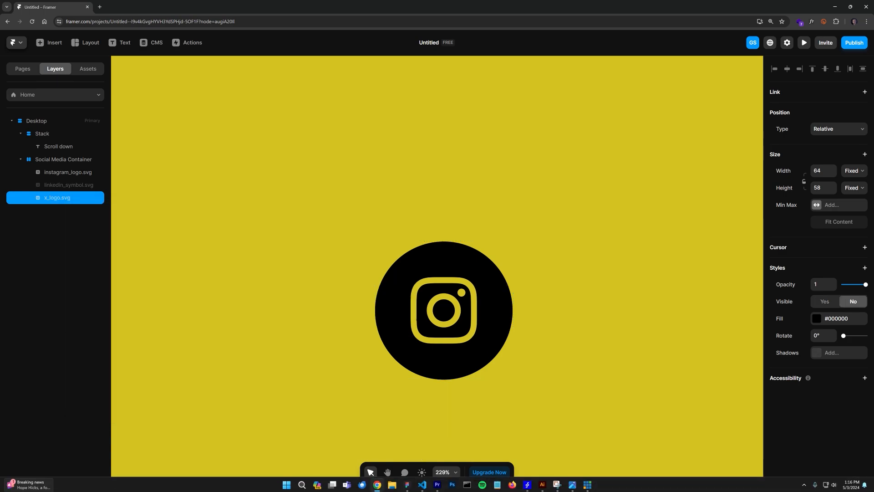
# Step: Switch to Figma and copy only the TikTok logo, without its black circle, using the Figma to HTML with Framer plugin
pyautogui.click(407, 484)
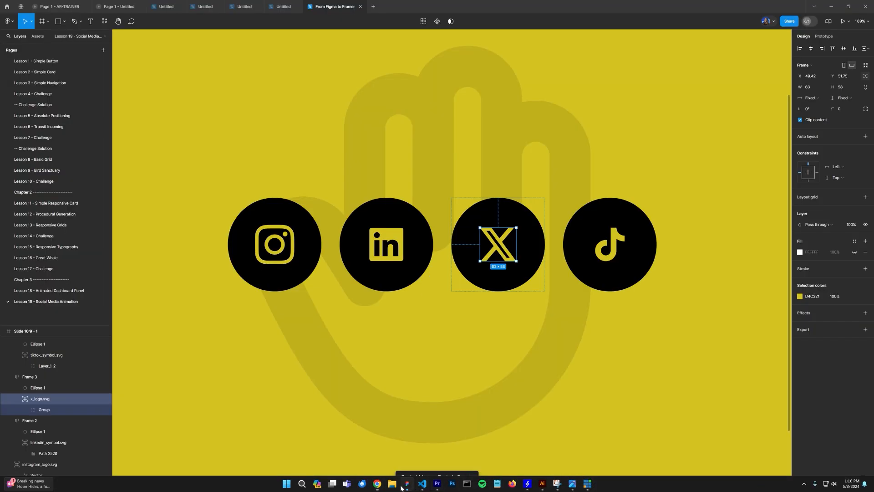
pyautogui.click(612, 250)
pyautogui.click(612, 251)
pyautogui.rightClick(610, 249)
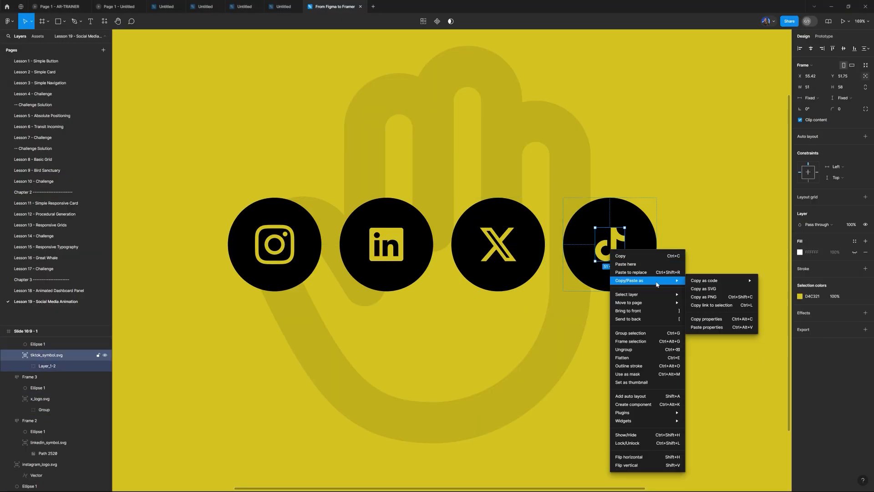
pyautogui.moveTo(673, 412)
pyautogui.click(707, 316)
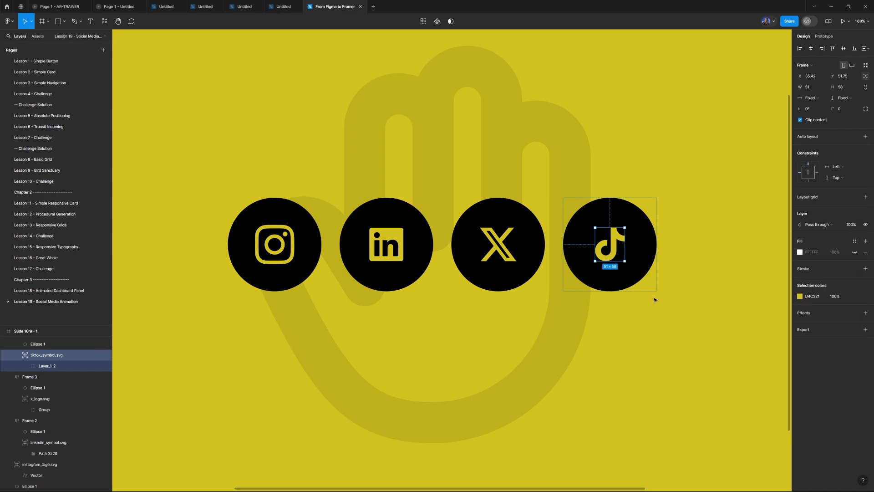
# Step: Switch to Framer, paste the TikTok logo into the Social Media Container and hide it
pyautogui.click(382, 488)
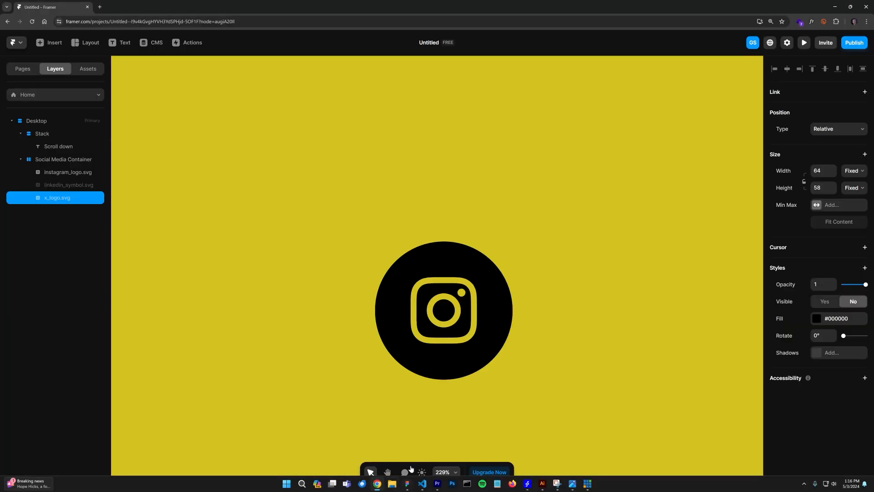
pyautogui.click(68, 171)
pyautogui.hotkey('ctrl', 'v')
pyautogui.rightClick(62, 211)
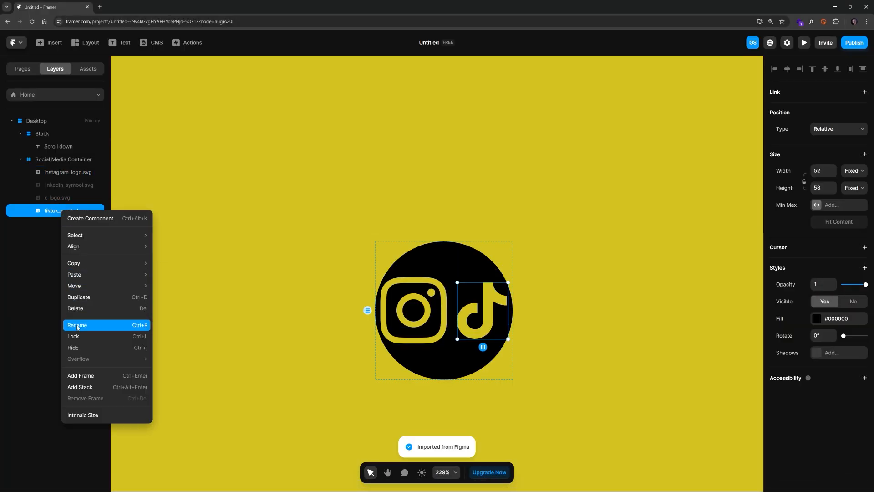
pyautogui.click(73, 347)
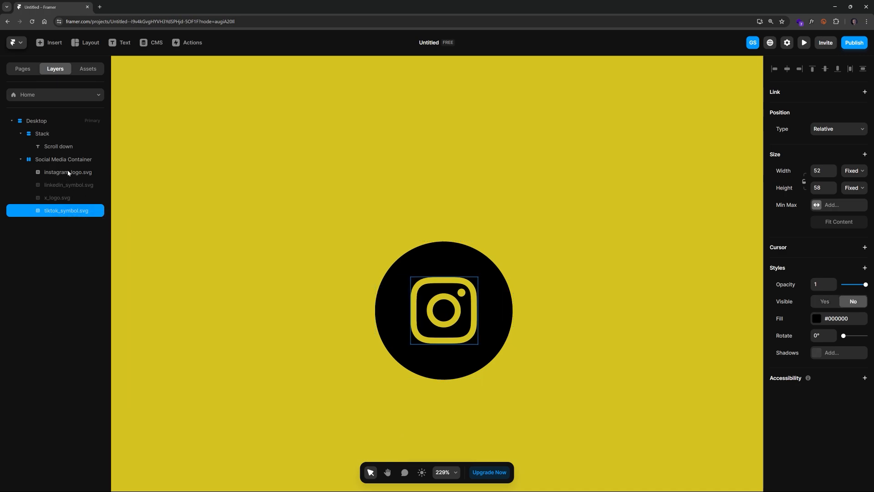
# Step: Turn the Social Media Container into a component, keeping the name "Social Media Container"
pyautogui.scroll(-3, 298, 263)
pyautogui.click(484, 274)
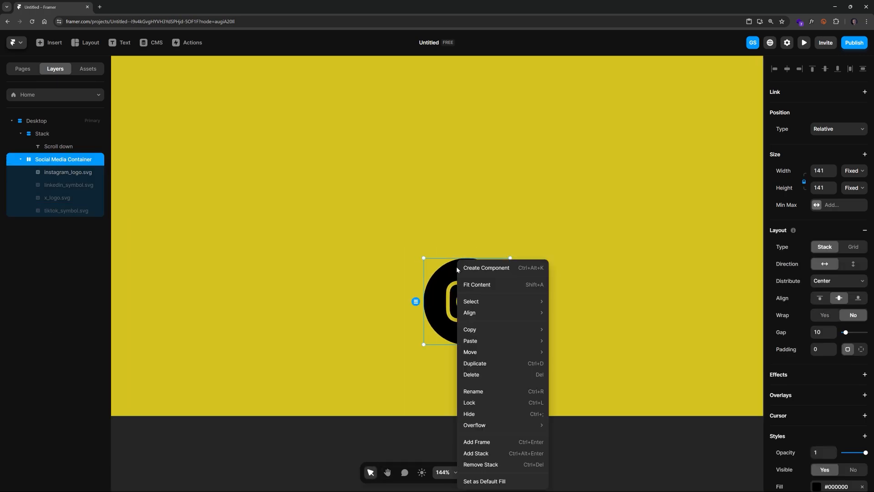
pyautogui.rightClick(458, 262)
pyautogui.click(485, 269)
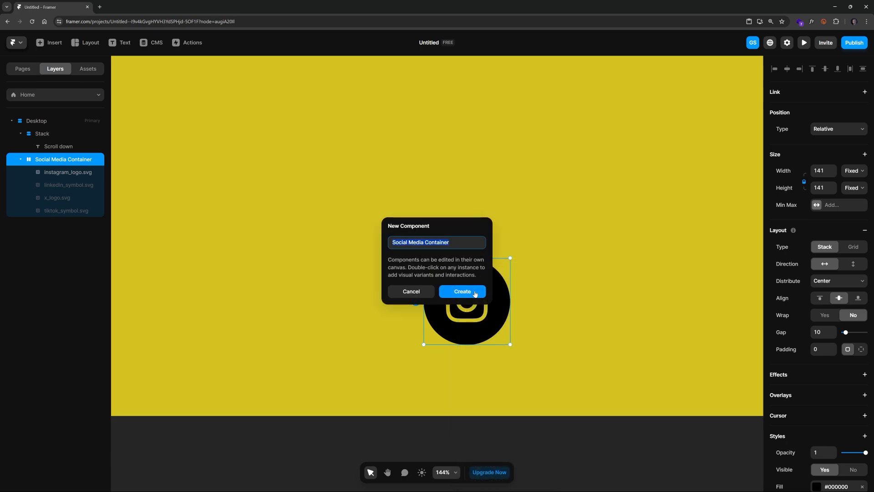
pyautogui.click(475, 294)
# Step: Rename the component's primary variant to "IG"
pyautogui.click(506, 347)
pyautogui.press('space')
pyautogui.moveTo(537, 342); pyautogui.dragTo(474, 302)
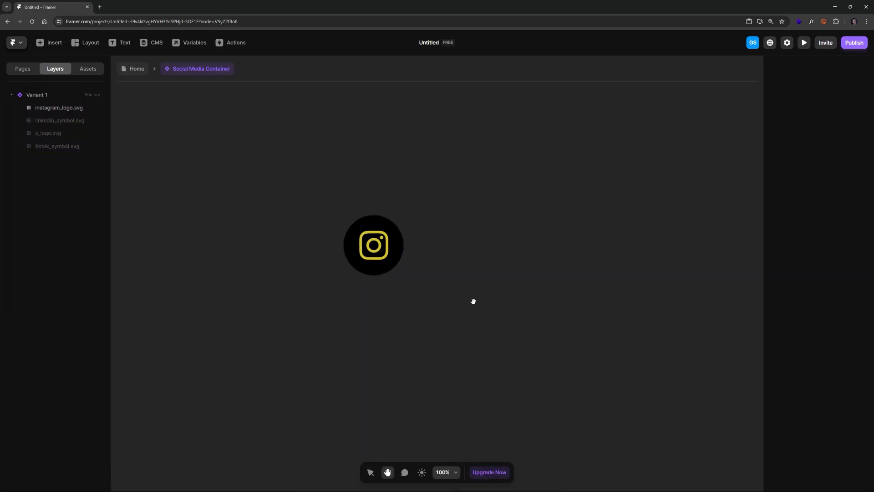
pyautogui.scroll(3, 383, 270)
pyautogui.click(356, 184)
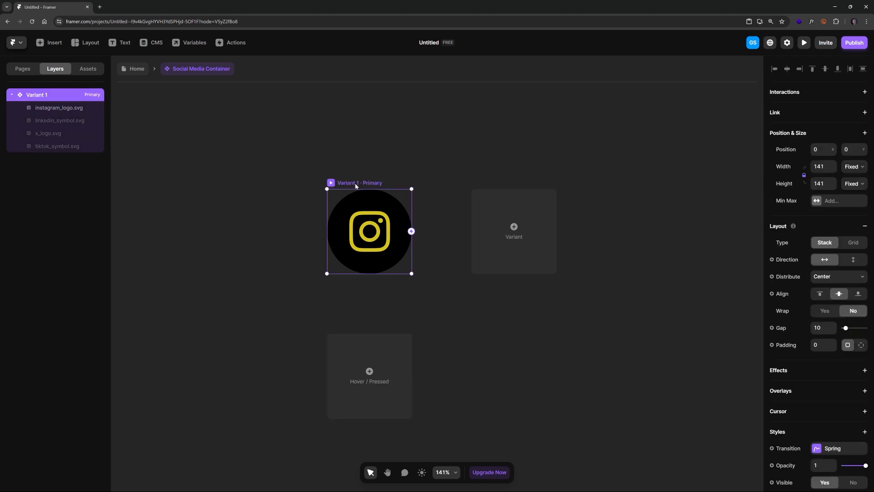
pyautogui.doubleClick(40, 95)
pyautogui.write('IG')
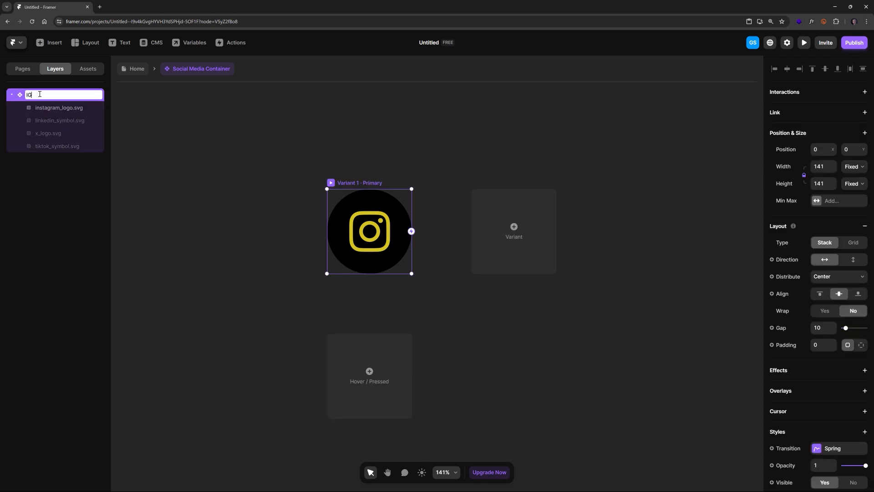
pyautogui.press('Return')
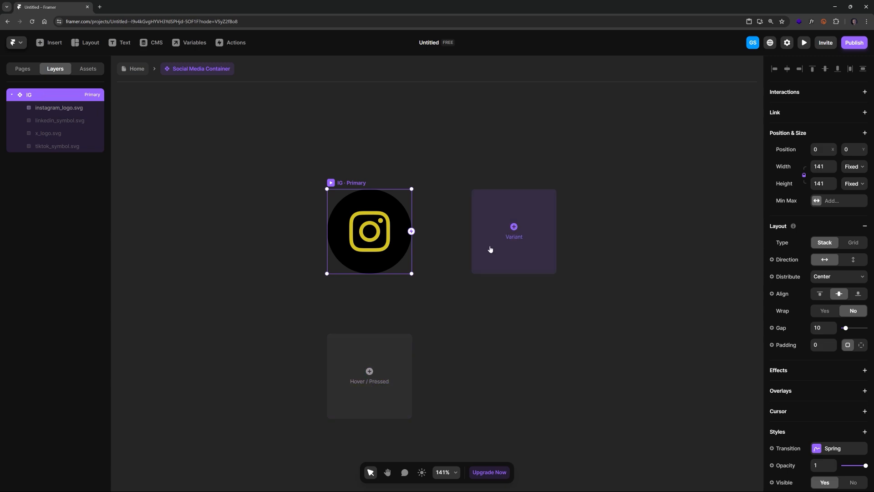
# Step: Add a hover state to the IG variant
pyautogui.click(374, 367)
pyautogui.click(388, 372)
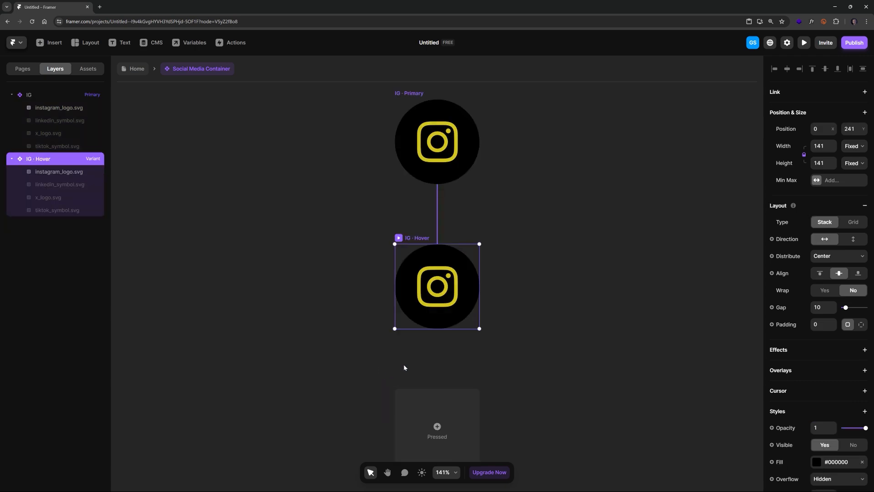
pyautogui.click(522, 290)
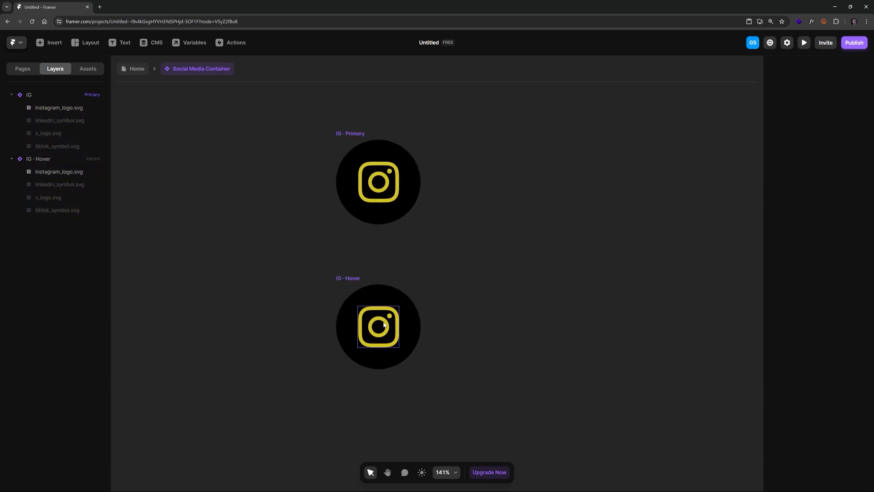
# Step: Rotate the Instagram logo in the IG hover variant to -15° and enlarge it to 71 by 71
pyautogui.click(385, 324)
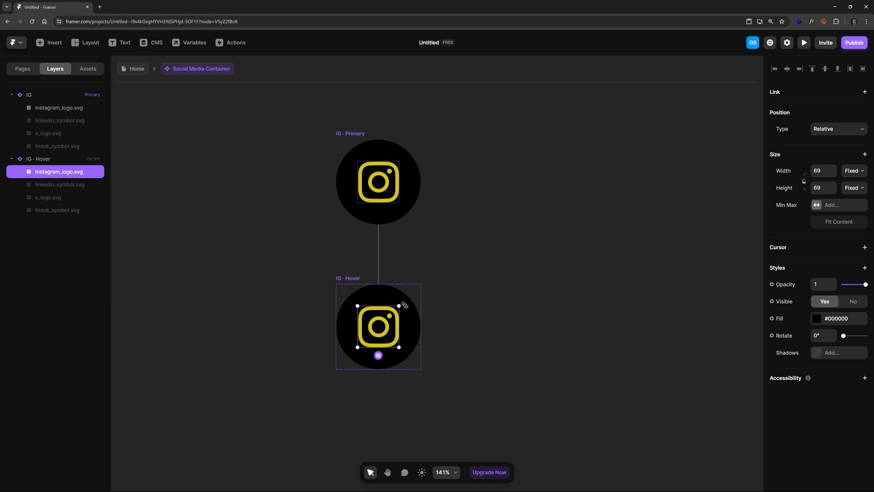
pyautogui.moveTo(405, 305)
pyautogui.mouseDown()
pyautogui.moveTo(414, 314)
pyautogui.moveTo(381, 286)
pyautogui.moveTo(397, 301)
pyautogui.mouseUp()
pyautogui.click(471, 269)
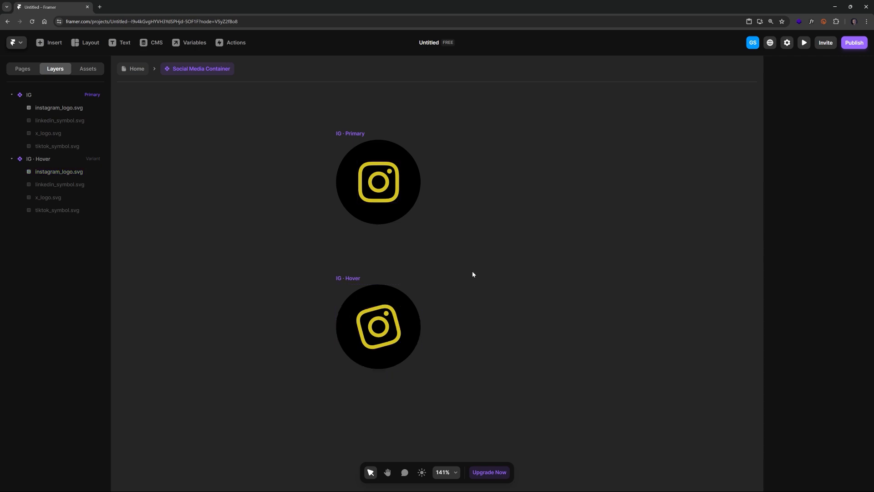
pyautogui.click(373, 334)
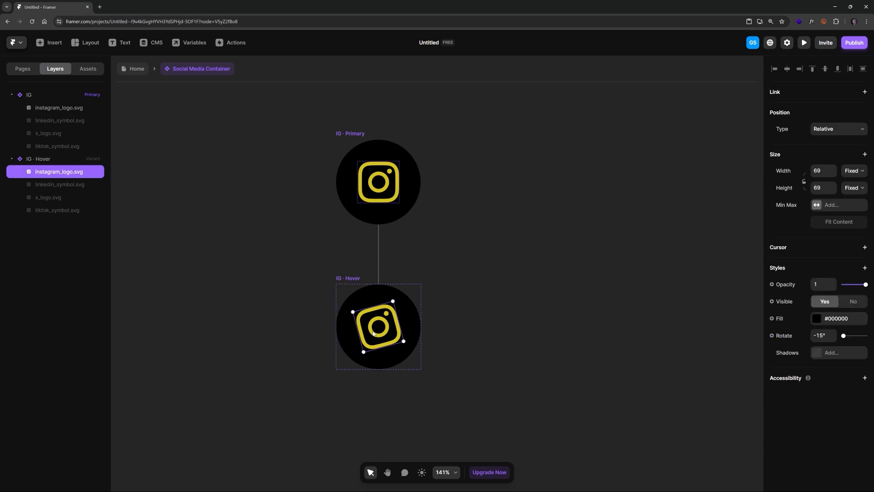
pyautogui.moveTo(394, 302); pyautogui.dragTo(396, 300)
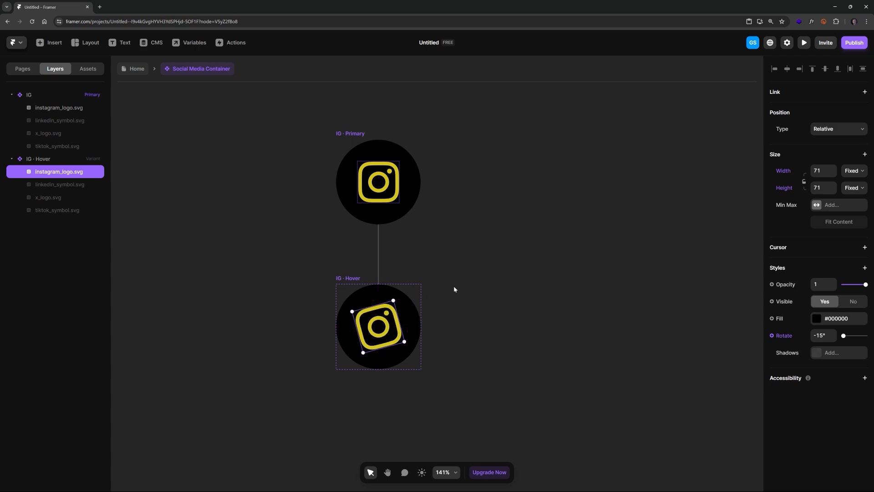
pyautogui.click(470, 271)
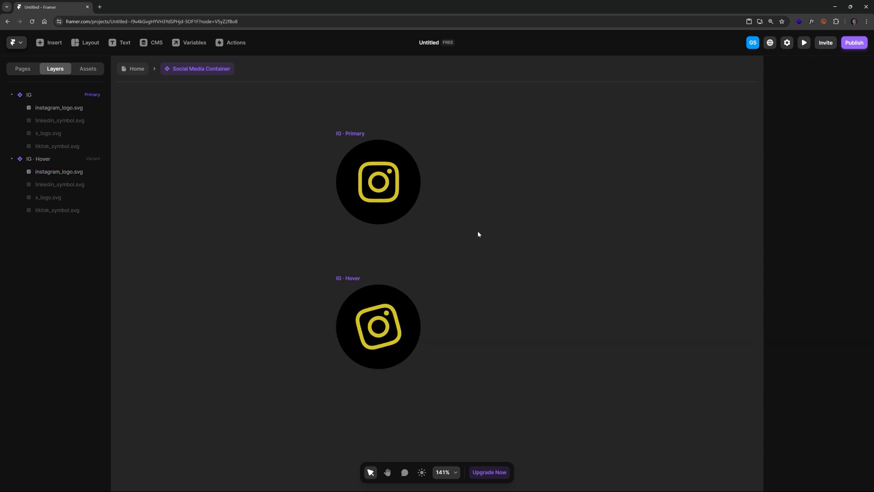
# Step: Return to the Home page and preview the Instagram icon's hover animation
pyautogui.click(130, 69)
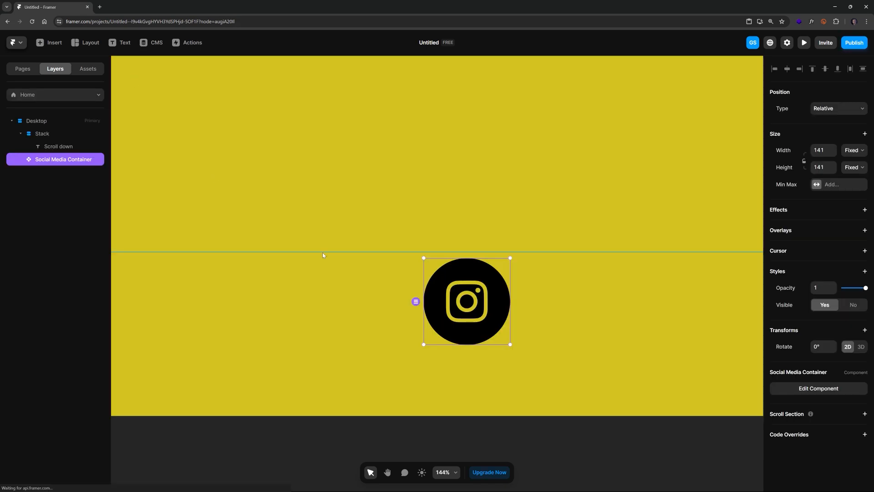
pyautogui.click(804, 43)
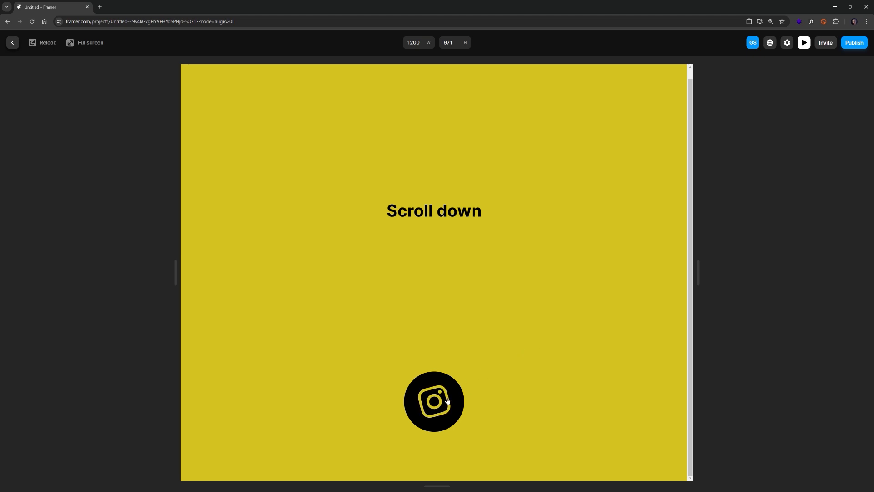
pyautogui.click(12, 42)
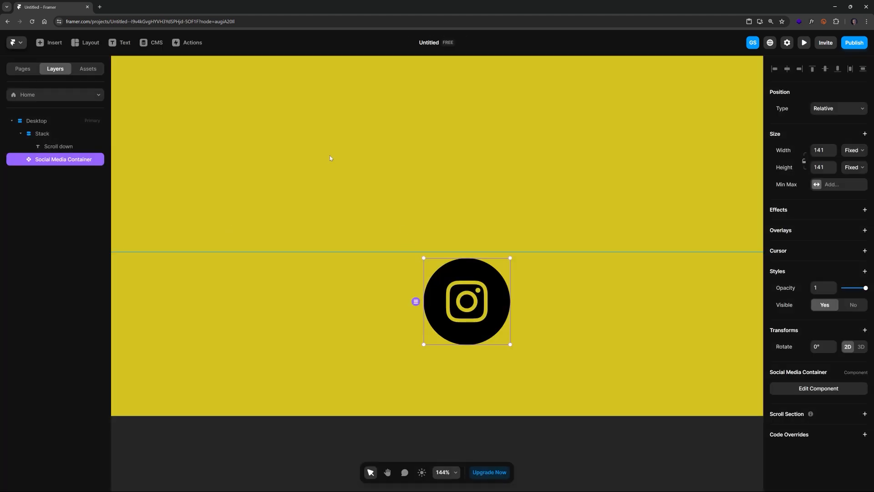
# Step: Open the Social Media Container component for editing and add three more variants beside the IG variant
pyautogui.doubleClick(496, 297)
pyautogui.click(540, 282)
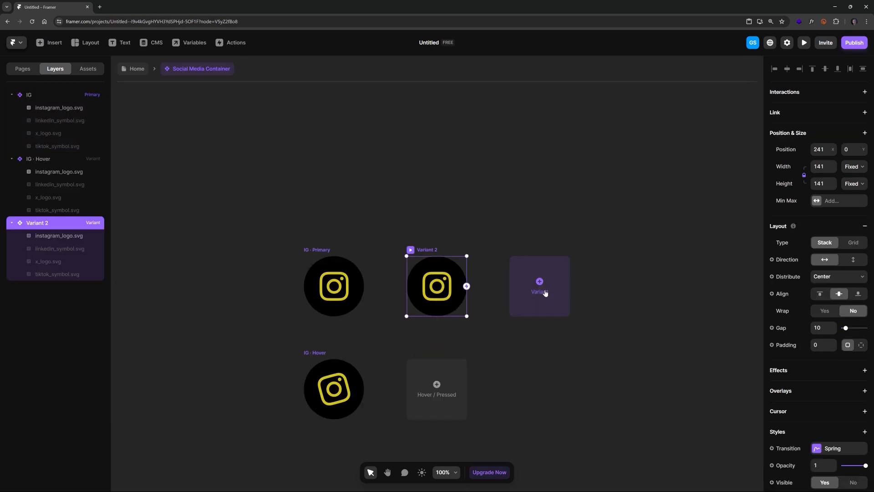
pyautogui.click(539, 286)
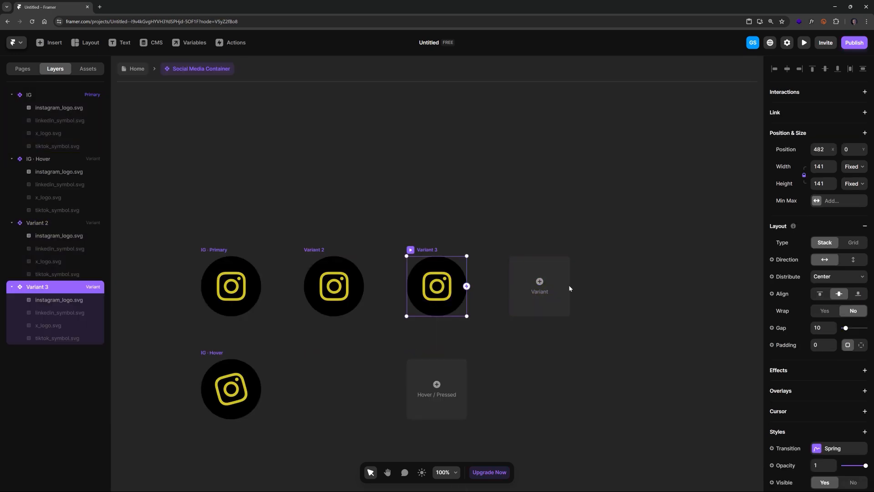
pyautogui.click(539, 286)
pyautogui.click(600, 365)
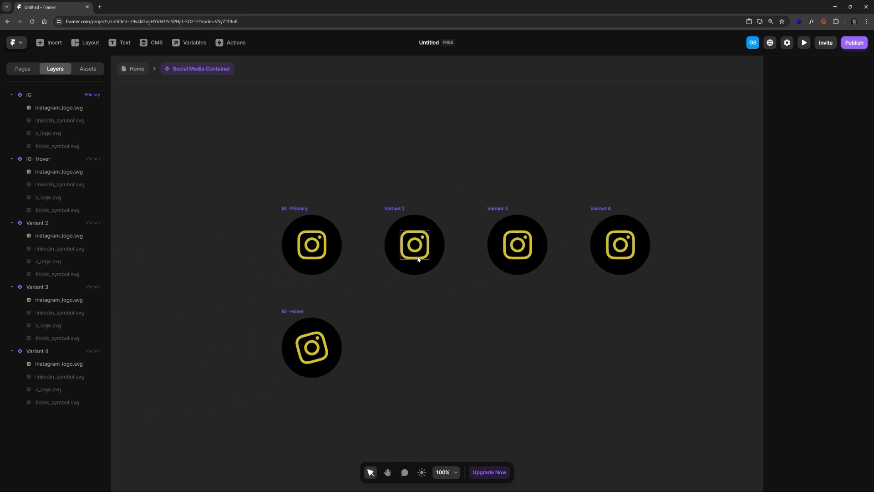
# Step: In Variant 2, hide the Instagram logo layer and show the LinkedIn symbol layer instead
pyautogui.click(419, 244)
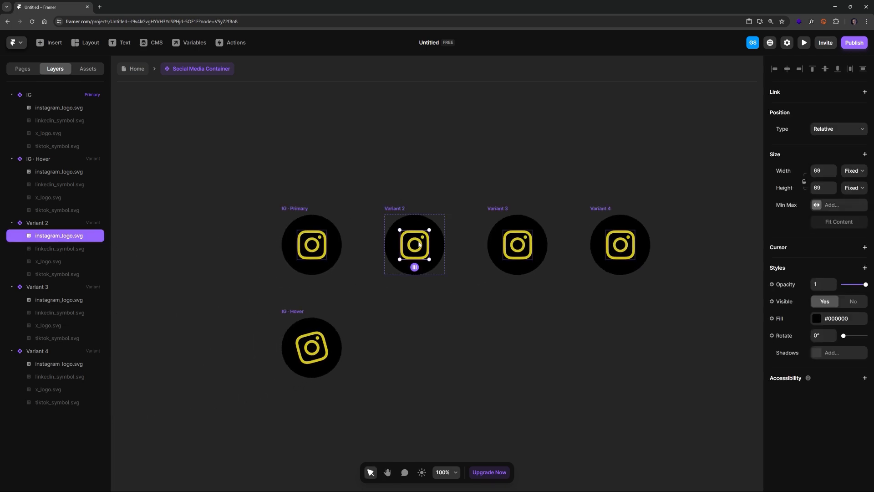
pyautogui.rightClick(78, 237)
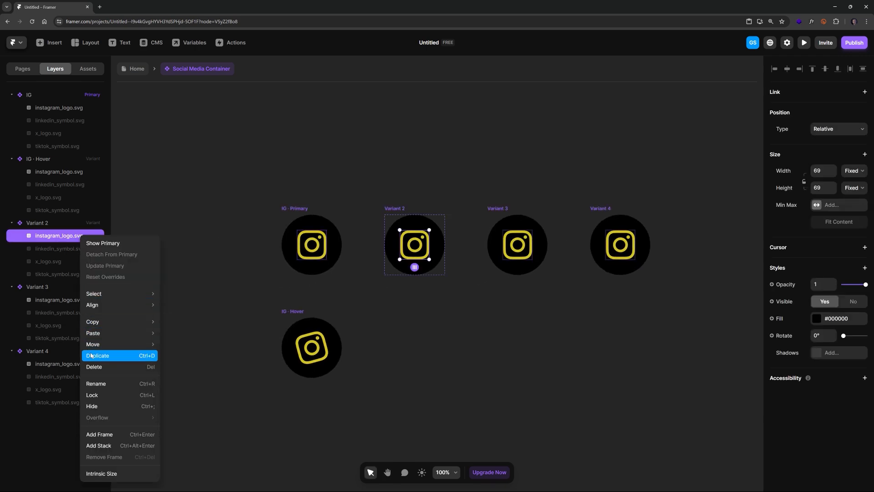
pyautogui.click(92, 406)
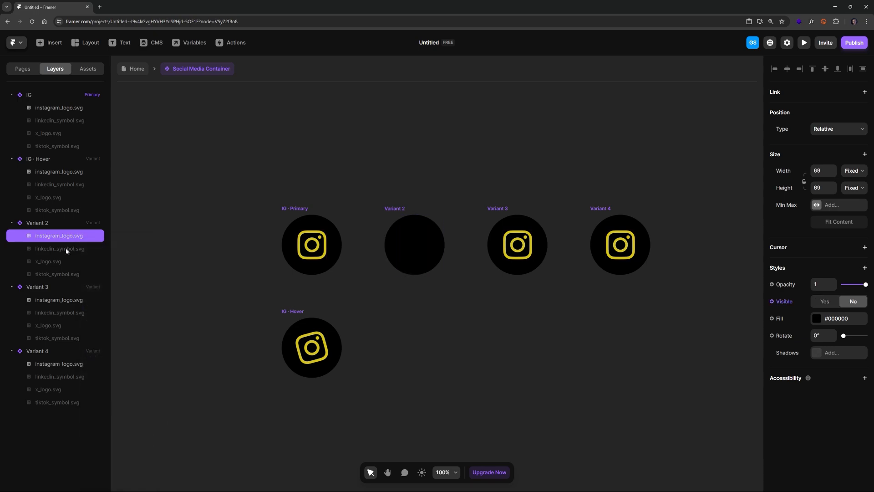
pyautogui.click(67, 250)
pyautogui.rightClick(66, 251)
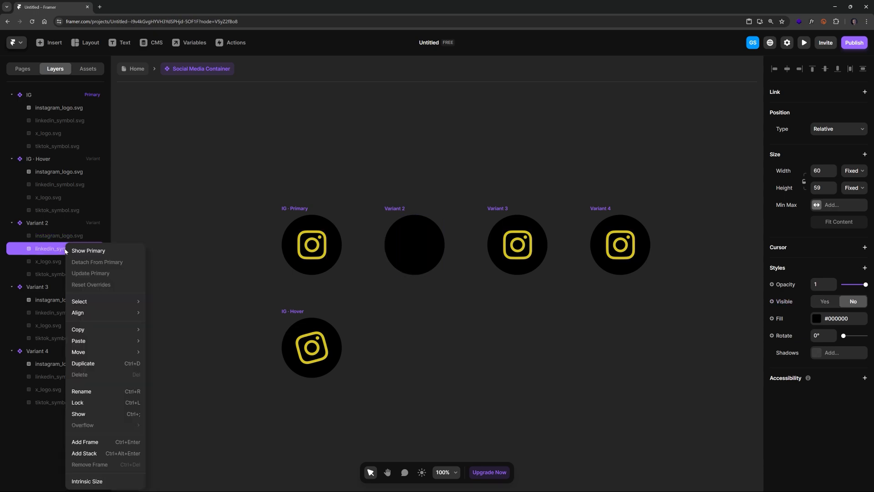
pyautogui.click(90, 415)
# Step: Add a hover state to Variant 2
pyautogui.click(408, 223)
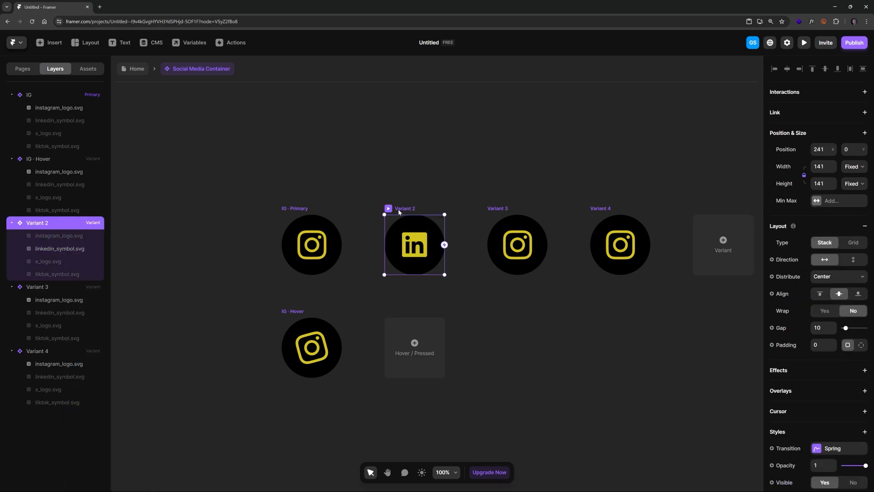
pyautogui.click(422, 358)
pyautogui.click(423, 359)
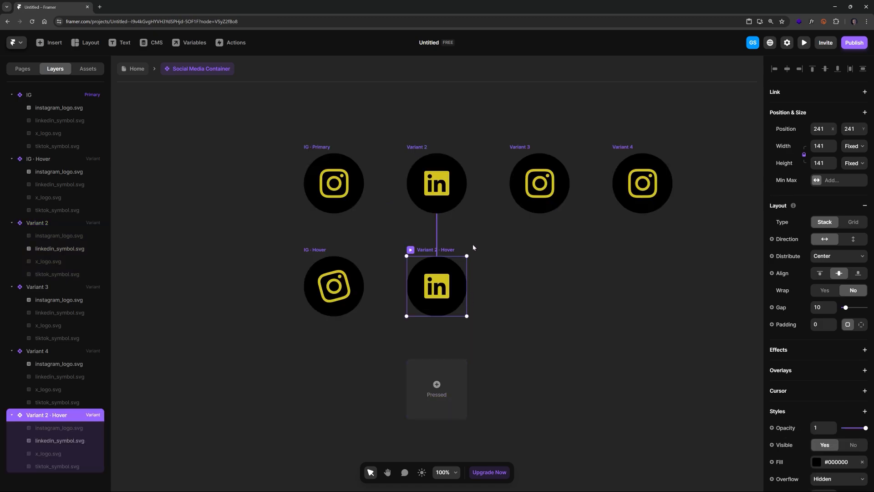
# Step: Rotate the LinkedIn symbol in the Variant 2 hover state to -15° and enlarge it to 70 by 69
pyautogui.click(446, 283)
pyautogui.moveTo(456, 304)
pyautogui.mouseDown()
pyautogui.moveTo(469, 305)
pyautogui.moveTo(462, 301)
pyautogui.mouseUp()
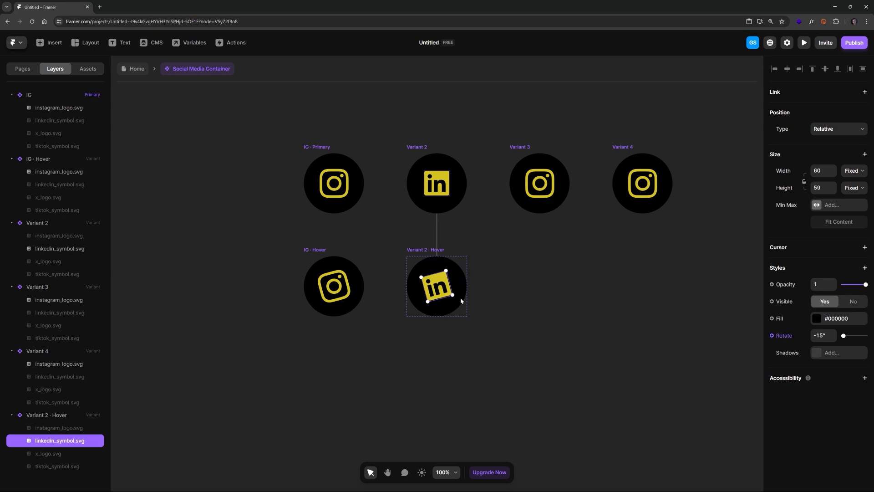
pyautogui.click(338, 281)
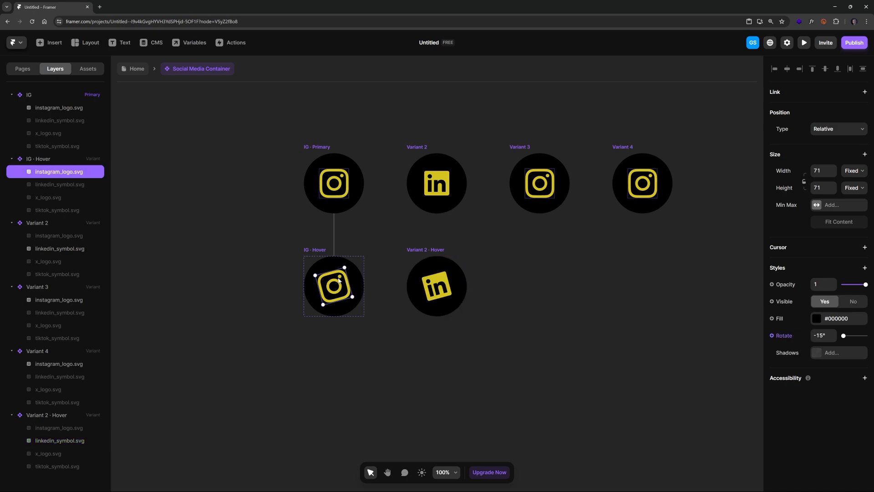
pyautogui.click(428, 286)
pyautogui.click(441, 192)
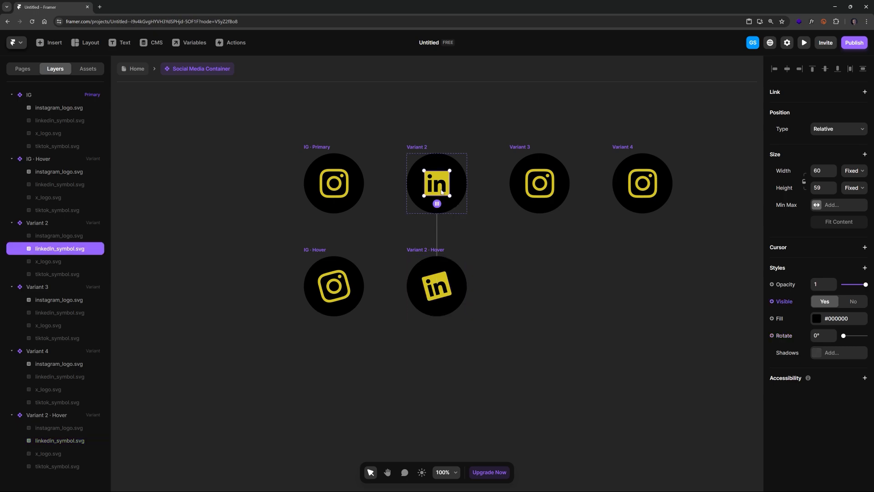
pyautogui.click(445, 273)
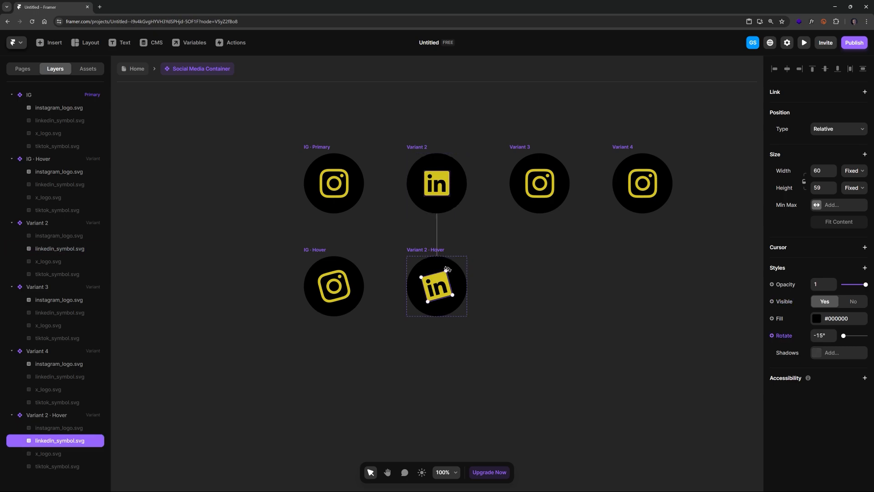
pyautogui.moveTo(447, 270); pyautogui.dragTo(450, 268)
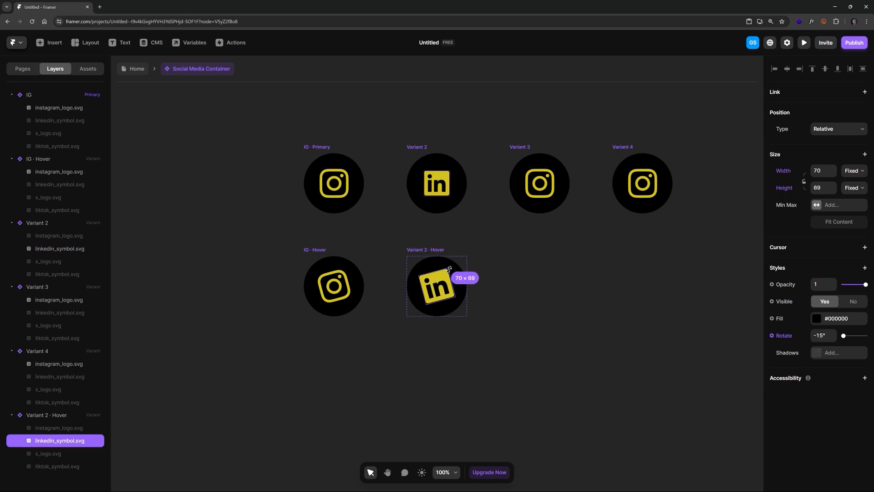
pyautogui.click(519, 247)
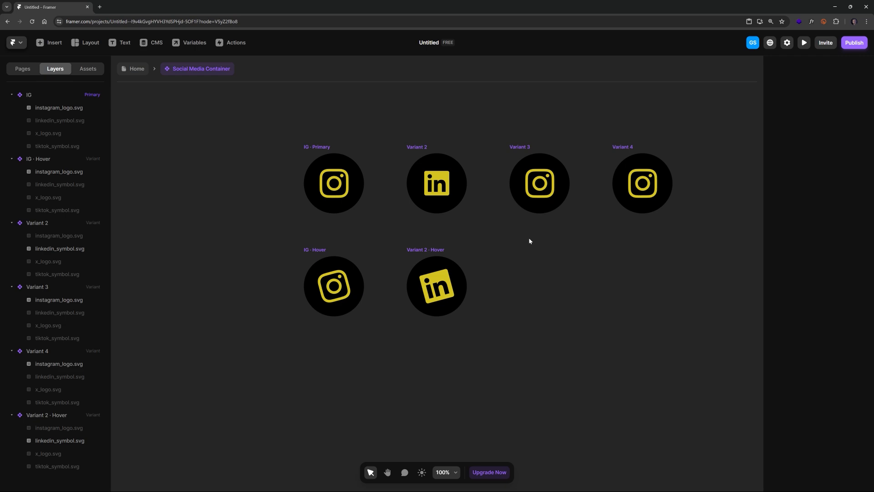
# Step: Add a hover state to Variant 3 and tilt its Instagram logo counterclockwise
pyautogui.click(529, 170)
pyautogui.click(541, 283)
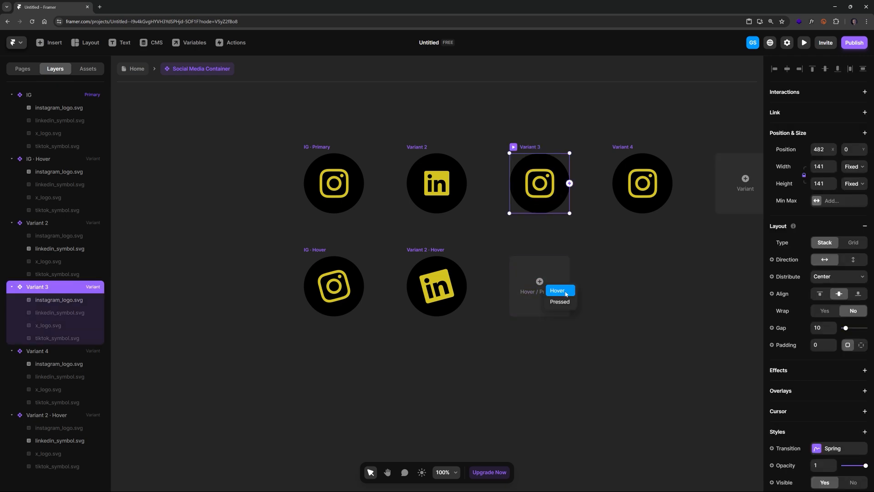
pyautogui.click(557, 291)
pyautogui.click(444, 288)
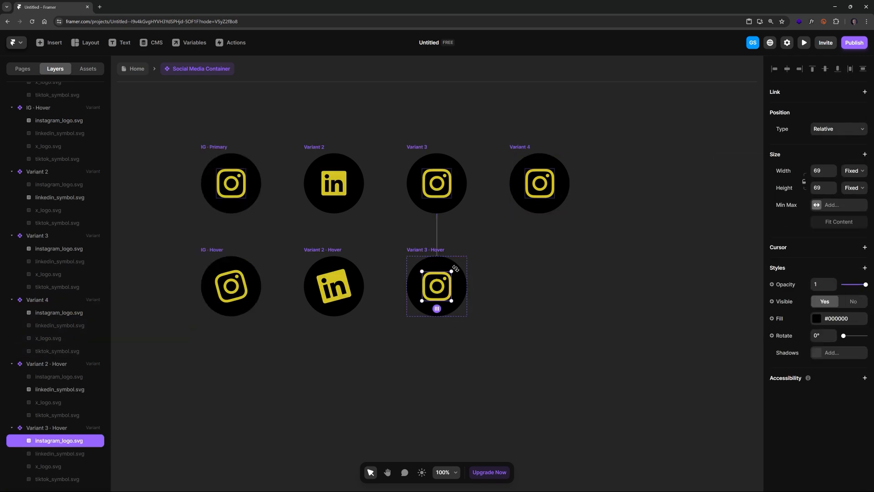
pyautogui.moveTo(456, 269); pyautogui.dragTo(451, 268)
# Step: Delete Variant 3 and add a new variant in its place based on the LinkedIn variant
pyautogui.click(546, 177)
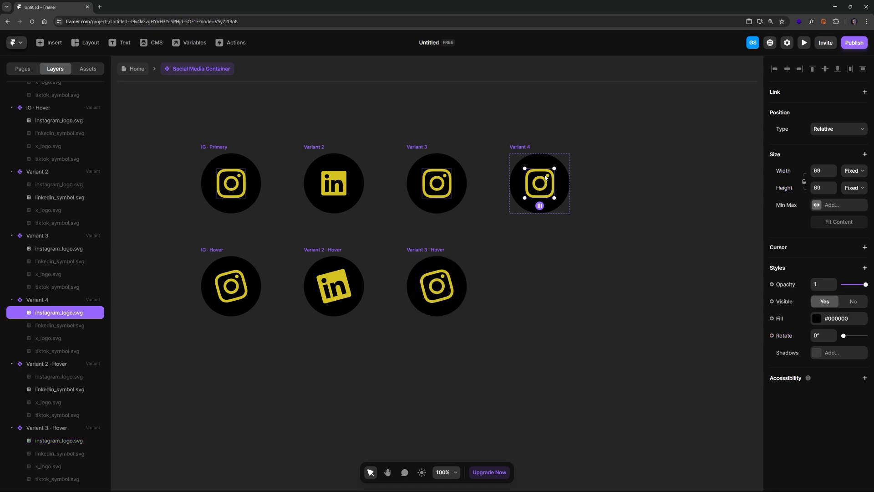
pyautogui.click(453, 148)
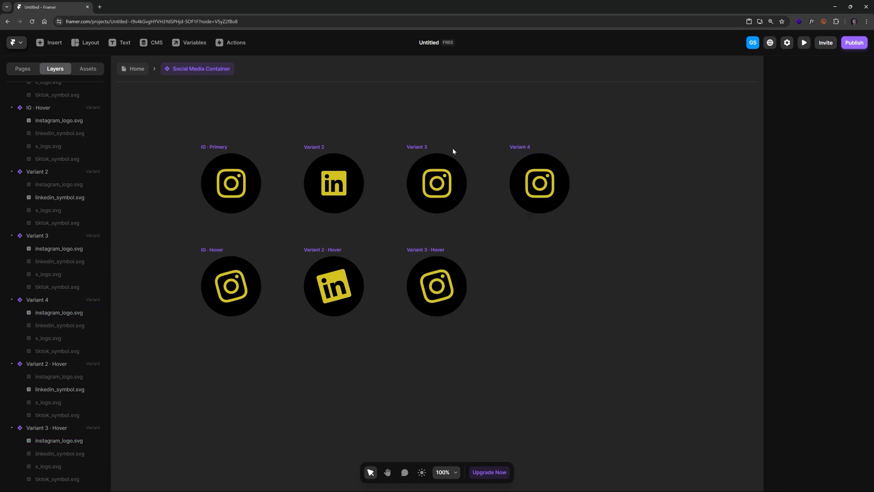
pyautogui.click(430, 186)
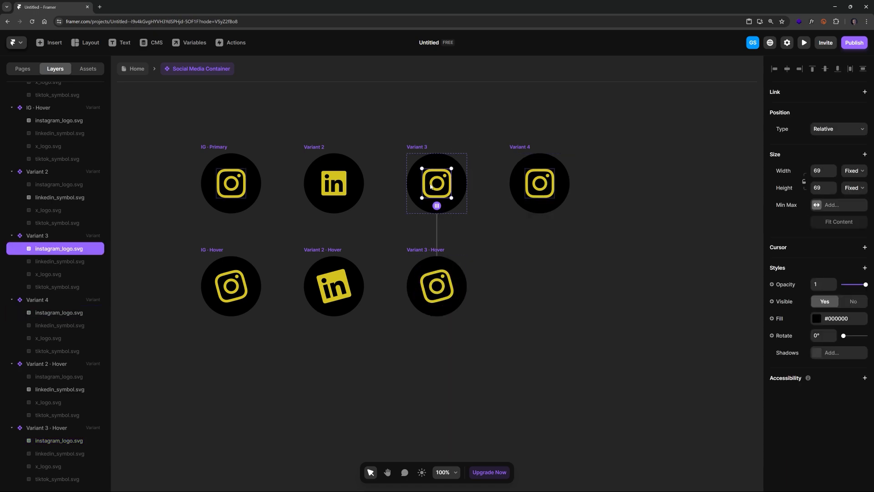
pyautogui.click(417, 147)
pyautogui.press('Delete')
pyautogui.click(324, 154)
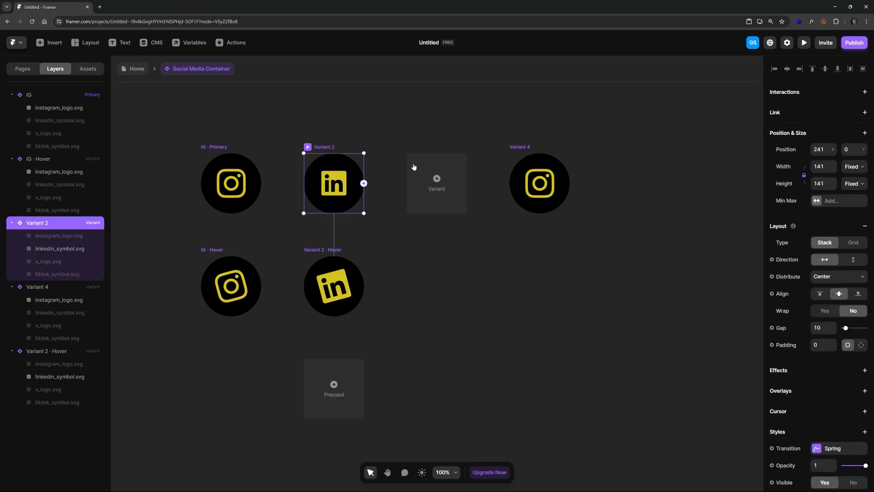
pyautogui.click(447, 185)
pyautogui.click(485, 219)
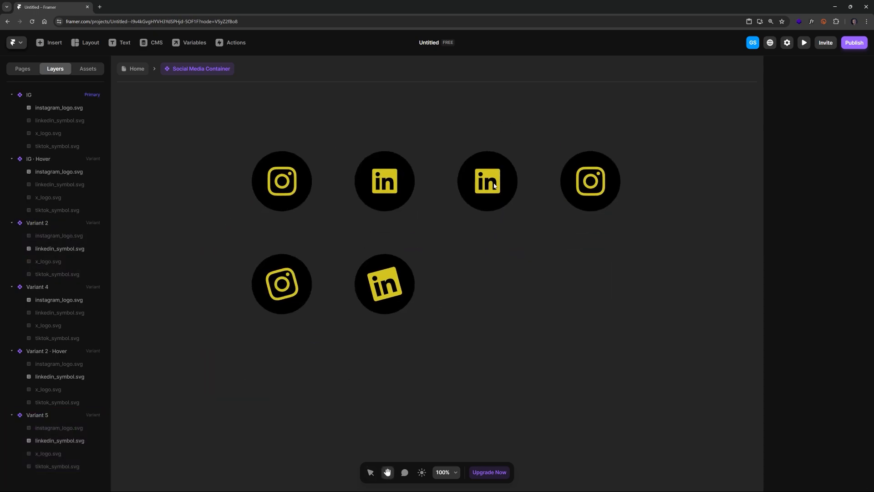
# Step: In Variant 5, hide the LinkedIn symbol layer and show the X logo layer instead
pyautogui.click(488, 185)
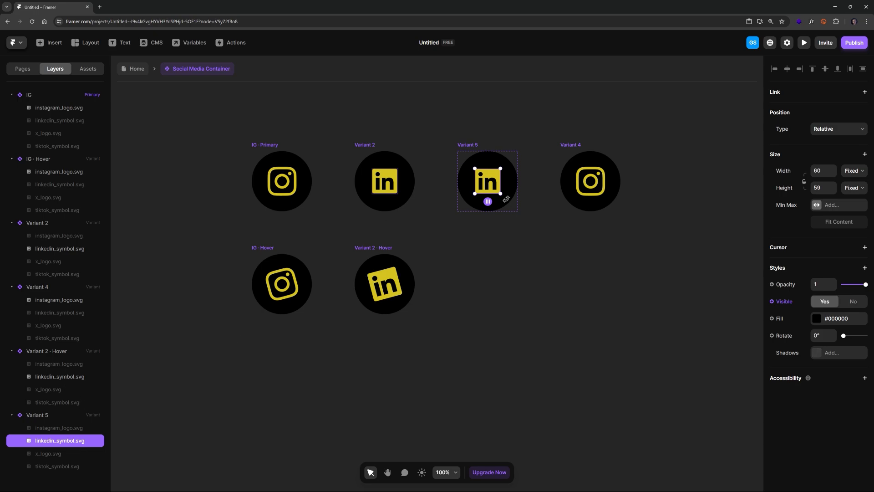
pyautogui.scroll(-3, 496, 179)
pyautogui.scroll(1, 485, 144)
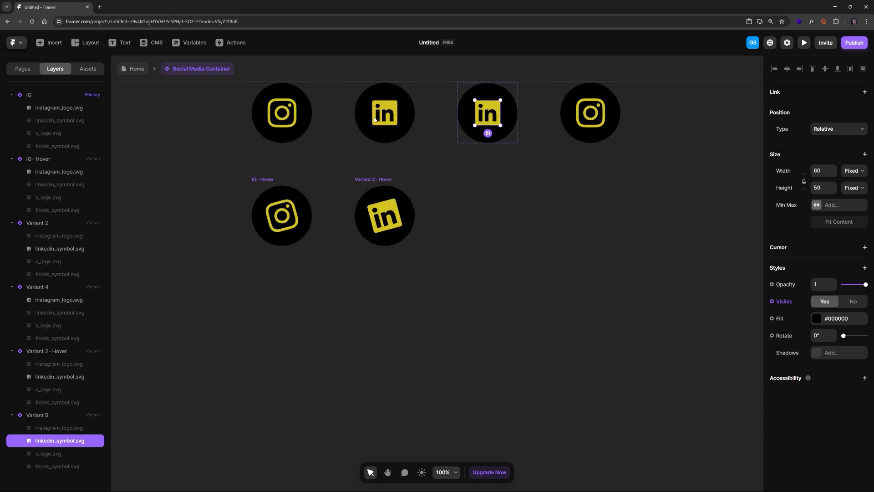
pyautogui.rightClick(66, 441)
pyautogui.click(72, 449)
pyautogui.hotkey('ctrl', ';')
pyautogui.rightClick(53, 454)
pyautogui.moveTo(75, 354)
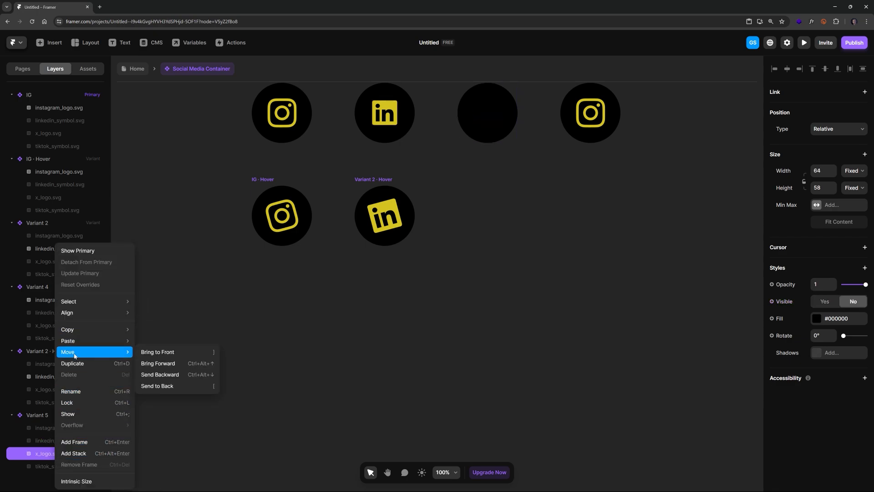
pyautogui.click(79, 415)
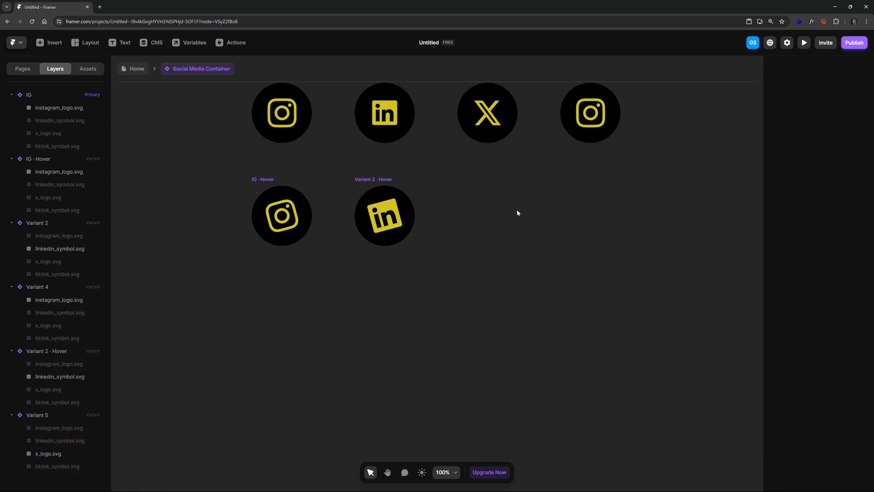
# Step: Add a hover state to Variant 5, with its X logo tilted counterclockwise and slightly enlarged
pyautogui.click(492, 123)
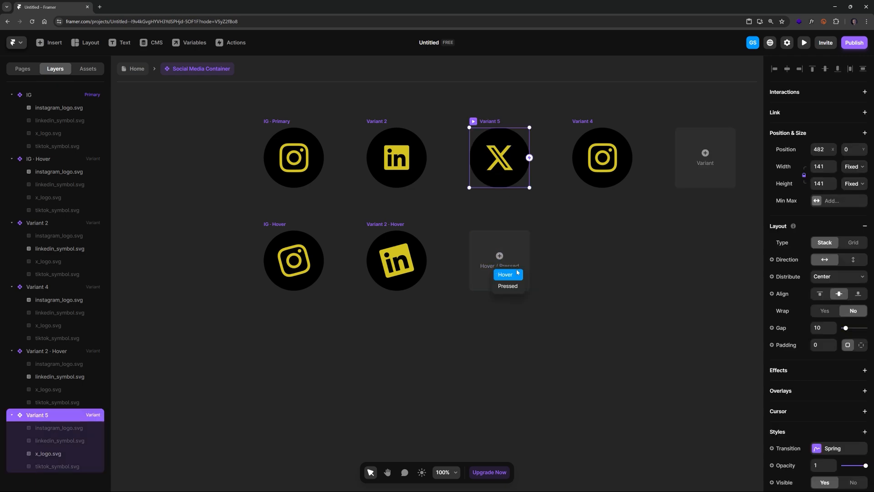
pyautogui.click(517, 273)
pyautogui.click(449, 277)
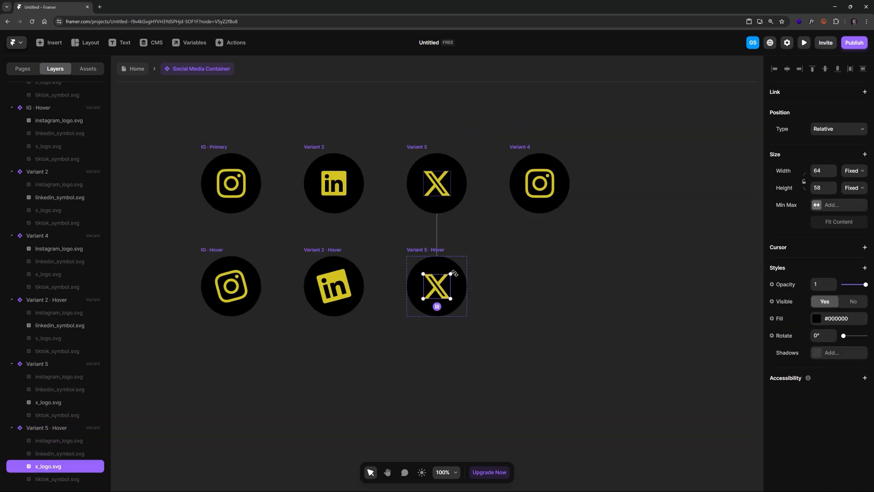
pyautogui.moveTo(463, 277); pyautogui.dragTo(456, 296)
# Step: In Variant 4, hide the Instagram logo layer and show the TikTok symbol layer instead
pyautogui.click(528, 149)
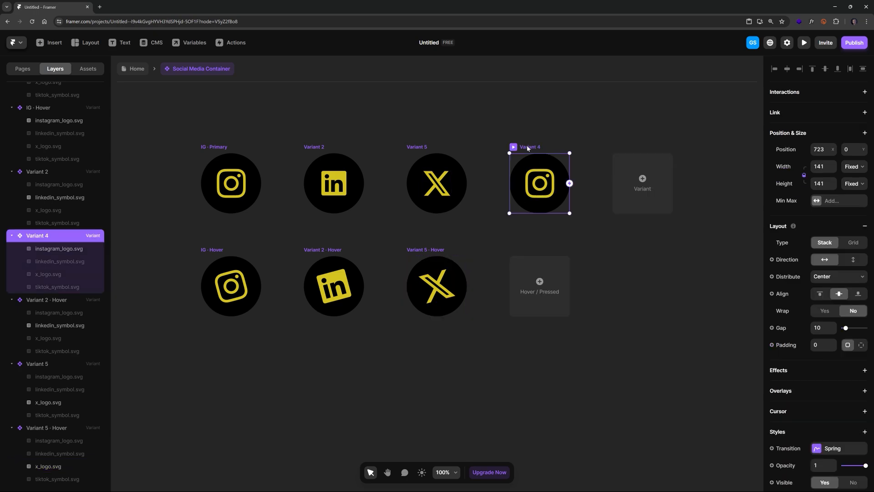
pyautogui.click(540, 188)
pyautogui.rightClick(57, 246)
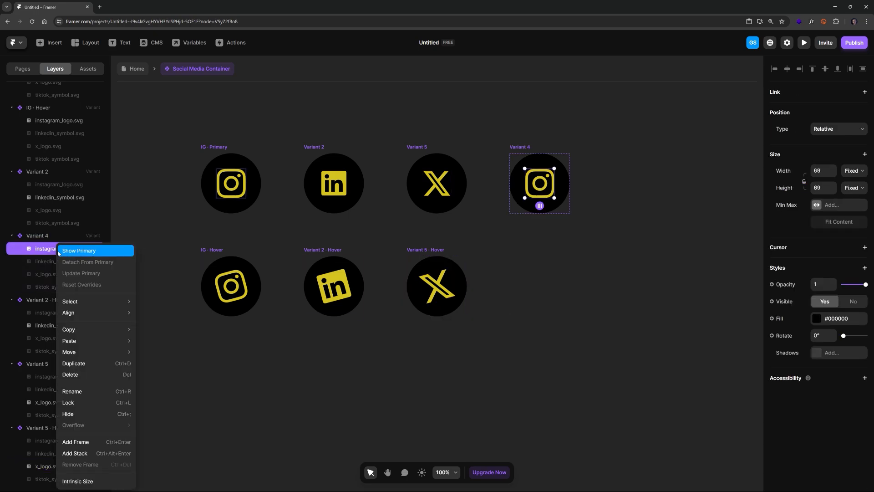
pyautogui.click(70, 413)
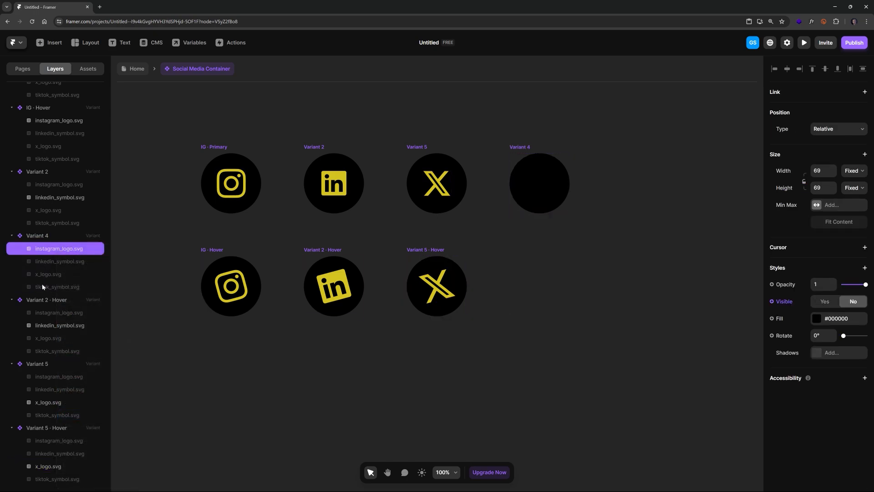
pyautogui.click(44, 286)
pyautogui.rightClick(54, 287)
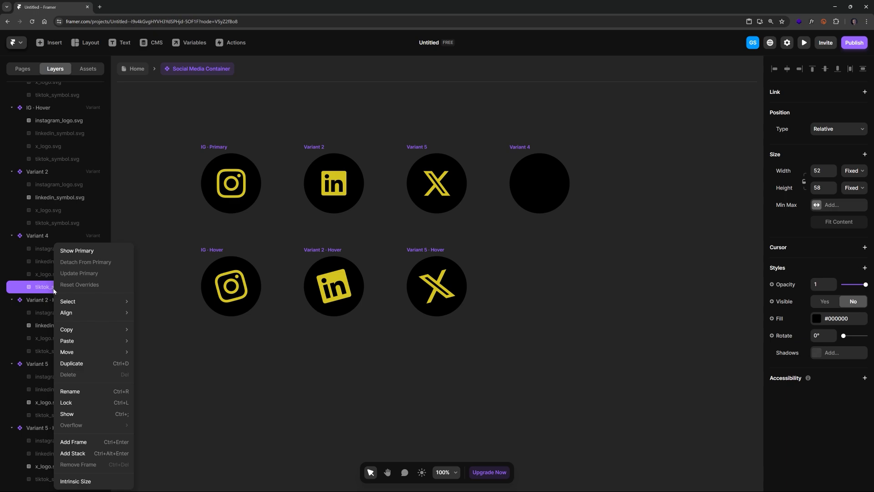
pyautogui.click(92, 413)
# Step: Add a hover state to Variant 4 and tilt its TikTok symbol counterclockwise
pyautogui.click(510, 148)
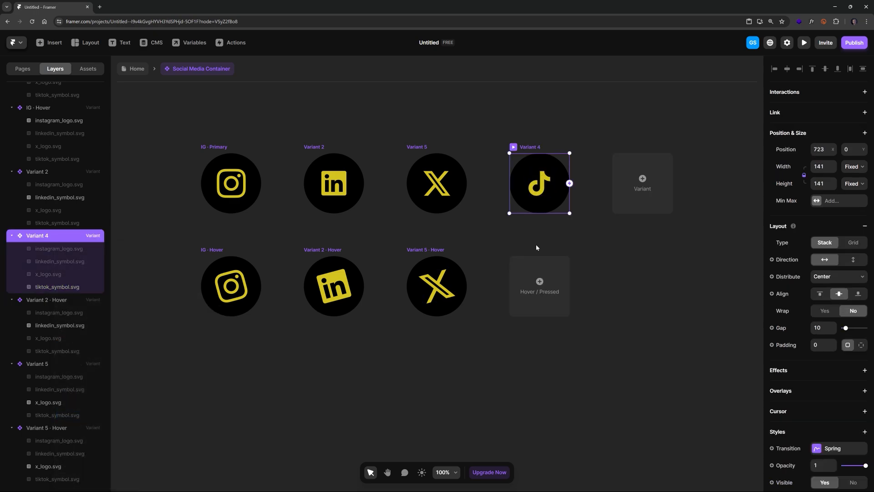
pyautogui.click(550, 293)
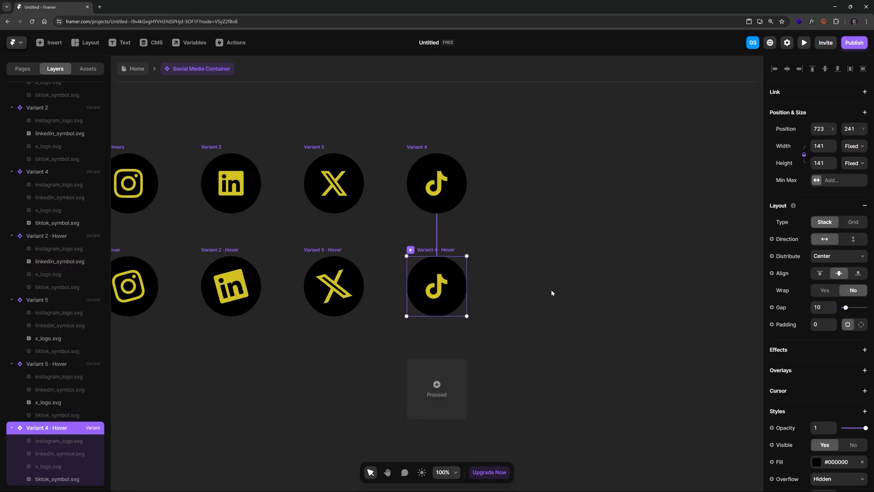
pyautogui.click(441, 288)
pyautogui.moveTo(454, 301); pyautogui.dragTo(449, 268)
pyautogui.click(561, 231)
pyautogui.scroll(-3, 525, 255)
pyautogui.moveTo(526, 255); pyautogui.dragTo(594, 255)
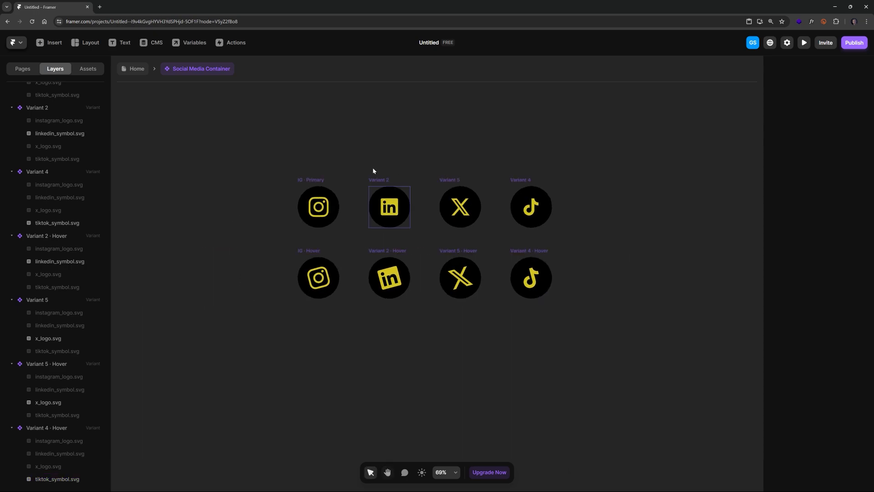
# Step: Rename the LinkedIn logo's variant, Variant 2, as LinkedIN
pyautogui.click(386, 179)
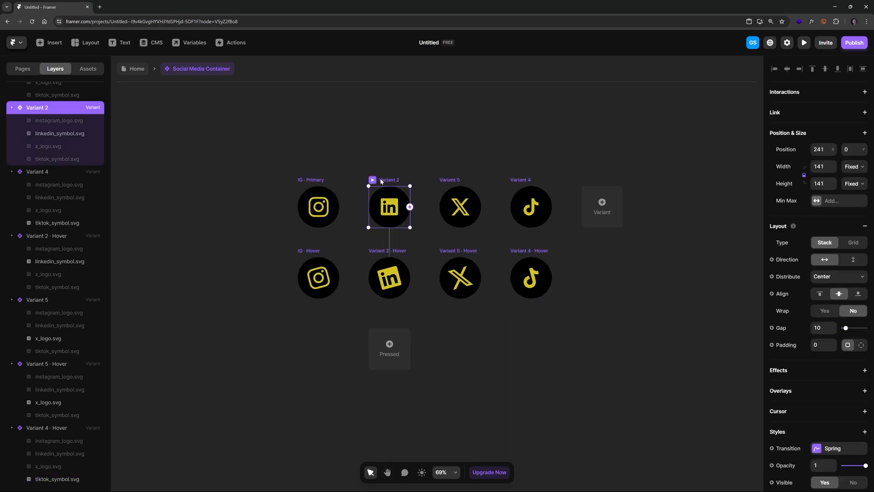
pyautogui.doubleClick(35, 109)
pyautogui.write('LinkedIN')
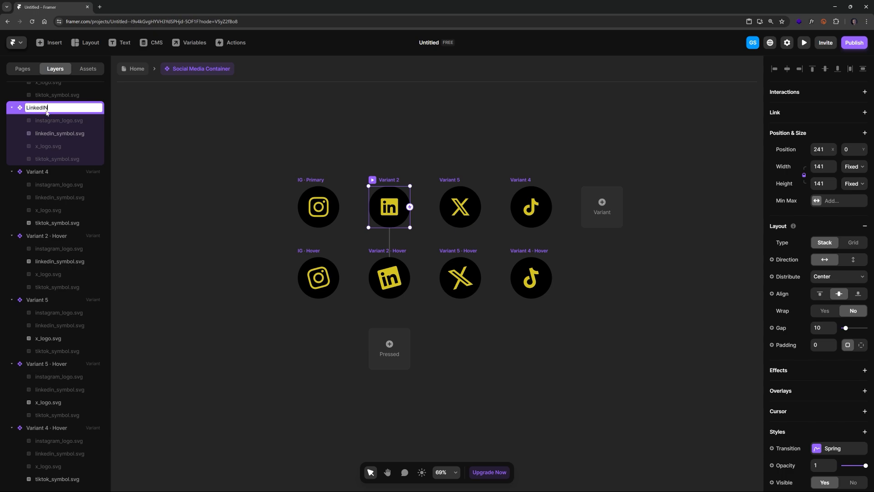
pyautogui.press('Return')
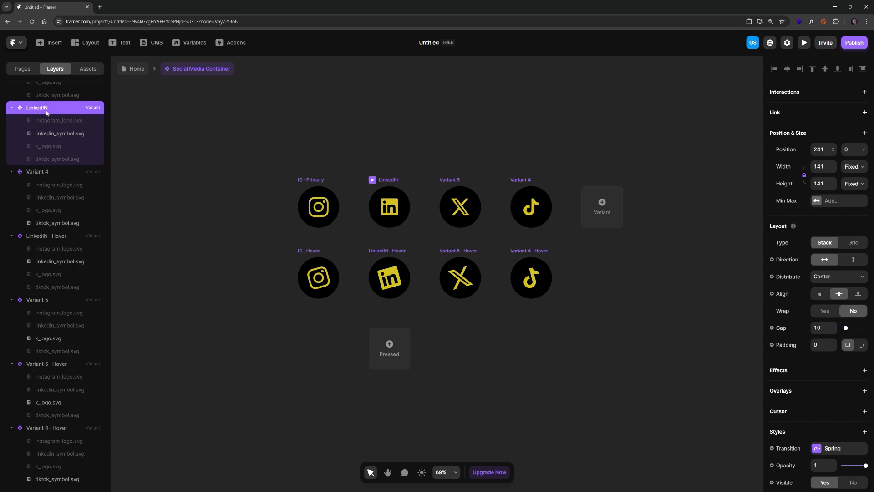
# Step: Rename the TikTok logo's variant, Variant 4, as TikTok
pyautogui.click(46, 172)
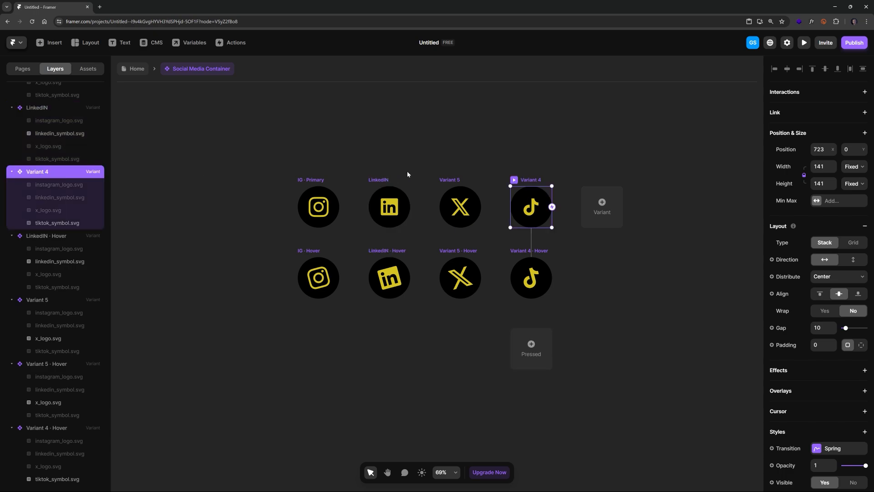
pyautogui.rightClick(45, 173)
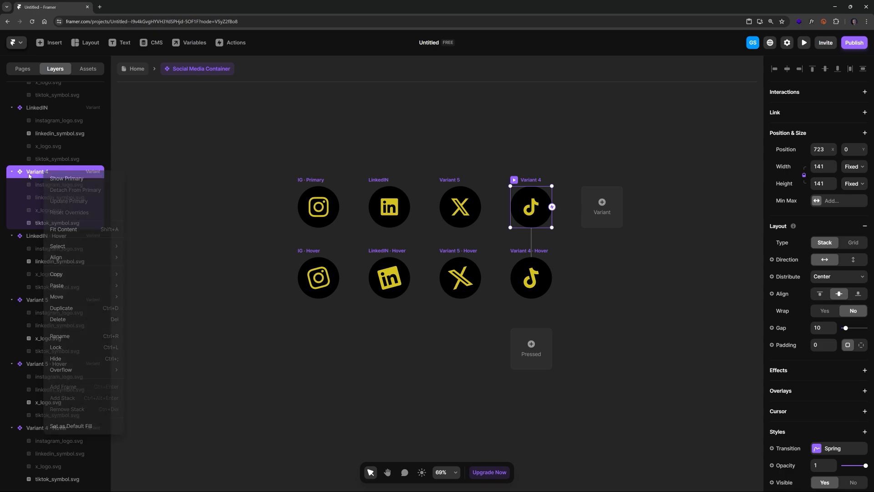
pyautogui.doubleClick(42, 172)
pyautogui.write('T')
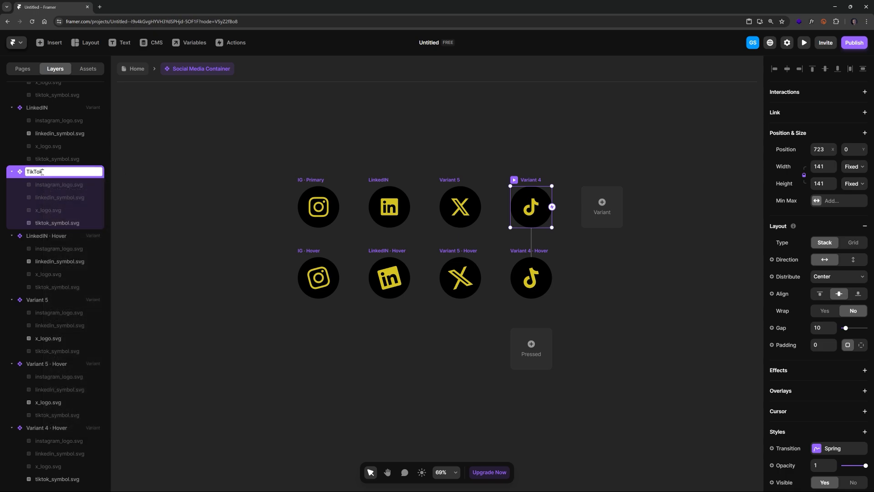
pyautogui.write('ikTok')
pyautogui.press('Return')
# Step: Rename the X logo's variant, Variant 5, as X
pyautogui.click(450, 181)
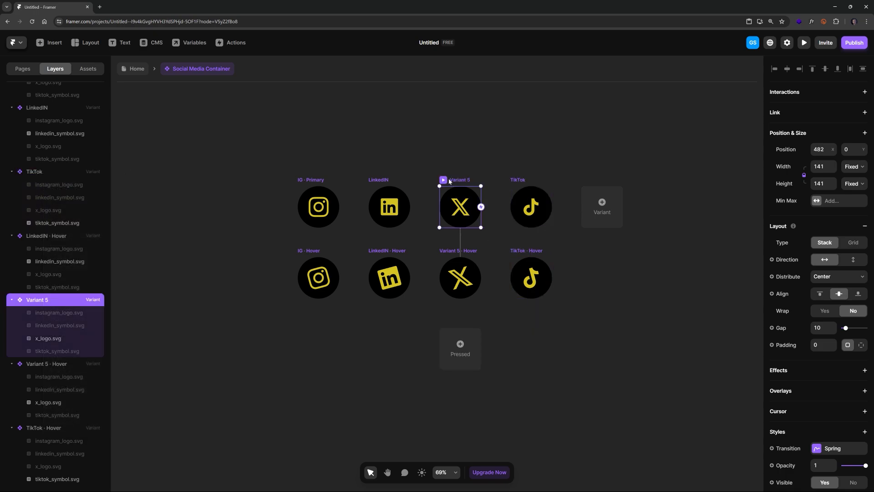
pyautogui.doubleClick(39, 300)
pyautogui.write('X')
pyautogui.press('Return')
pyautogui.click(248, 153)
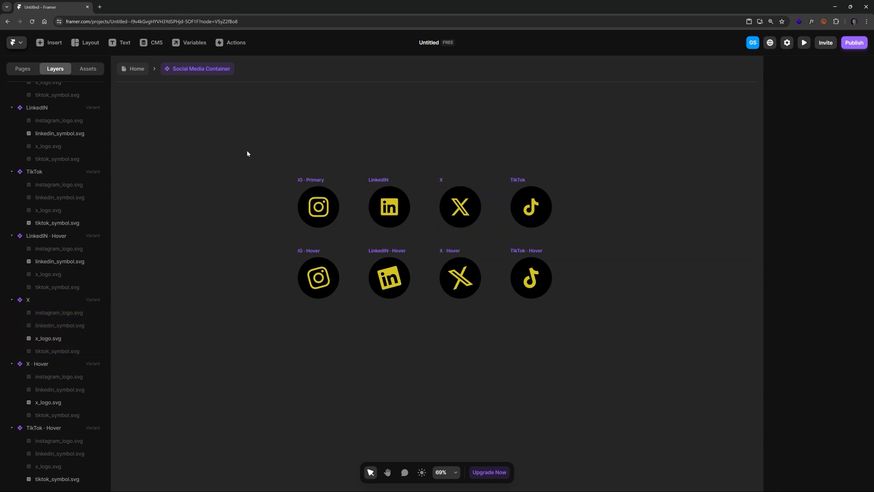
# Step: Return to the Home page and wrap the Social Media Container instance in a stack
pyautogui.click(128, 69)
pyautogui.scroll(-3, 457, 290)
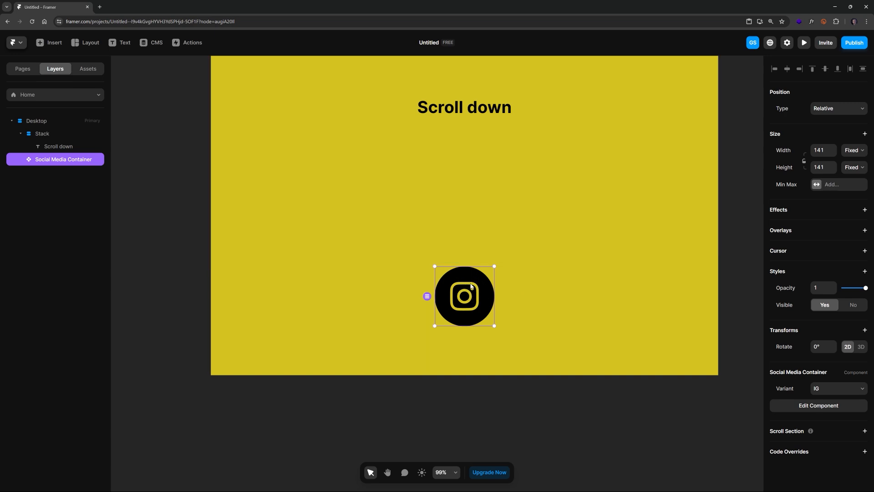
pyautogui.rightClick(55, 163)
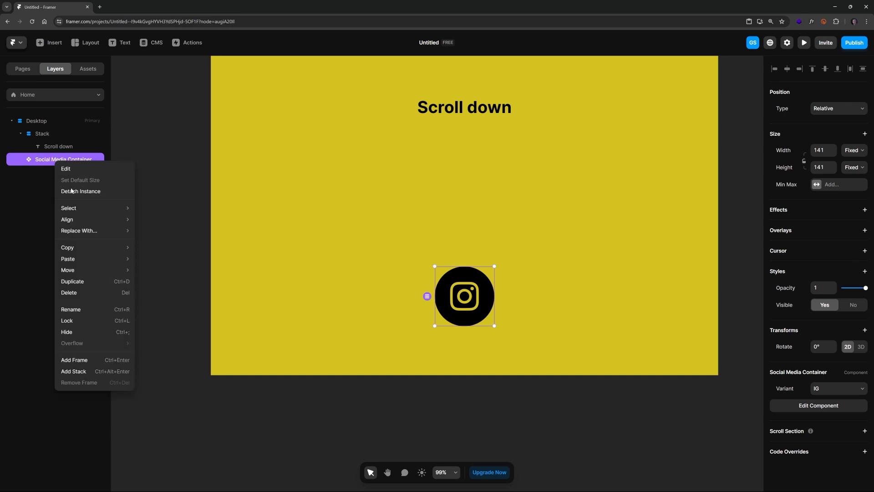
pyautogui.click(73, 371)
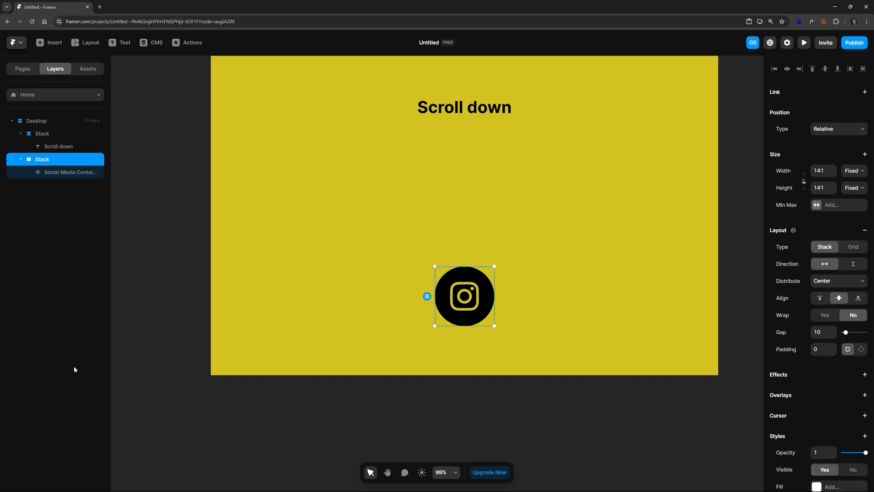
# Step: Duplicate the Social Media Container instance three times inside its stack
pyautogui.click(55, 173)
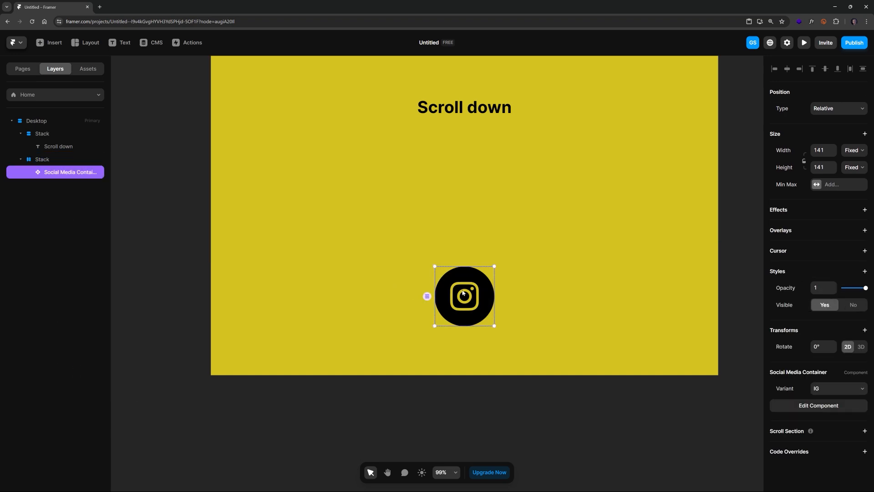
pyautogui.hotkey('ctrl', 'd')
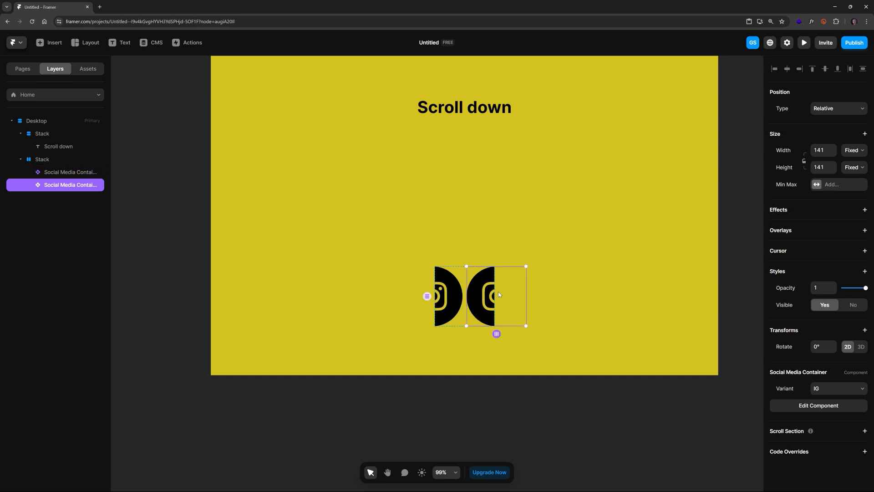
pyautogui.hotkey('ctrl', 'd')
pyautogui.hotkey('ctrl', 'd')
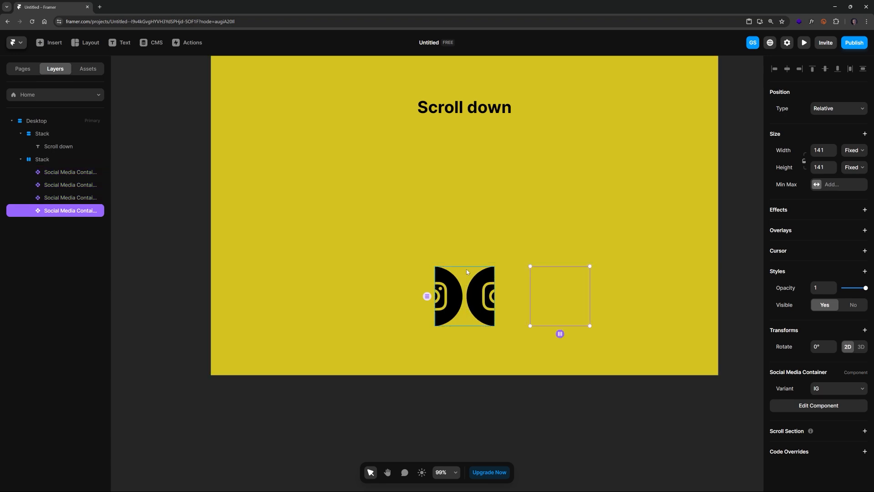
# Step: Set the icon stack's width to Fit and widen the gap between its icons to 37
pyautogui.press('Escape')
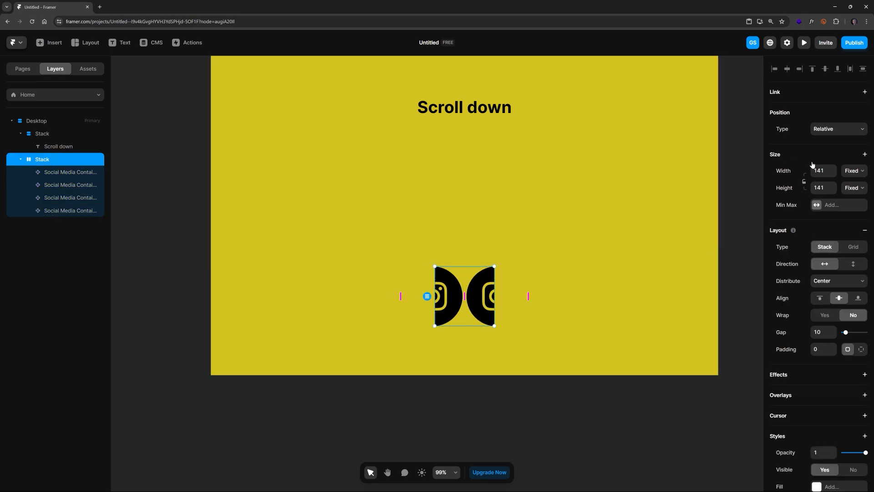
pyautogui.click(853, 171)
pyautogui.click(854, 203)
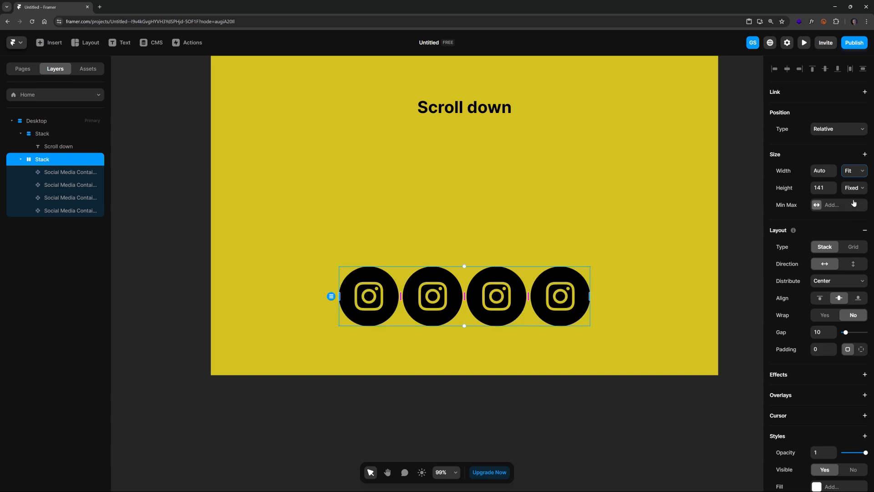
pyautogui.moveTo(464, 296); pyautogui.dragTo(476, 297)
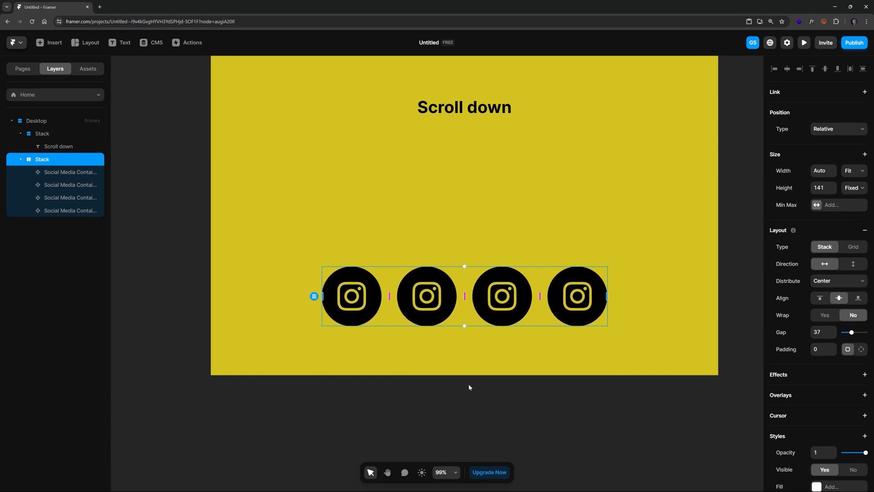
pyautogui.click(459, 428)
# Step: Switch the second icon in the row to the LinkedIN variant and the third to the TikTok variant
pyautogui.doubleClick(433, 306)
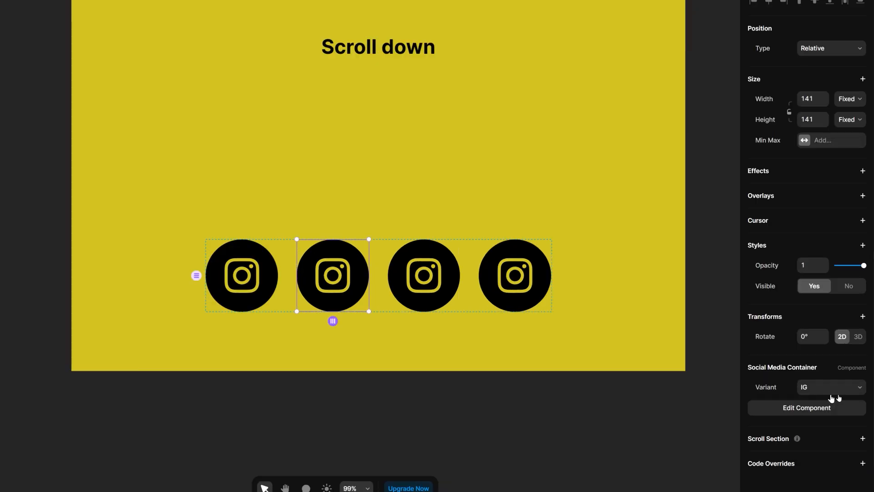
pyautogui.click(838, 392)
pyautogui.click(800, 415)
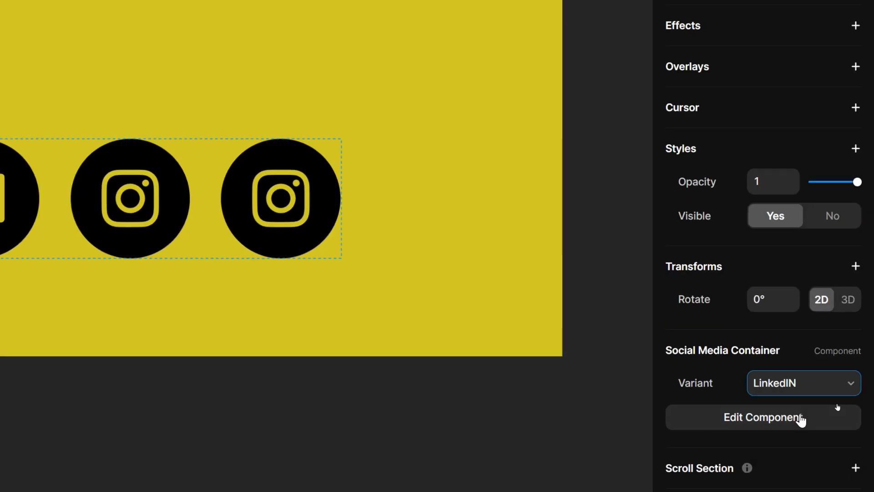
pyautogui.click(509, 292)
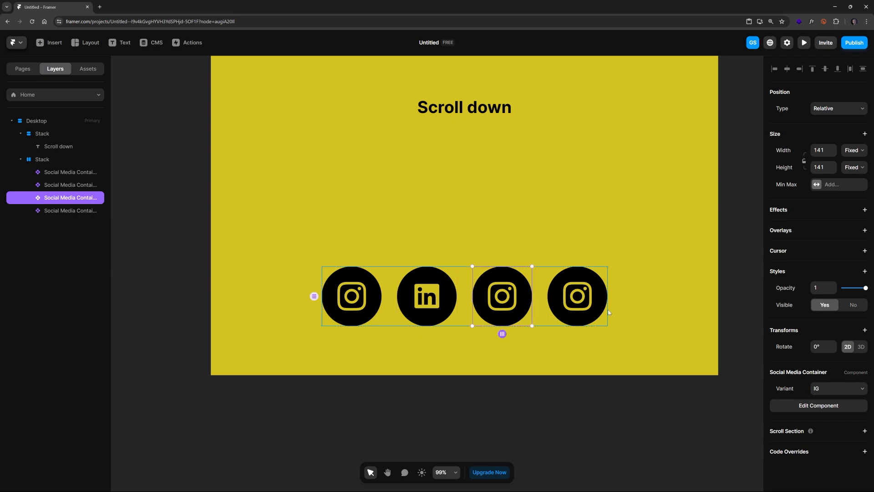
pyautogui.click(837, 388)
pyautogui.click(834, 412)
# Step: Switch the fourth icon in the row to the X variant
pyautogui.click(577, 296)
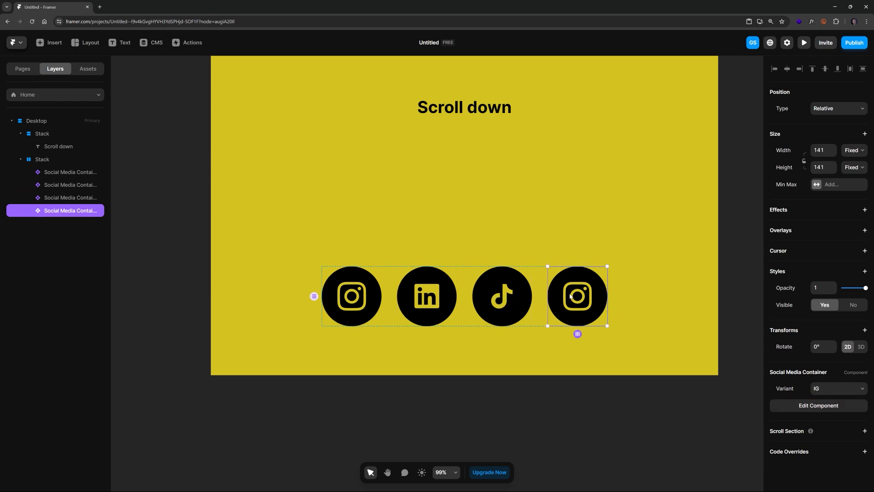
pyautogui.click(826, 390)
pyautogui.click(817, 417)
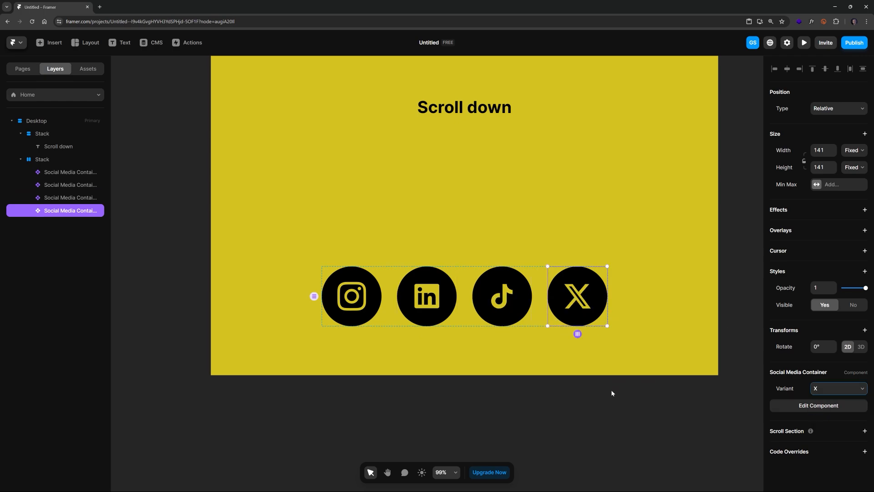
pyautogui.click(582, 376)
# Step: Preview the page to test the icons' hover animation, and return to the canvas
pyautogui.scroll(-5, 520, 225)
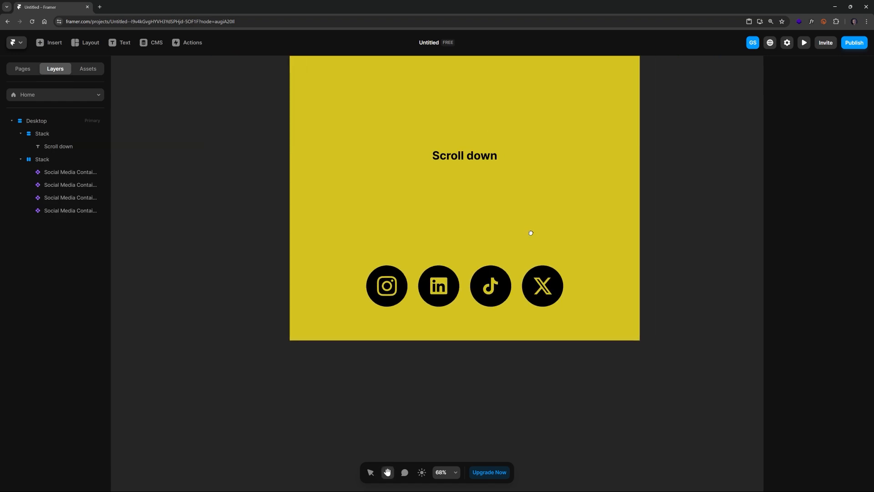
pyautogui.click(804, 43)
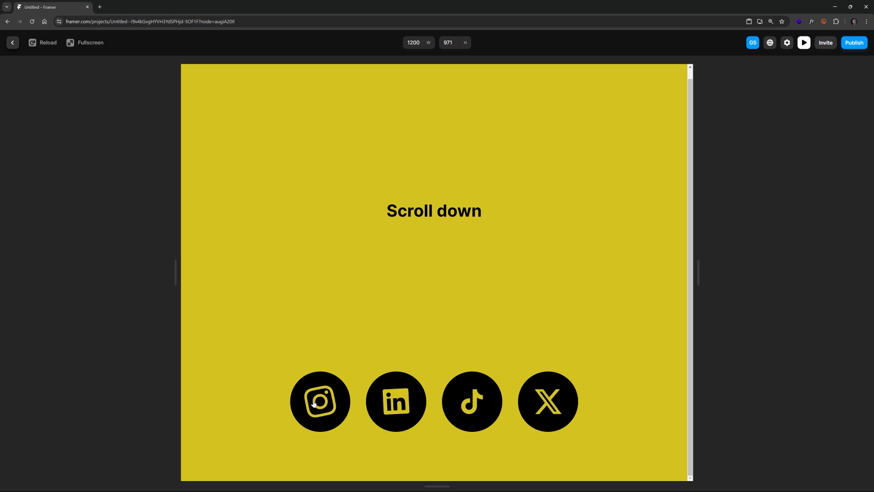
pyautogui.click(12, 43)
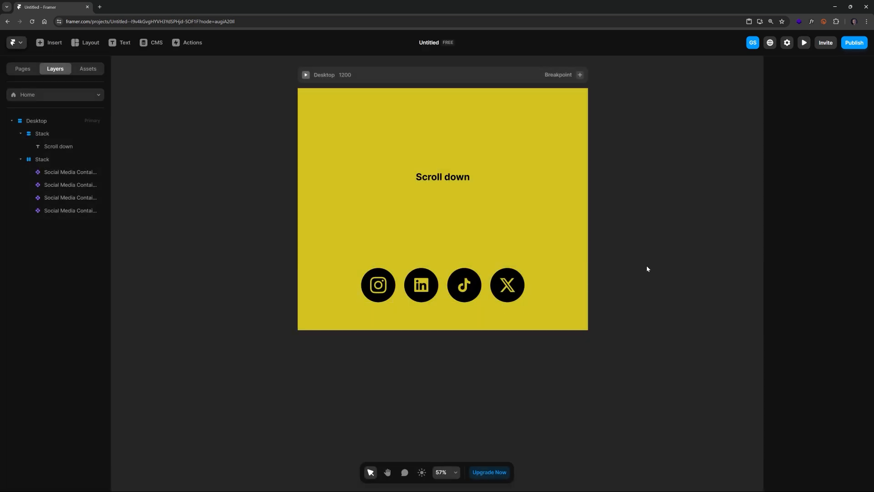
# Step: Stretch the Desktop breakpoint downward to a height of about 1637
pyautogui.click(501, 221)
pyautogui.moveTo(499, 330); pyautogui.dragTo(489, 485)
pyautogui.scroll(-3, 594, 312)
pyautogui.moveTo(522, 267); pyautogui.dragTo(504, 211)
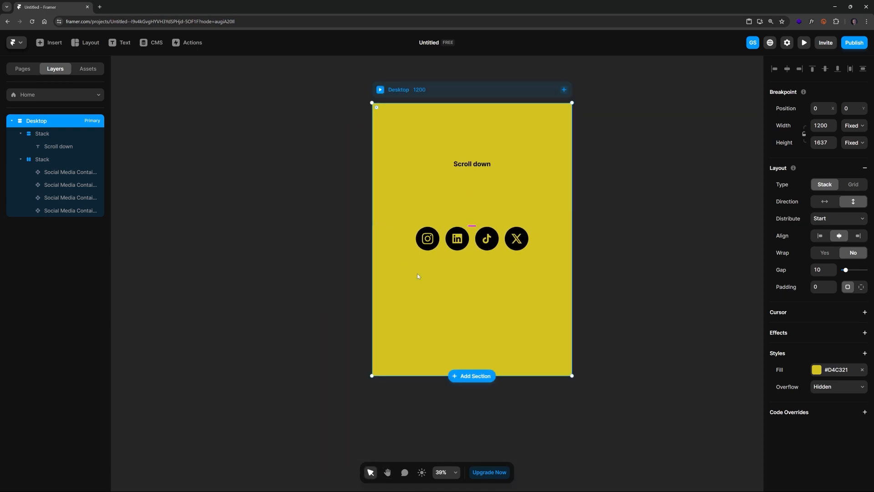
pyautogui.scroll(2, 417, 275)
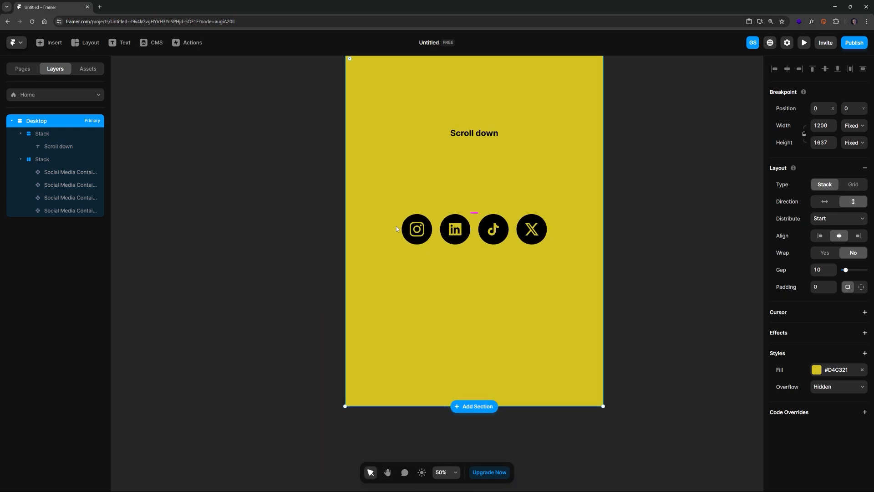
# Step: Draw a full-width frame about 745 high around the icon stack, below the Scroll down section
pyautogui.click(475, 228)
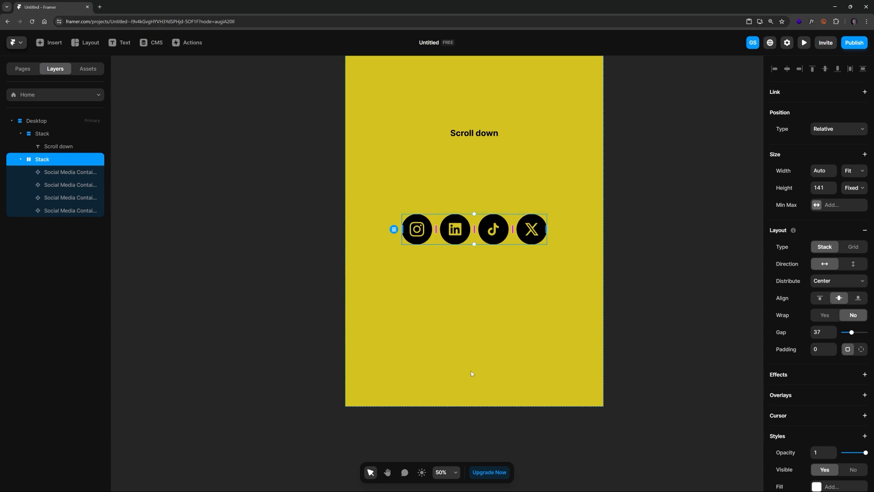
pyautogui.press('f')
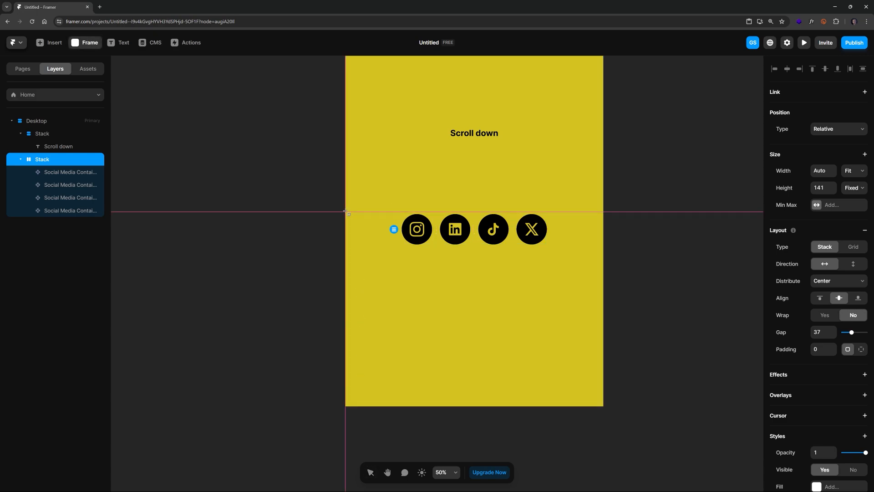
pyautogui.moveTo(351, 221); pyautogui.dragTo(604, 374)
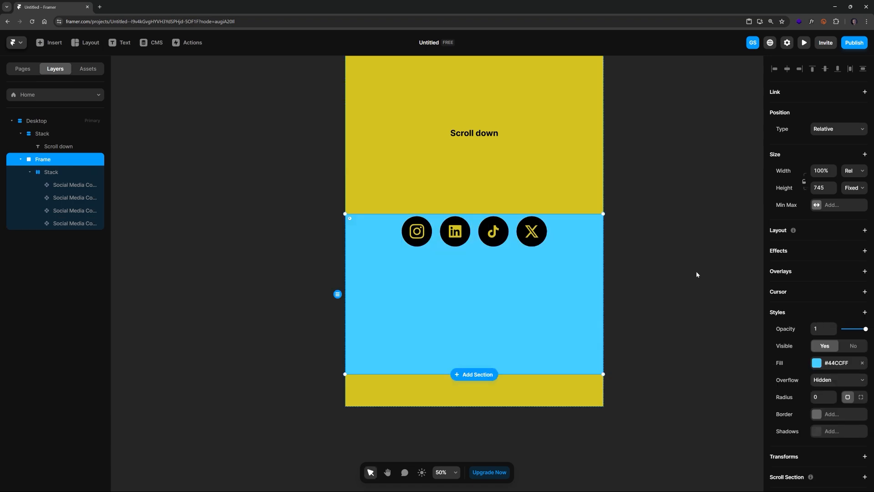
# Step: Give the new frame a centered vertical stack layout and remove its blue fill
pyautogui.click(865, 230)
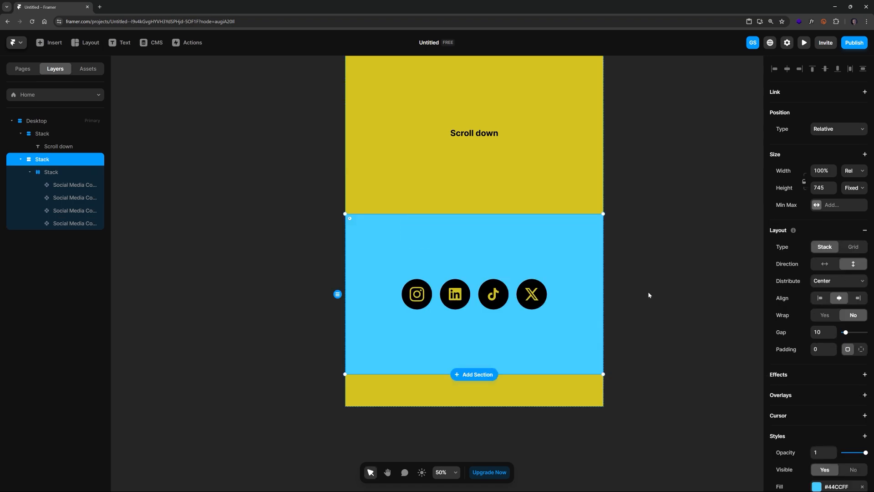
pyautogui.scroll(-3, 835, 433)
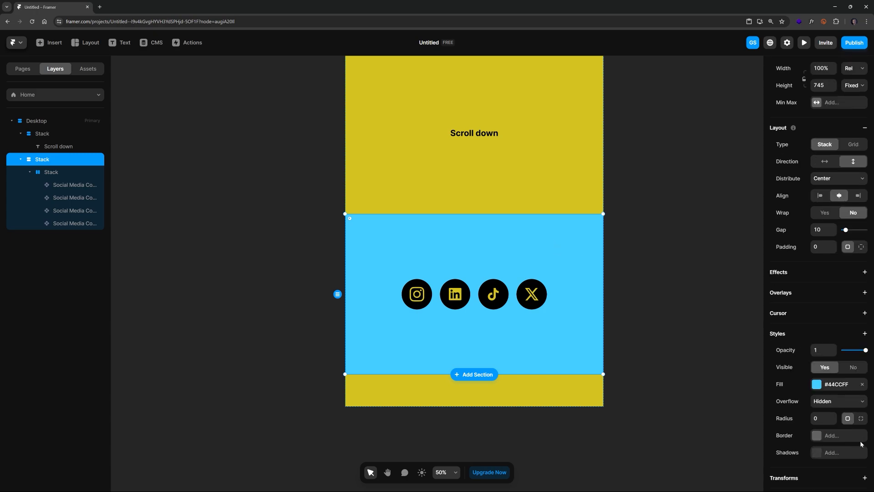
pyautogui.click(862, 385)
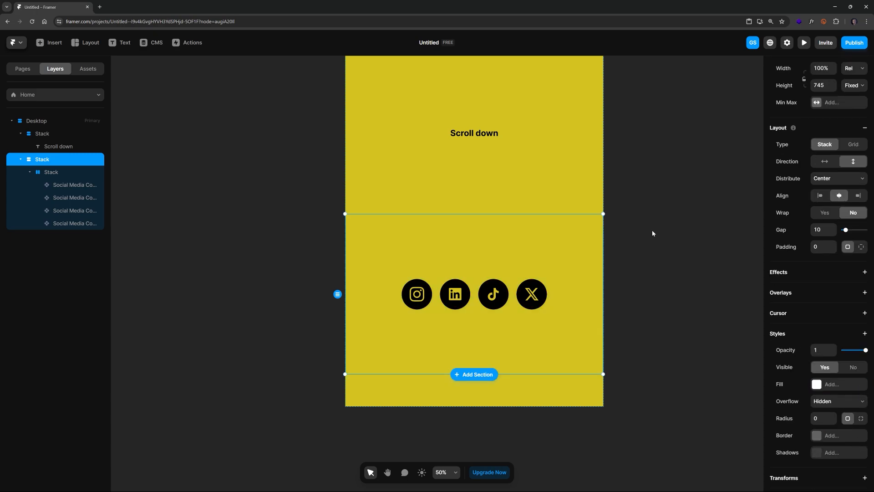
# Step: Rename the outer stack that holds the icon row as Social Media
pyautogui.doubleClick(43, 160)
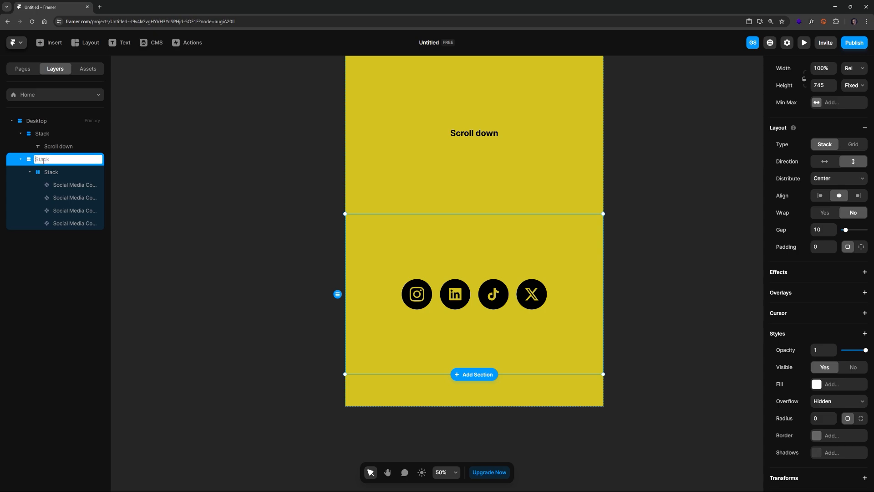
pyautogui.write('Social Media')
pyautogui.press('Return')
# Step: Rename the inner stack containing the four icons as Social Stack
pyautogui.click(49, 173)
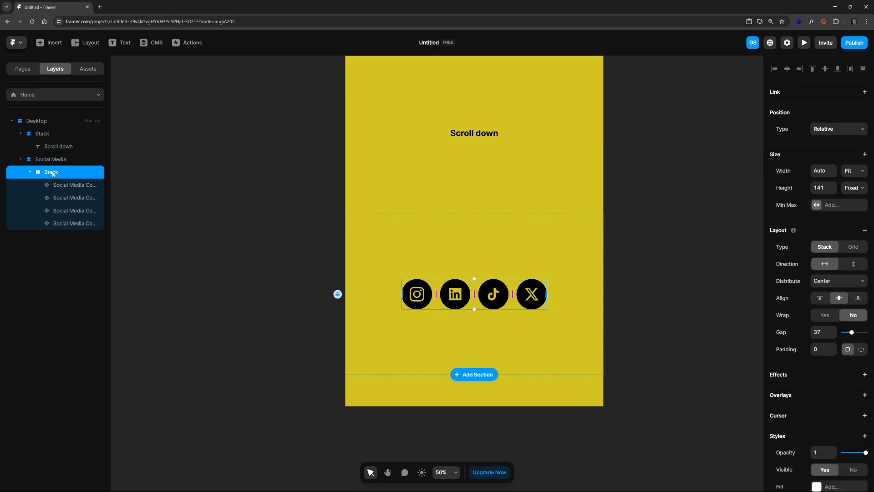
pyautogui.doubleClick(52, 173)
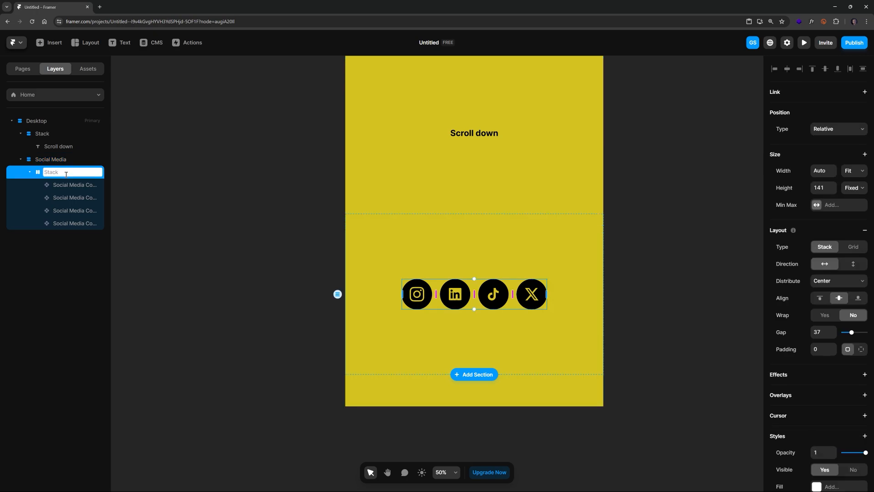
pyautogui.write('Social Stack')
pyautogui.press('Return')
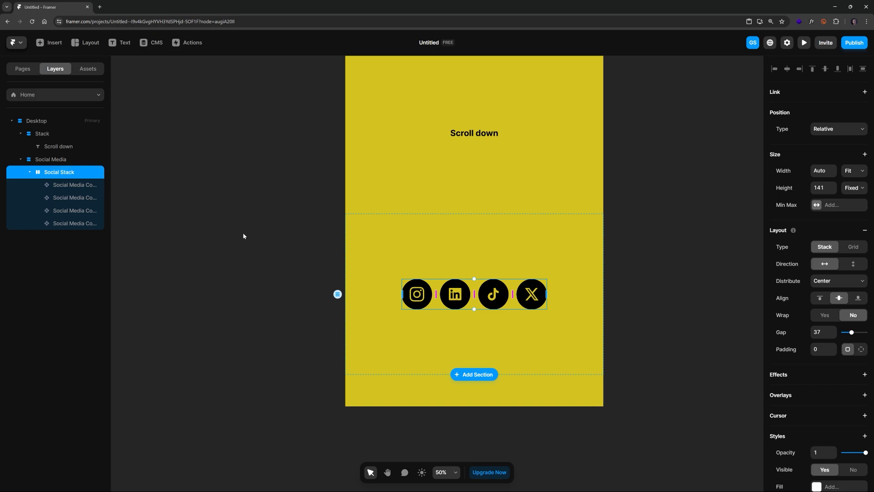
pyautogui.click(244, 194)
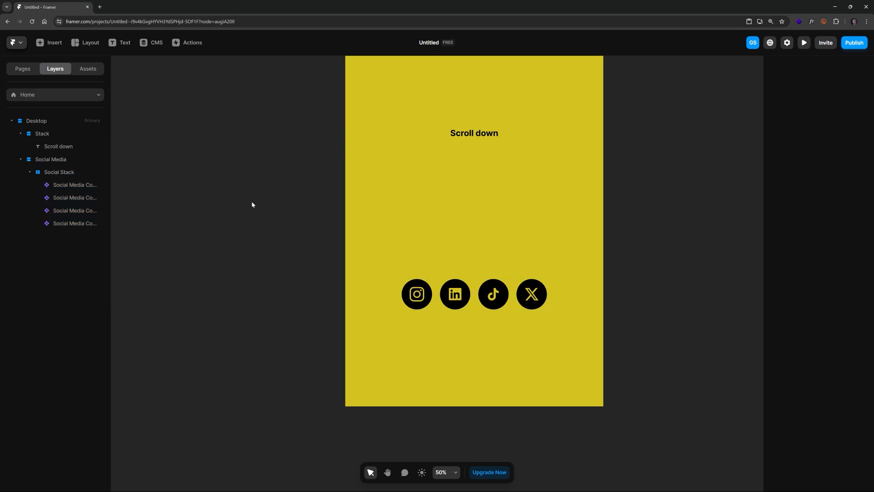
pyautogui.click(438, 299)
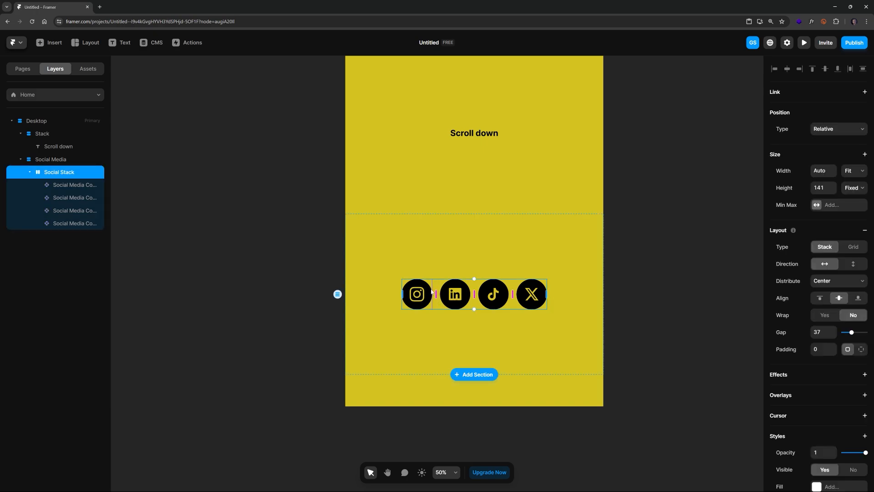
pyautogui.keyDown('ctrl'); pyautogui.scroll(5, 427, 296); pyautogui.keyUp('ctrl')
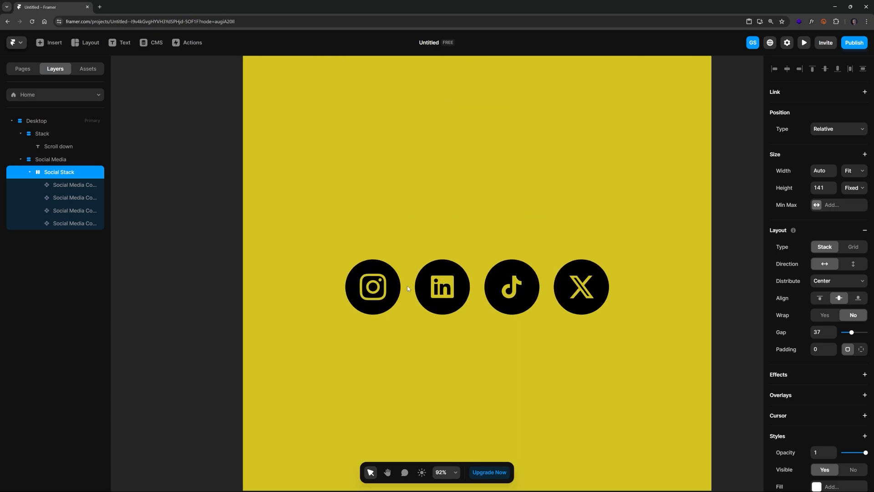
pyautogui.click(389, 285)
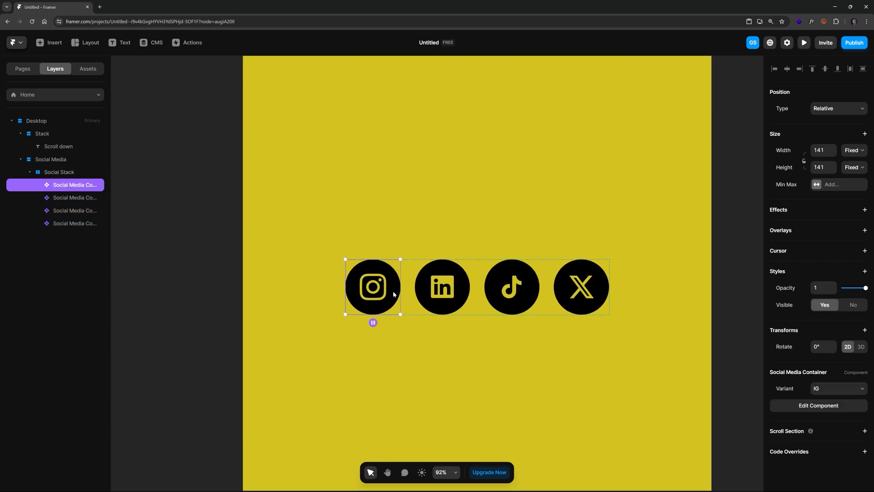
pyautogui.click(406, 274)
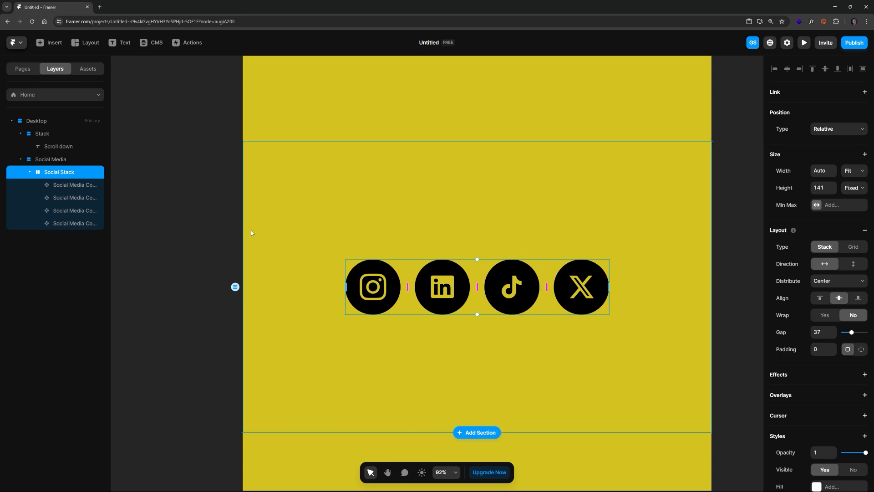
pyautogui.click(209, 256)
pyautogui.click(386, 288)
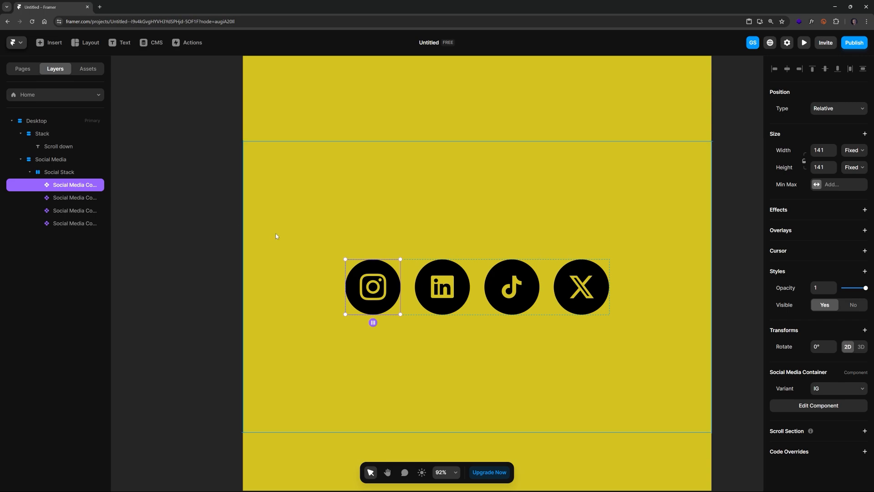
# Step: Add a scroll section named social to the Social Media stack
pyautogui.click(315, 221)
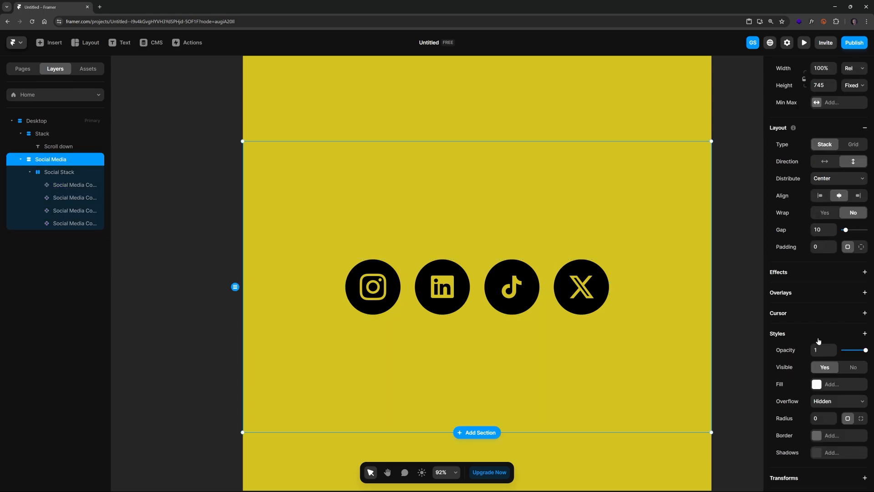
pyautogui.scroll(-2, 819, 342)
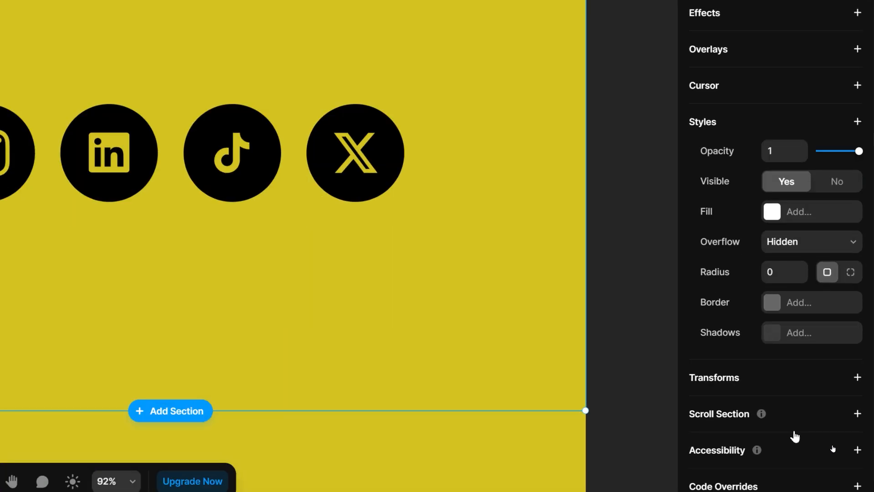
pyautogui.moveTo(811, 434)
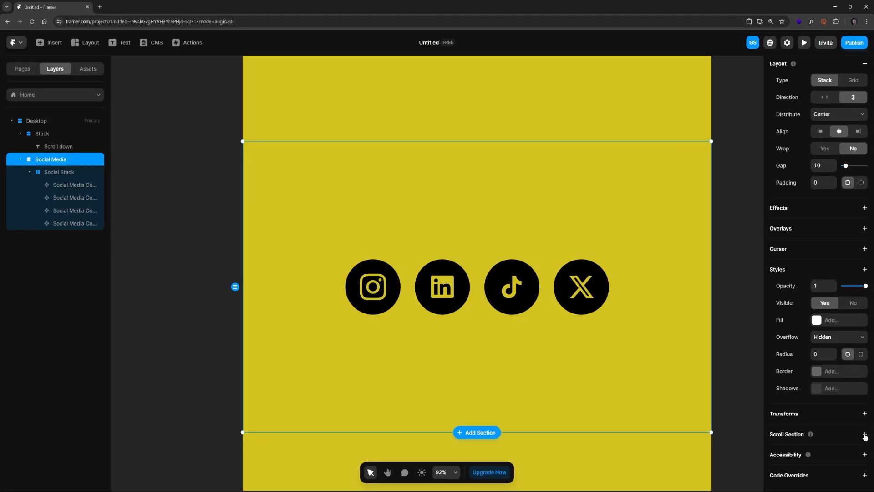
pyautogui.click(865, 435)
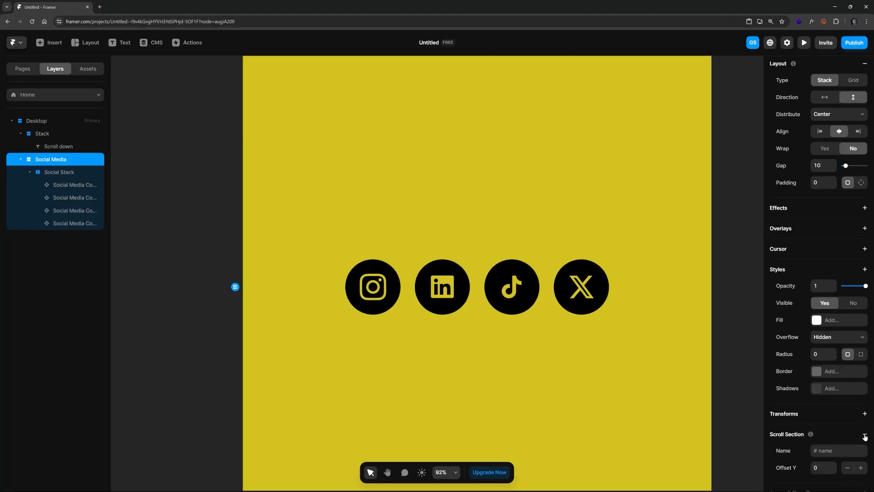
pyautogui.scroll(-1, 856, 439)
pyautogui.click(841, 413)
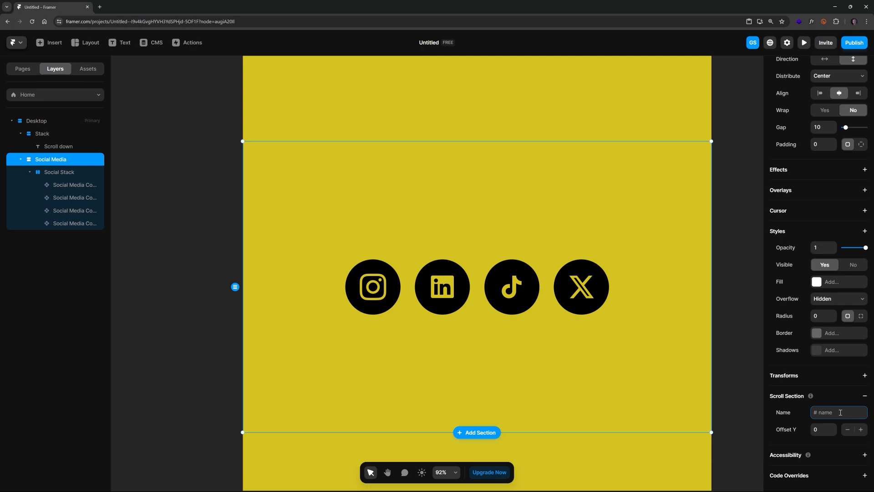
pyautogui.write('social')
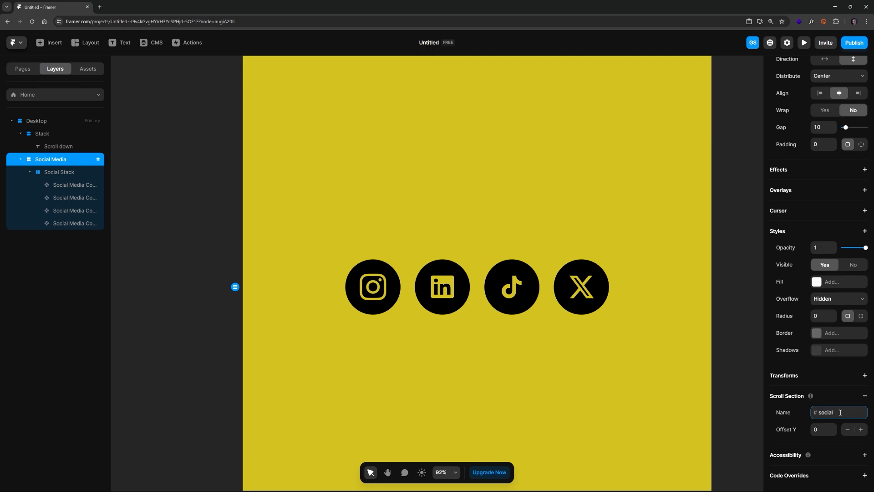
pyautogui.click(750, 412)
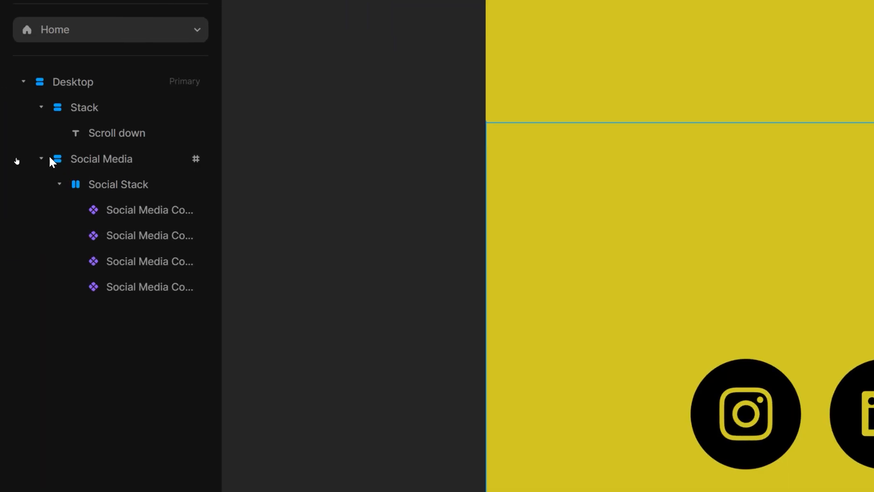
pyautogui.click(127, 159)
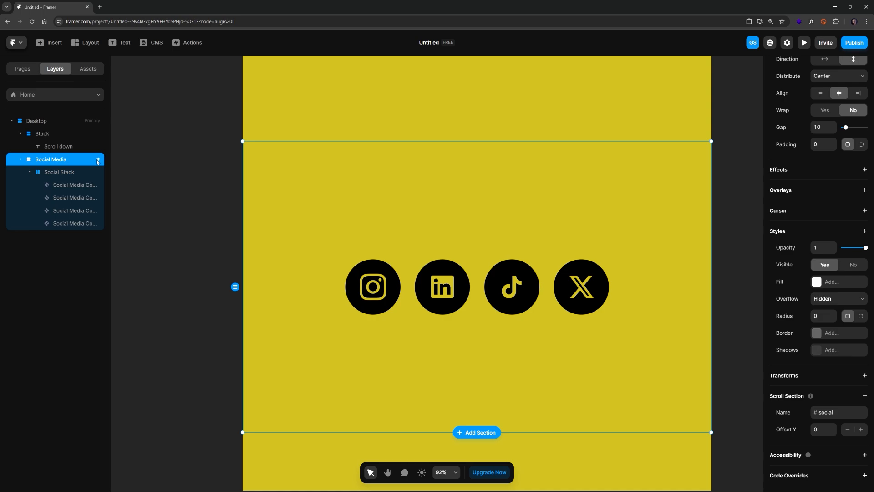
pyautogui.click(836, 412)
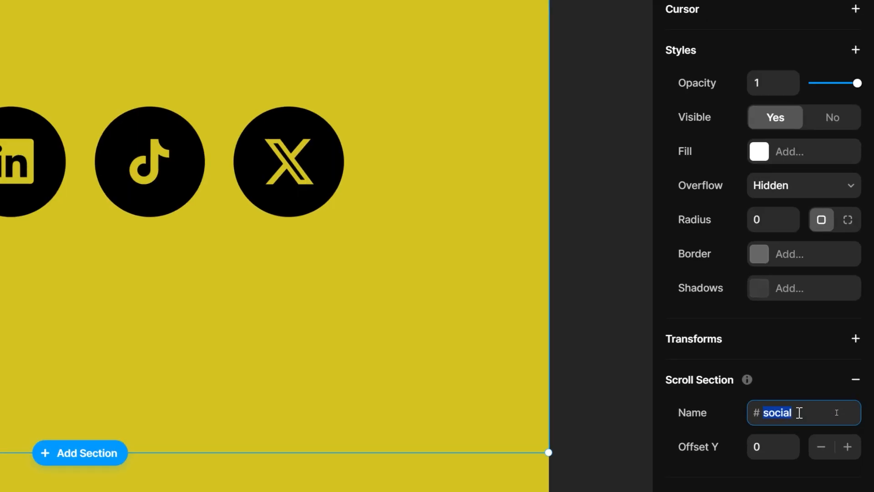
pyautogui.click(559, 123)
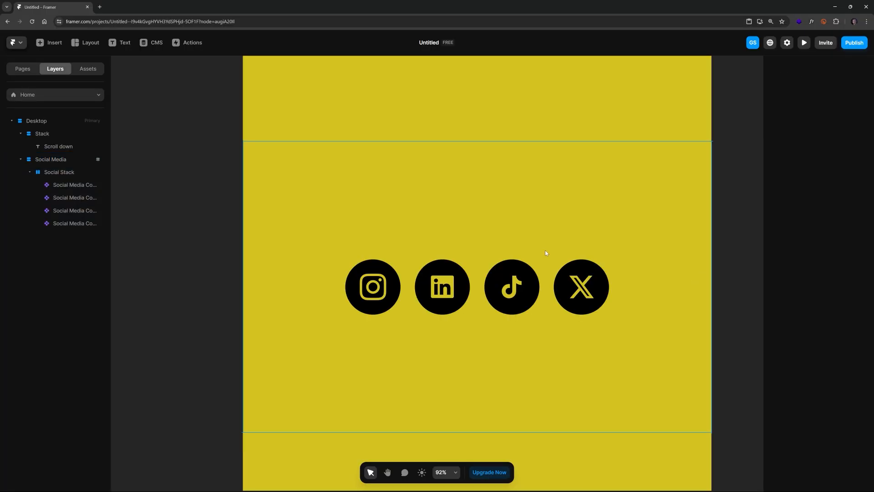
pyautogui.click(411, 274)
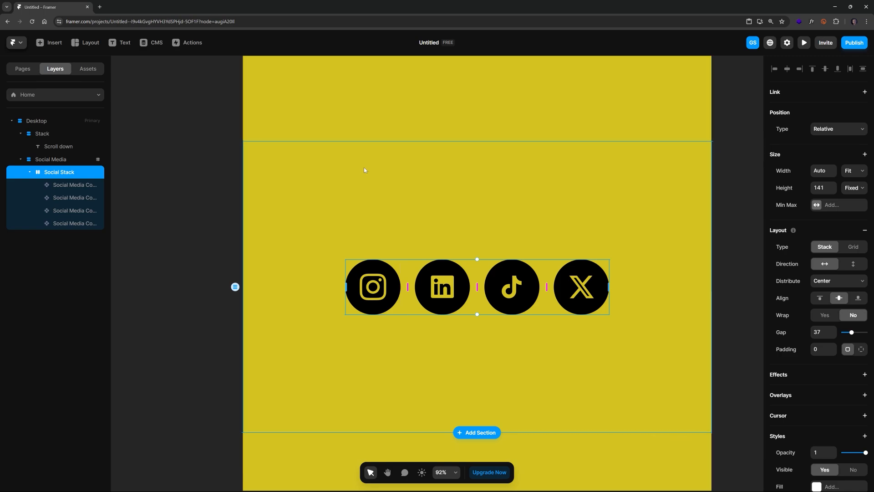
pyautogui.scroll(-4, 829, 409)
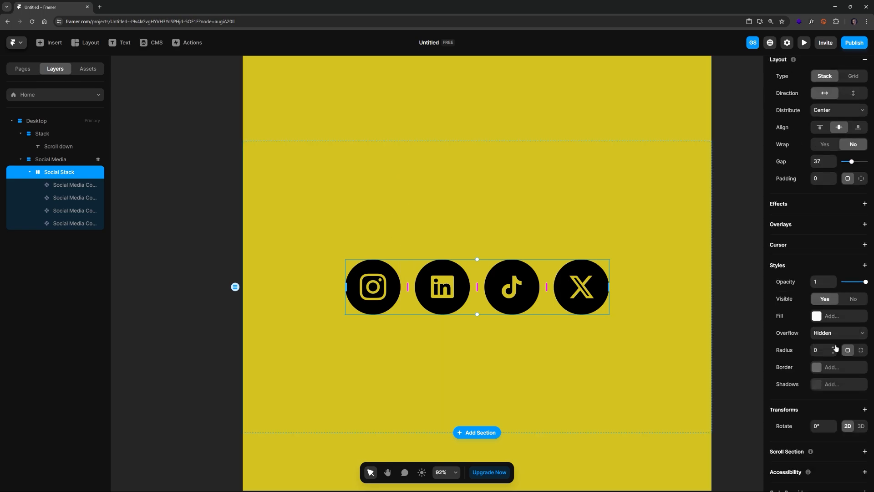
pyautogui.click(827, 334)
pyautogui.click(828, 349)
# Step: Add a scroll animation to the Instagram icon, triggered by Section in View for #social at the viewport's center
pyautogui.click(84, 190)
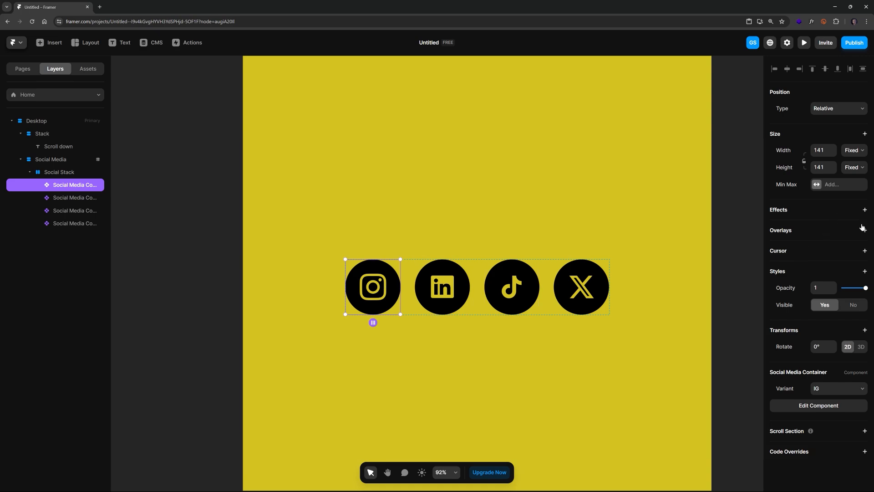
pyautogui.click(865, 210)
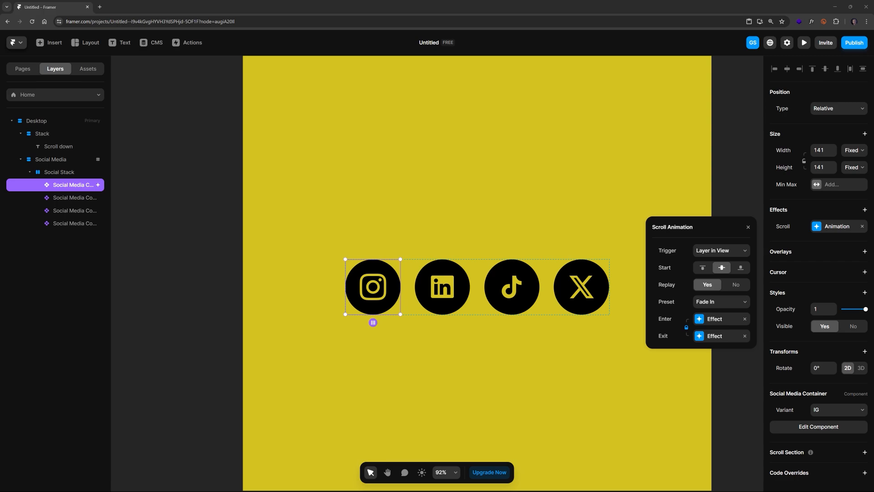
pyautogui.click(721, 254)
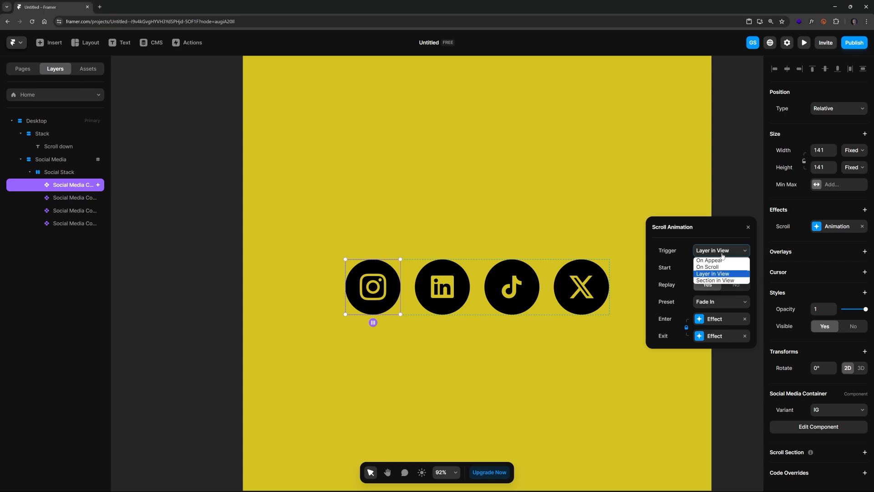
pyautogui.click(718, 281)
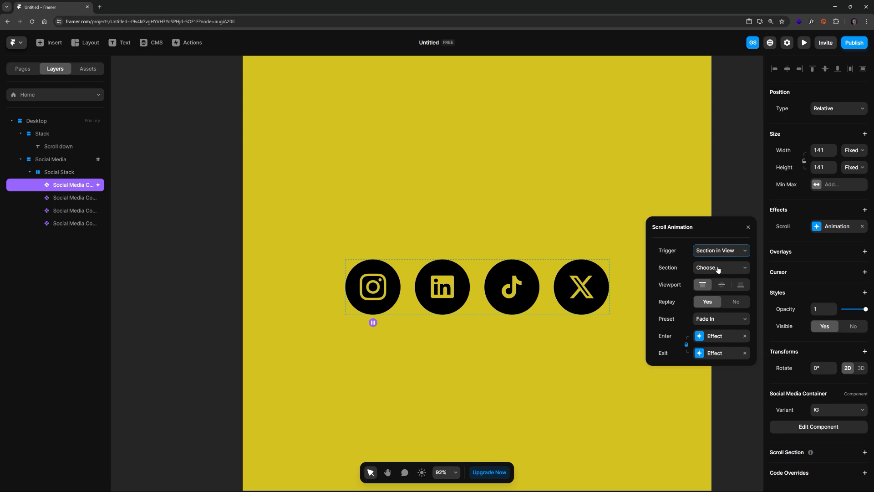
pyautogui.click(718, 268)
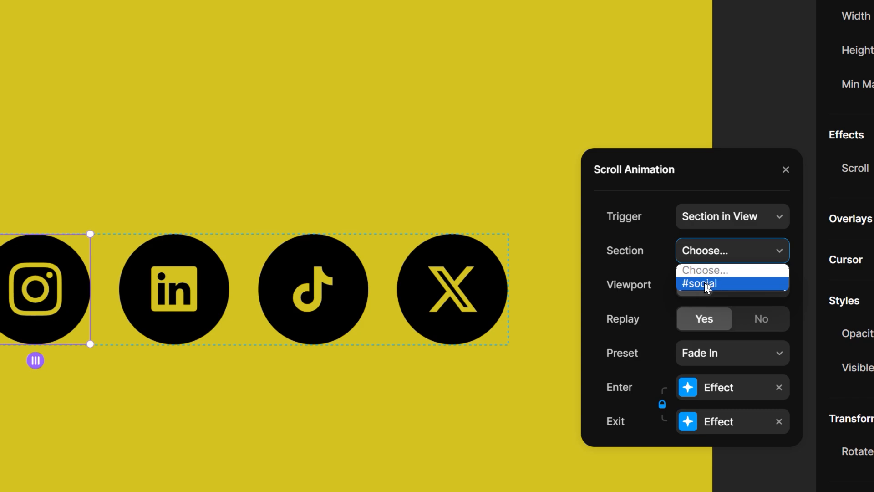
pyautogui.click(704, 282)
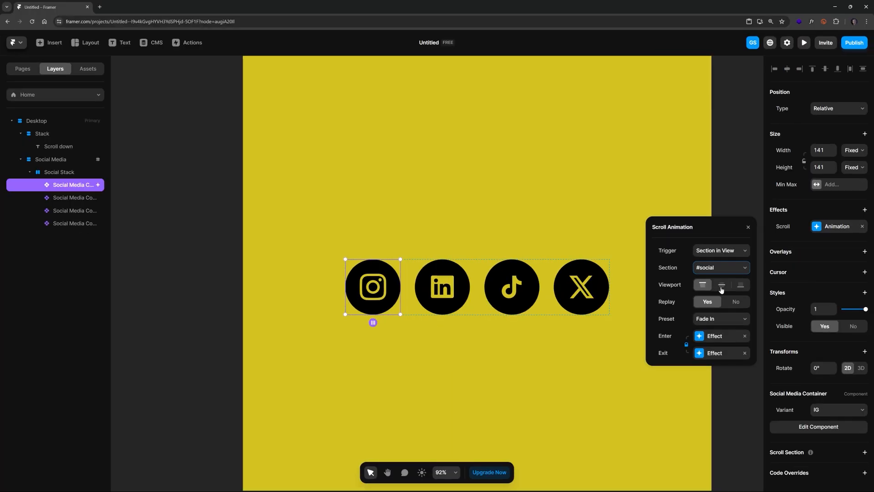
pyautogui.click(721, 286)
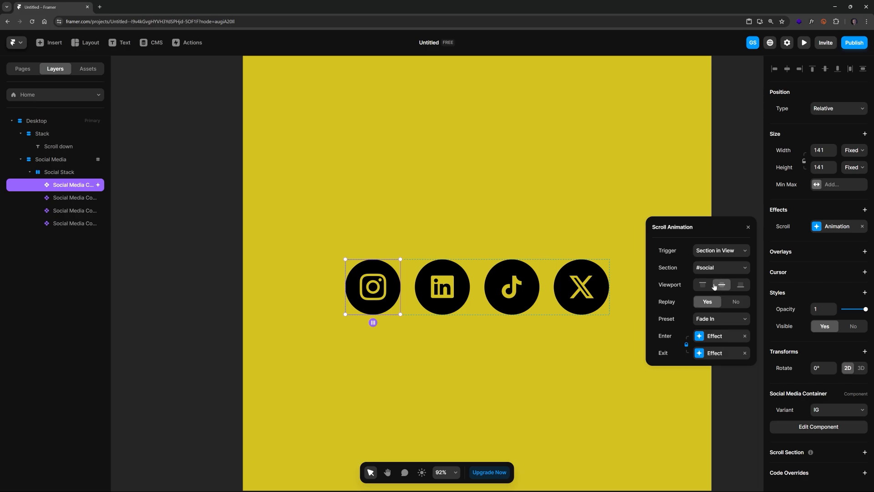
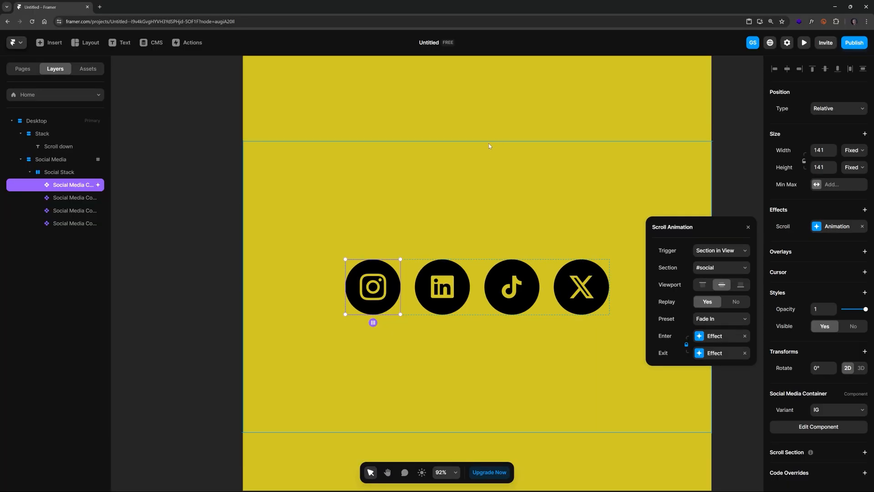
# Step: Examine where the Social Media section enters the viewport below the Scroll down section
pyautogui.scroll(8, 486, 142)
pyautogui.scroll(-2, 484, 140)
pyautogui.scroll(-3, 488, 142)
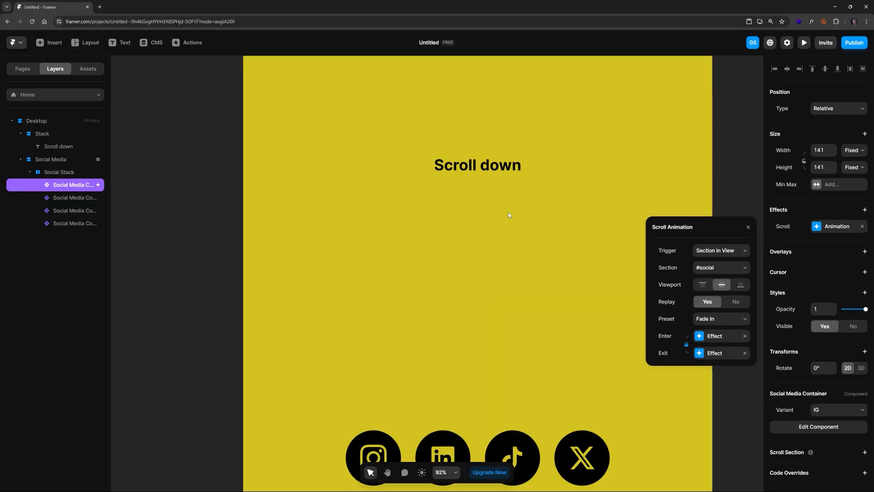
pyautogui.scroll(5, 493, 286)
pyautogui.scroll(-2, 515, 310)
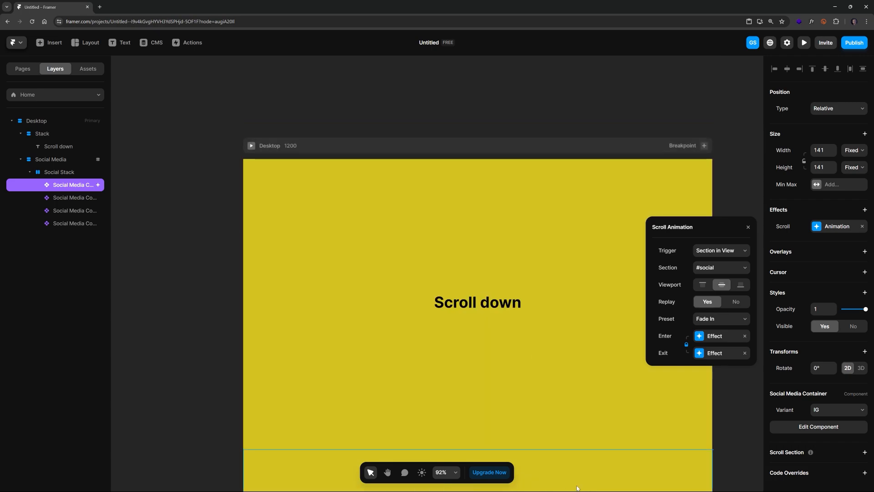
pyautogui.scroll(5, 492, 443)
pyautogui.scroll(-4, 499, 422)
pyautogui.scroll(-5, 532, 451)
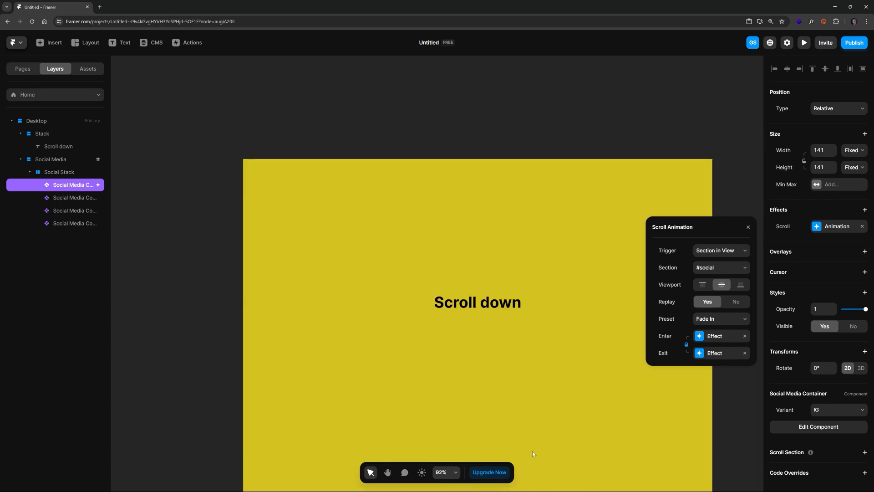
pyautogui.scroll(3, 590, 287)
pyautogui.scroll(-1, 511, 266)
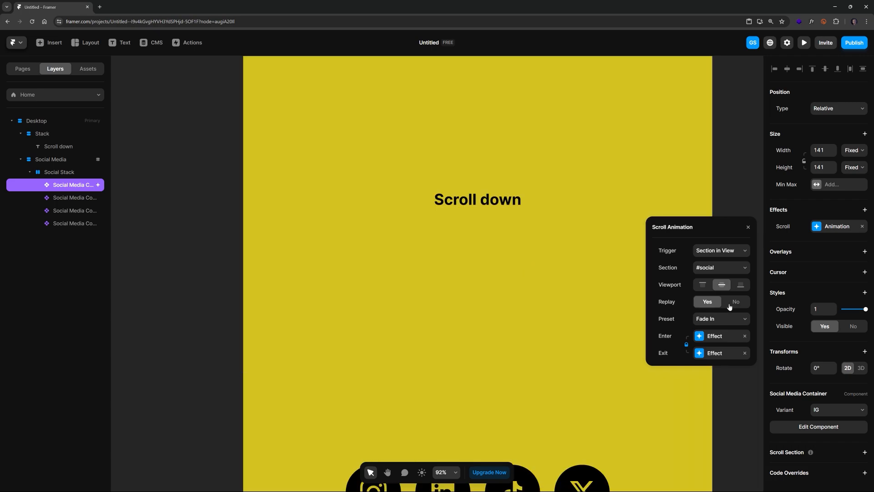
# Step: Try the bottom viewport trigger for the Instagram icon's scroll animation and return it to the center
pyautogui.click(741, 285)
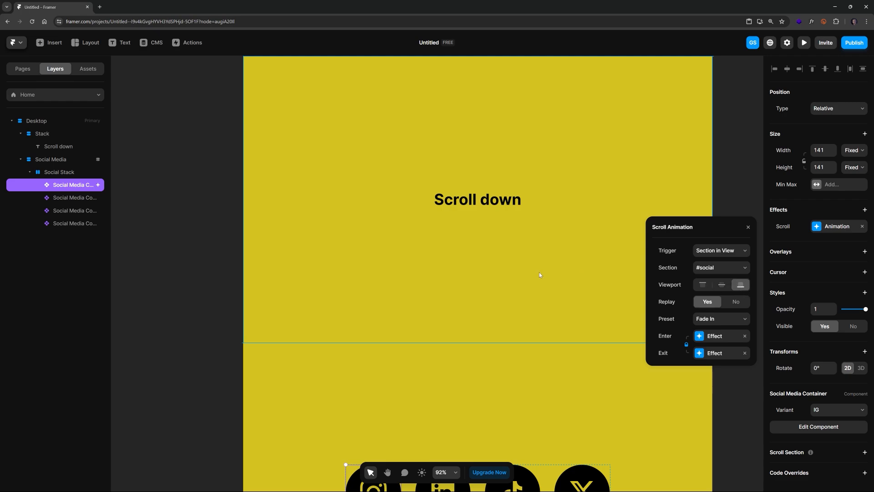
pyautogui.scroll(-5, 540, 270)
pyautogui.scroll(5, 523, 201)
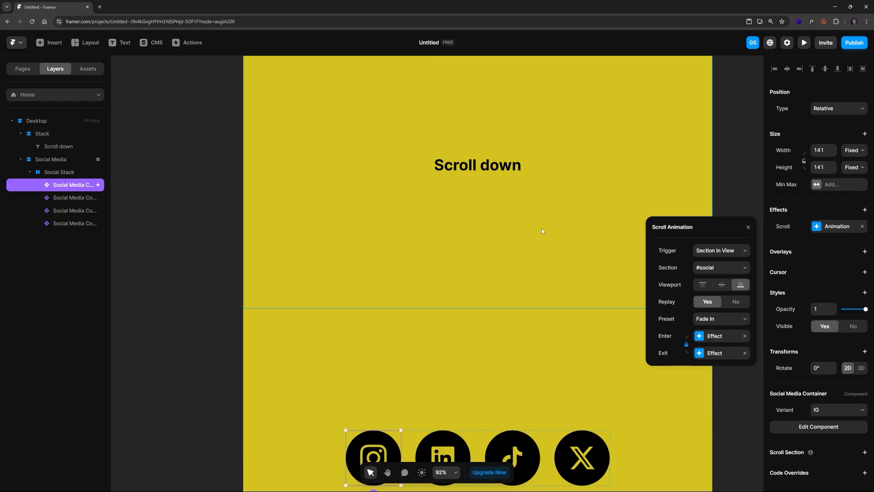
pyautogui.click(723, 285)
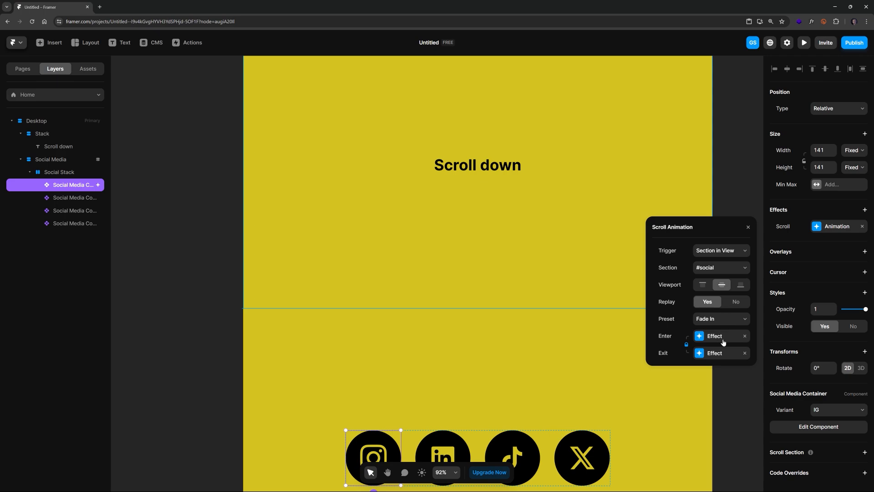
# Step: Preview the page, scroll to the icon row to test the Instagram icon's animation, and return to the editor
pyautogui.click(803, 45)
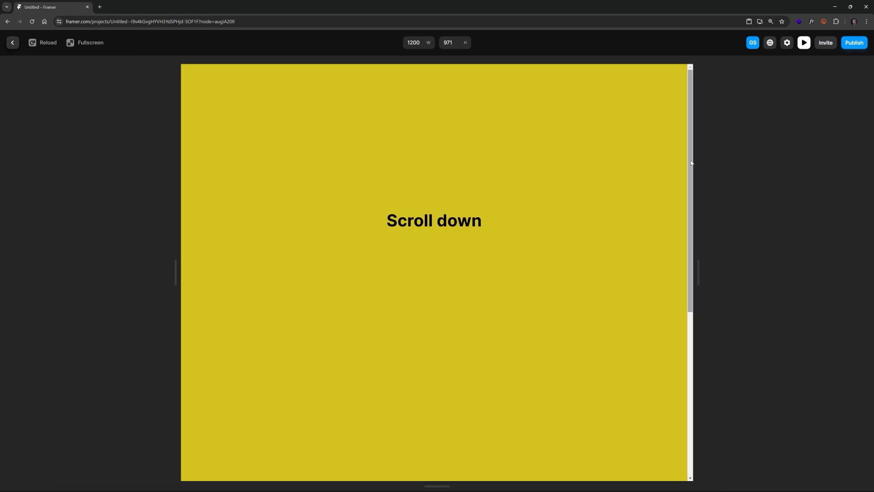
pyautogui.moveTo(692, 162); pyautogui.dragTo(699, 255)
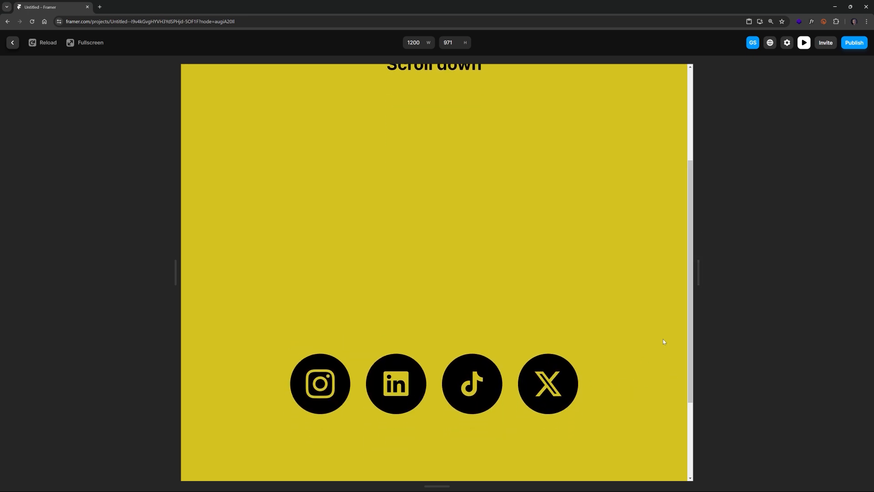
pyautogui.moveTo(690, 294); pyautogui.dragTo(694, 277)
pyautogui.click(13, 43)
# Step: Turn off Replay for the Instagram icon's scroll animation and preview the page down to the icon row
pyautogui.click(827, 229)
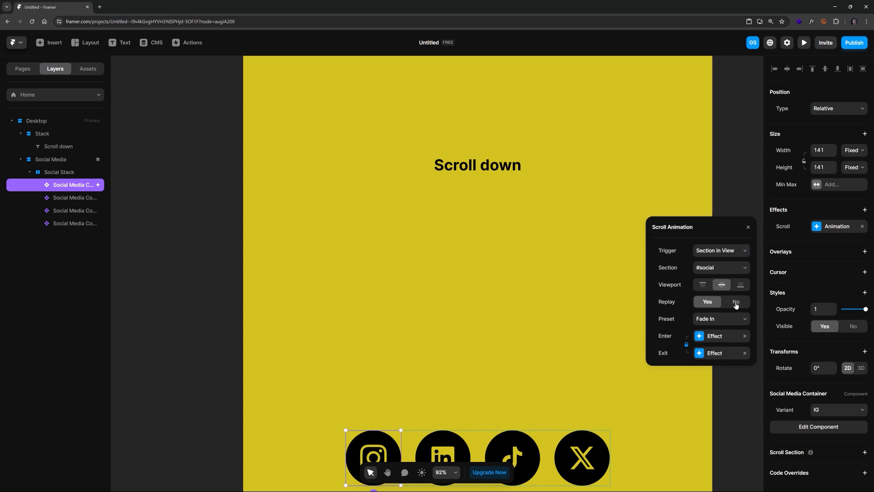
pyautogui.click(736, 301)
pyautogui.click(804, 43)
pyautogui.moveTo(690, 109); pyautogui.dragTo(696, 273)
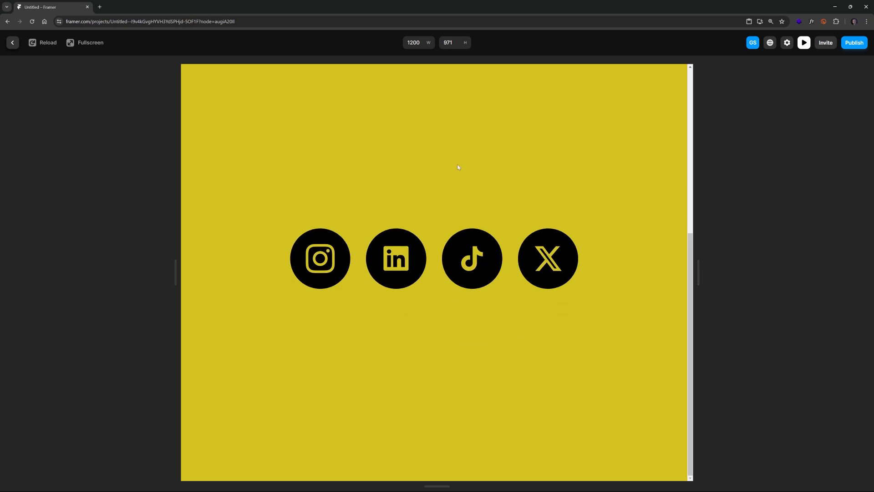
# Step: Enable replay for the Instagram icon's scroll animation and set its preset to Flip Vertical
pyautogui.click(14, 45)
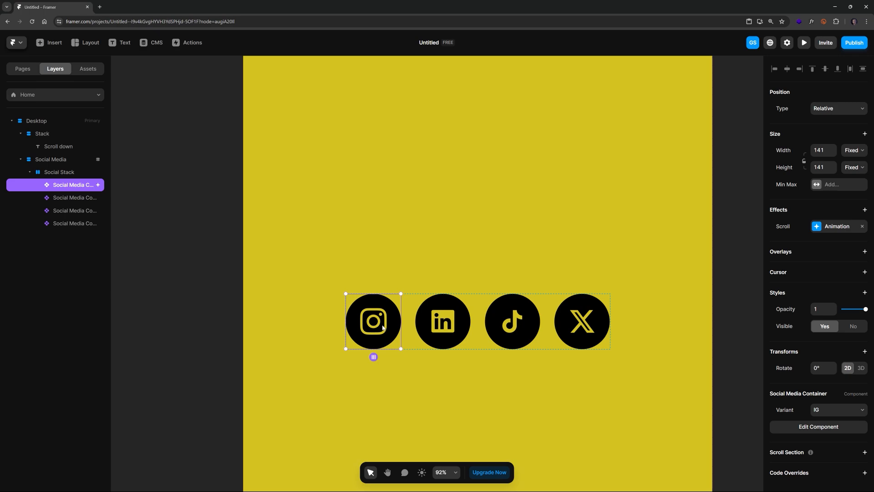
pyautogui.click(832, 227)
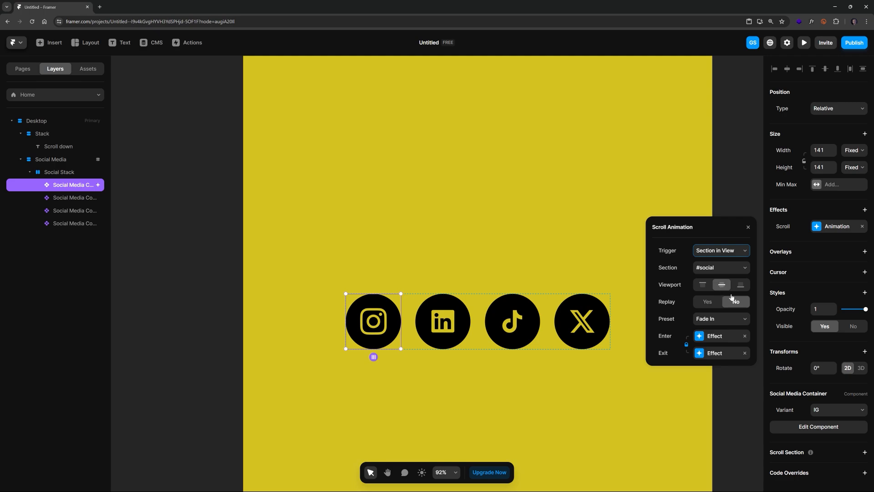
pyautogui.click(708, 302)
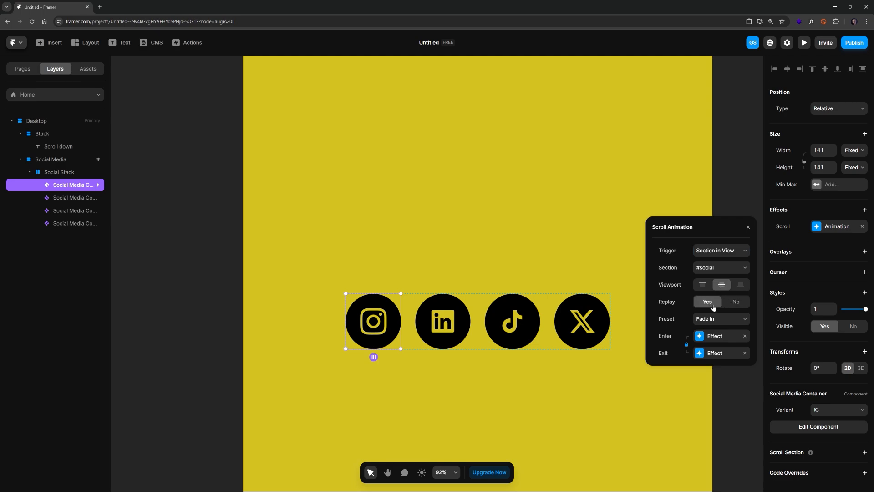
pyautogui.click(716, 320)
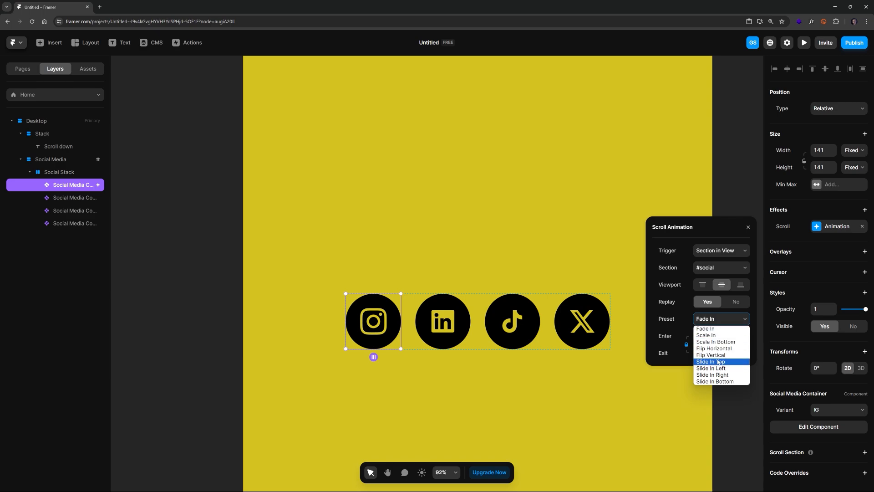
pyautogui.click(715, 356)
# Step: Preview the page and scroll down to the social icons to check the Flip Vertical animation
pyautogui.click(804, 42)
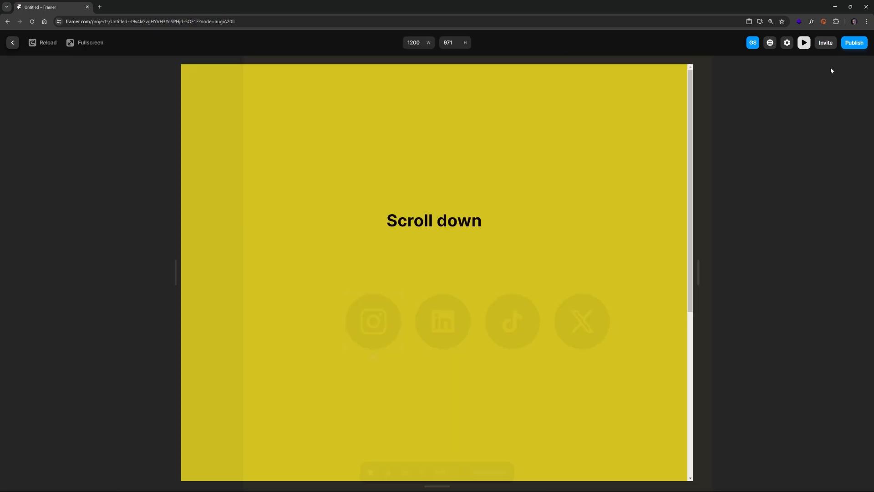
pyautogui.moveTo(691, 119); pyautogui.dragTo(693, 224)
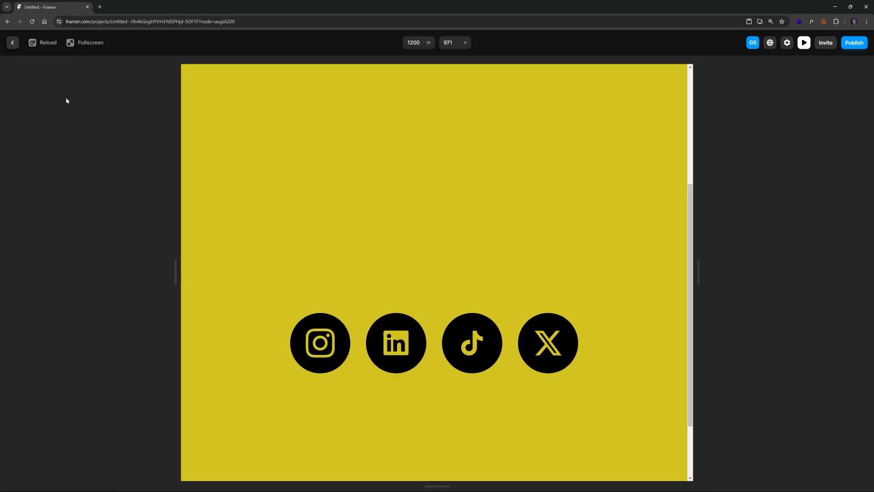
pyautogui.click(12, 44)
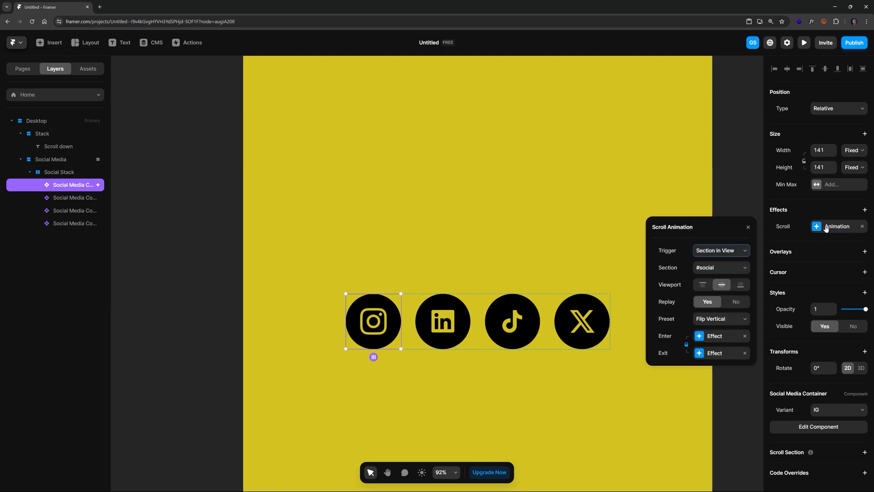
# Step: Change the Instagram icon's scroll animation preset to Slide In Top and preview it on the page
pyautogui.click(718, 323)
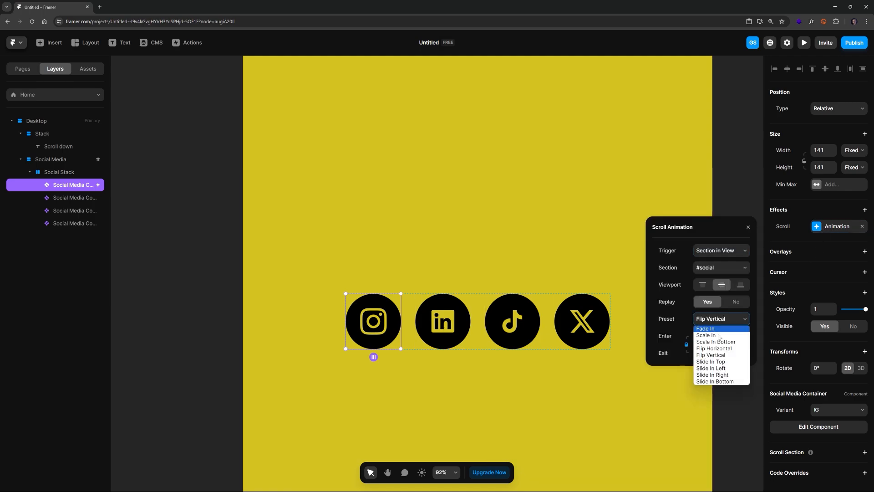
pyautogui.click(713, 361)
pyautogui.click(799, 46)
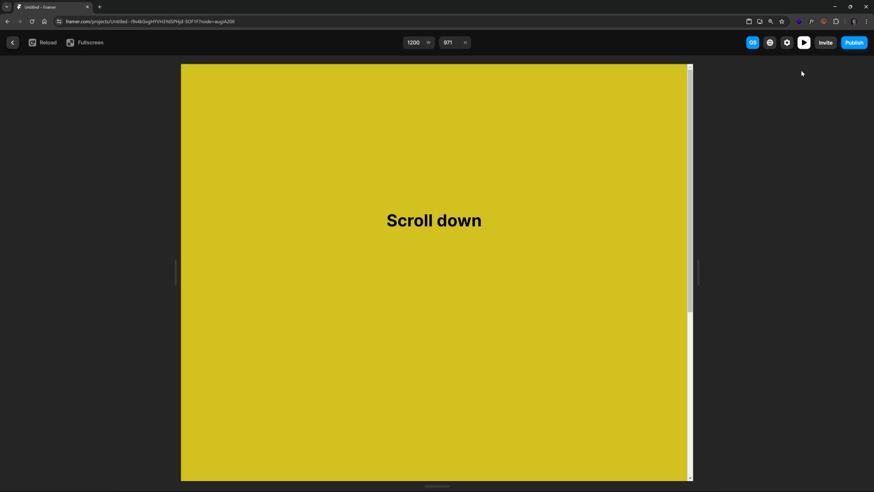
pyautogui.moveTo(693, 101); pyautogui.dragTo(700, 237)
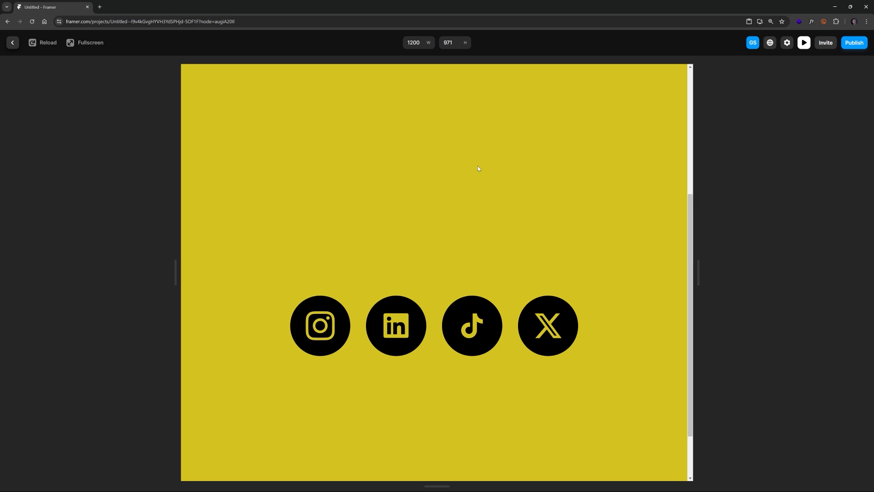
pyautogui.click(12, 43)
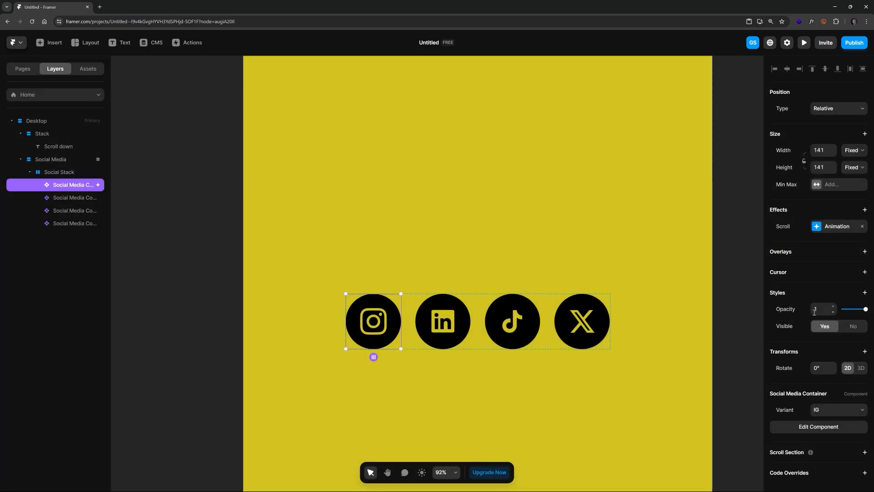
# Step: Set the opacity of the Instagram icon's enter and exit scroll effect to 1
pyautogui.click(830, 226)
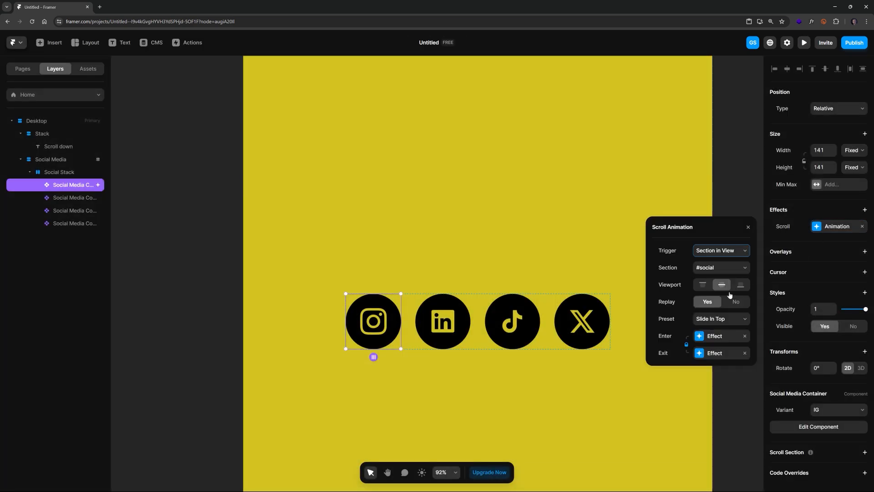
pyautogui.click(718, 340)
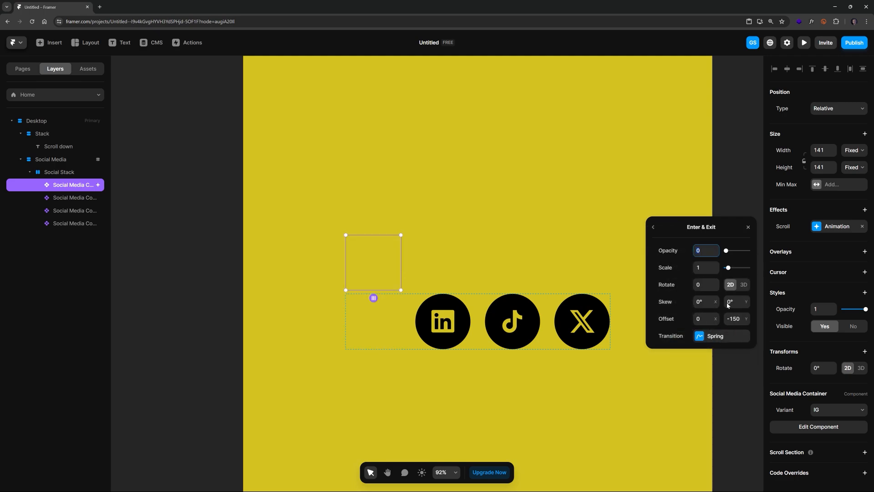
pyautogui.moveTo(726, 250); pyautogui.dragTo(749, 250)
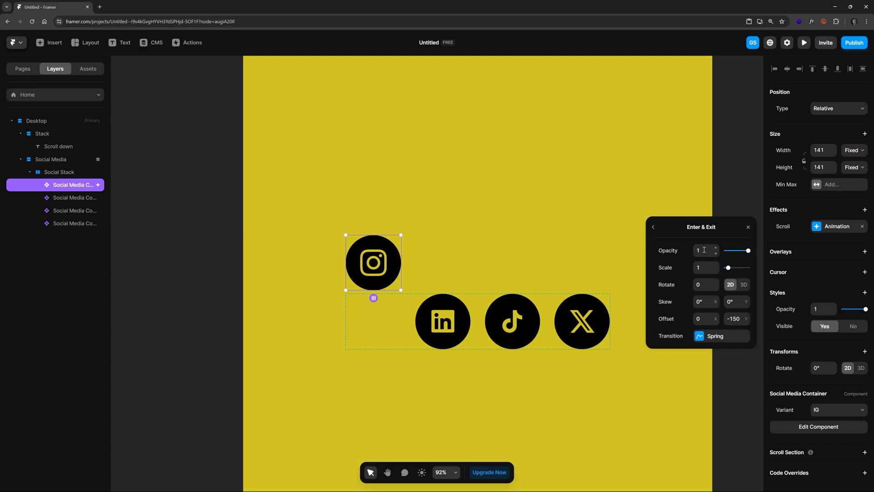
# Step: Set the vertical offset of the Instagram icon's enter and exit effect to -445, above the social section's upper edge
pyautogui.click(735, 319)
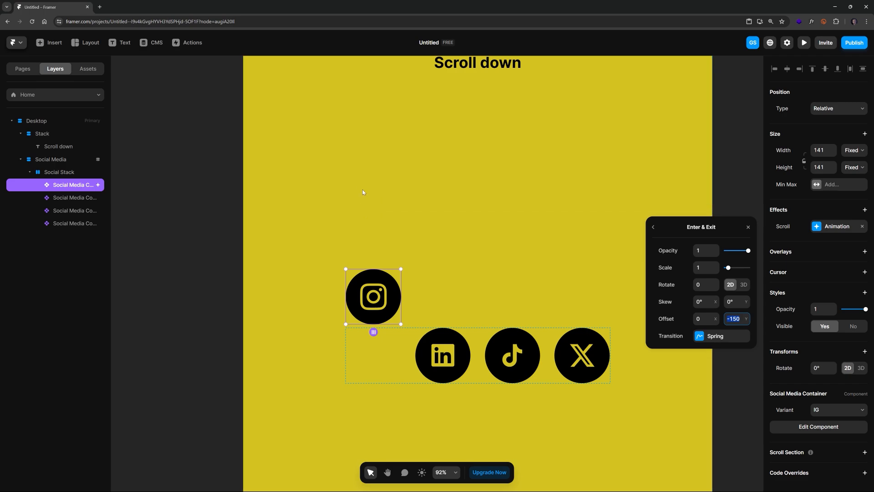
pyautogui.press('Up')
pyautogui.press('Up')
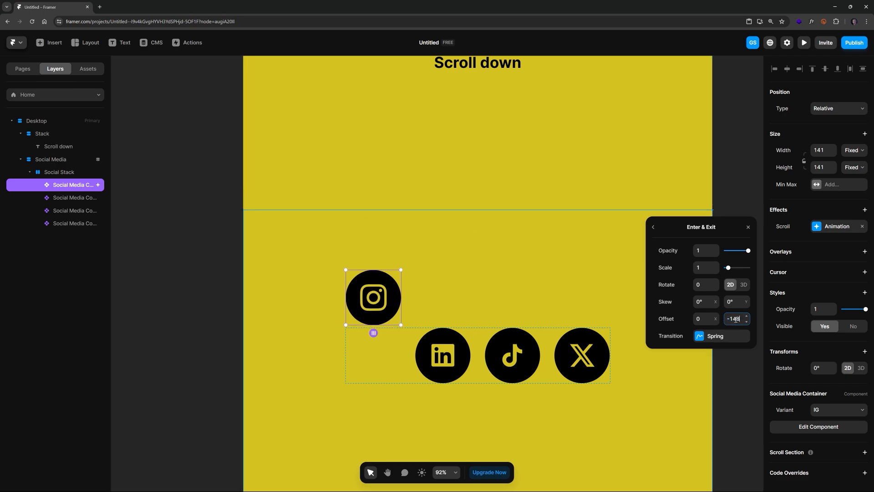
pyautogui.press('Down')
pyautogui.press('Down')
pyautogui.press('Down')
pyautogui.press('Down')
pyautogui.press('Down')
pyautogui.press('Down')
pyautogui.press('Down')
pyautogui.press('Down')
pyautogui.press('Down')
pyautogui.press('Down')
pyautogui.press('Down')
pyautogui.press('Down')
pyautogui.press('Down')
pyautogui.press('Down')
pyautogui.press('Down')
pyautogui.press('Down')
pyautogui.press('Down')
pyautogui.press('Down')
pyautogui.press('Down')
pyautogui.press('Down')
pyautogui.press('Down')
pyautogui.press('Down')
pyautogui.press('Down')
pyautogui.press('Down')
pyautogui.press('Down')
pyautogui.press('Down')
pyautogui.press('Down')
pyautogui.press('Down')
pyautogui.press('Down')
pyautogui.press('Down')
pyautogui.press('Down')
pyautogui.press('Down')
pyautogui.press('Down')
pyautogui.press('Down')
pyautogui.press('Down')
pyautogui.press('Down')
pyautogui.press('Down')
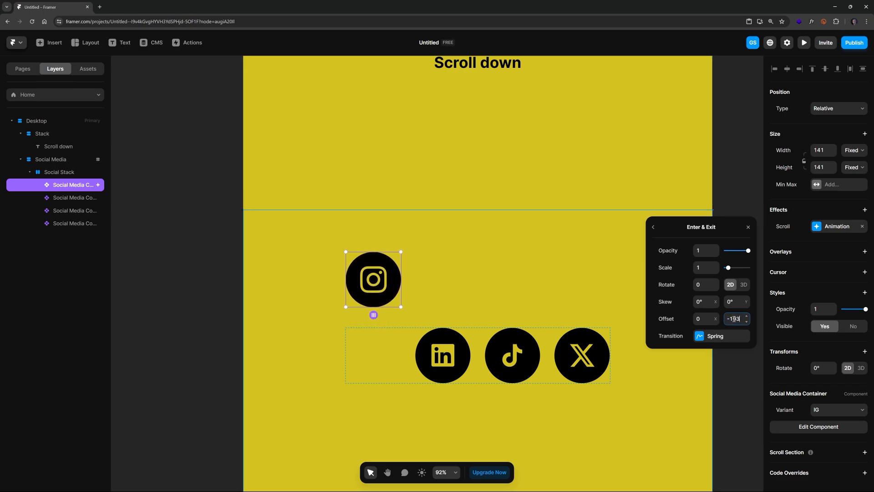
pyautogui.click(733, 318)
pyautogui.press('BackSpace')
pyautogui.write('3')
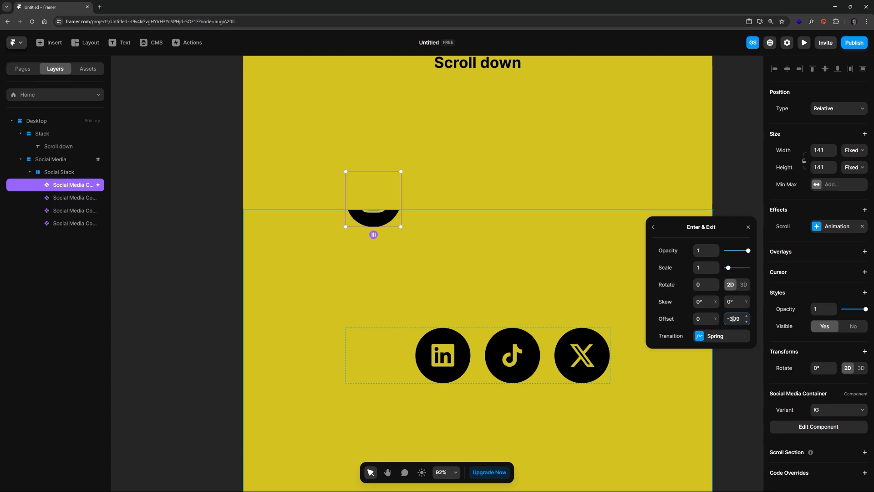
pyautogui.press('Down')
pyautogui.press('Down')
pyautogui.press('Down')
pyautogui.press('Down')
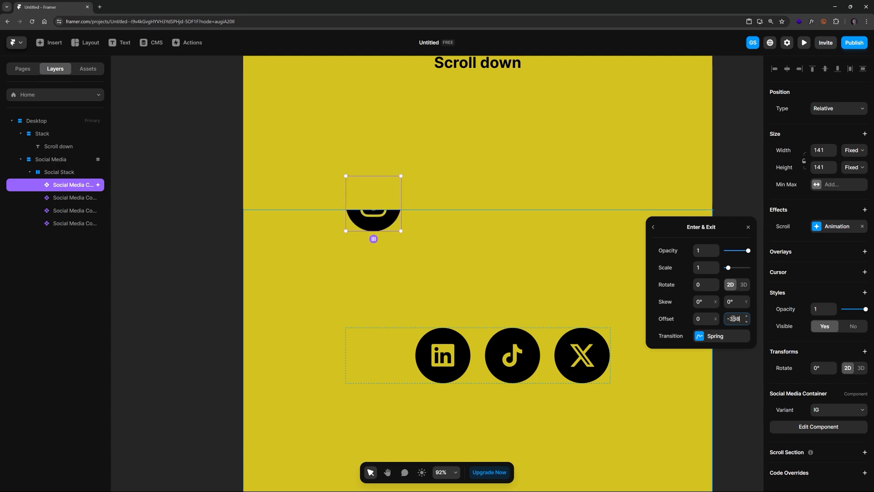
pyautogui.press('Down')
pyautogui.press('Down')
pyautogui.press('Down')
pyautogui.press('Down')
pyautogui.press('Down')
pyautogui.press('Down')
pyautogui.press('Down')
pyautogui.press('Down')
pyautogui.press('Down')
pyautogui.press('Down')
pyautogui.press('Down')
pyautogui.press('Down')
pyautogui.press('Down')
pyautogui.press('Down')
pyautogui.press('Down')
pyautogui.press('Down')
pyautogui.press('Down')
pyautogui.press('Down')
pyautogui.press('Down')
pyautogui.press('Down')
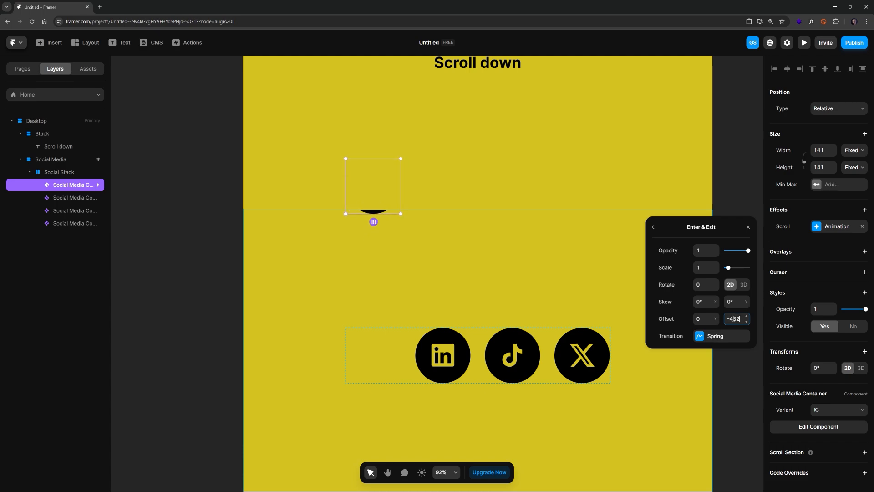
pyautogui.press('Up')
pyautogui.press('Up')
pyautogui.press('Up')
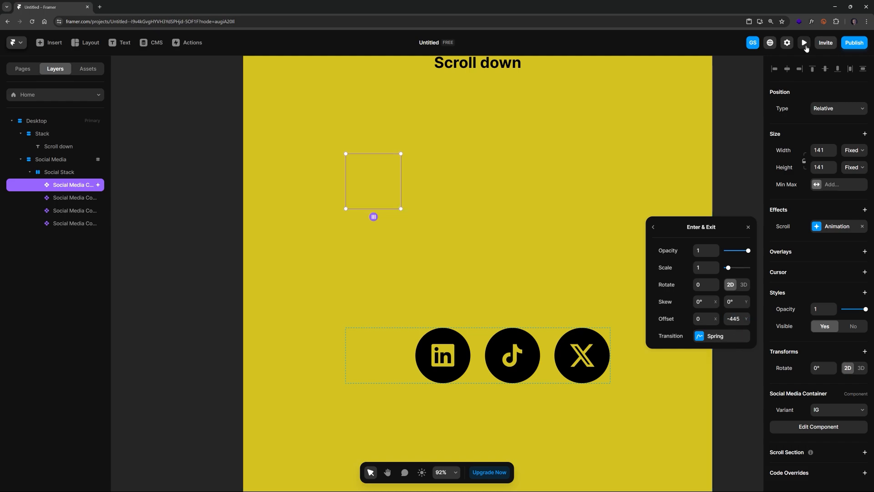
# Step: Preview the page and scroll to the social icons to check the Instagram icon's offset slide-in
pyautogui.click(804, 42)
pyautogui.moveTo(691, 160); pyautogui.dragTo(609, 282)
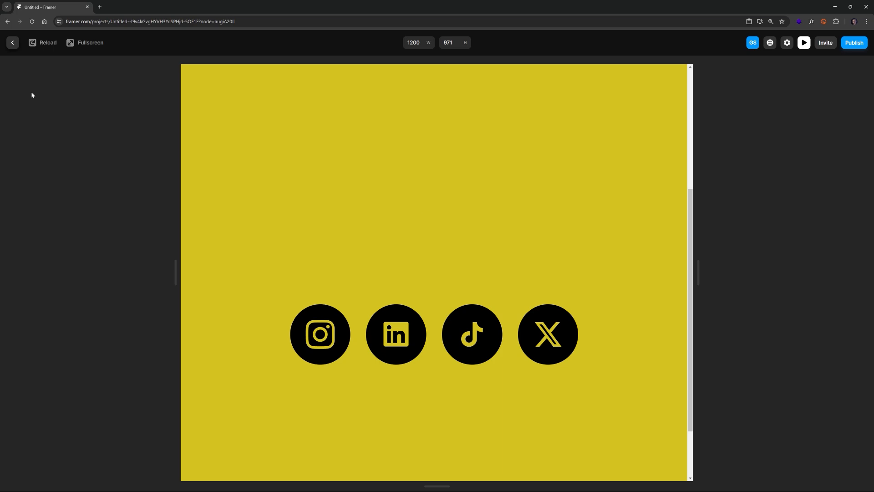
pyautogui.click(12, 42)
# Step: Set the enter and exit effect's spring transition to stiffness 530, damping 23 and mass 1.2
pyautogui.click(831, 228)
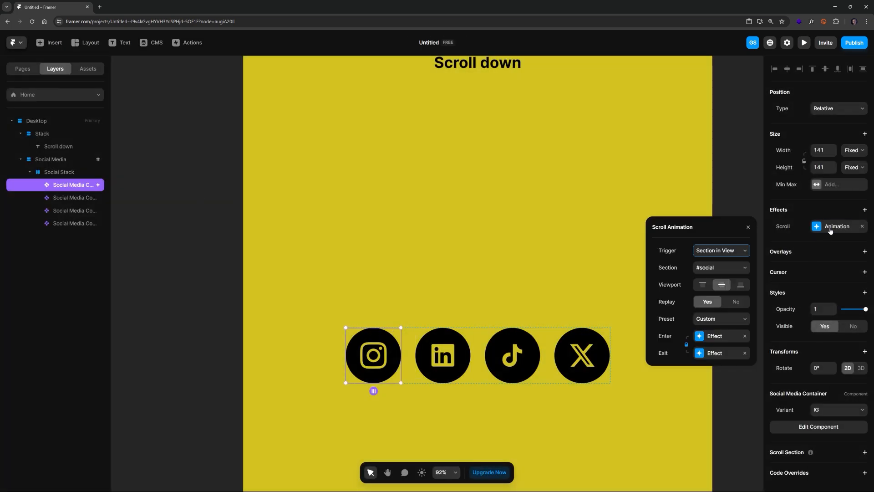
pyautogui.click(718, 341)
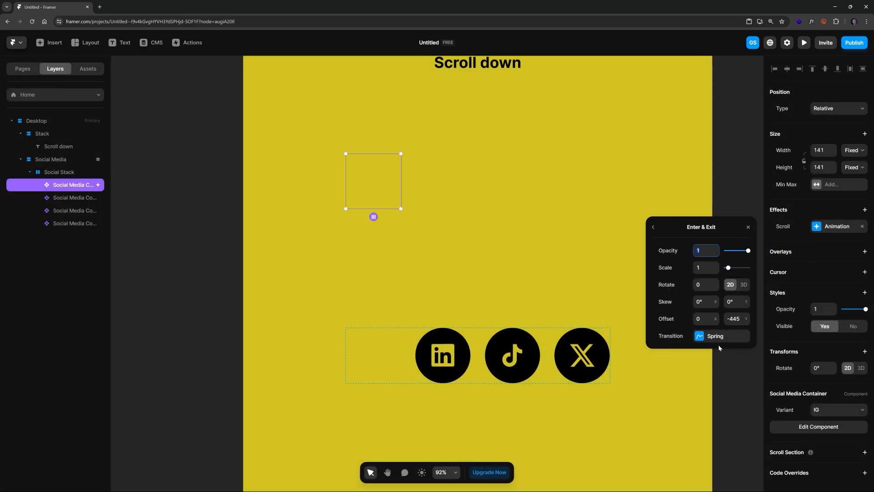
pyautogui.click(719, 341)
pyautogui.click(709, 319)
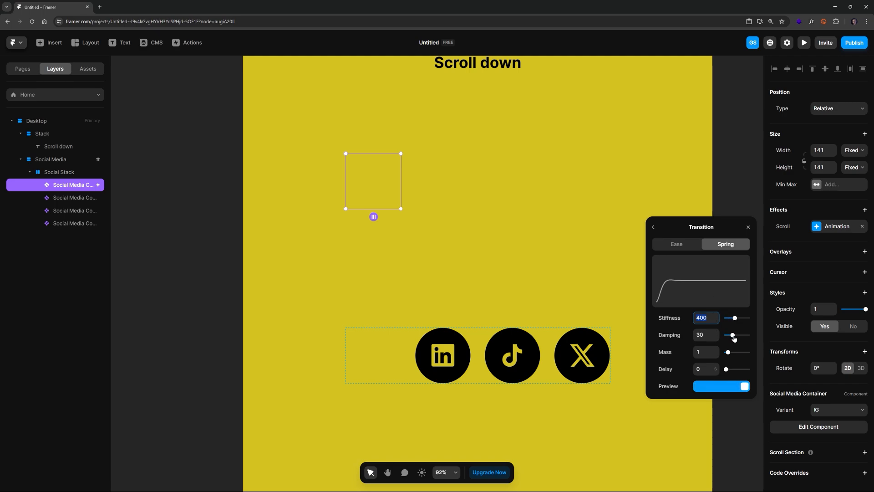
pyautogui.moveTo(731, 337); pyautogui.dragTo(738, 320)
pyautogui.moveTo(728, 352); pyautogui.dragTo(729, 354)
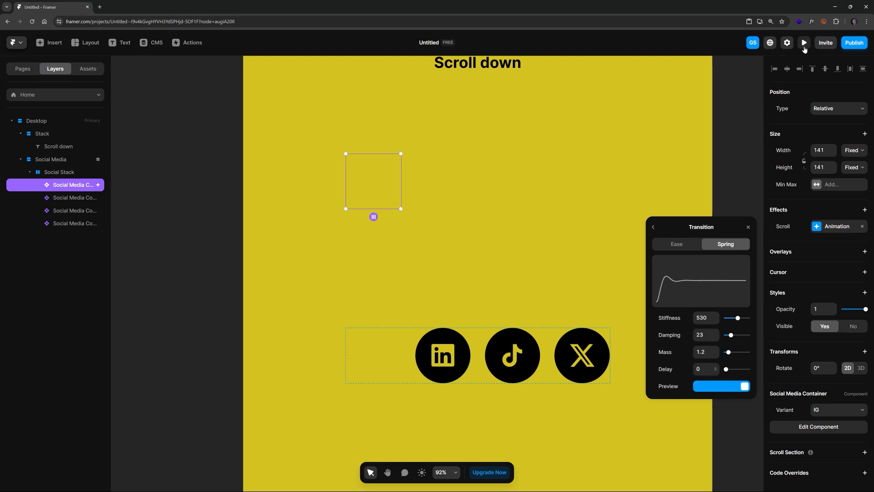
# Step: Preview the page and check the Instagram icon's adjusted spring animation and its hover state
pyautogui.click(804, 42)
pyautogui.moveTo(690, 182); pyautogui.dragTo(695, 300)
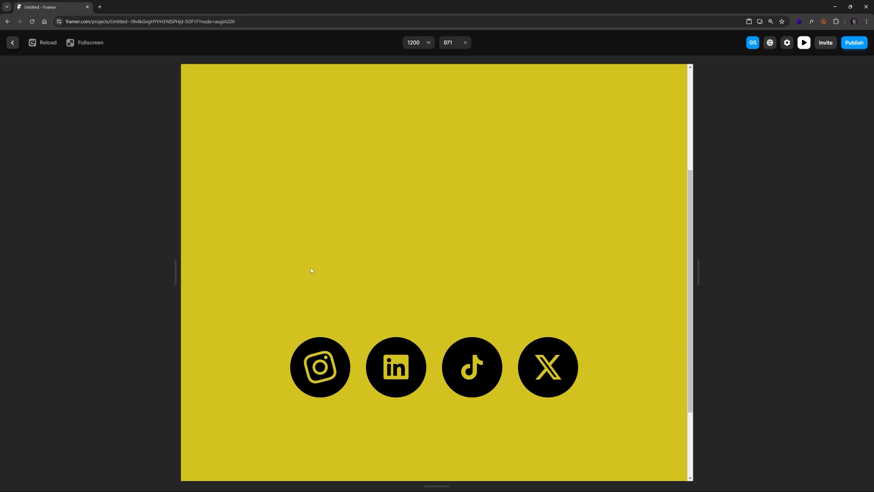
pyautogui.click(13, 43)
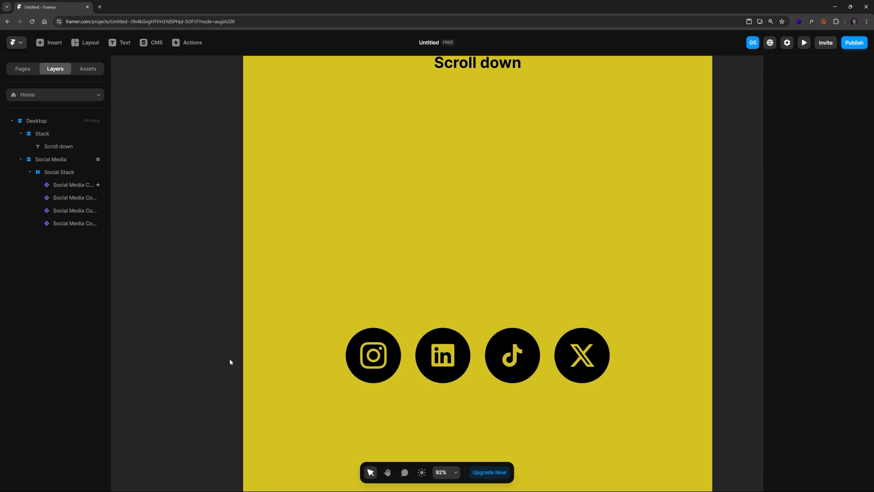
# Step: Open the Instagram icon's component to view its variants, and return to the Home page
pyautogui.doubleClick(382, 360)
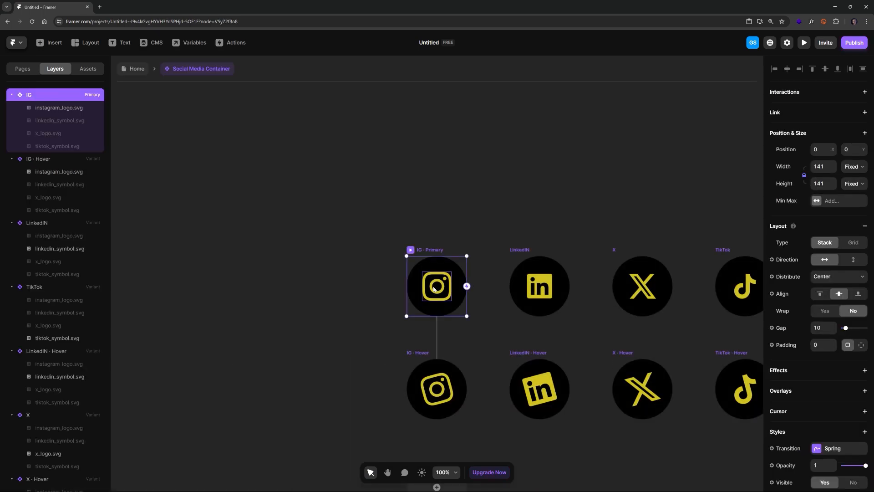
pyautogui.click(137, 70)
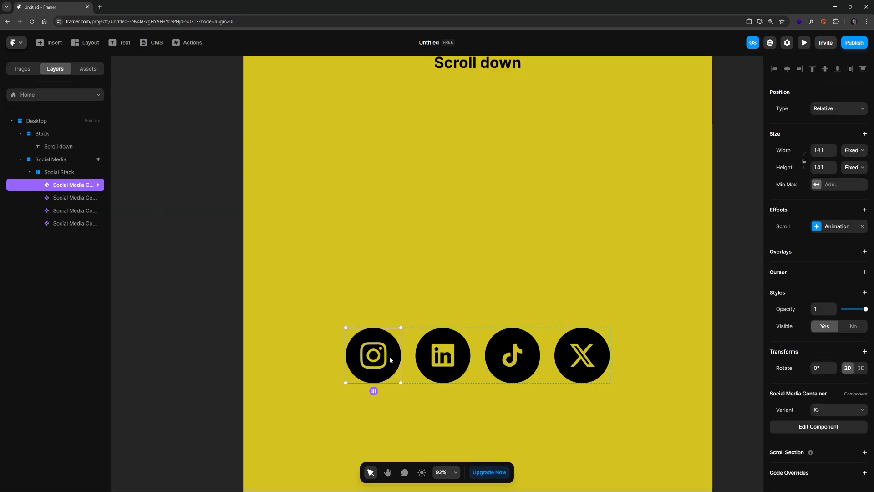
pyautogui.click(239, 342)
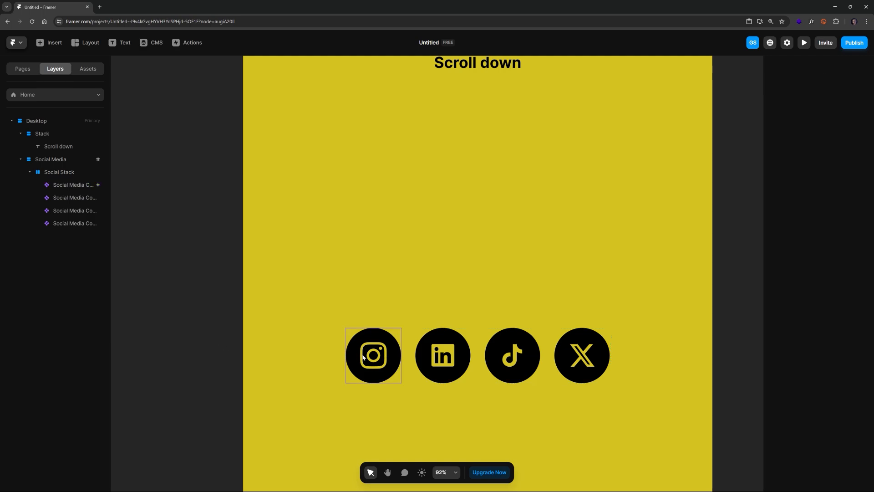
# Step: Add a hover effect to the Instagram icon and set its scale to 0.8
pyautogui.click(363, 357)
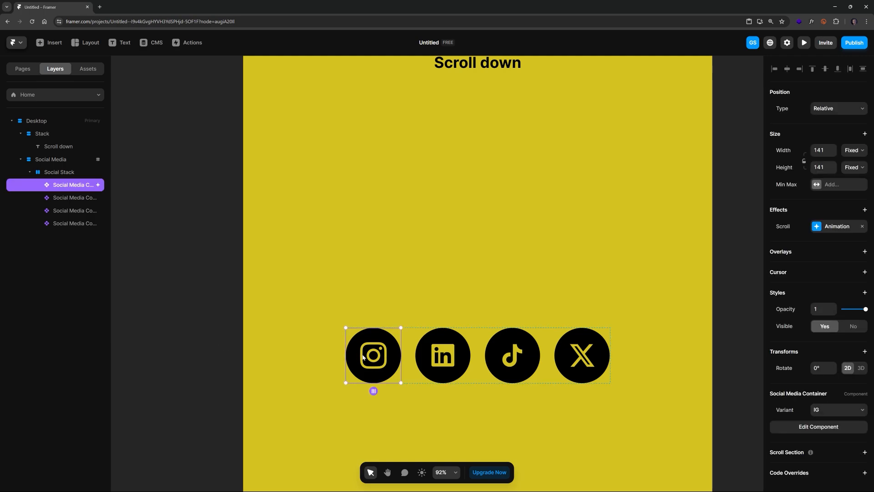
pyautogui.click(864, 210)
pyautogui.click(841, 218)
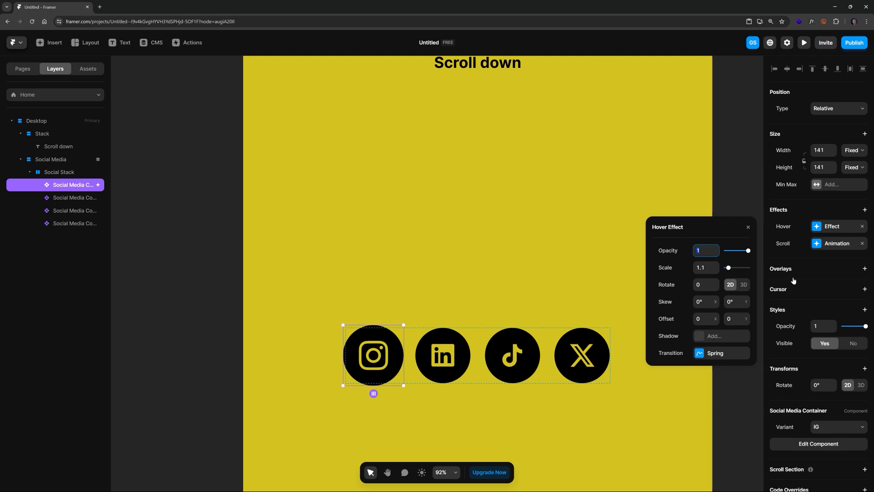
pyautogui.click(707, 268)
pyautogui.write('0.9')
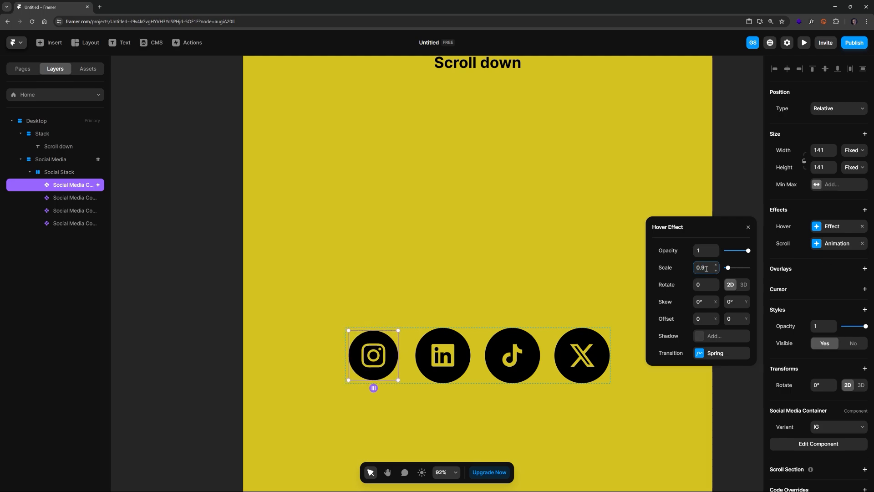
pyautogui.press('BackSpace')
pyautogui.write('8')
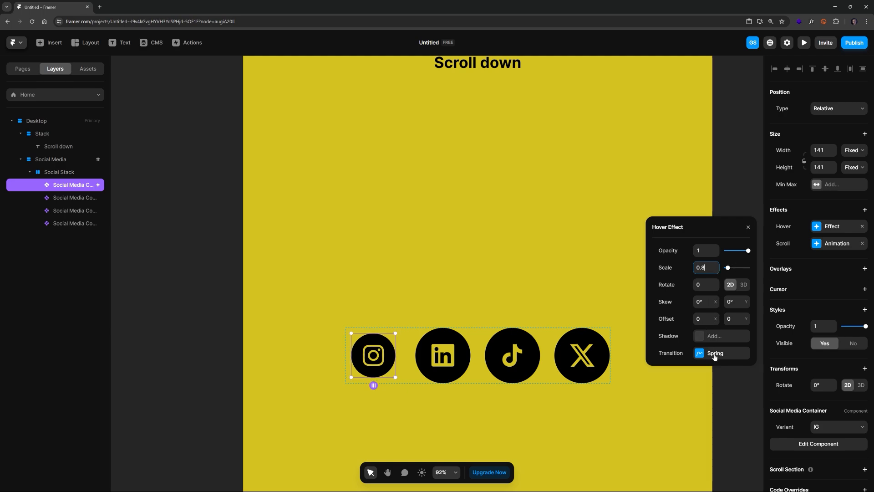
# Step: Preview the page and check the Instagram icon's scroll animation and its scaled-down hover effect
pyautogui.click(804, 43)
pyautogui.moveTo(692, 121); pyautogui.dragTo(692, 256)
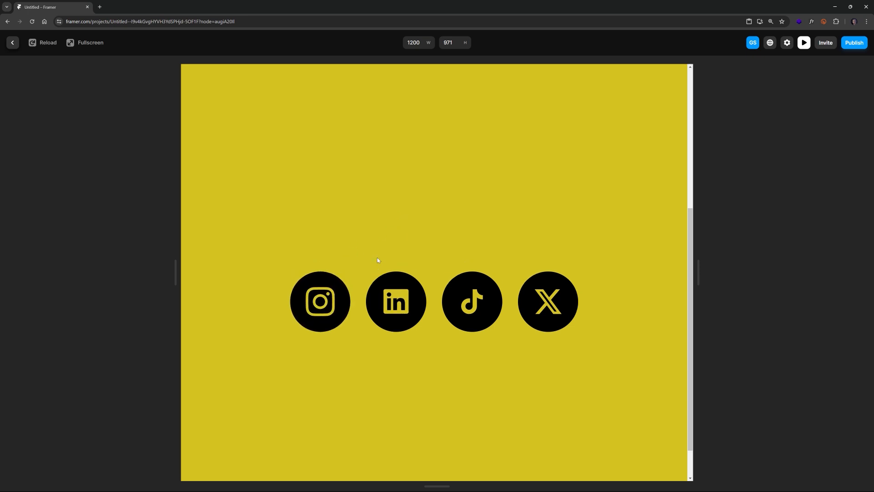
pyautogui.scroll(2, 382, 244)
pyautogui.scroll(-1, 310, 315)
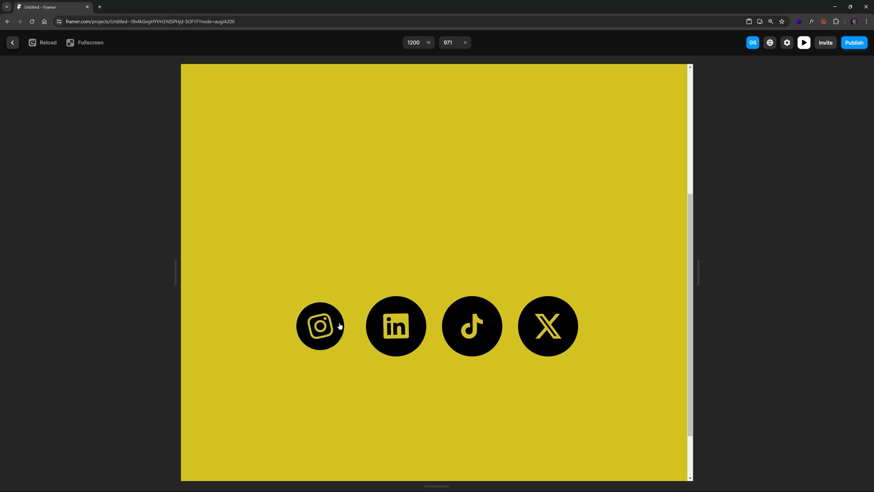
pyautogui.click(13, 43)
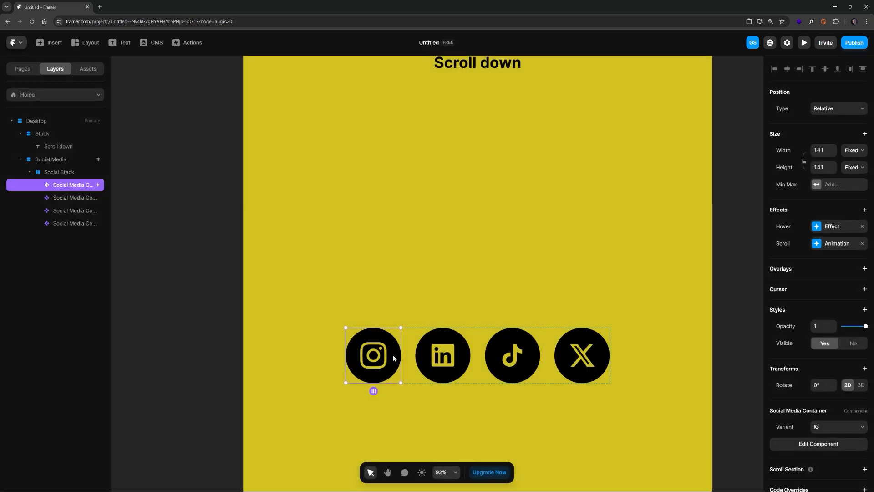
pyautogui.click(356, 289)
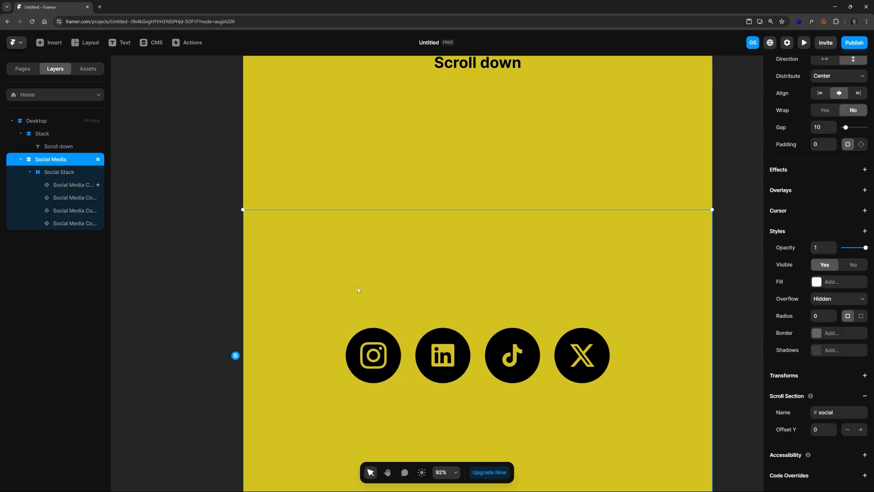
pyautogui.press('t')
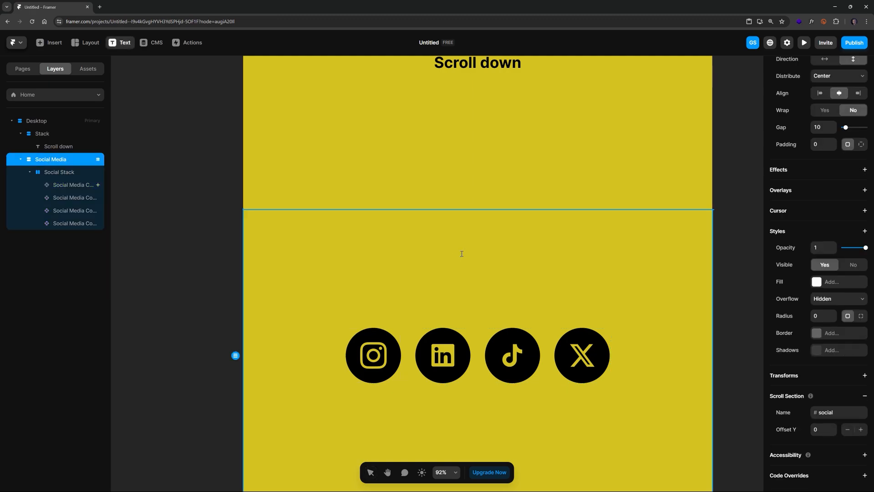
pyautogui.click(461, 254)
pyautogui.write('@')
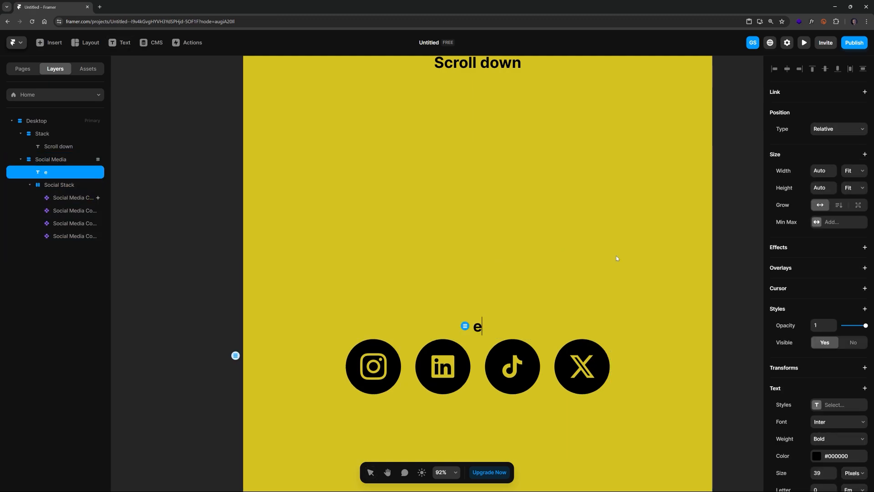
pyautogui.press('BackSpace')
pyautogui.write('@designcoursecom')
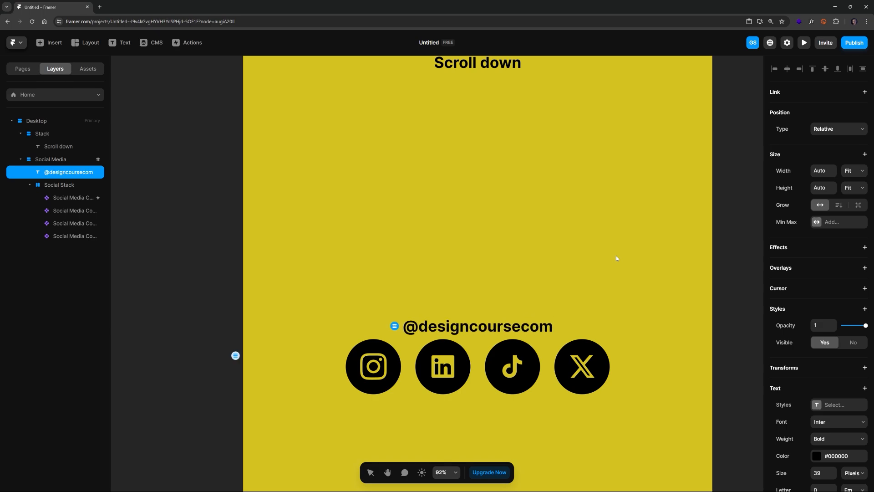
pyautogui.press('Escape')
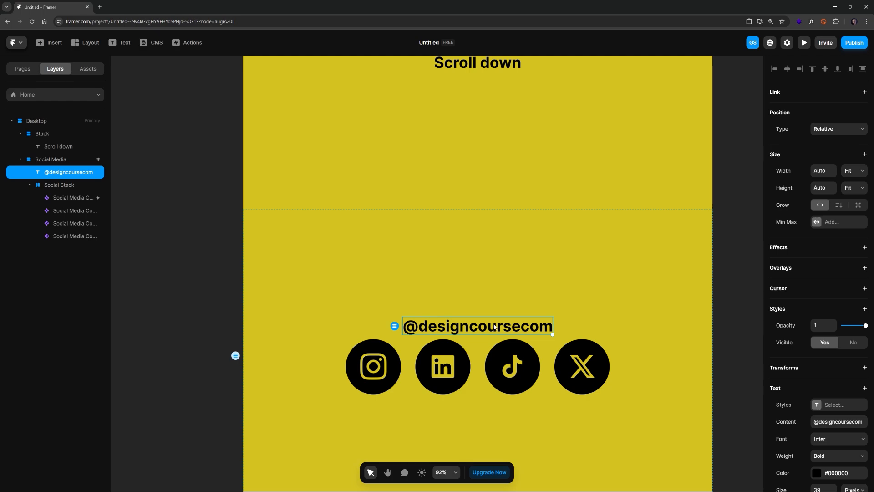
pyautogui.click(821, 130)
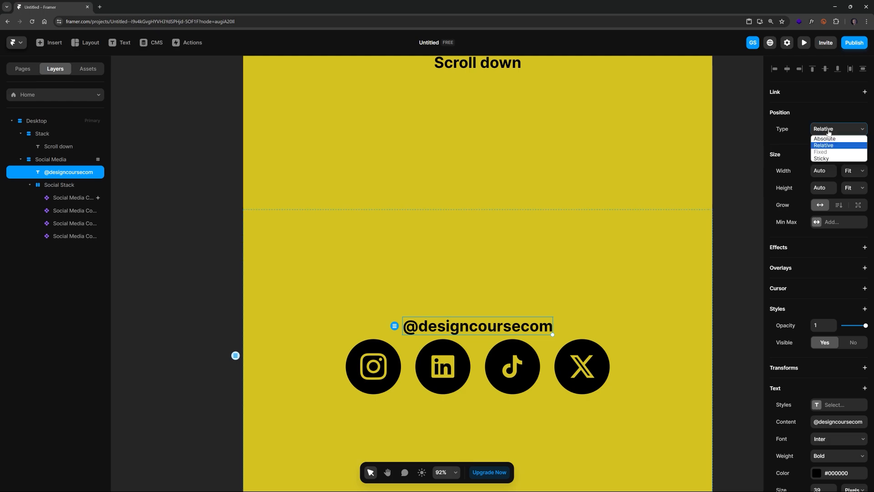
pyautogui.click(819, 139)
pyautogui.moveTo(478, 326); pyautogui.dragTo(491, 286)
pyautogui.scroll(-5, 819, 392)
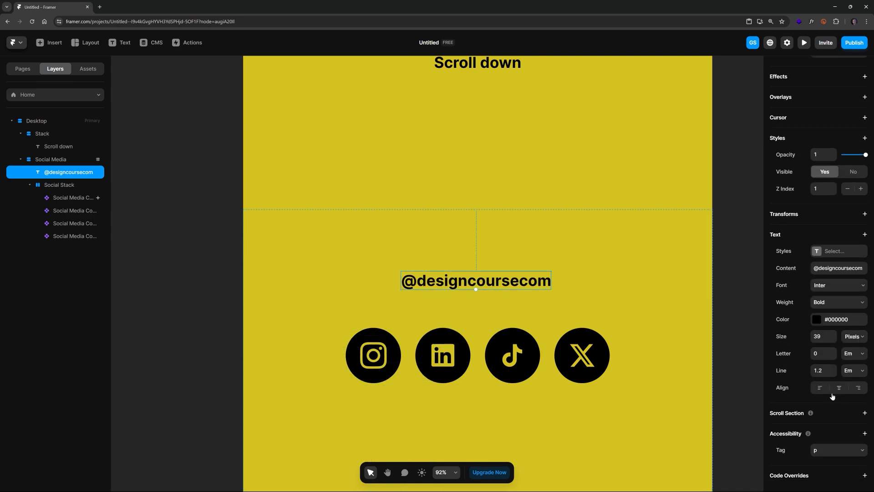
pyautogui.click(827, 337)
pyautogui.write('12')
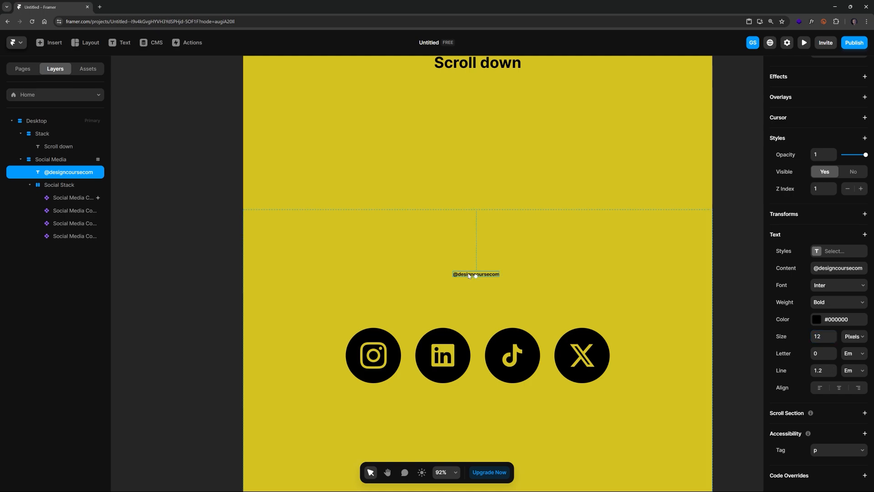
pyautogui.moveTo(469, 275); pyautogui.dragTo(450, 282)
pyautogui.scroll(5, 451, 288)
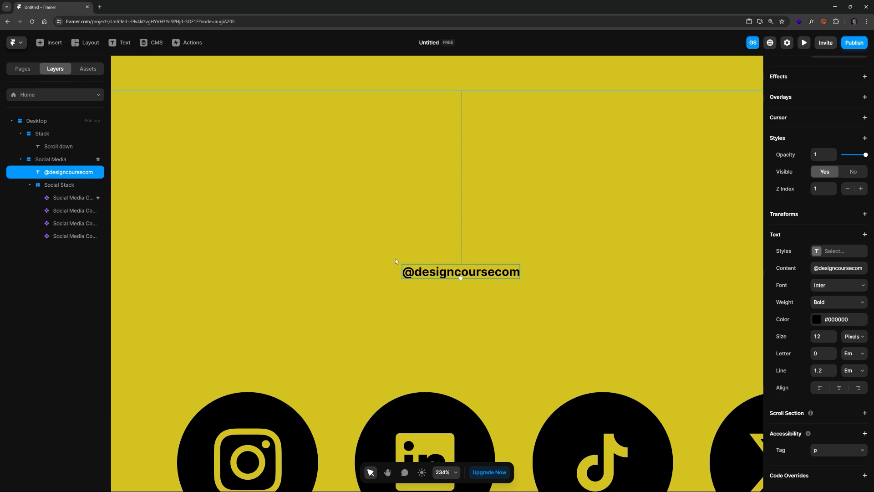
pyautogui.scroll(-3, 396, 261)
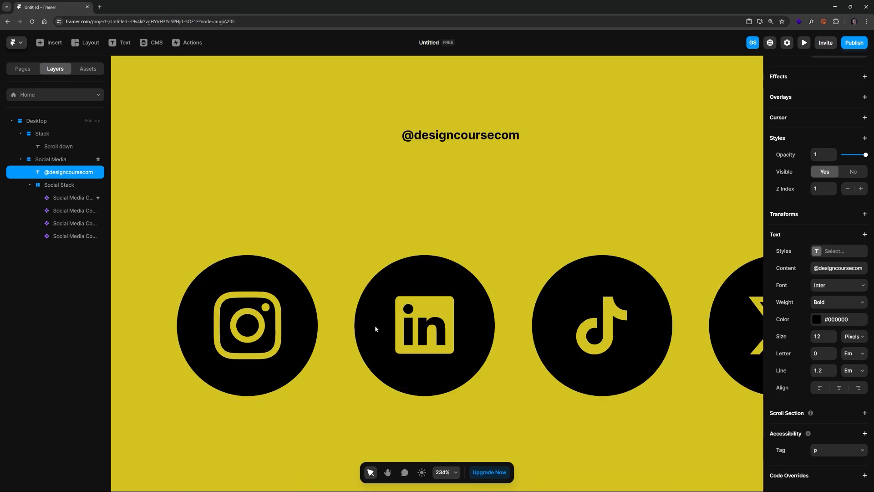
pyautogui.scroll(1, 376, 280)
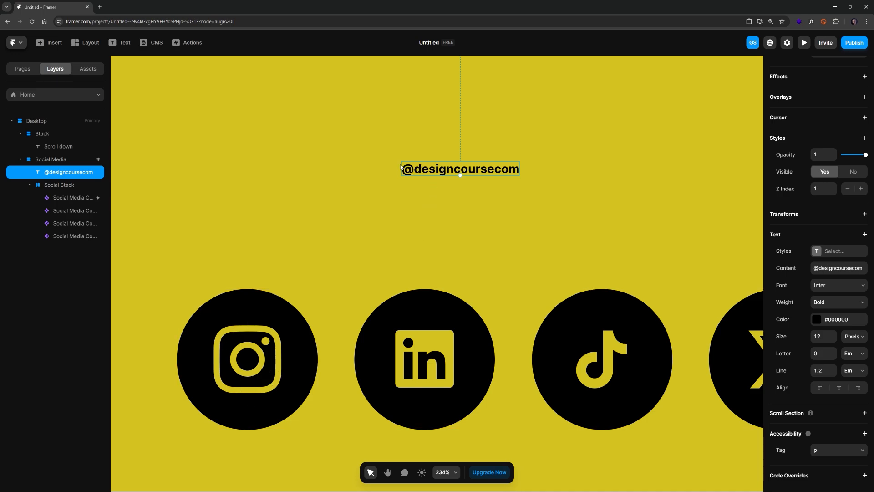
pyautogui.press('f')
pyautogui.moveTo(394, 158); pyautogui.dragTo(529, 181)
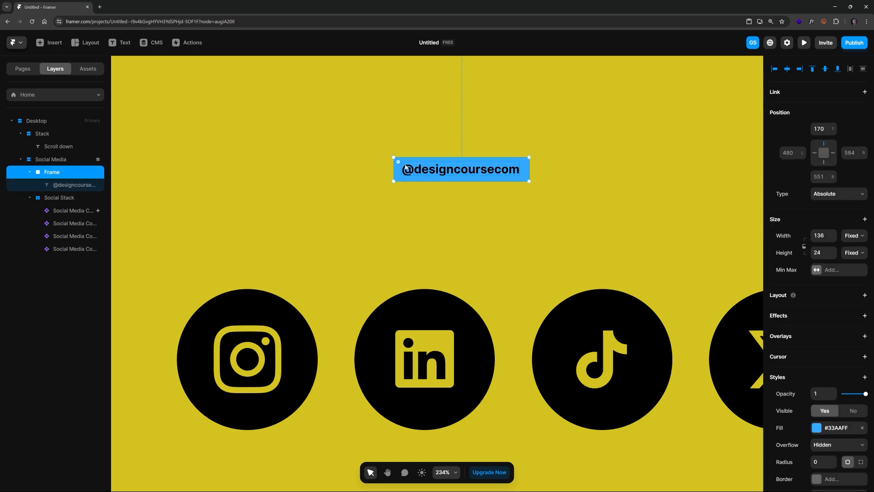
# Step: Round the frame's corners to a radius of 12 and change its fill to white, #FFFFFF
pyautogui.moveTo(398, 162); pyautogui.dragTo(426, 183)
pyautogui.click(814, 425)
pyautogui.moveTo(726, 350); pyautogui.dragTo(626, 310)
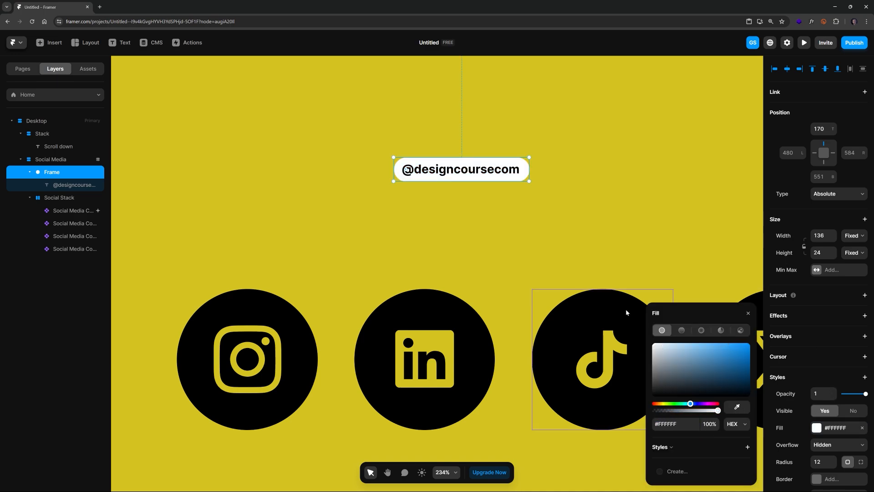
pyautogui.doubleClick(463, 171)
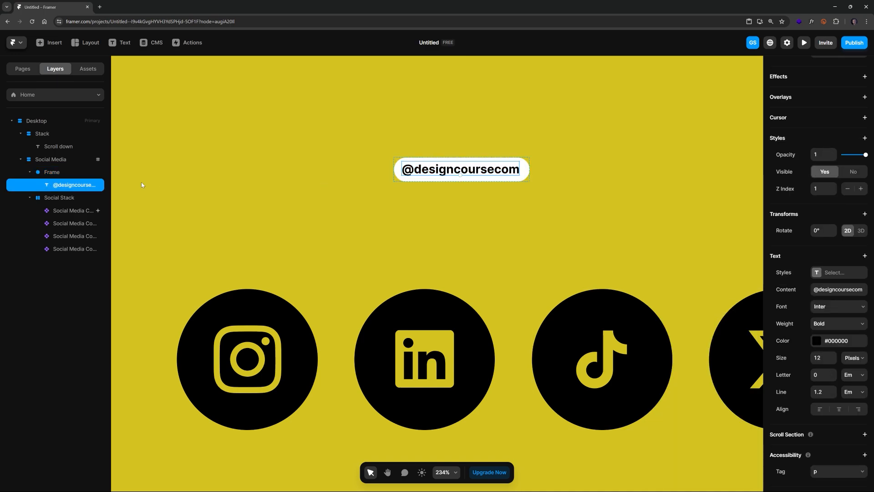
pyautogui.click(82, 172)
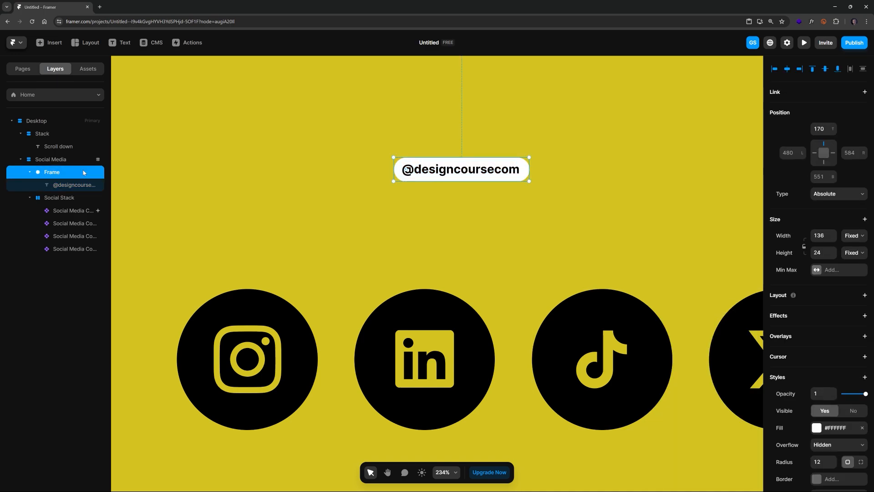
pyautogui.click(865, 296)
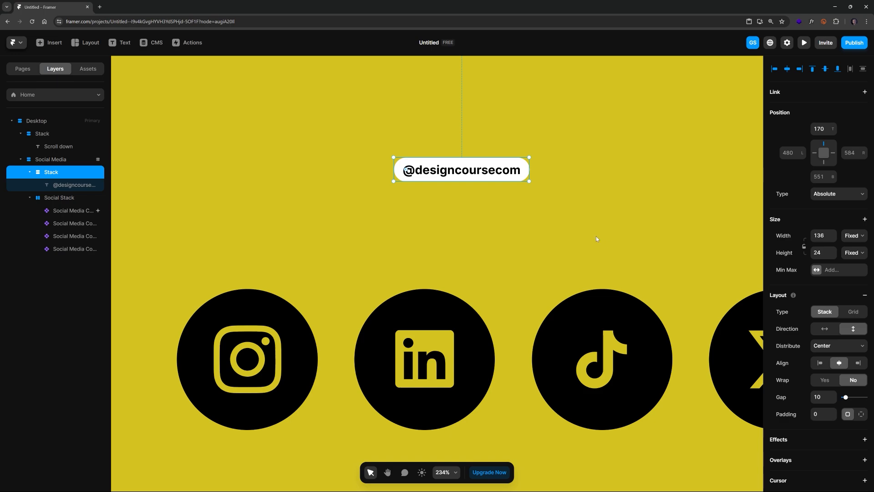
pyautogui.click(512, 173)
pyautogui.doubleClick(513, 172)
pyautogui.click(516, 170)
pyautogui.press('BackSpace')
pyautogui.press('BackSpace')
pyautogui.press('BackSpace')
pyautogui.press('BackSpace')
pyautogui.press('BackSpace')
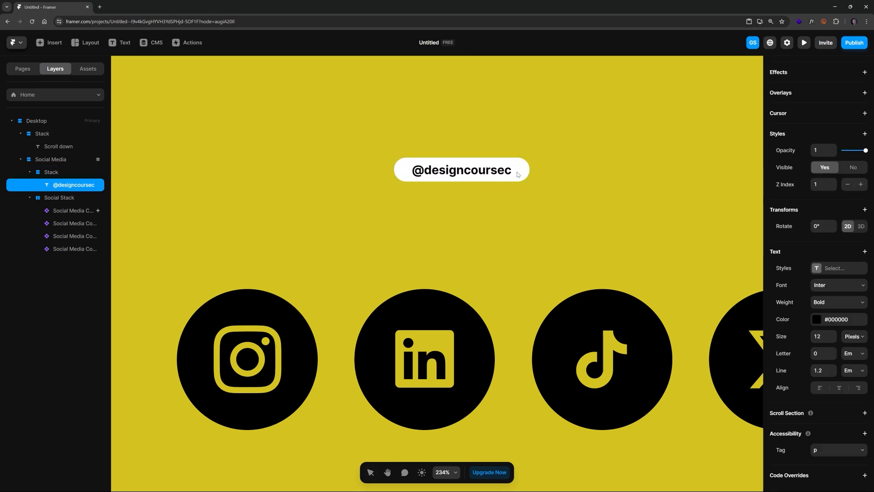
# Step: Set the white pill stack's width to Fit Content
pyautogui.click(525, 172)
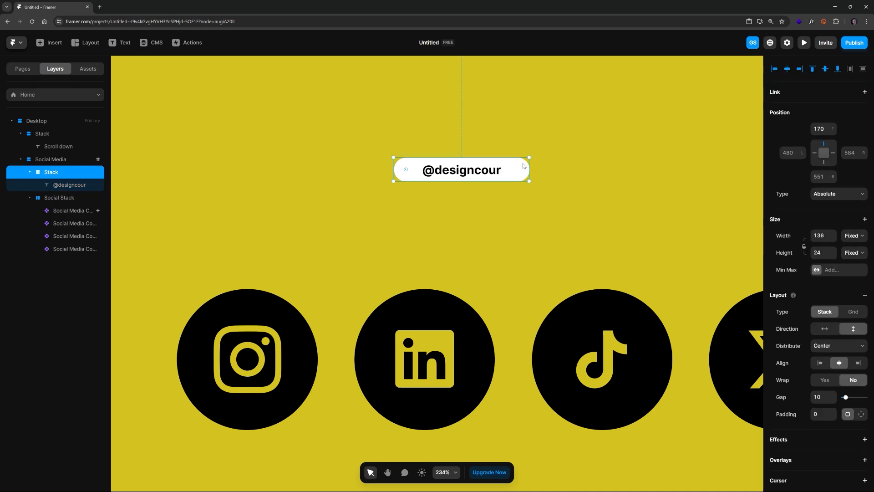
pyautogui.click(848, 237)
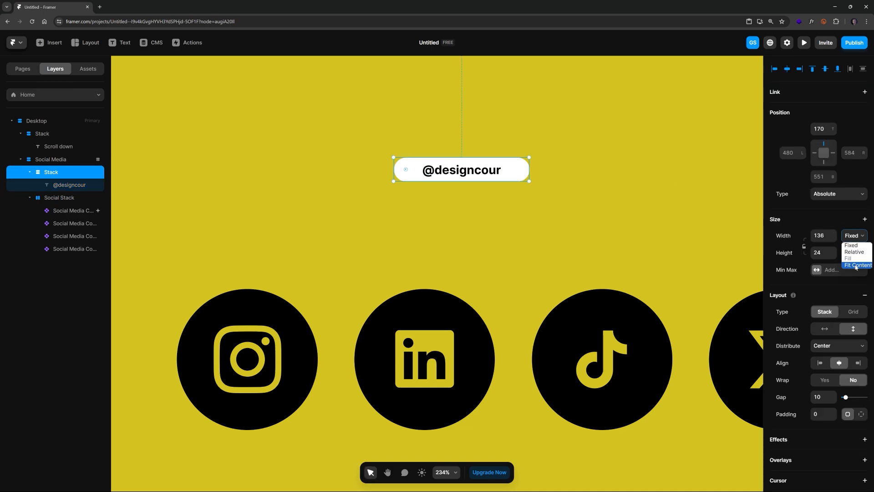
pyautogui.click(854, 254)
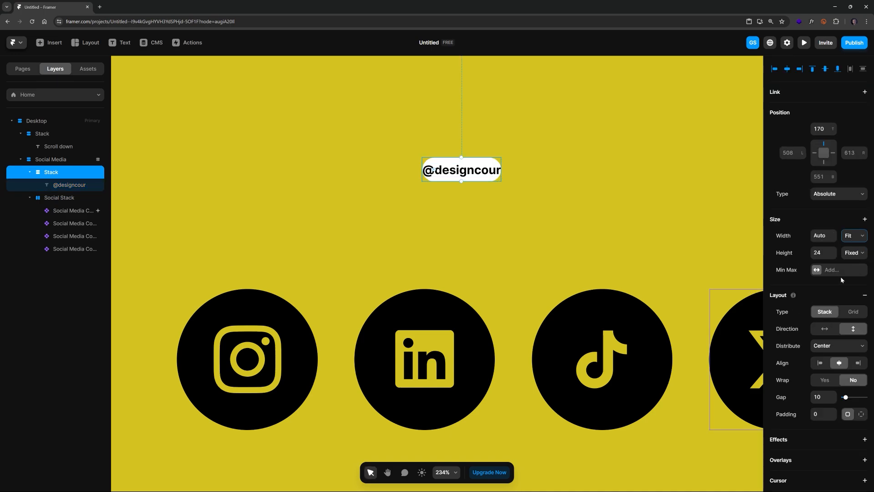
# Step: Set the white pill stack's padding to 10
pyautogui.scroll(-3, 833, 318)
pyautogui.click(822, 345)
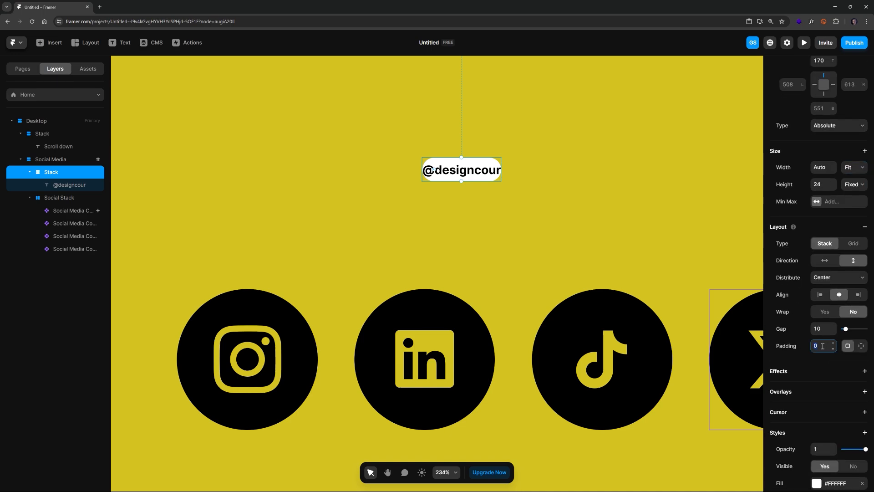
pyautogui.write('2')
pyautogui.press('Up')
pyautogui.press('Up')
pyautogui.press('Up')
pyautogui.press('Up')
pyautogui.press('Up')
pyautogui.press('Up')
pyautogui.press('Up')
pyautogui.press('Up')
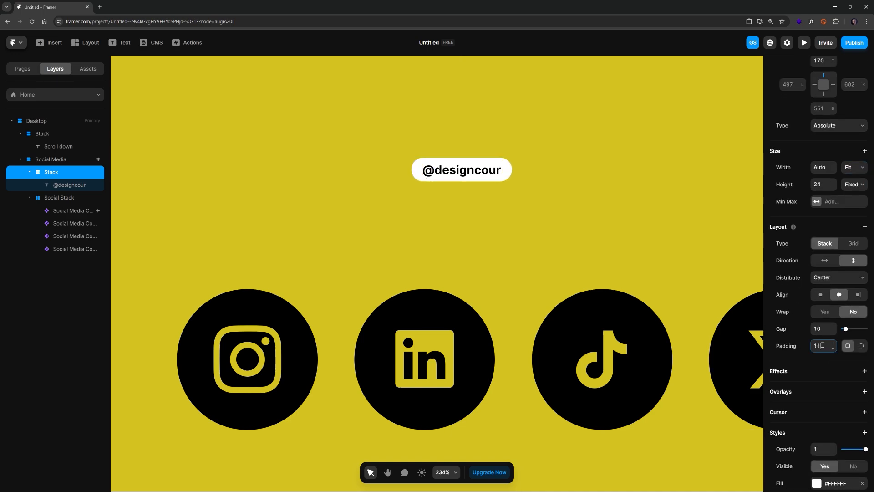
pyautogui.doubleClick(490, 170)
pyautogui.click(496, 171)
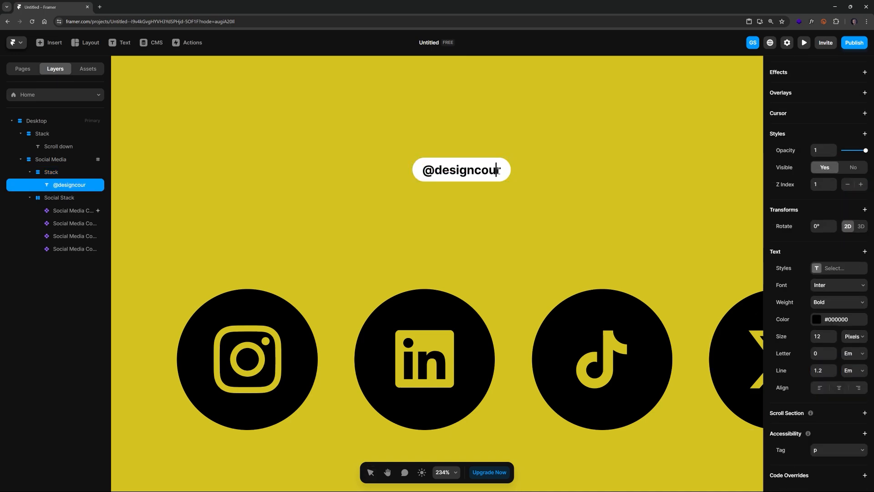
pyautogui.hotkey('ctrl', 'a')
pyautogui.press('Right')
pyautogui.write('secom')
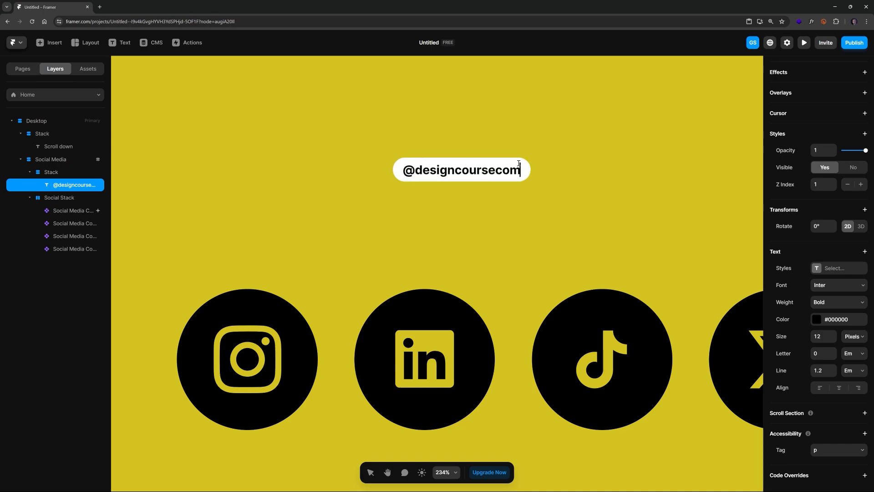
pyautogui.press('Escape')
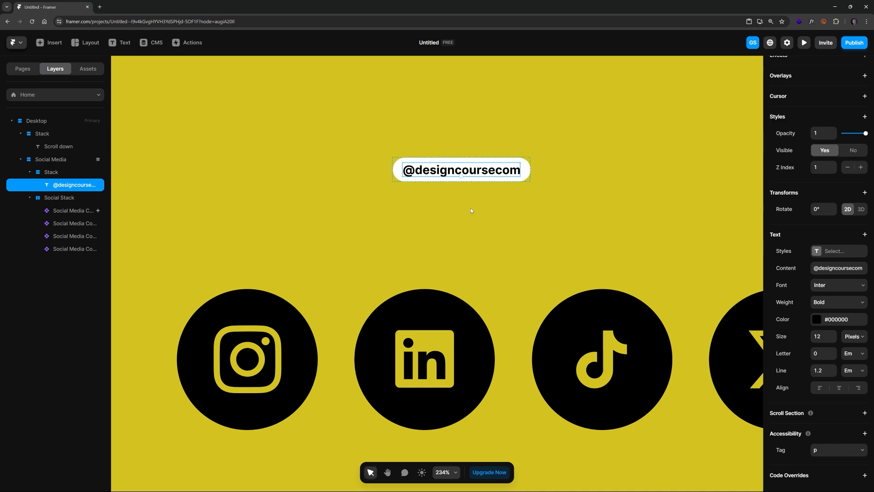
pyautogui.click(471, 208)
pyautogui.click(486, 173)
pyautogui.click(517, 136)
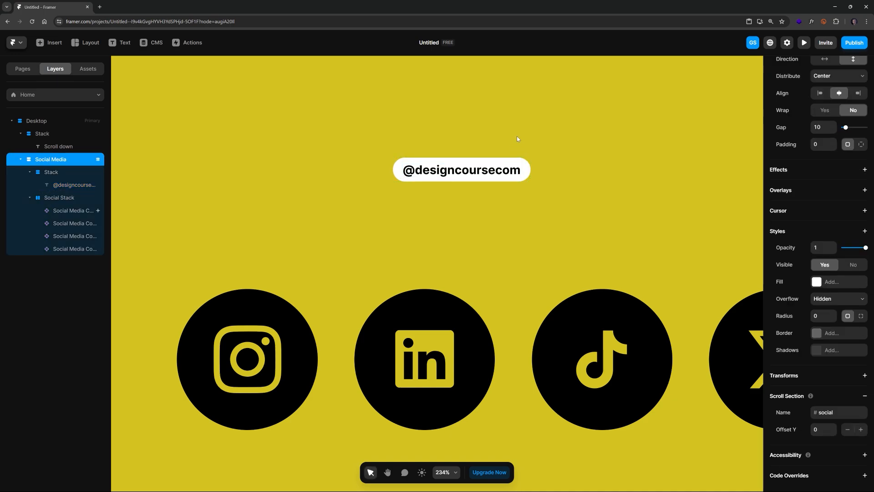
pyautogui.click(504, 164)
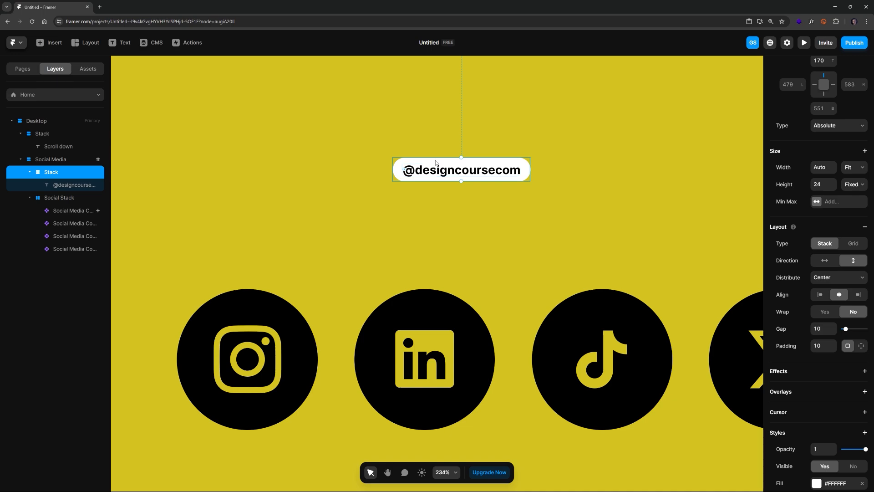
pyautogui.click(439, 173)
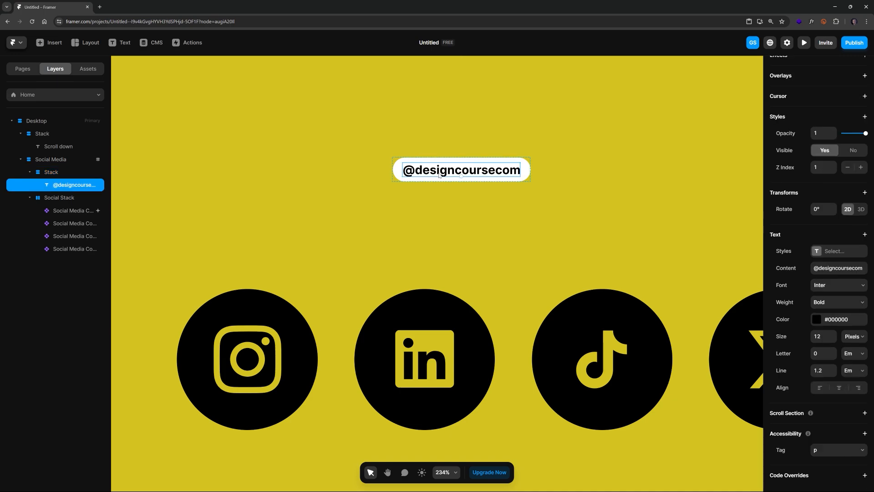
pyautogui.click(441, 195)
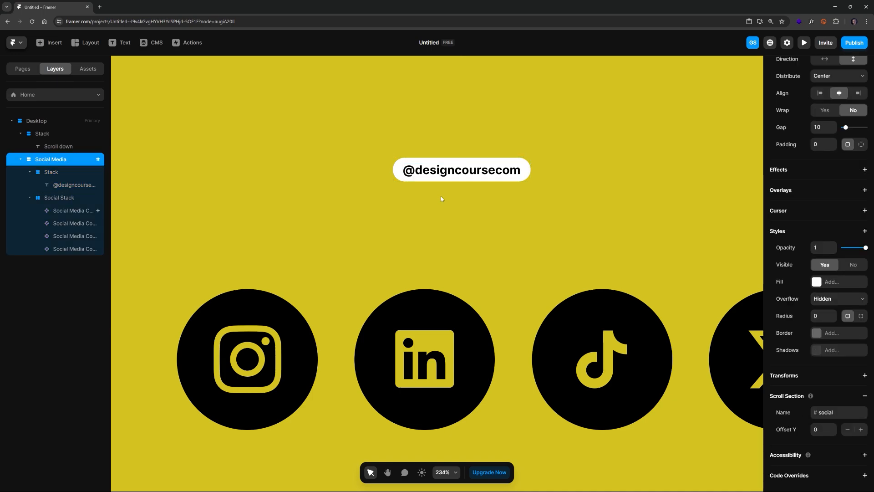
pyautogui.click(446, 176)
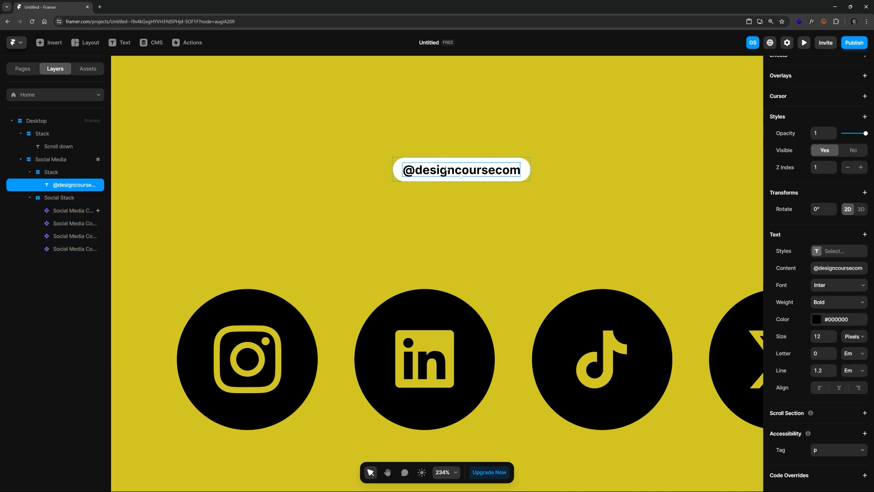
pyautogui.click(430, 146)
pyautogui.click(436, 163)
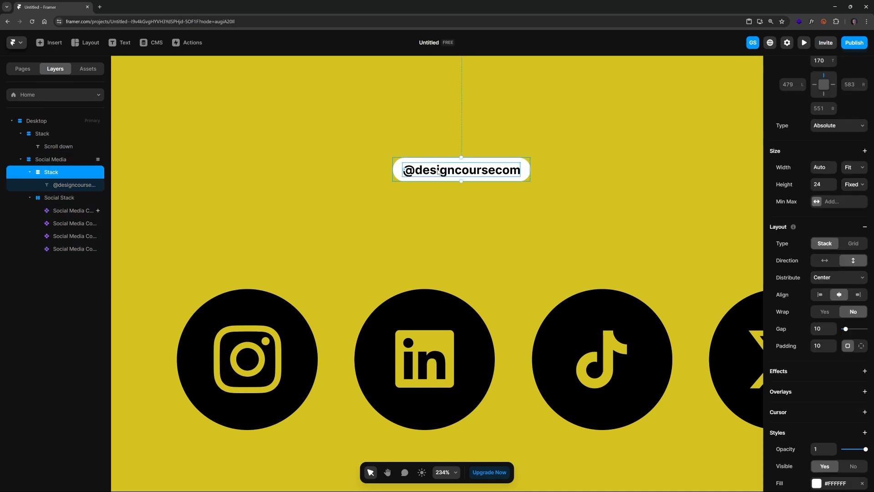
pyautogui.click(434, 153)
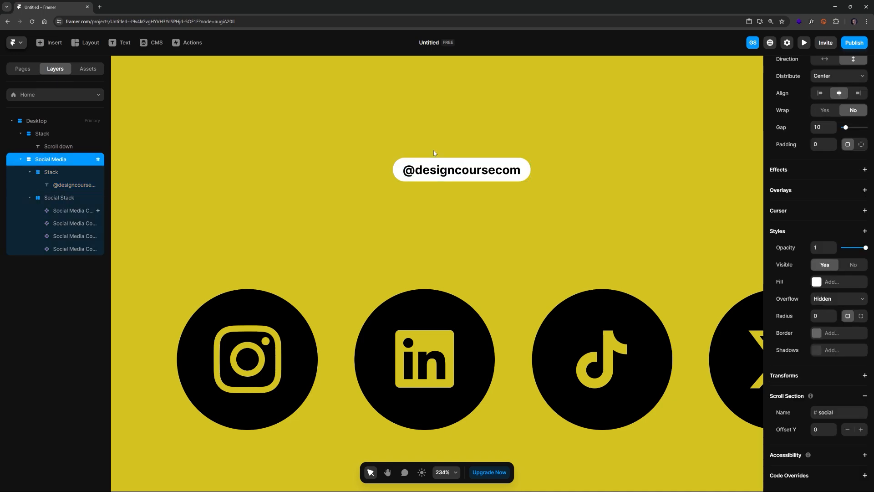
pyautogui.click(437, 161)
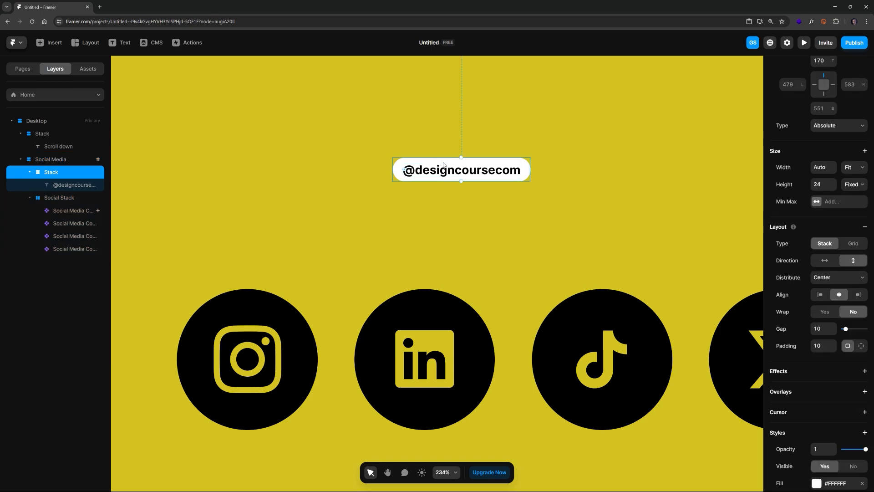
pyautogui.rightClick(444, 164)
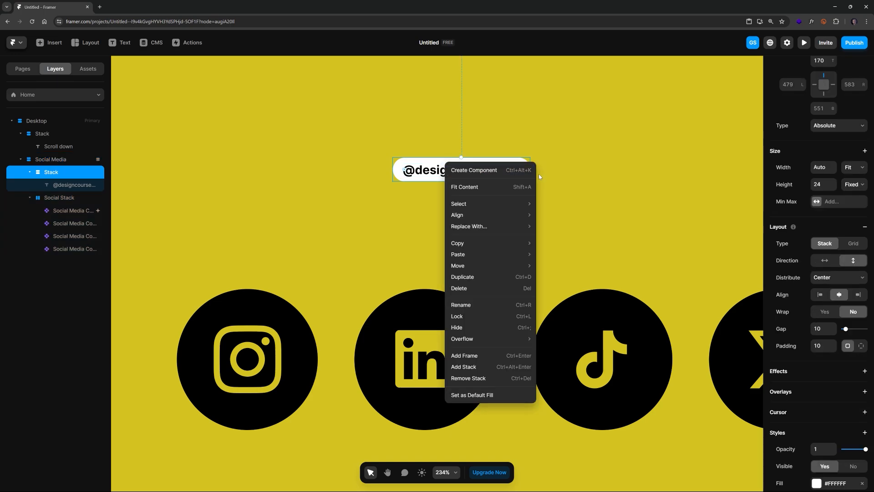
pyautogui.click(504, 172)
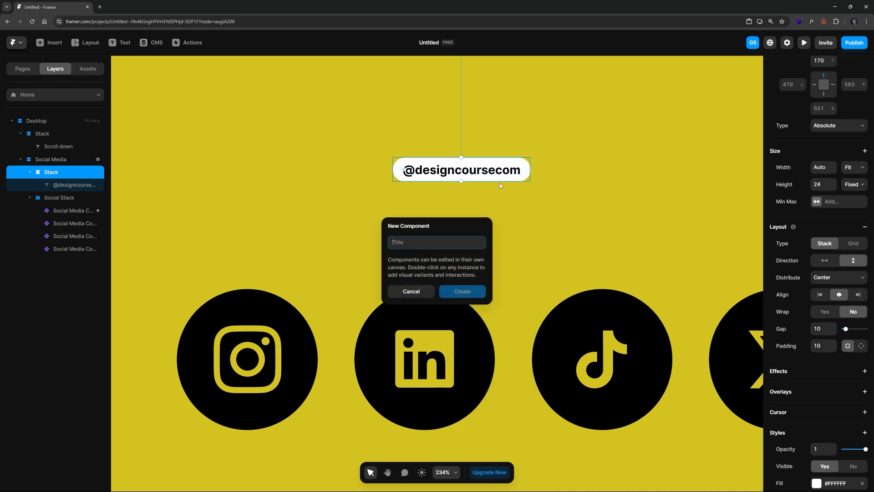
pyautogui.write('social tag')
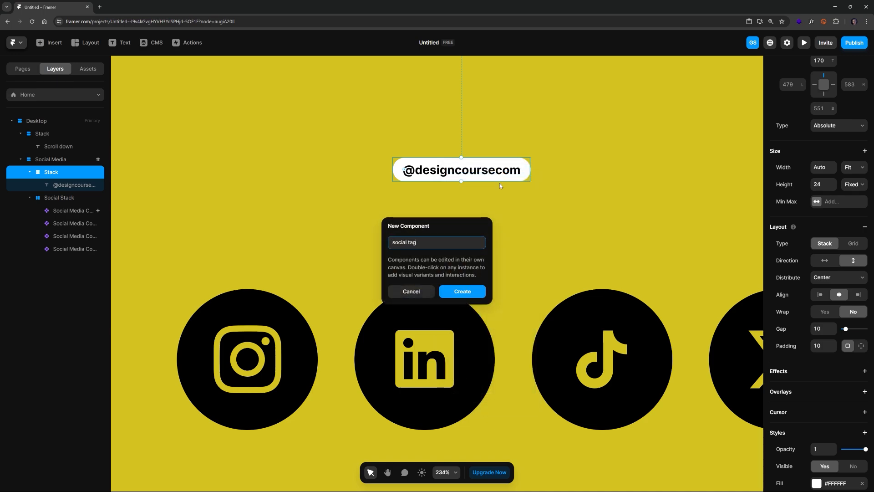
pyautogui.click(462, 292)
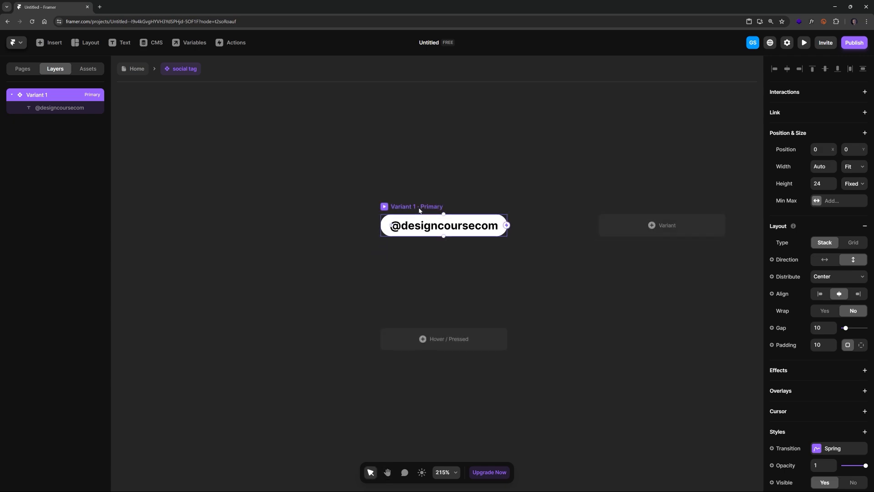
pyautogui.click(442, 227)
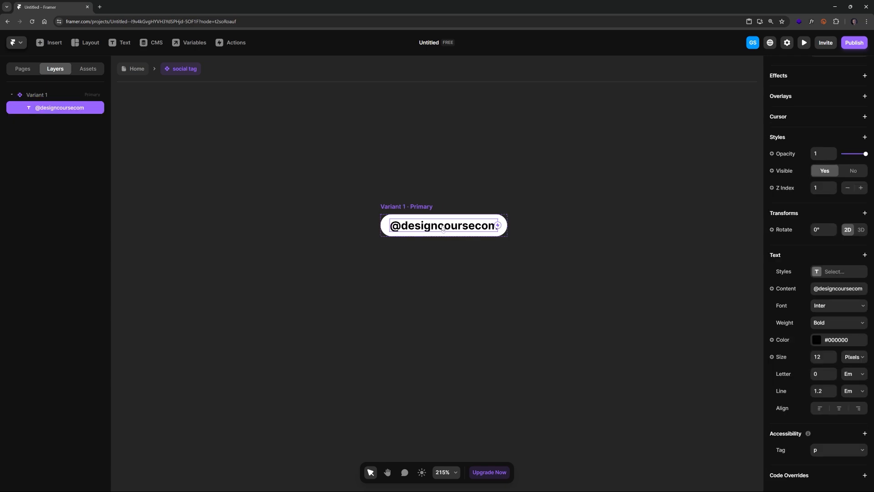
pyautogui.click(429, 202)
pyautogui.click(430, 206)
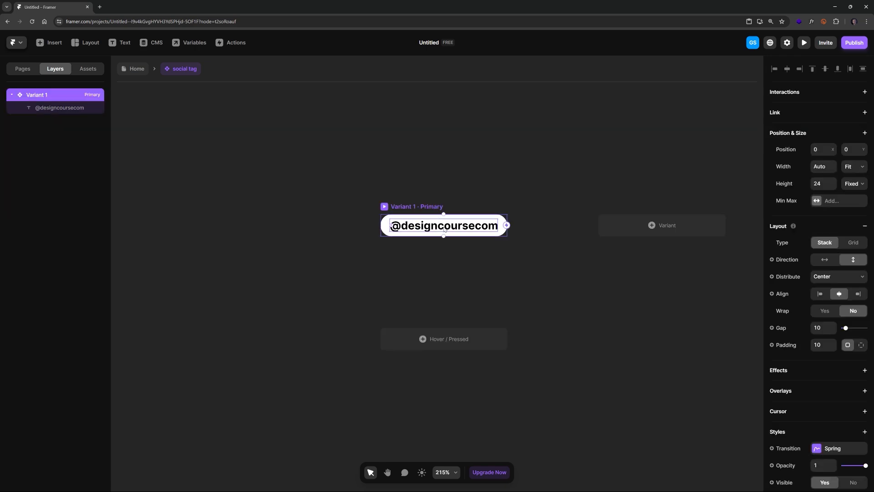
pyautogui.click(445, 230)
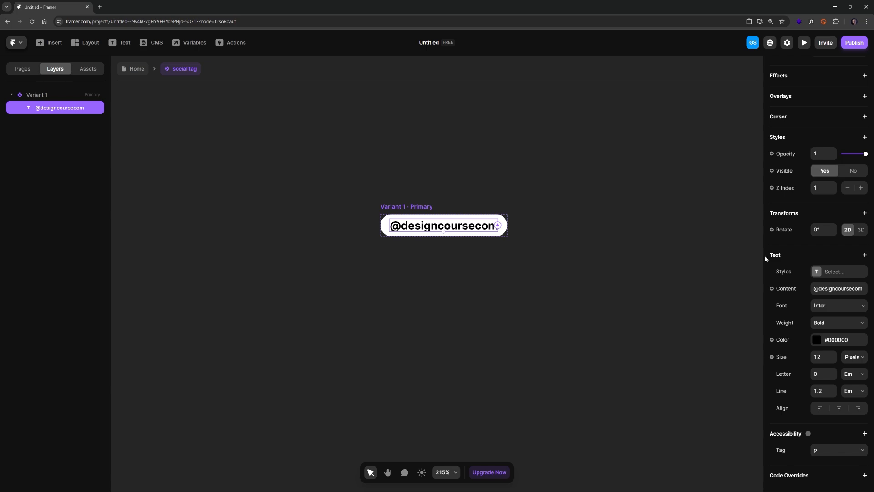
pyautogui.scroll(4, 847, 259)
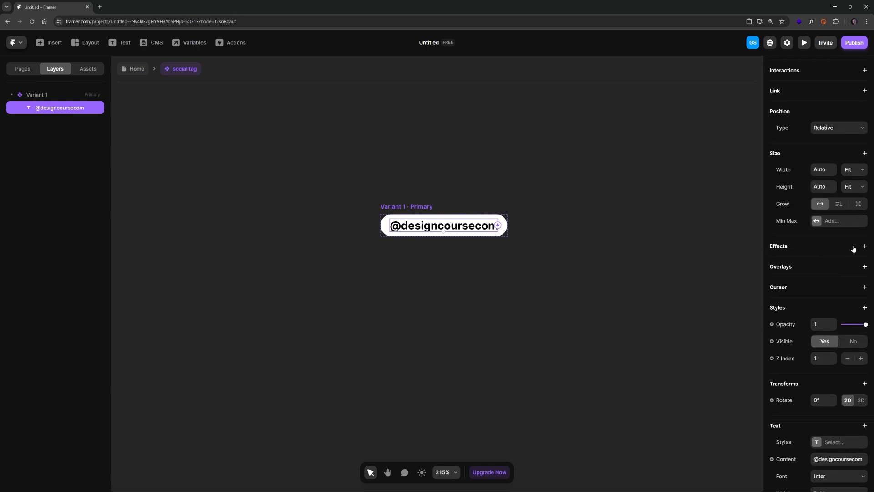
pyautogui.click(864, 246)
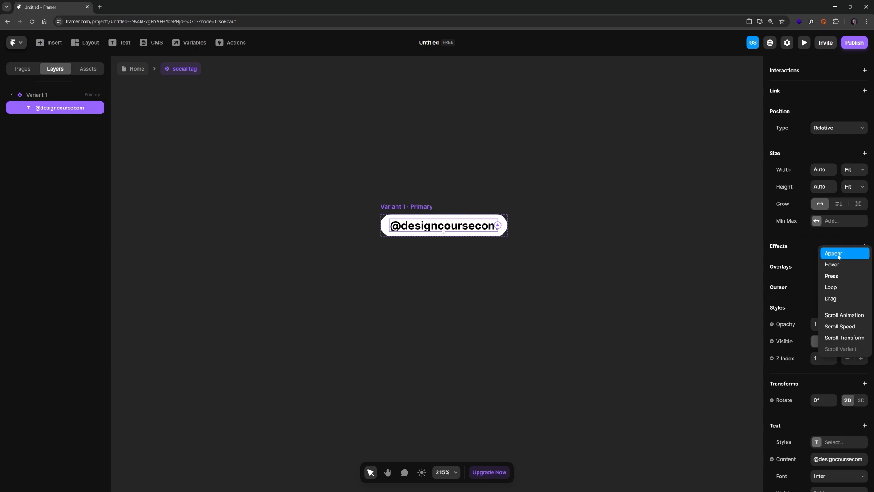
pyautogui.click(840, 257)
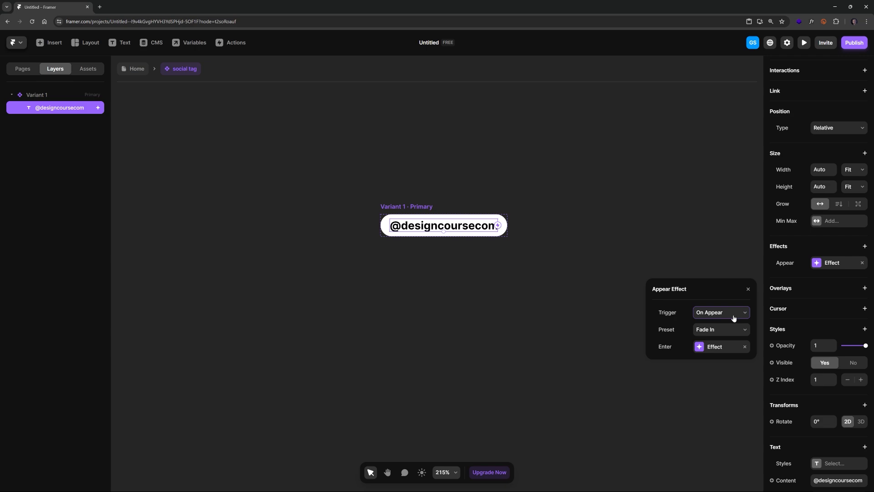
pyautogui.click(727, 331)
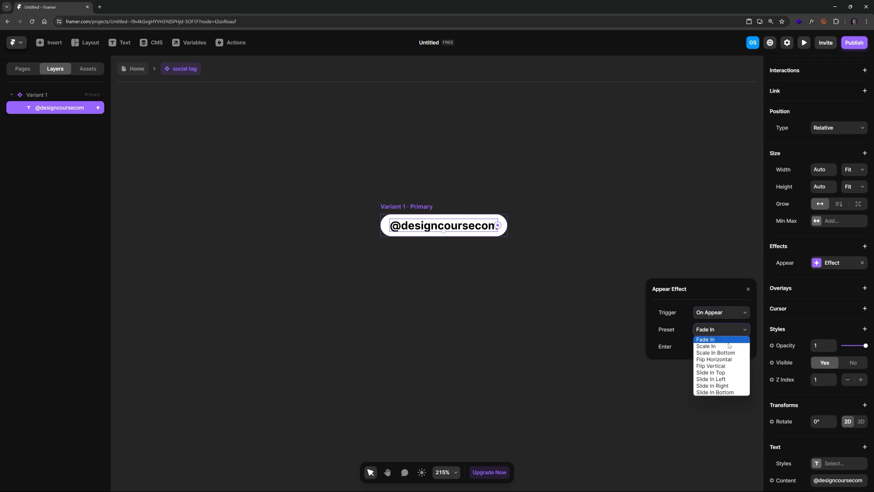
pyautogui.click(724, 390)
pyautogui.click(719, 349)
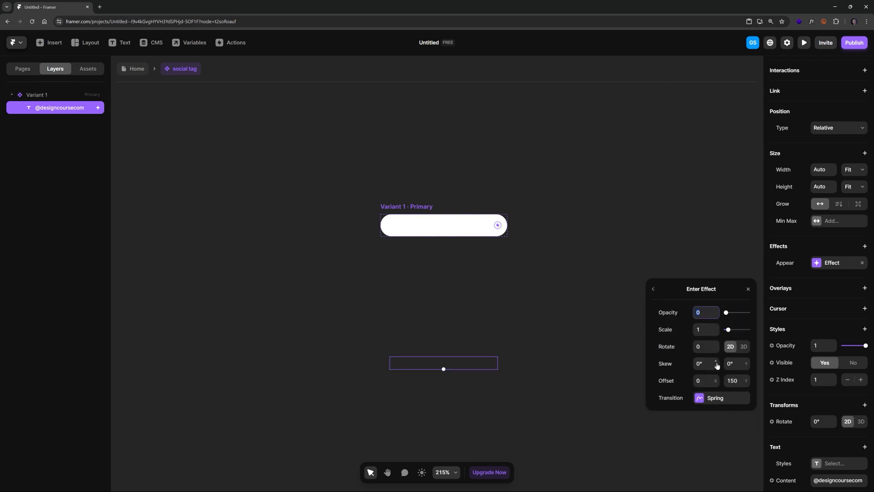
pyautogui.click(664, 221)
# Step: Preview the social tag component, replay its text animation, and return to the component canvas
pyautogui.click(805, 42)
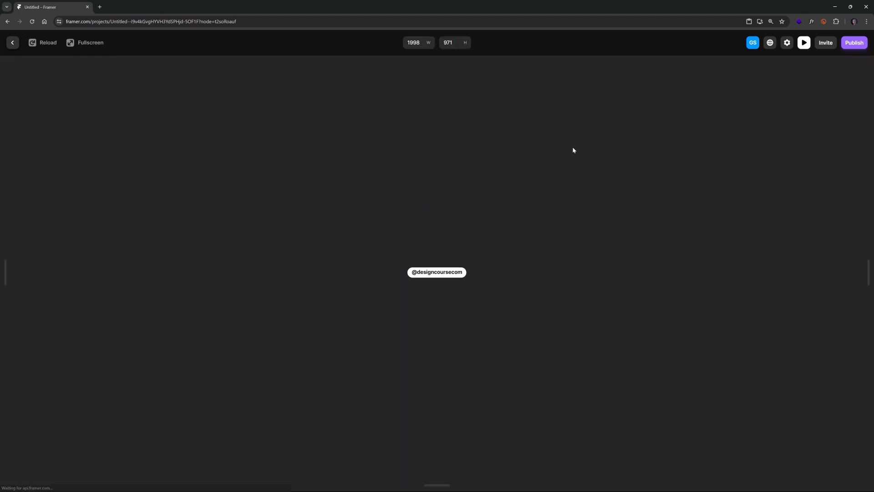
pyautogui.click(47, 43)
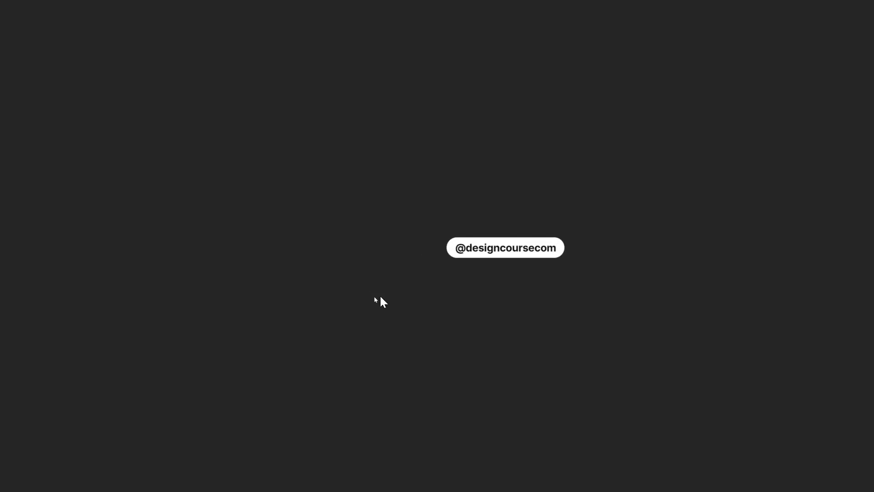
pyautogui.click(46, 44)
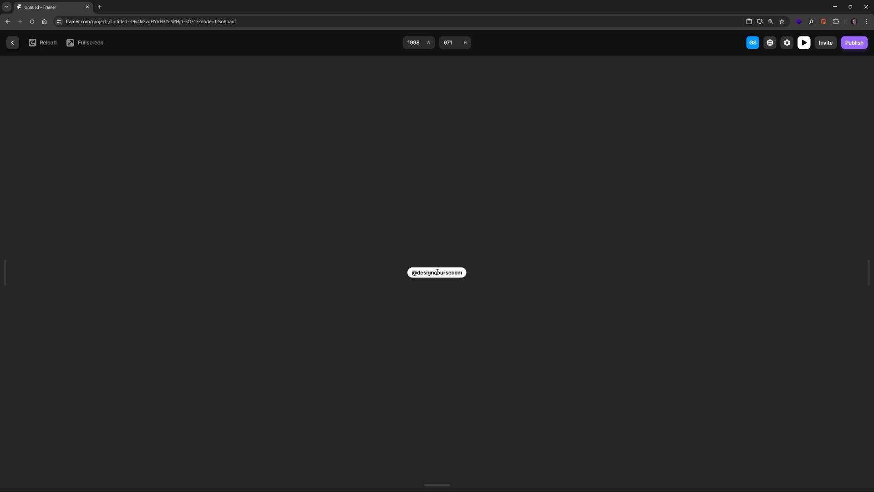
pyautogui.click(12, 42)
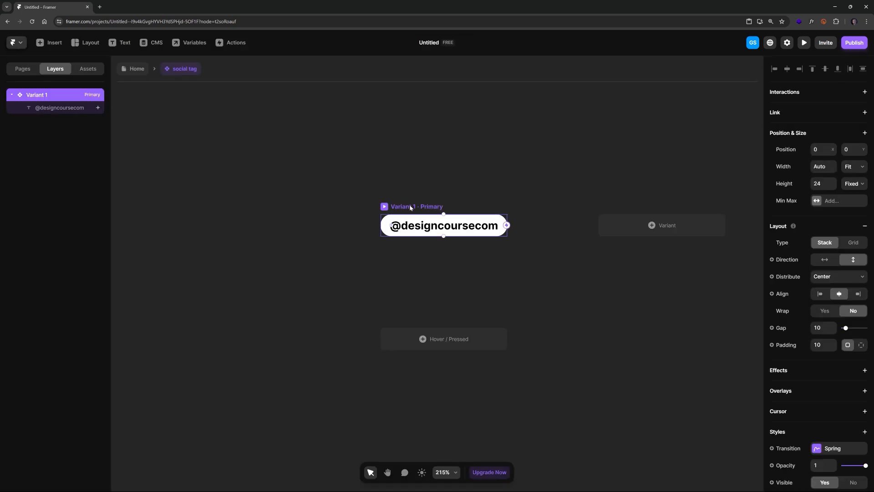
# Step: Return to the Home page and delete the social tag instance above the social media icons
pyautogui.click(465, 177)
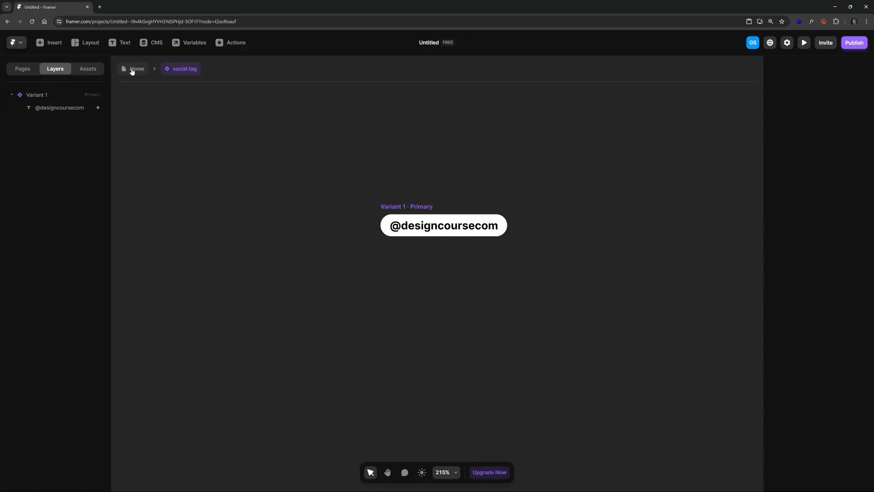
pyautogui.click(494, 226)
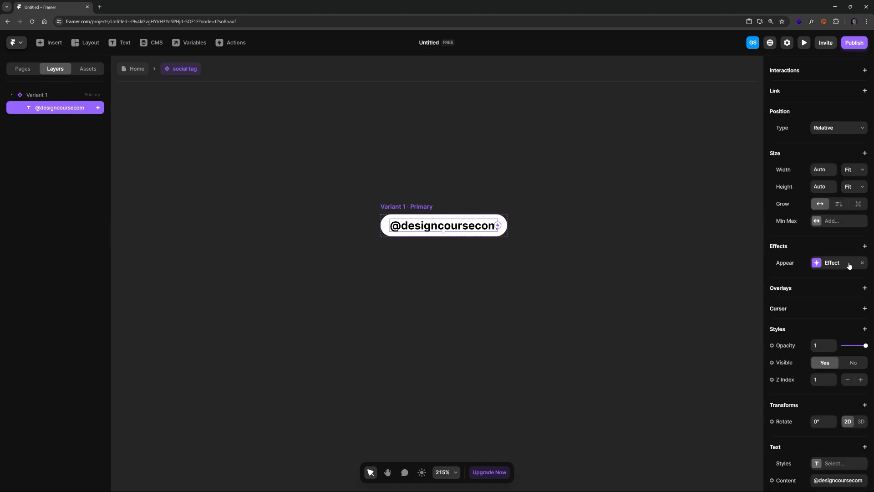
pyautogui.click(136, 69)
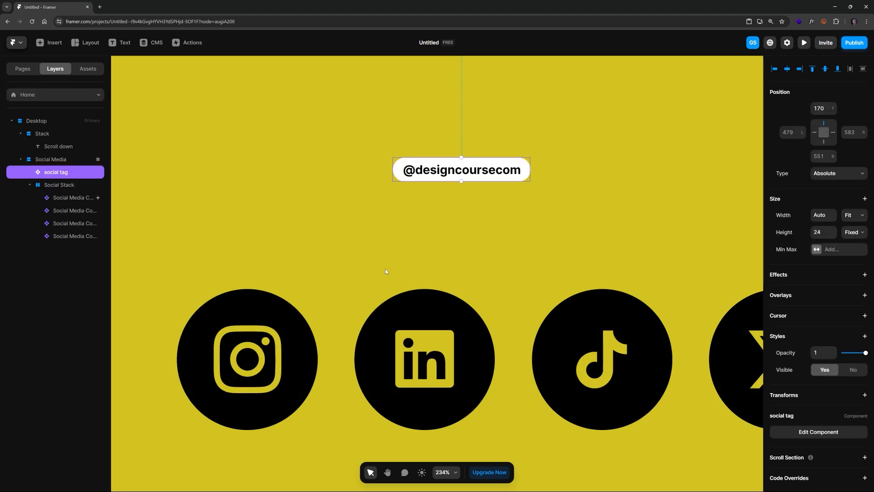
pyautogui.scroll(-5, 457, 228)
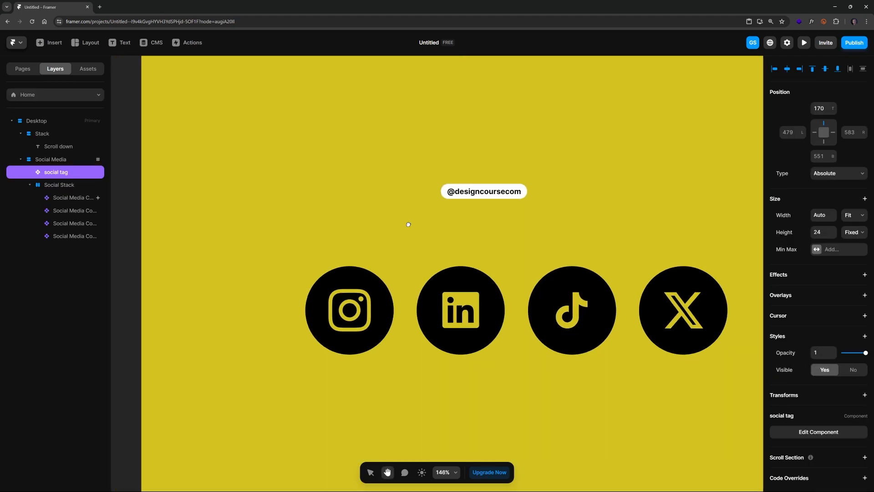
pyautogui.press('Delete')
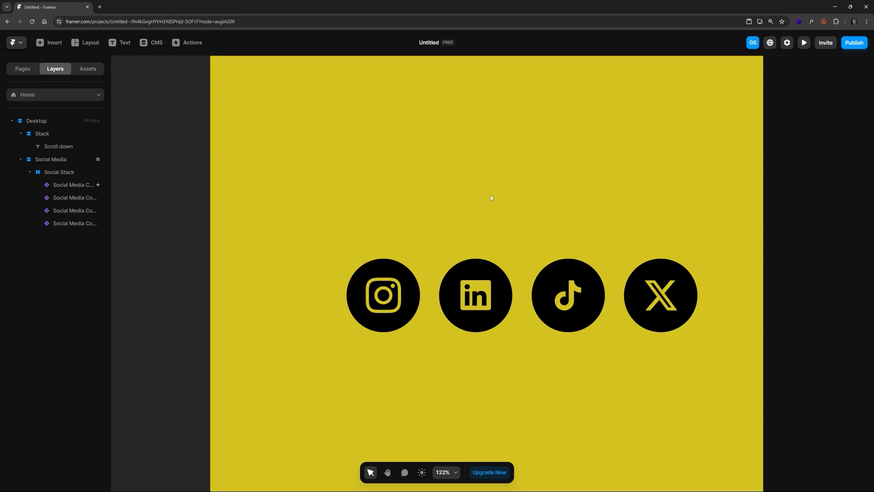
# Step: Check the social tag component in the project's assets and return to the Home page
pyautogui.click(87, 69)
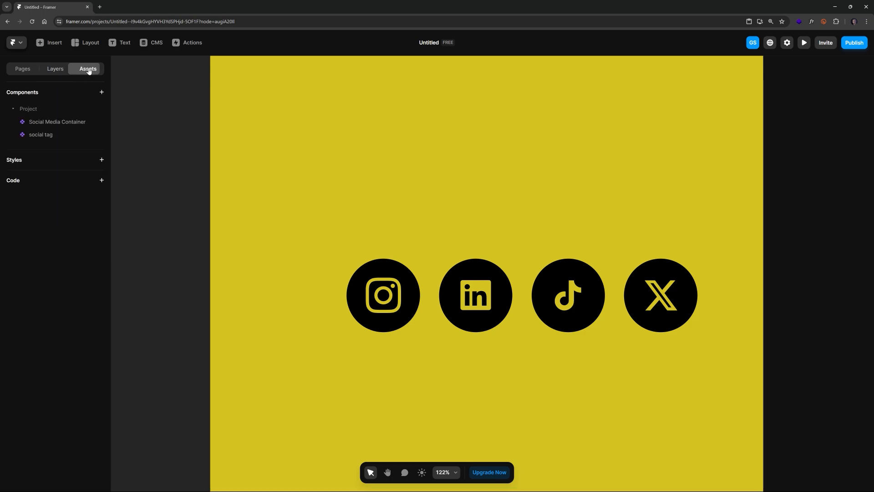
pyautogui.click(39, 135)
pyautogui.click(136, 68)
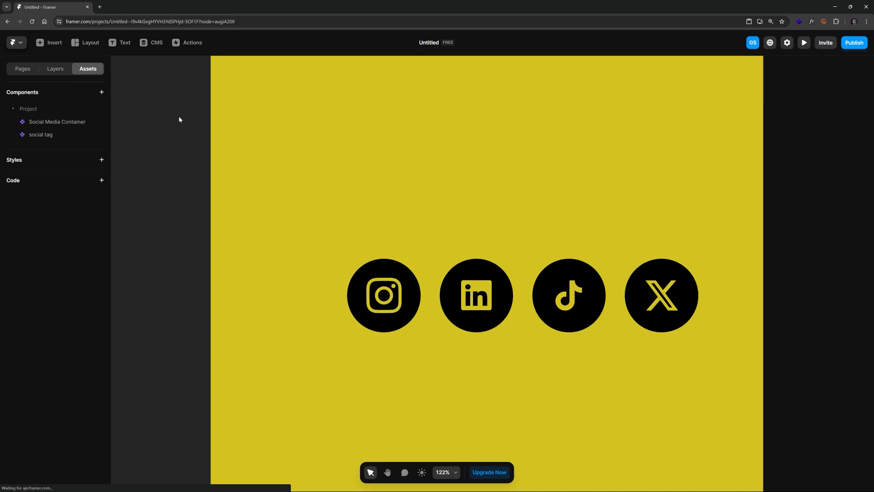
# Step: Try a Pointer web cursor on the Instagram icon, browse the available cursor styles, and remove the web cursor
pyautogui.click(388, 272)
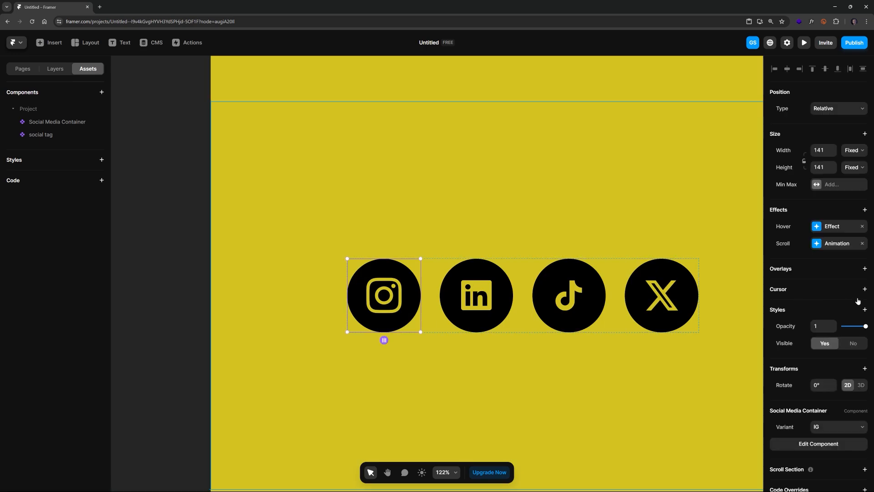
pyautogui.scroll(-1, 859, 291)
pyautogui.click(864, 274)
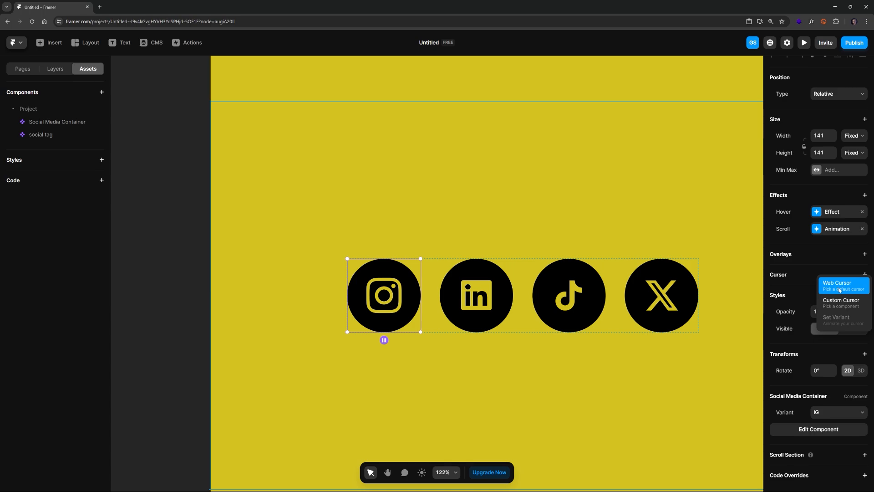
pyautogui.click(843, 290)
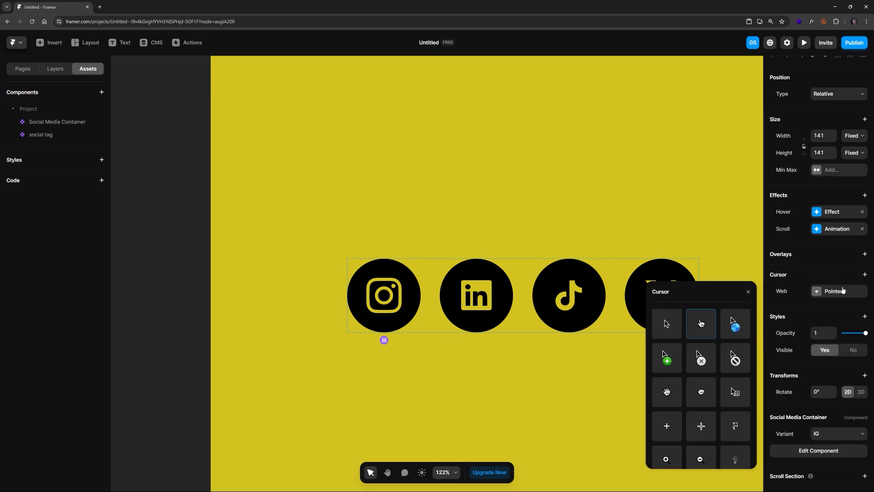
pyautogui.scroll(-1, 712, 400)
pyautogui.scroll(-3, 712, 400)
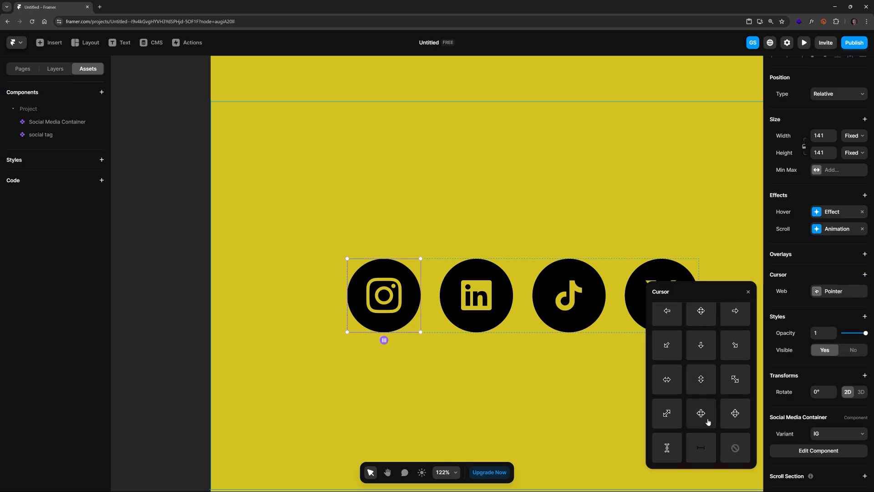
pyautogui.click(748, 294)
pyautogui.click(846, 297)
pyautogui.click(752, 294)
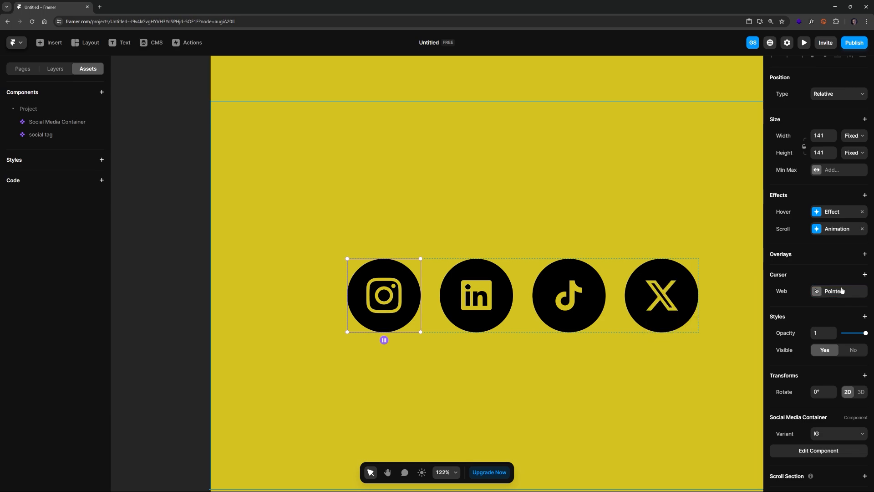
pyautogui.rightClick(802, 291)
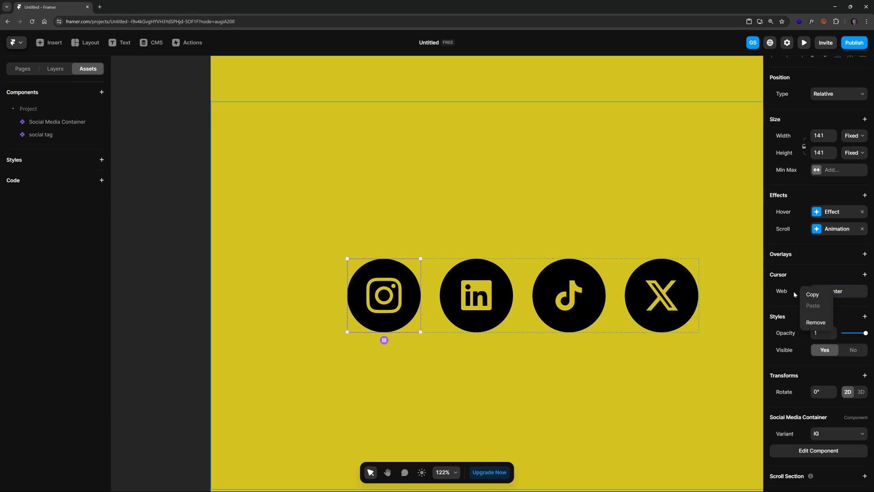
pyautogui.click(812, 322)
# Step: Add a custom cursor to the Instagram icon using the social tag component, and set it to Follow
pyautogui.click(864, 274)
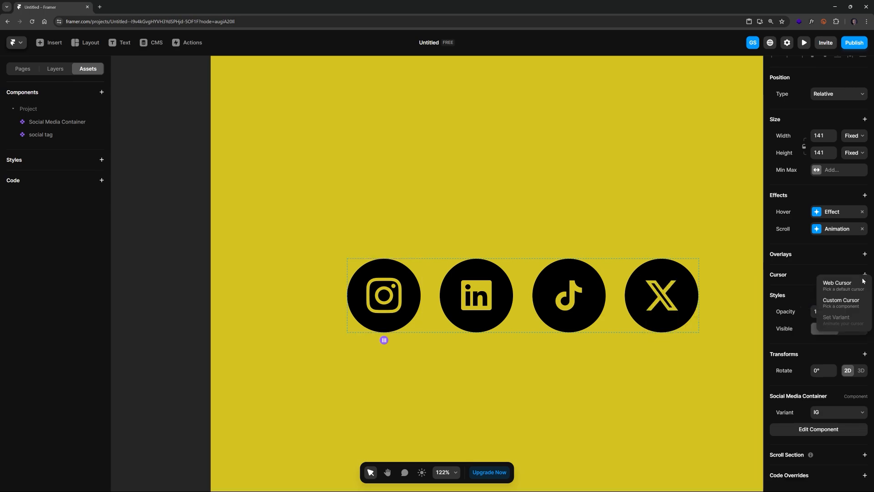
pyautogui.click(833, 303)
pyautogui.click(746, 317)
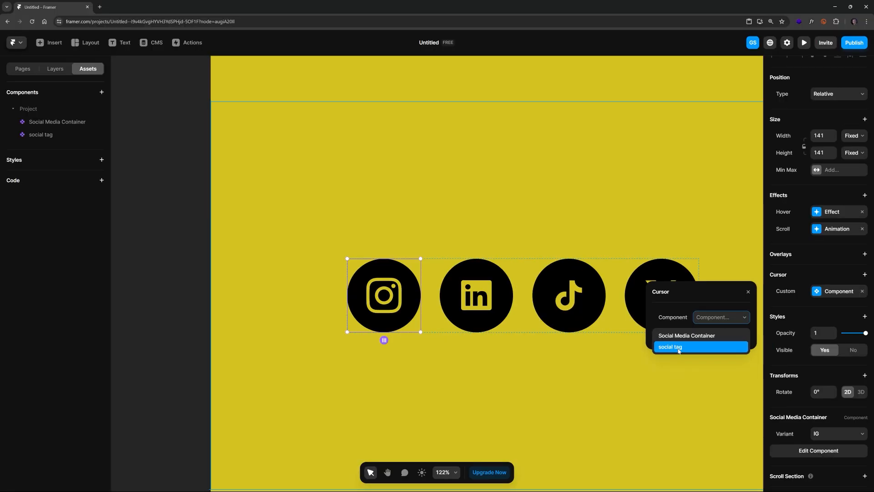
pyautogui.click(677, 350)
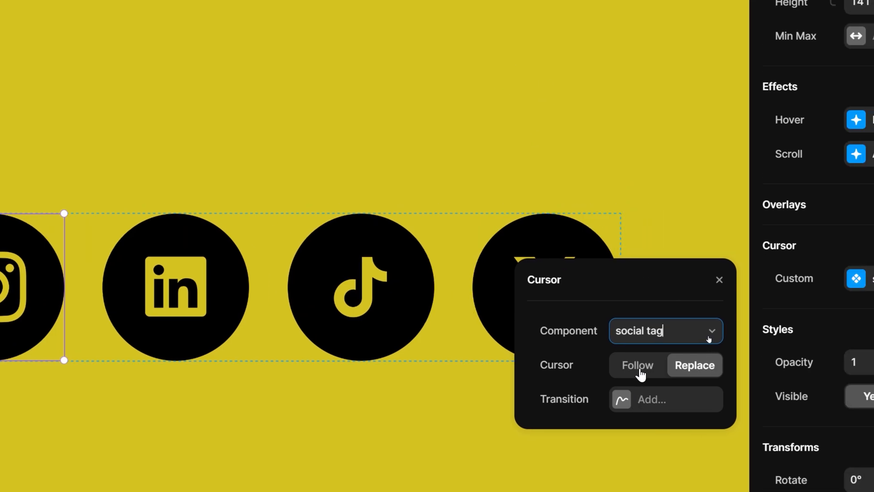
pyautogui.click(639, 372)
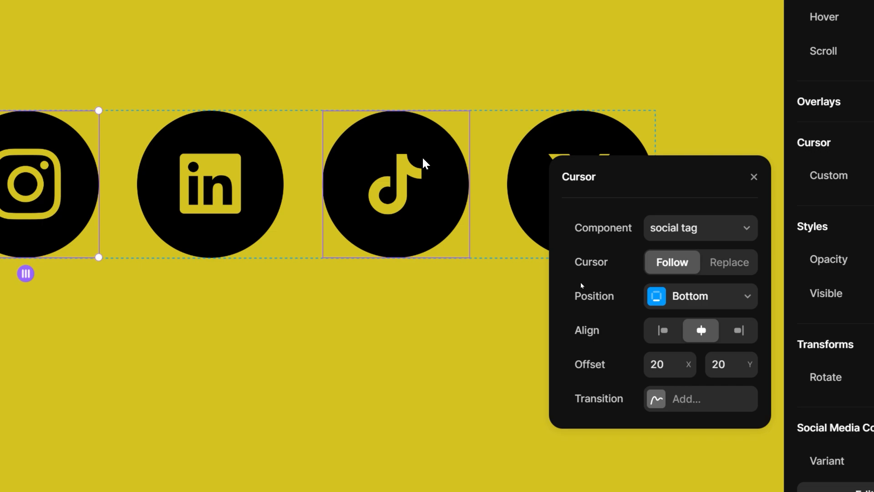
# Step: Set the vertical offset of the Instagram icon's custom cursor to 38
pyautogui.click(727, 368)
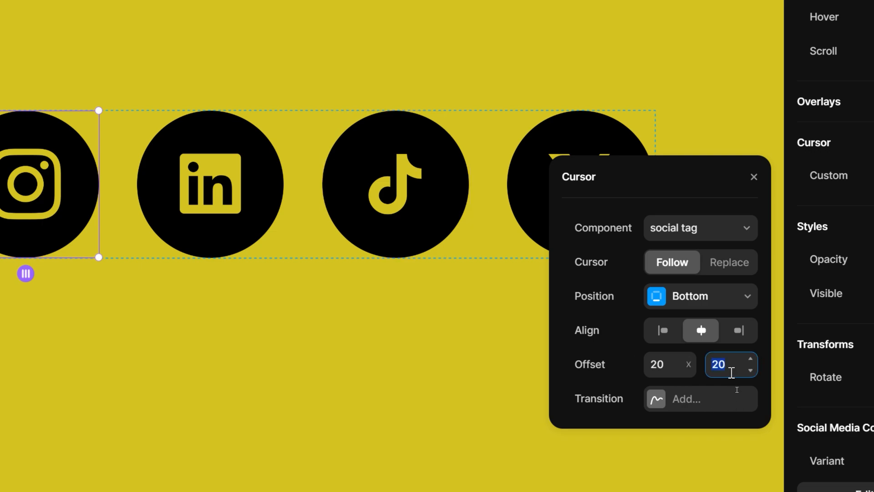
pyautogui.press('Up')
pyautogui.press('Up')
pyautogui.press('Up')
pyautogui.press('Up')
pyautogui.press('Up')
pyautogui.press('Up')
pyautogui.press('Up')
pyautogui.press('Up')
pyautogui.press('Up')
pyautogui.press('Up')
pyautogui.press('Up')
pyautogui.press('Up')
pyautogui.press('Up')
pyautogui.press('Up')
pyautogui.press('Up')
pyautogui.press('Up')
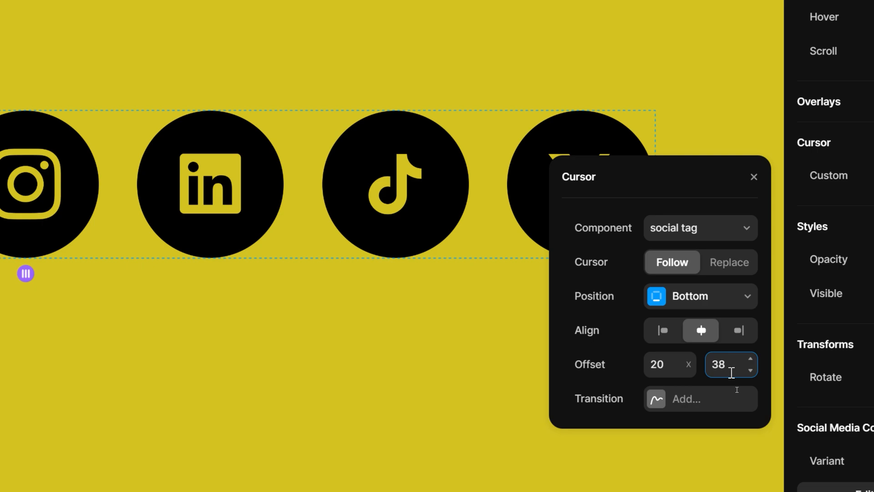
pyautogui.click(483, 381)
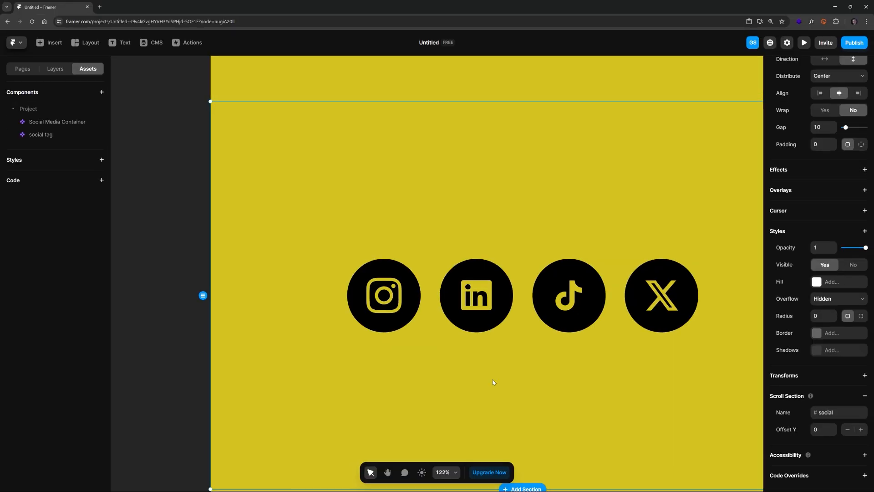
# Step: Preview the page, test the cursor tag by pointing at the Instagram icon, and return to the editor
pyautogui.click(804, 43)
pyautogui.scroll(-10, 587, 205)
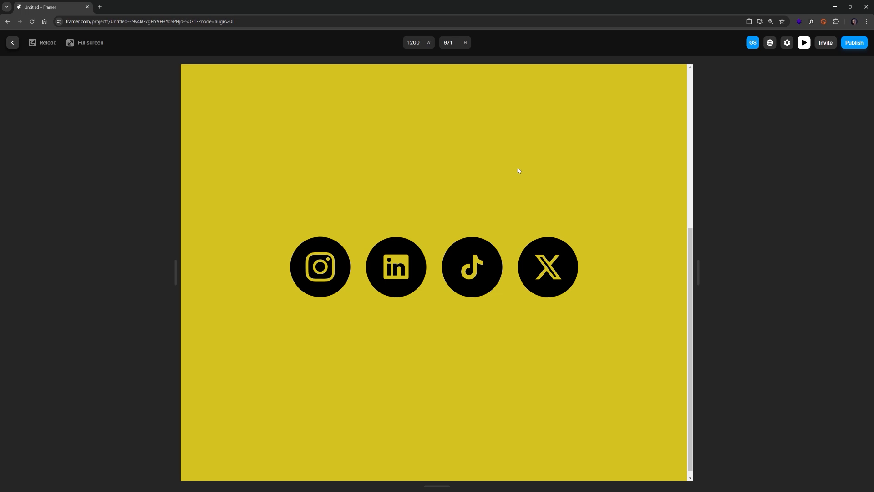
pyautogui.moveTo(323, 284)
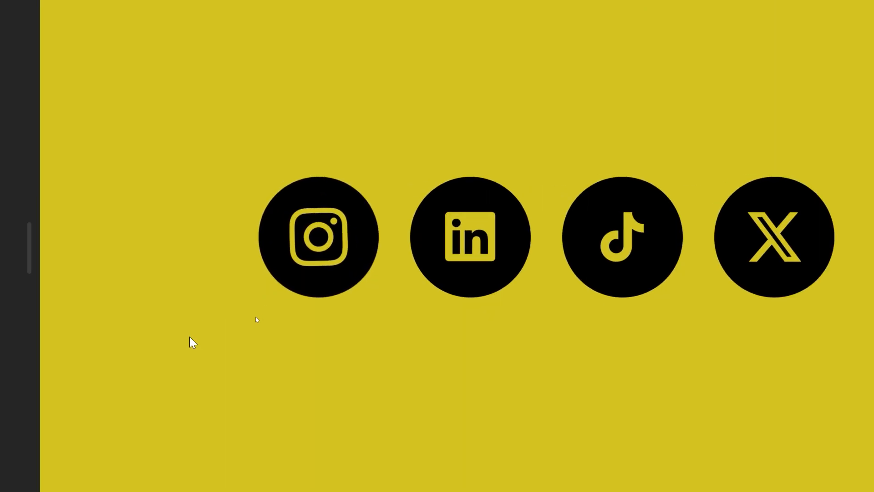
pyautogui.moveTo(308, 296)
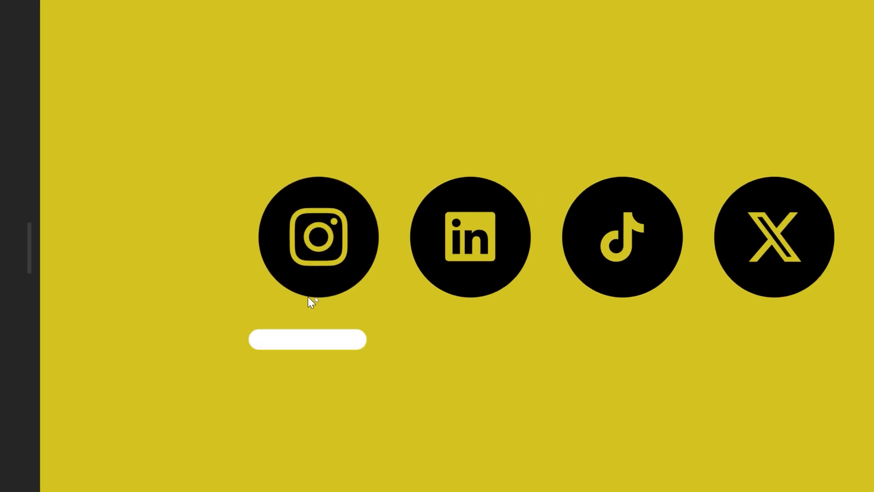
pyautogui.scroll(-1, 246, 355)
pyautogui.moveTo(328, 239)
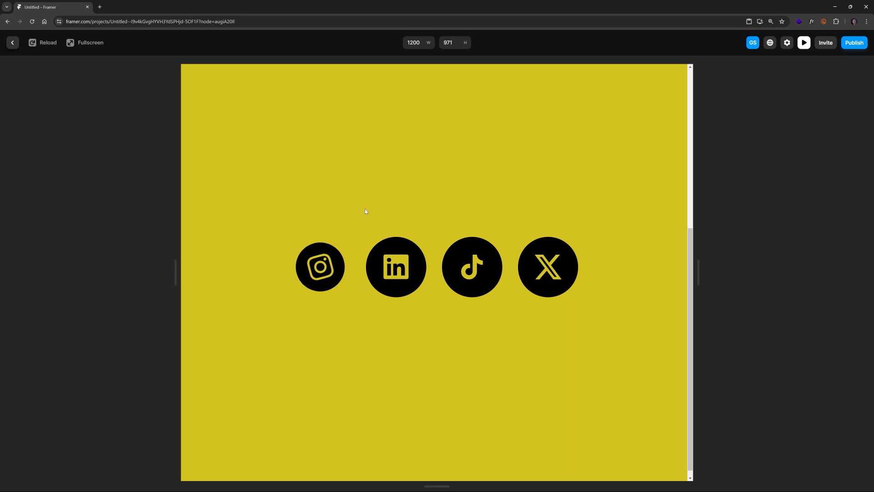
pyautogui.moveTo(320, 265)
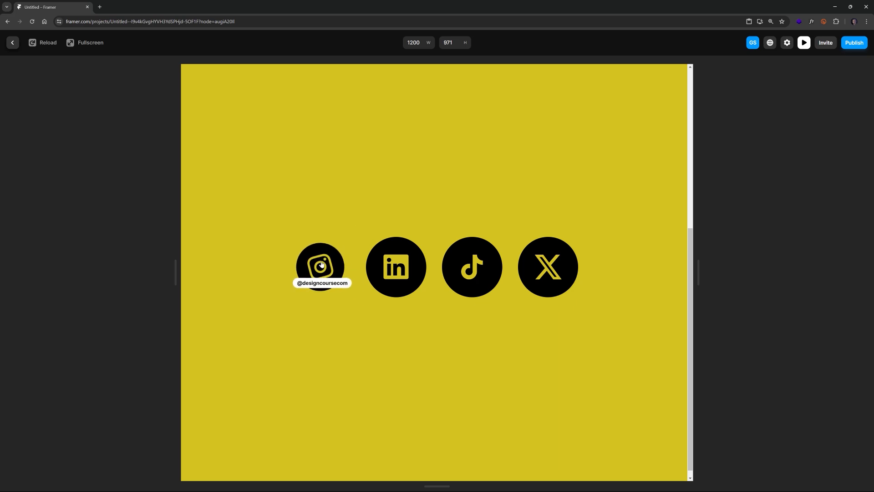
pyautogui.click(12, 42)
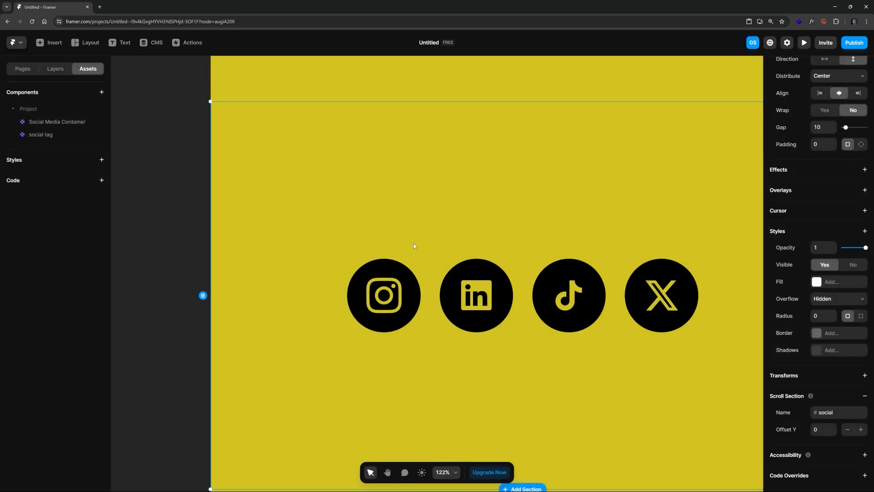
# Step: Try the Replace mode for the Instagram icon's custom cursor in the preview, and set the cursor back to Follow
pyautogui.scroll(-3, 520, 245)
pyautogui.press('space')
pyautogui.moveTo(674, 271); pyautogui.dragTo(605, 274)
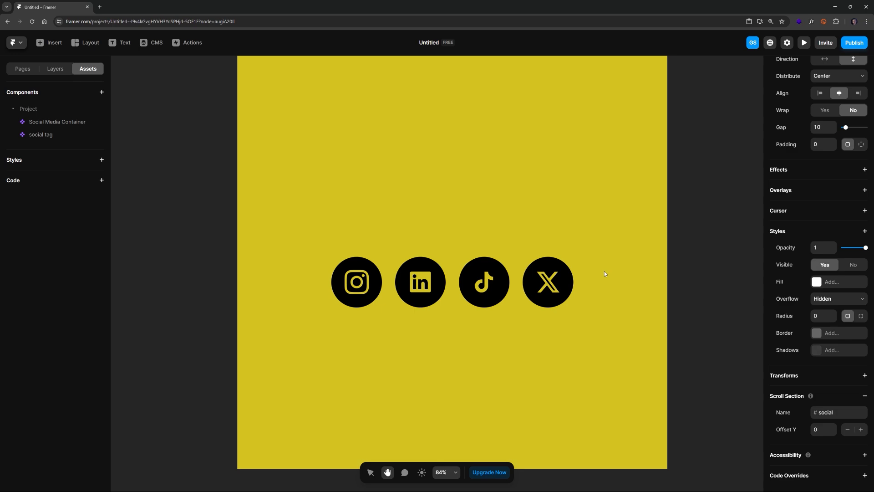
pyautogui.click(373, 286)
pyautogui.click(837, 297)
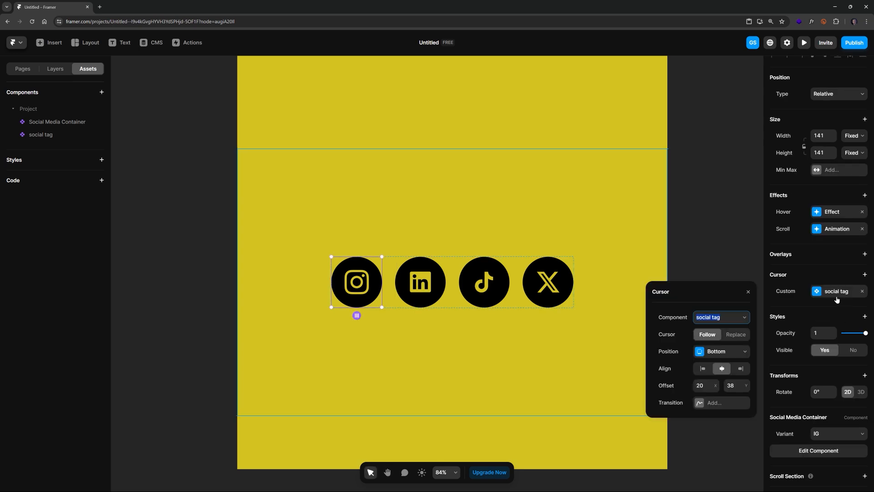
pyautogui.click(736, 334)
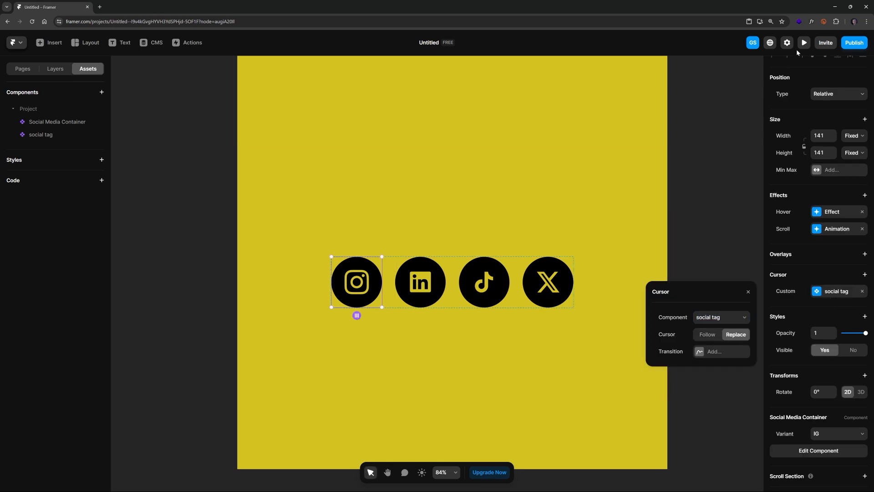
pyautogui.click(803, 43)
pyautogui.scroll(-5, 390, 339)
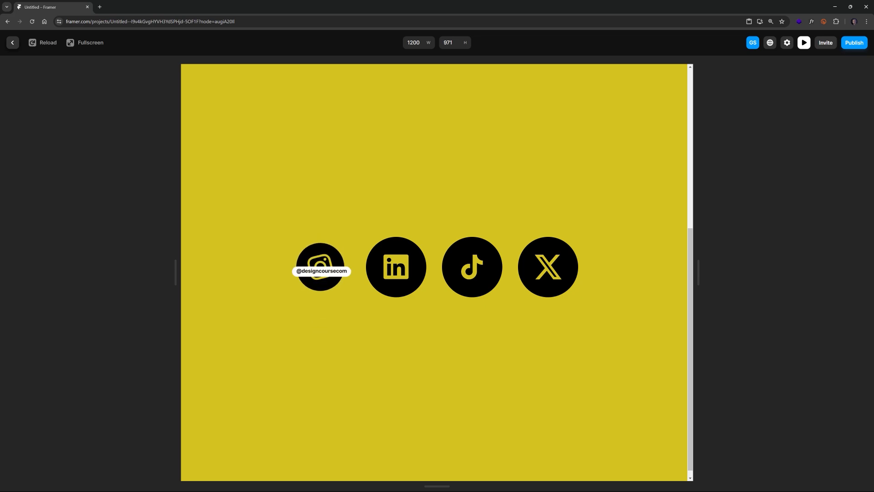
pyautogui.click(12, 43)
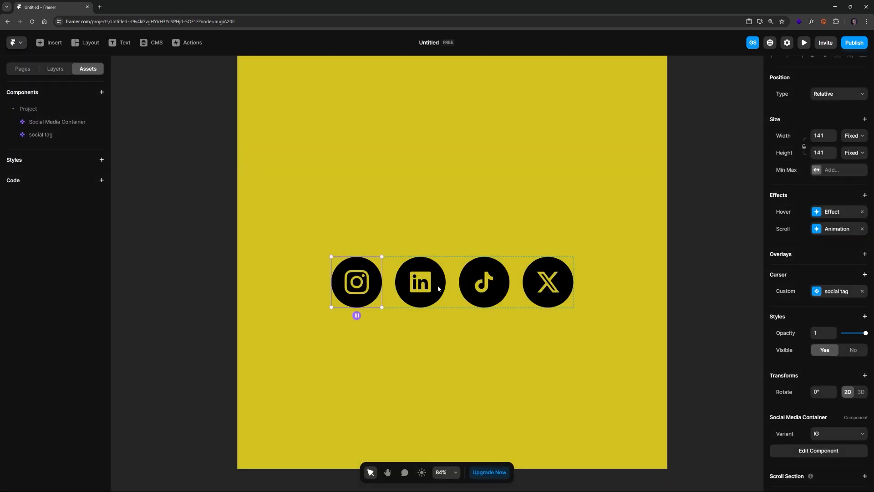
pyautogui.click(840, 292)
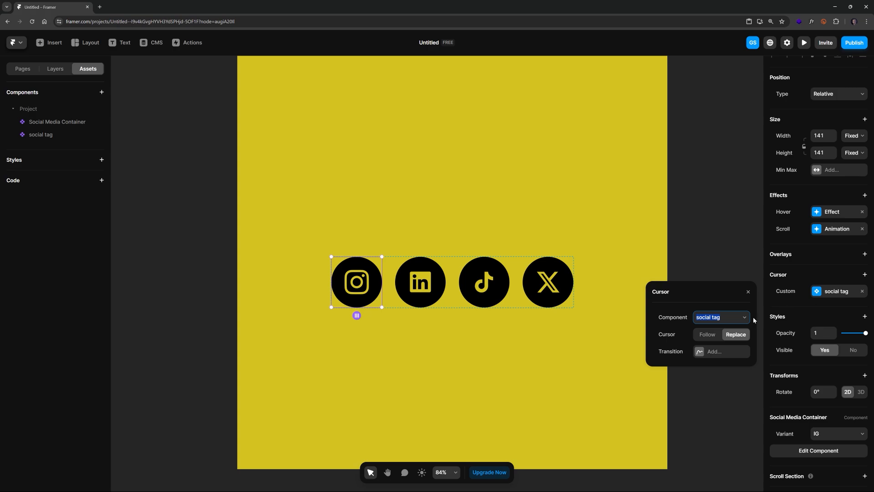
pyautogui.click(710, 335)
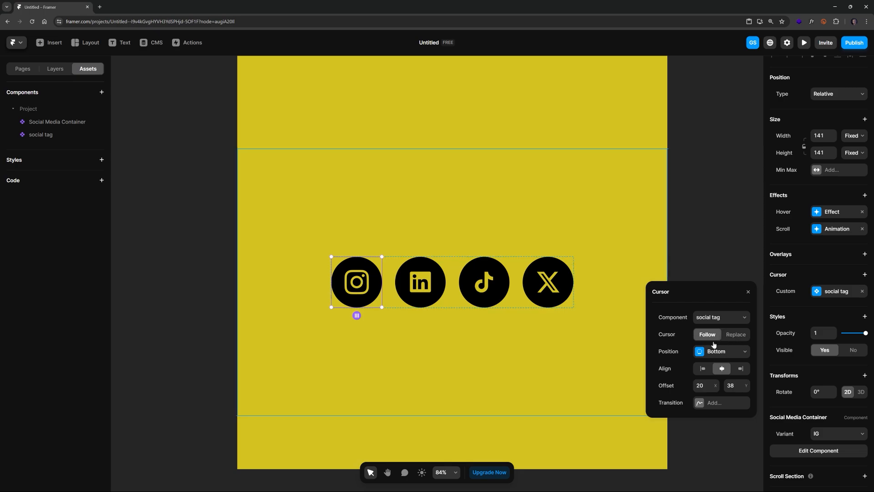
# Step: Add a Spring transition to the Instagram icon's custom cursor and test it in the page preview
pyautogui.click(713, 403)
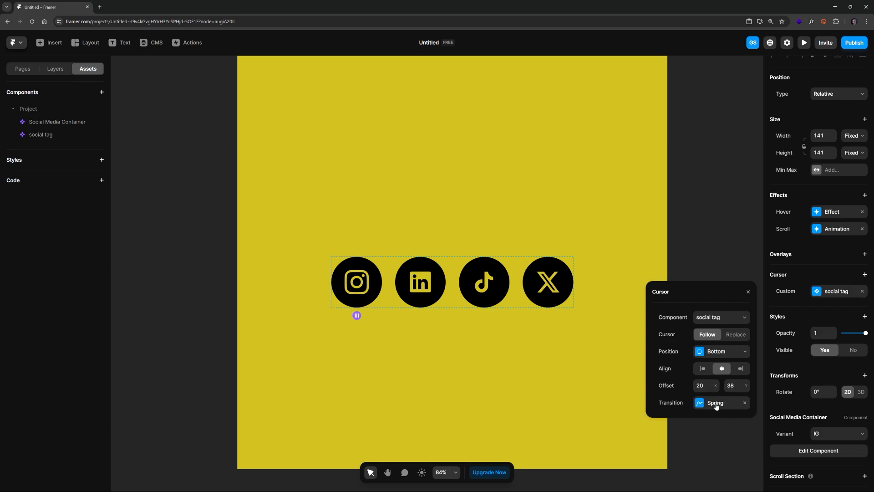
pyautogui.click(715, 404)
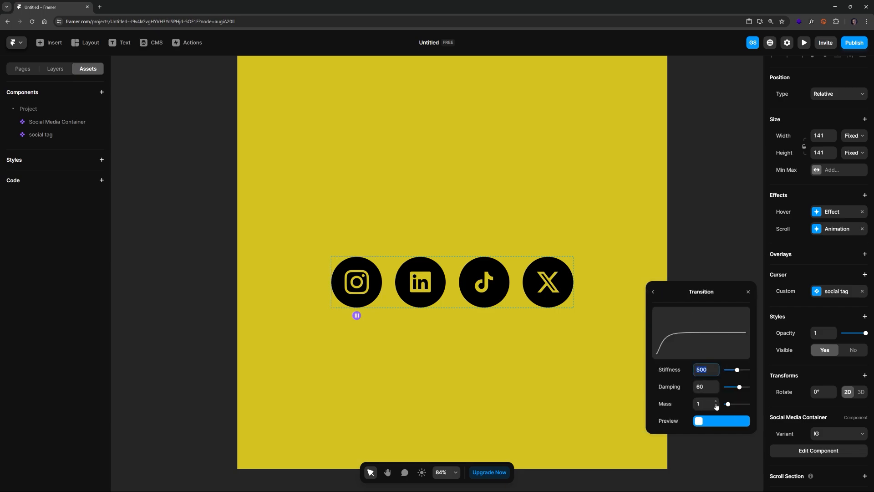
pyautogui.click(653, 292)
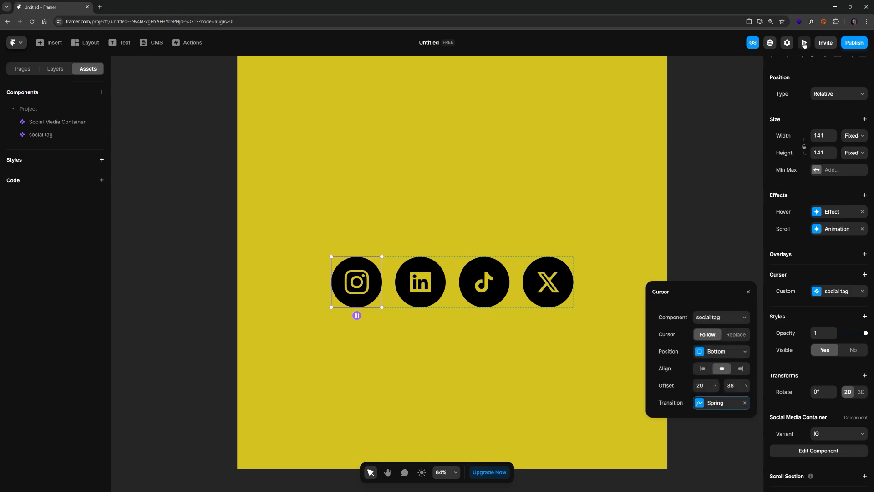
pyautogui.click(805, 43)
pyautogui.scroll(-5, 581, 226)
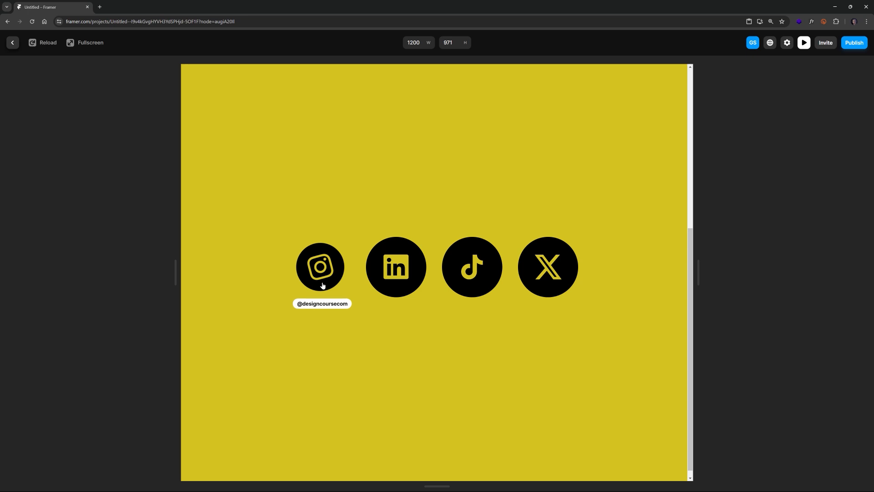
pyautogui.click(12, 42)
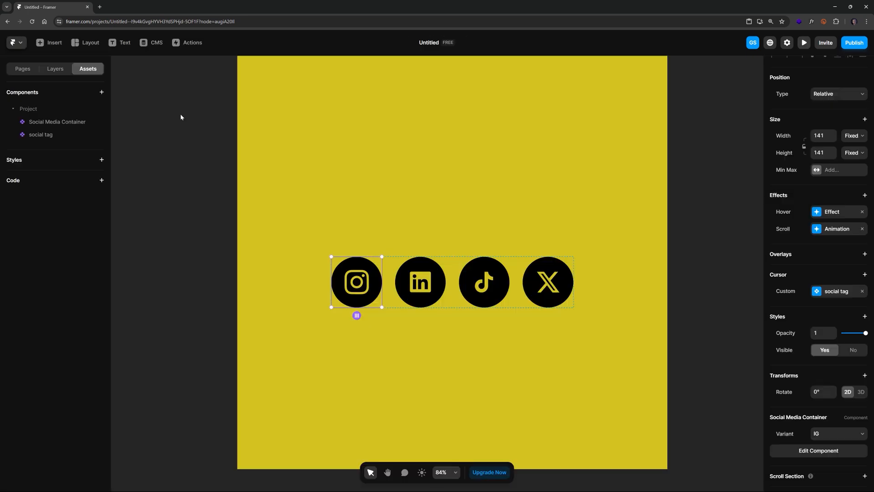
# Step: Examine the Spring transition settings of the Instagram icon's hover effect
pyautogui.click(832, 212)
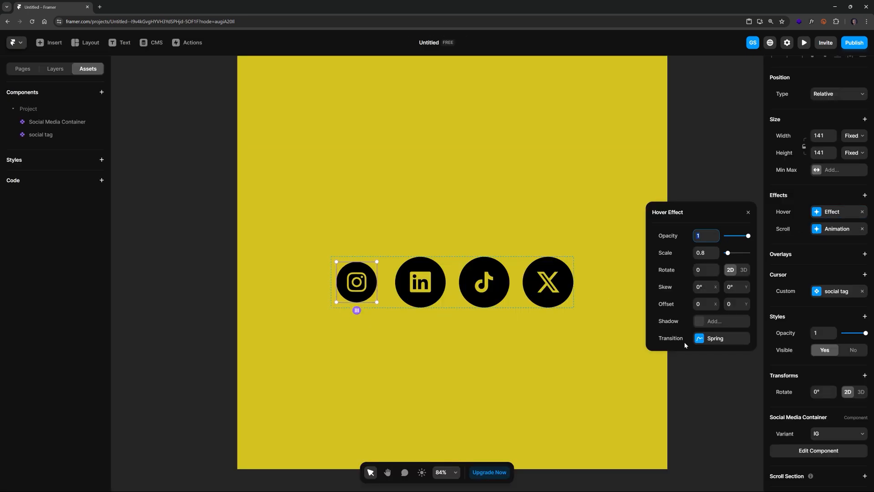
pyautogui.click(718, 339)
pyautogui.click(659, 217)
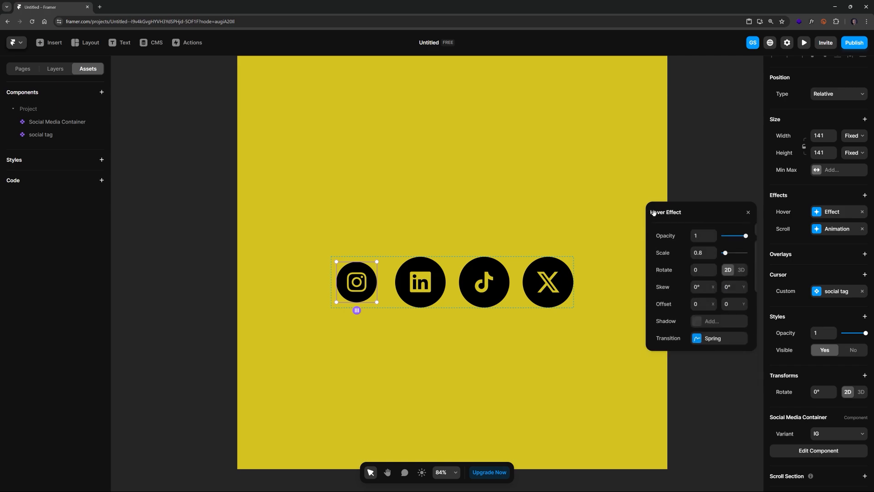
pyautogui.rightClick(732, 341)
pyautogui.click(682, 343)
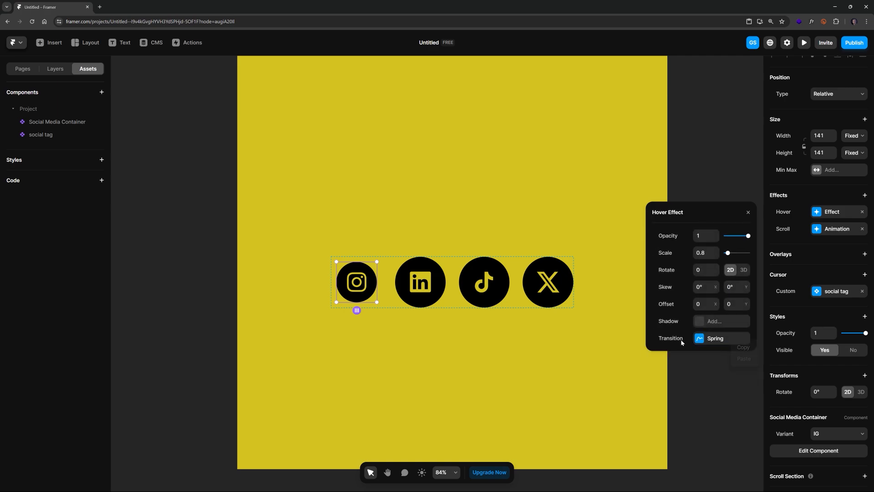
pyautogui.click(715, 341)
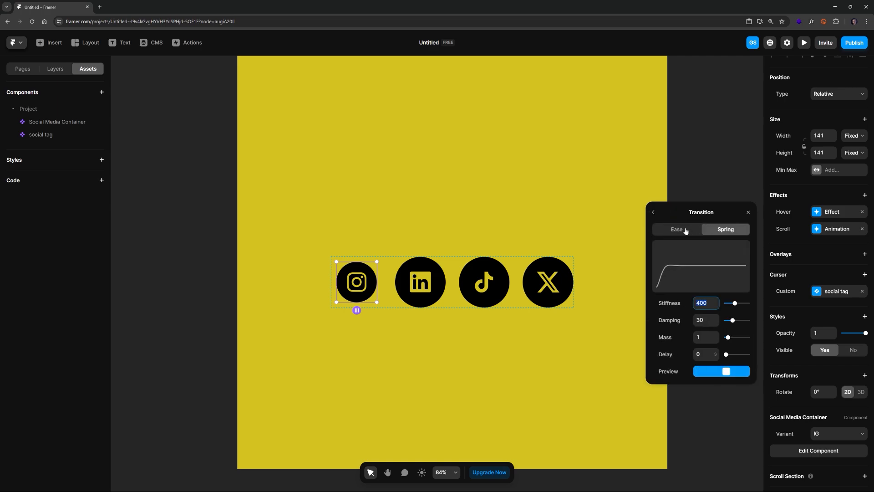
pyautogui.click(654, 214)
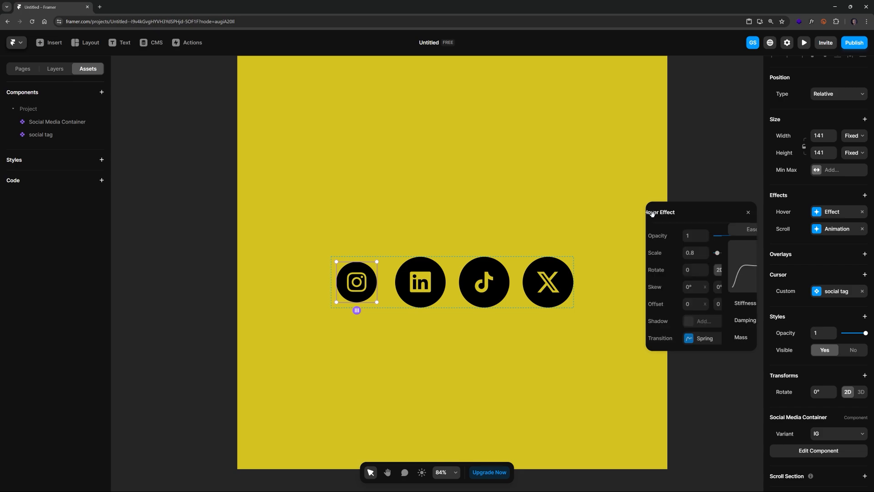
# Step: Remove the transition from the Instagram icon's custom cursor and preview the page without it
pyautogui.click(819, 196)
pyautogui.click(793, 296)
pyautogui.click(825, 293)
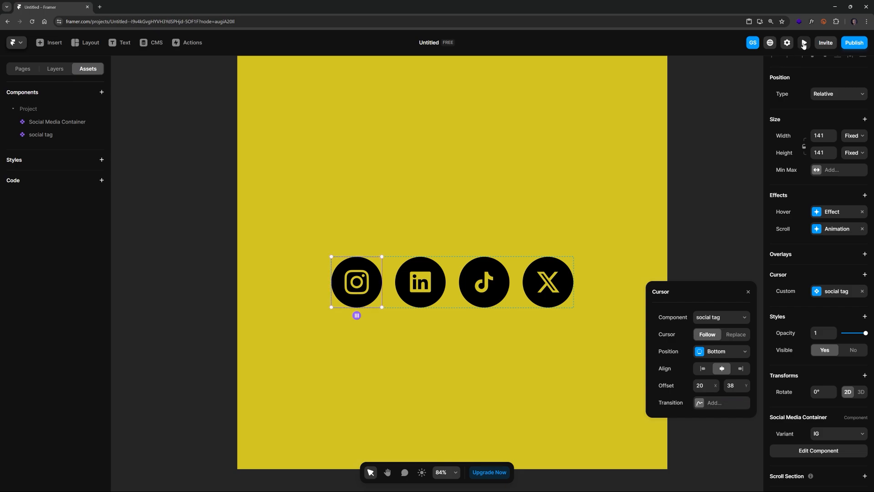
pyautogui.click(804, 43)
pyautogui.scroll(-5, 377, 238)
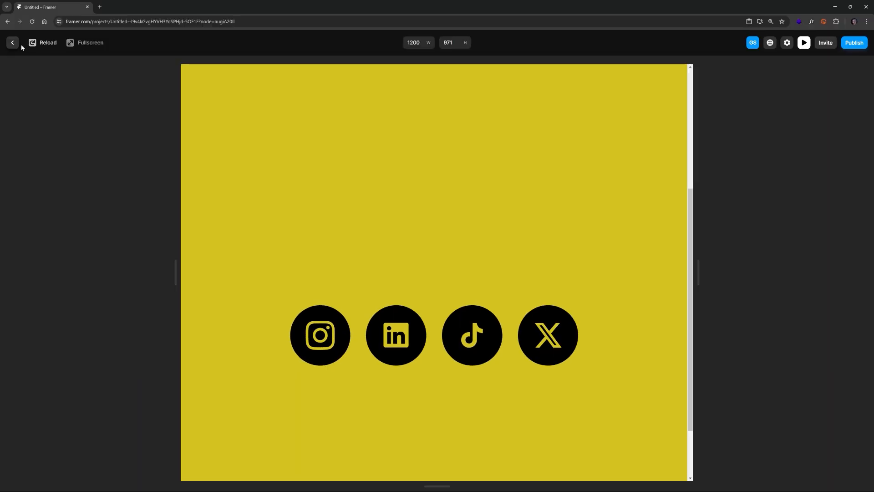
pyautogui.click(13, 43)
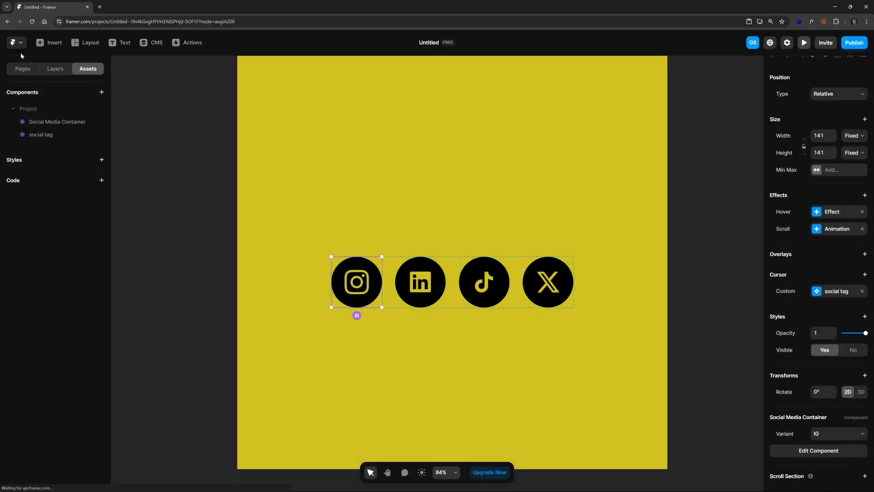
# Step: Give the Instagram icon's following cursor a Spring transition again and preview the social media icons
pyautogui.click(838, 295)
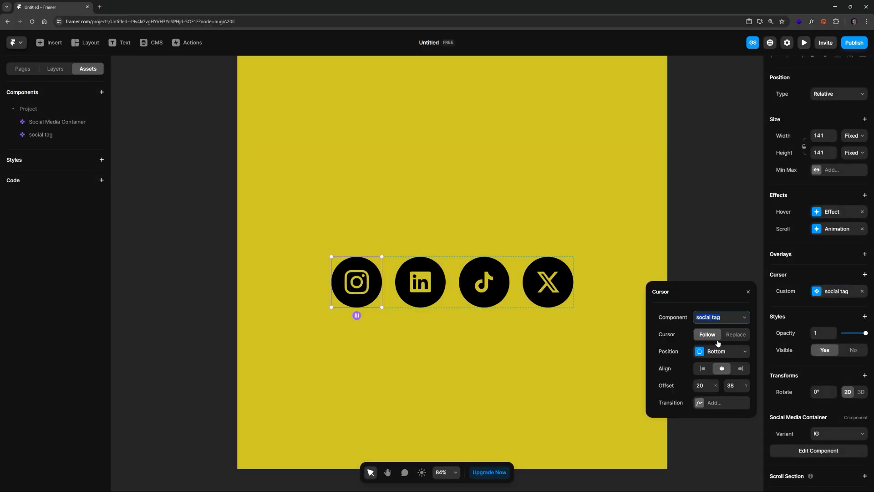
pyautogui.click(711, 404)
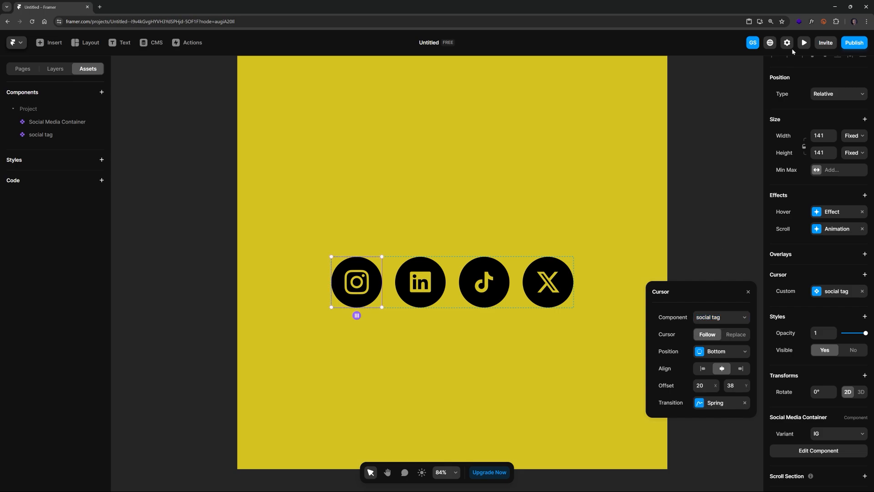
pyautogui.click(804, 43)
pyautogui.scroll(-5, 511, 222)
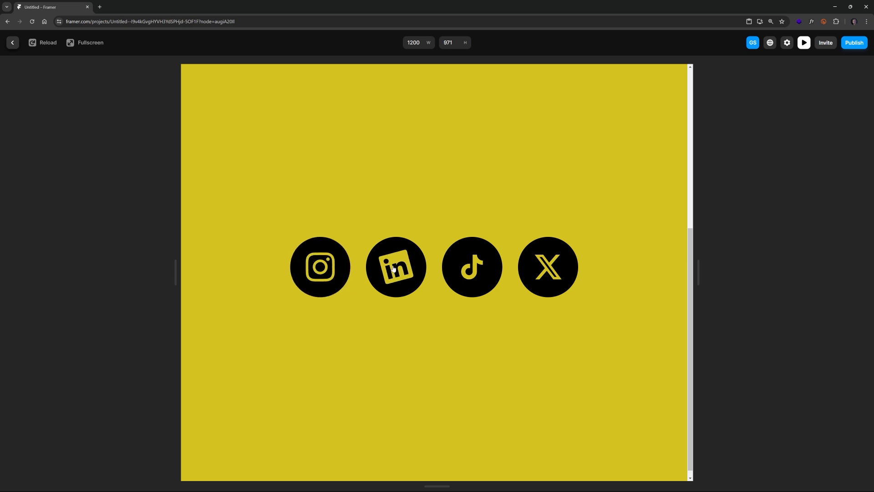
pyautogui.click(12, 43)
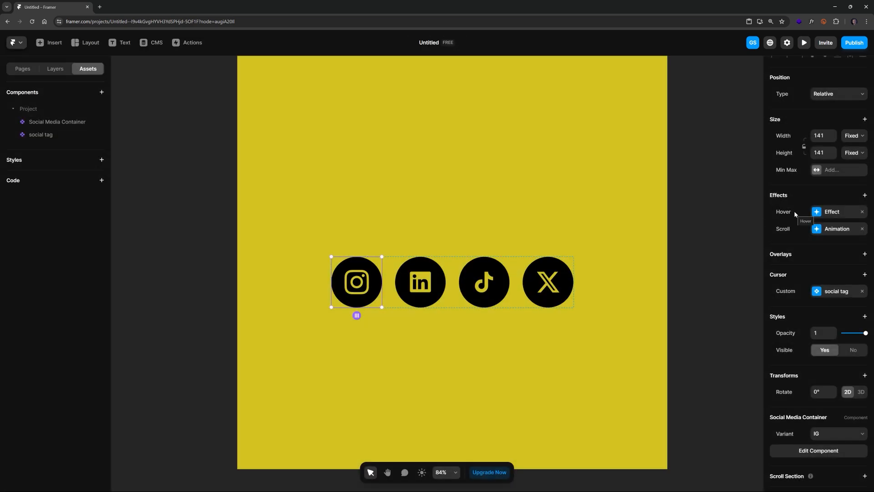
# Step: Copy the Instagram icon's hover effect and paste it onto the LinkedIn, TikTok and X icons
pyautogui.click(807, 195)
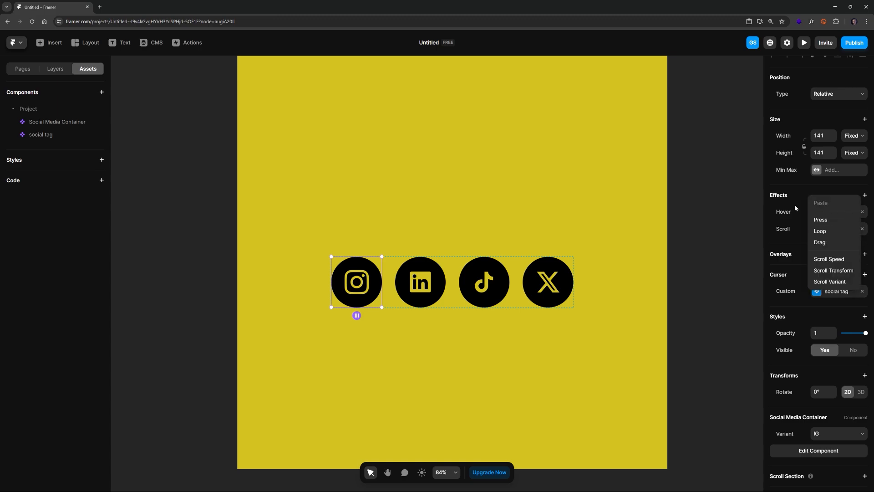
pyautogui.rightClick(794, 210)
pyautogui.click(800, 217)
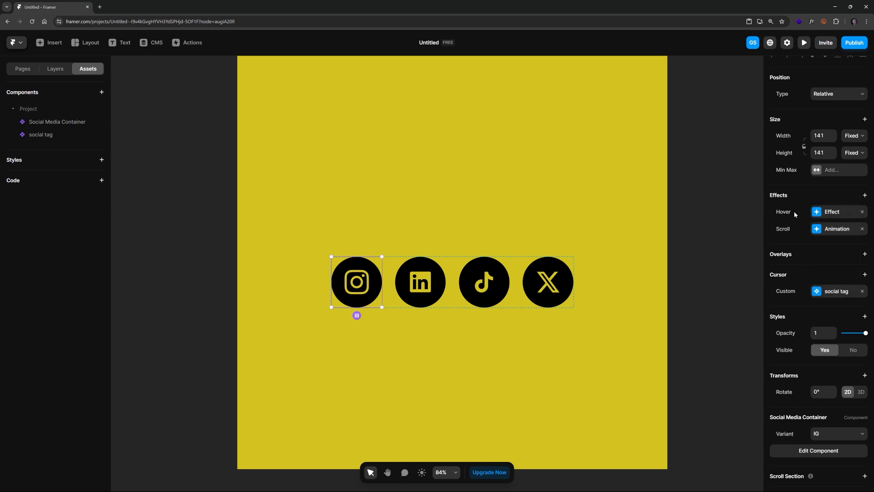
pyautogui.rightClick(795, 212)
pyautogui.click(800, 214)
pyautogui.click(420, 282)
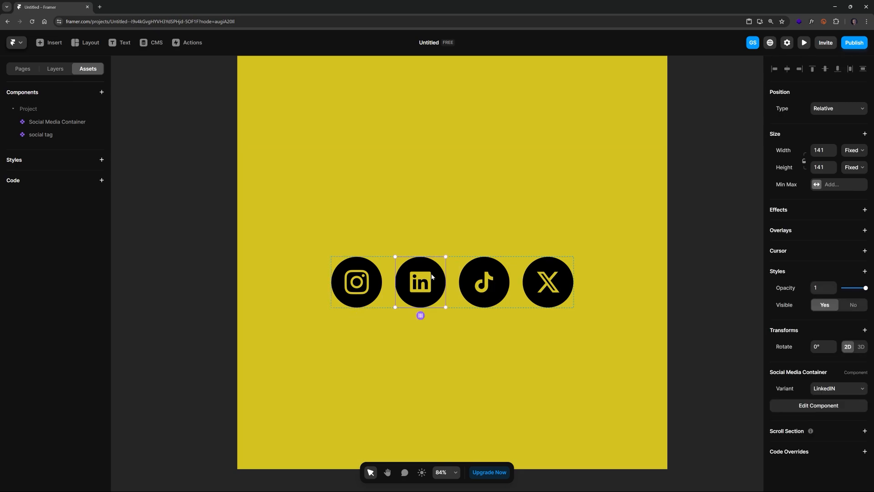
pyautogui.keyDown('shift'); pyautogui.click(494, 281); pyautogui.keyUp('shift')
pyautogui.keyDown('shift'); pyautogui.click(553, 286); pyautogui.keyUp('shift')
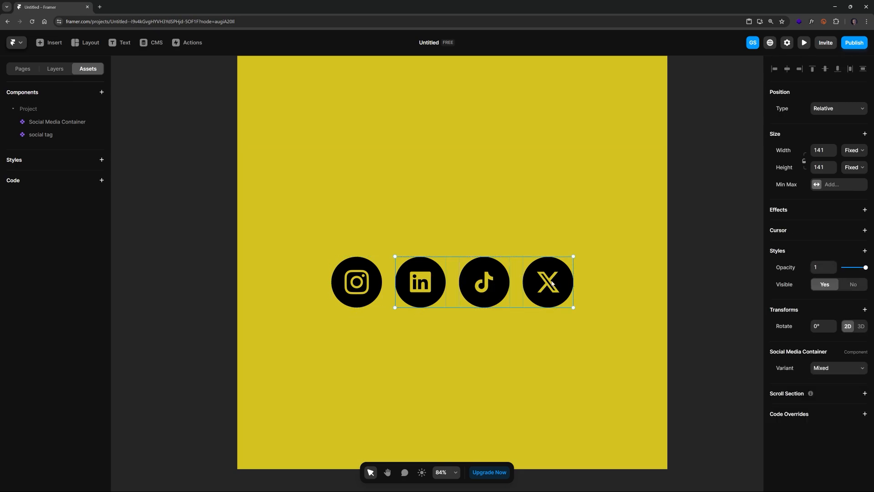
pyautogui.click(813, 216)
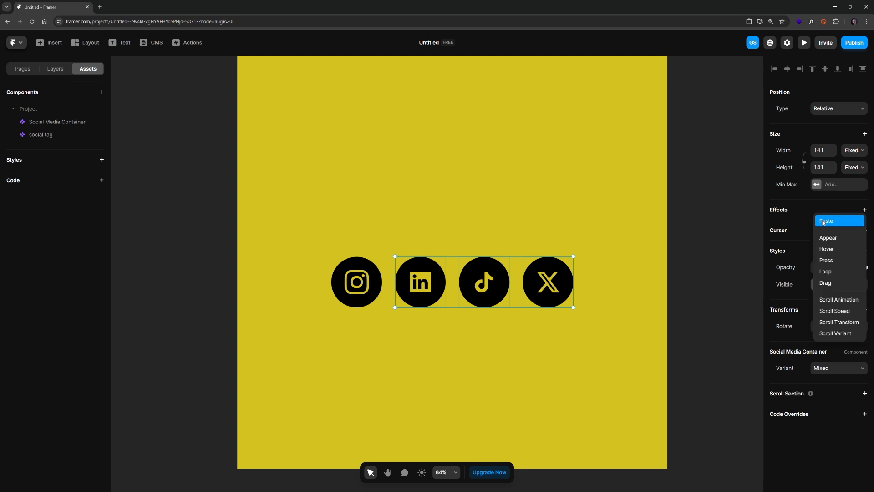
pyautogui.click(822, 220)
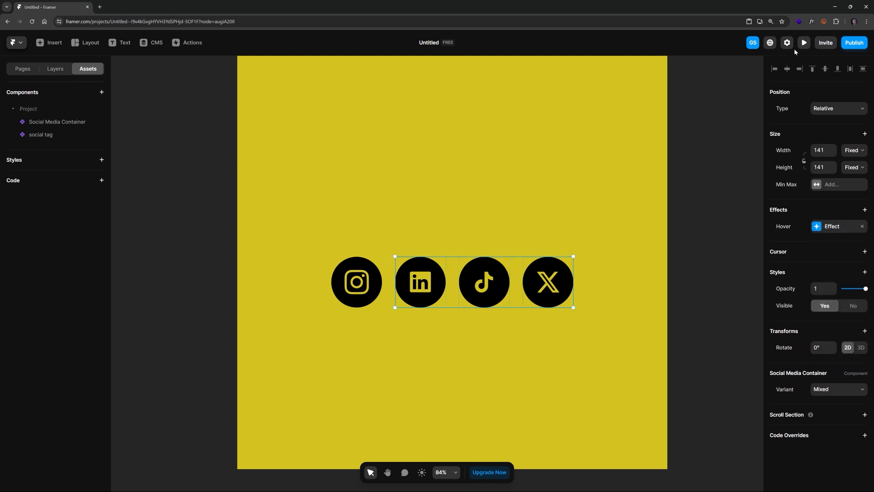
# Step: Preview the page and test the hover effect on the social media icons
pyautogui.click(804, 42)
pyautogui.scroll(-5, 567, 205)
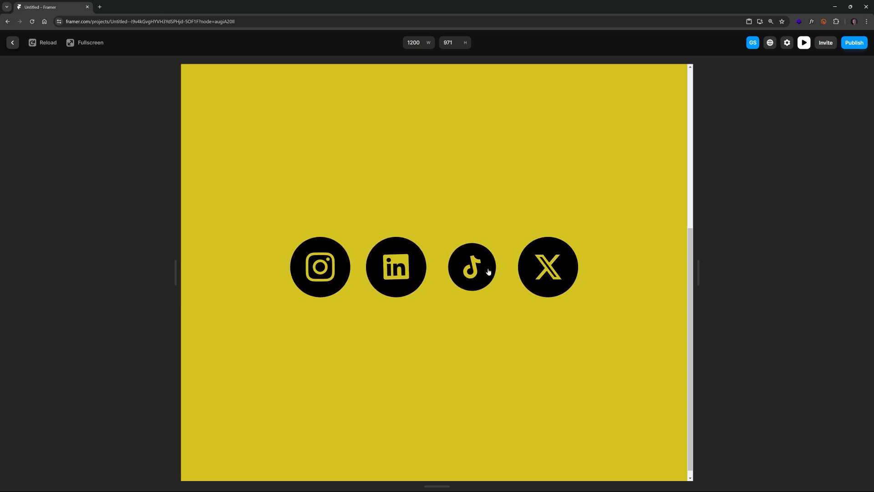
pyautogui.click(12, 42)
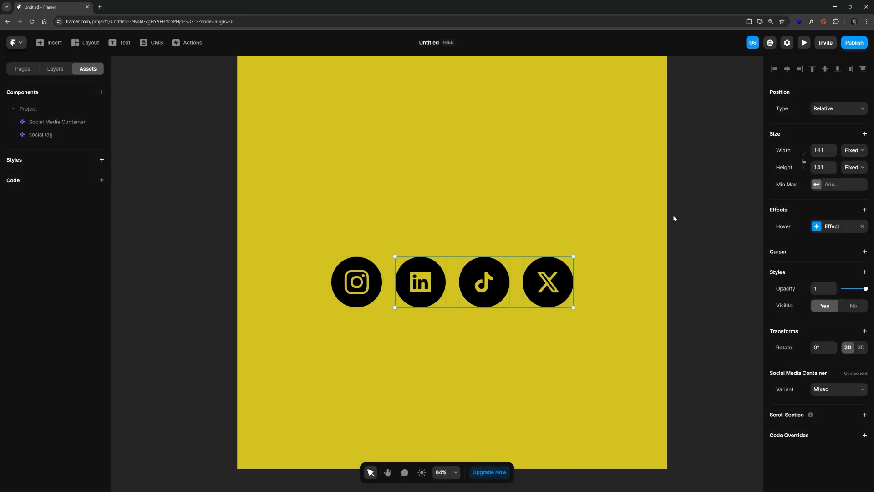
# Step: Copy the Instagram icon's scroll animation and paste it onto the LinkedIn, TikTok and X icons
pyautogui.click(353, 278)
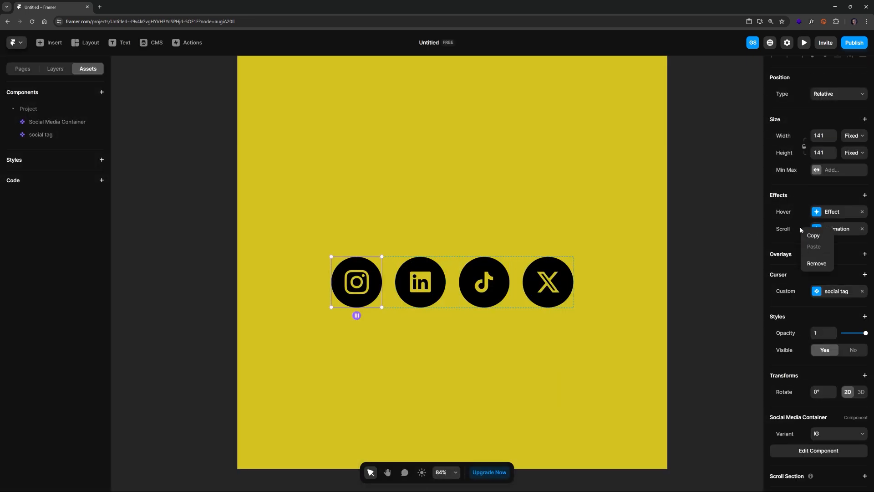
pyautogui.click(418, 281)
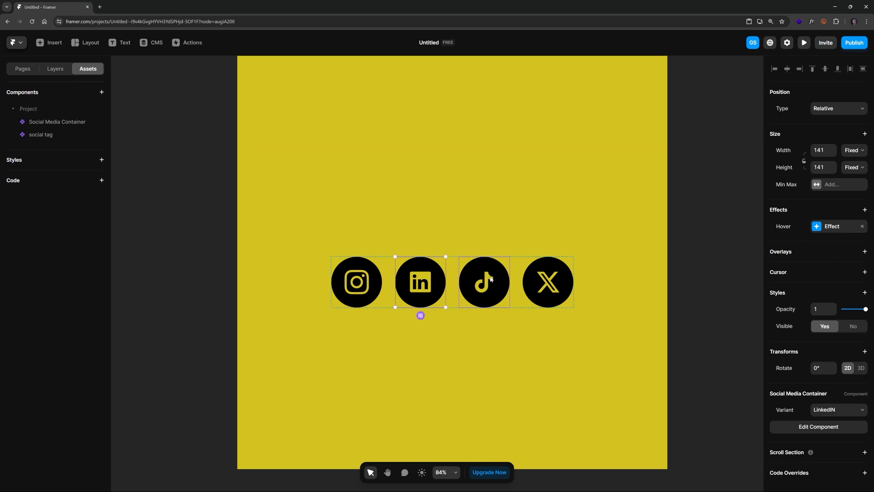
pyautogui.keyDown('shift'); pyautogui.click(484, 280); pyautogui.keyUp('shift')
pyautogui.keyDown('shift'); pyautogui.click(559, 275); pyautogui.keyUp('shift')
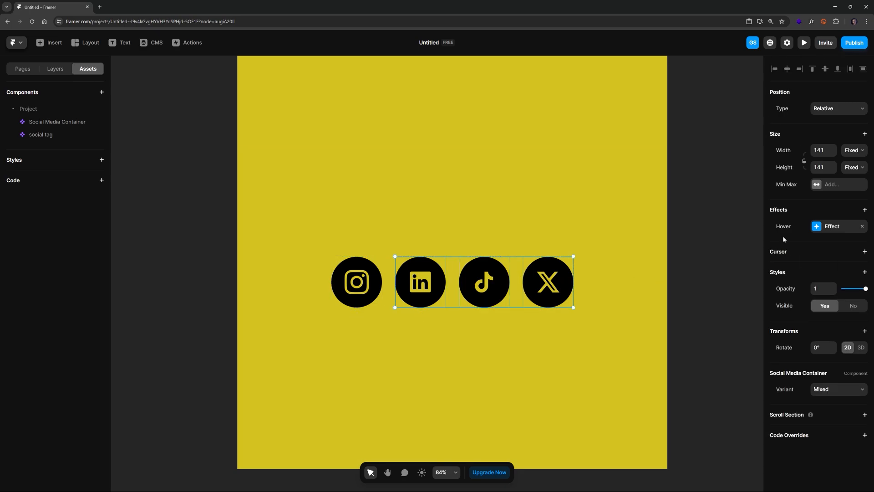
pyautogui.click(806, 210)
pyautogui.click(823, 219)
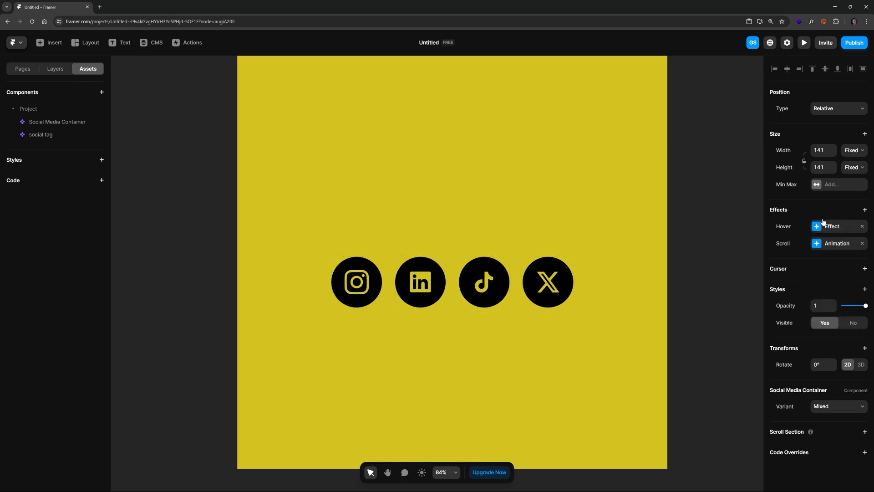
# Step: Preview the page and scroll between its sections to test the icons' scroll animations
pyautogui.click(804, 43)
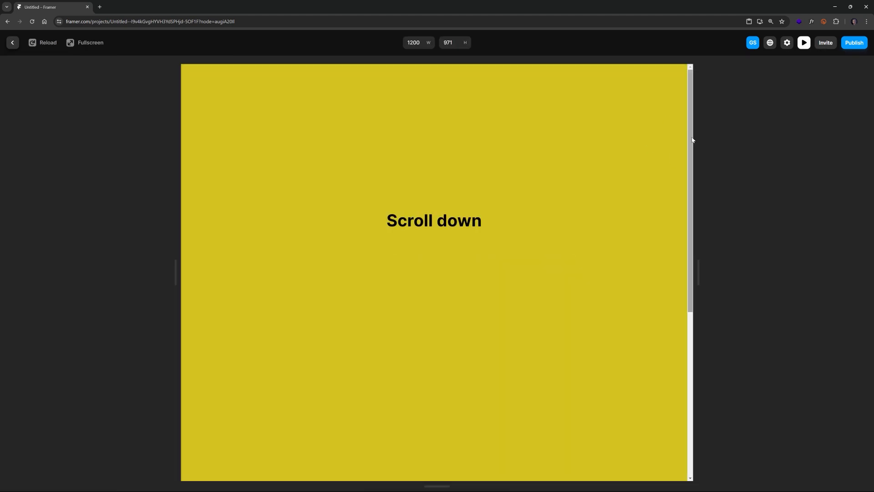
pyautogui.scroll(-5, 644, 231)
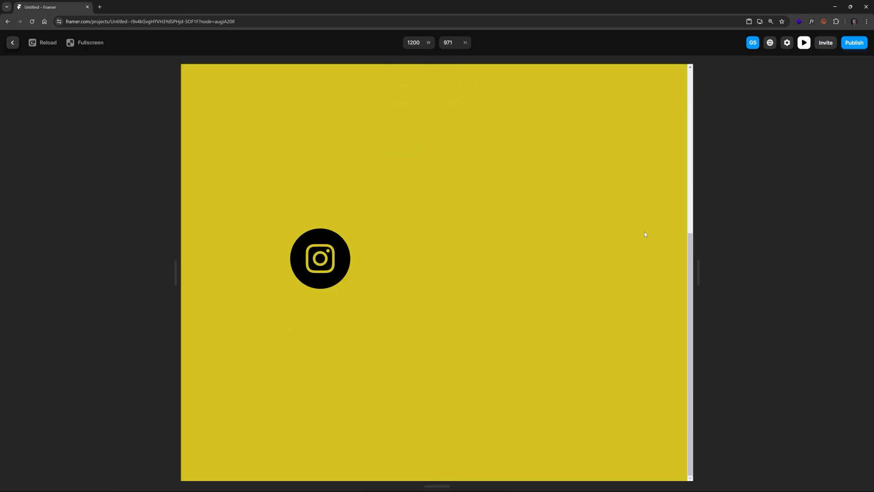
pyautogui.scroll(4, 644, 231)
pyautogui.scroll(-5, 642, 234)
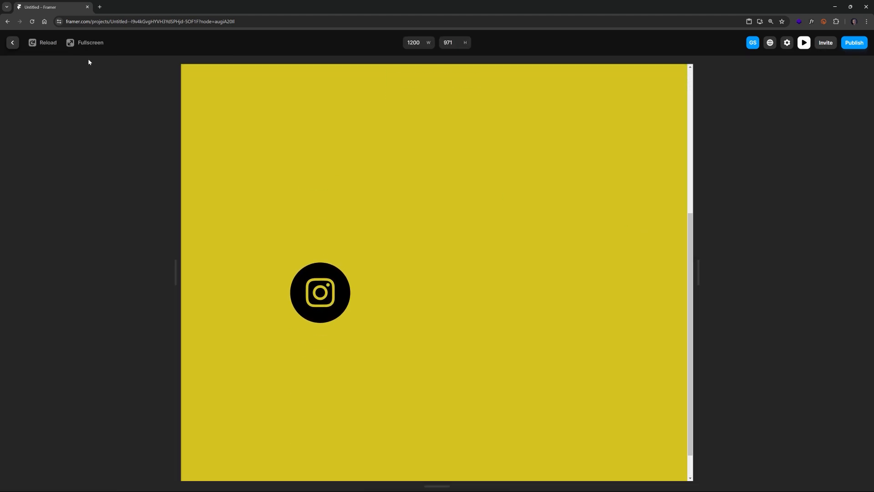
pyautogui.click(12, 43)
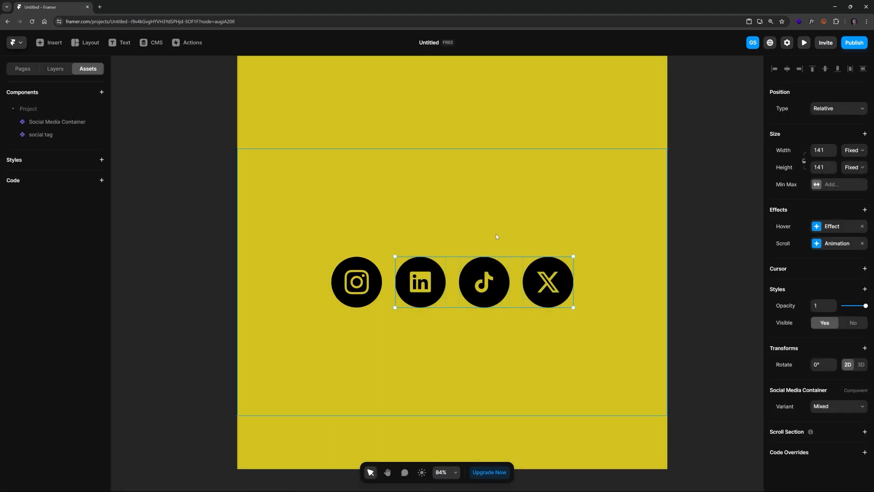
# Step: Set #social as the trigger section of the scroll animation on the LinkedIn, TikTok and X icons
pyautogui.click(482, 217)
pyautogui.click(419, 295)
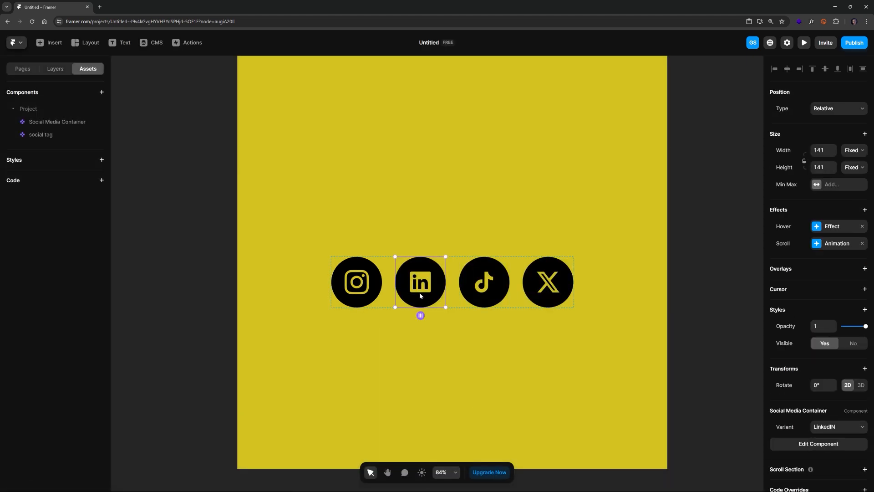
pyautogui.click(835, 248)
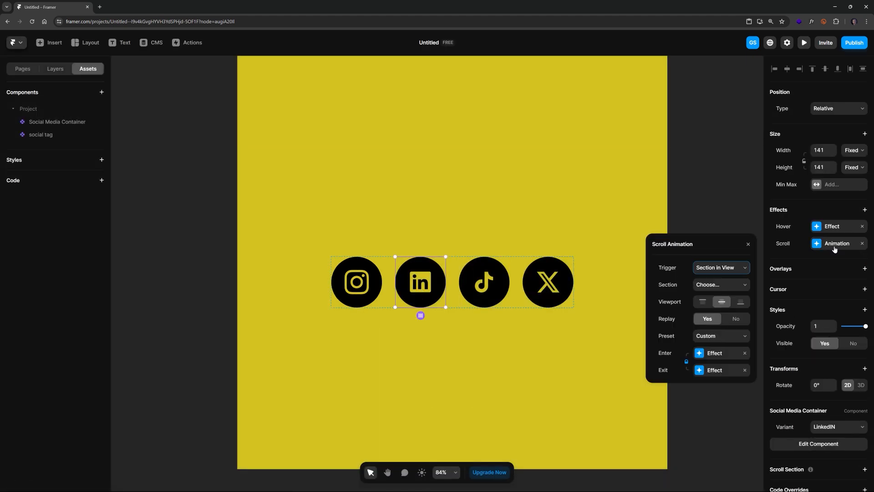
pyautogui.click(732, 286)
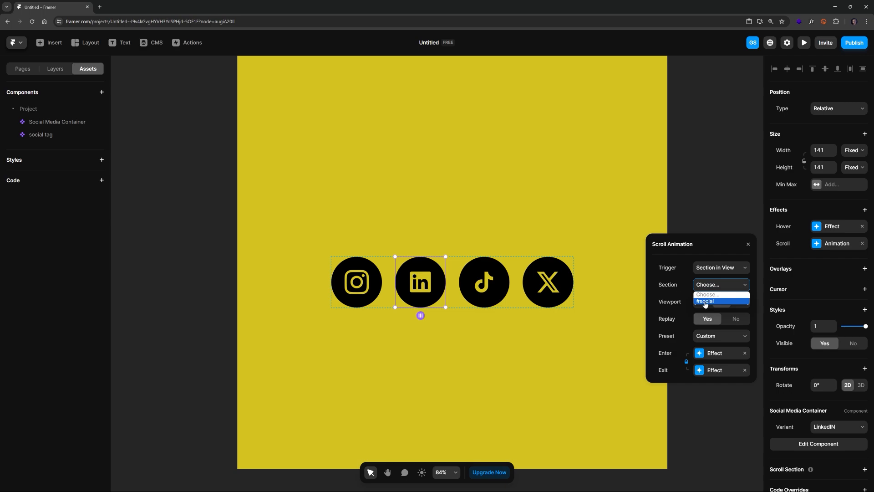
pyautogui.click(704, 301)
pyautogui.click(493, 277)
pyautogui.click(710, 286)
pyautogui.click(706, 301)
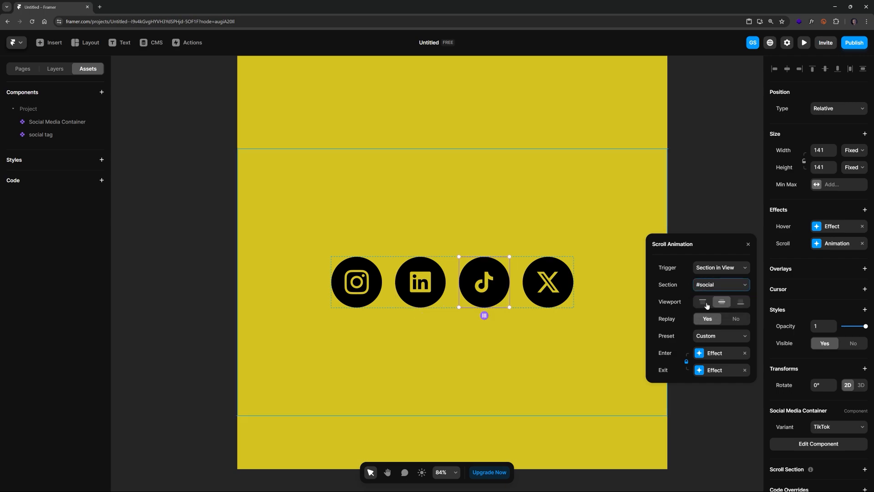
pyautogui.click(547, 280)
pyautogui.click(722, 285)
pyautogui.click(706, 301)
# Step: Preview the page and check how all four icons animate when the #social section scrolls into view
pyautogui.click(803, 43)
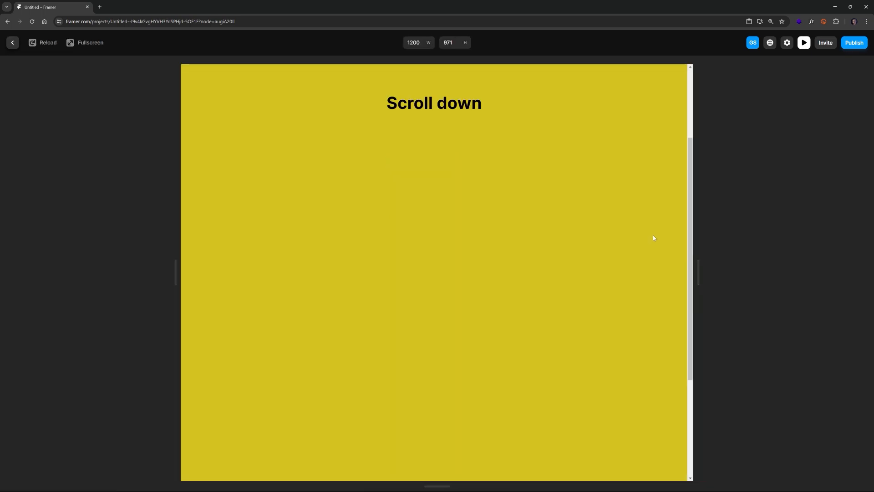
pyautogui.scroll(-5, 653, 237)
pyautogui.click(12, 43)
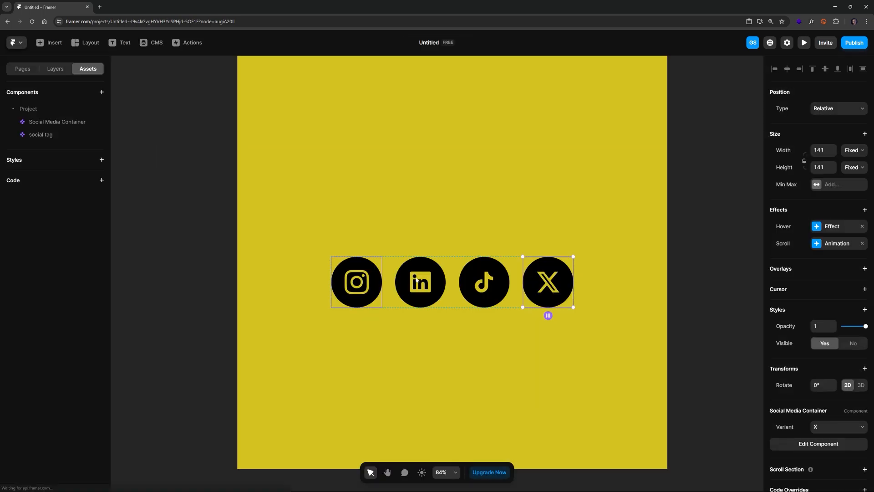
# Step: Set the Spring transition delay of the LinkedIn icon's scroll animation to 0.1
pyautogui.click(430, 279)
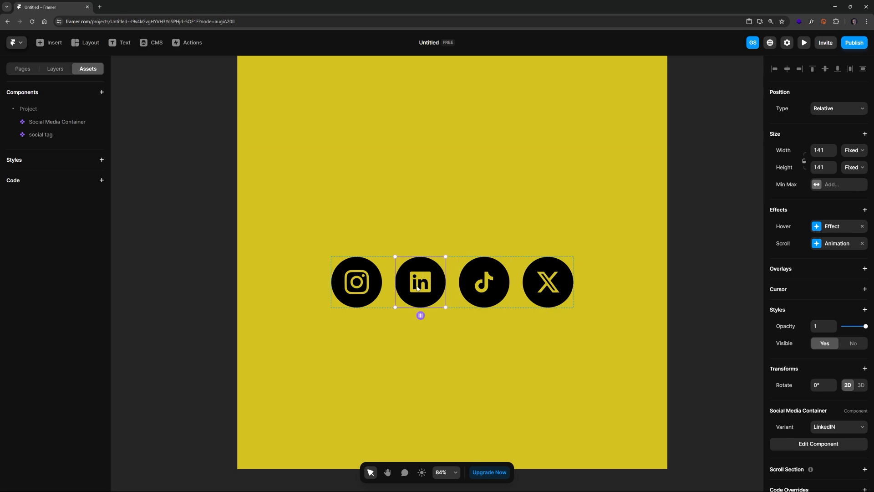
pyautogui.click(834, 246)
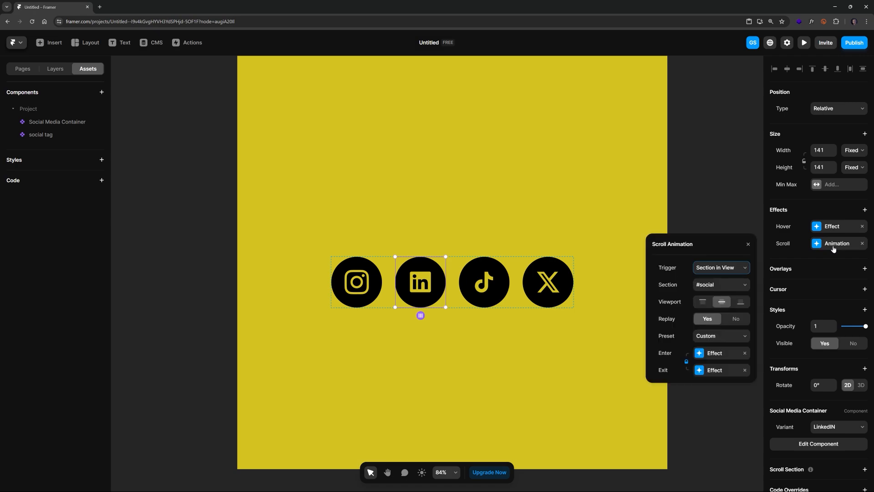
pyautogui.click(720, 353)
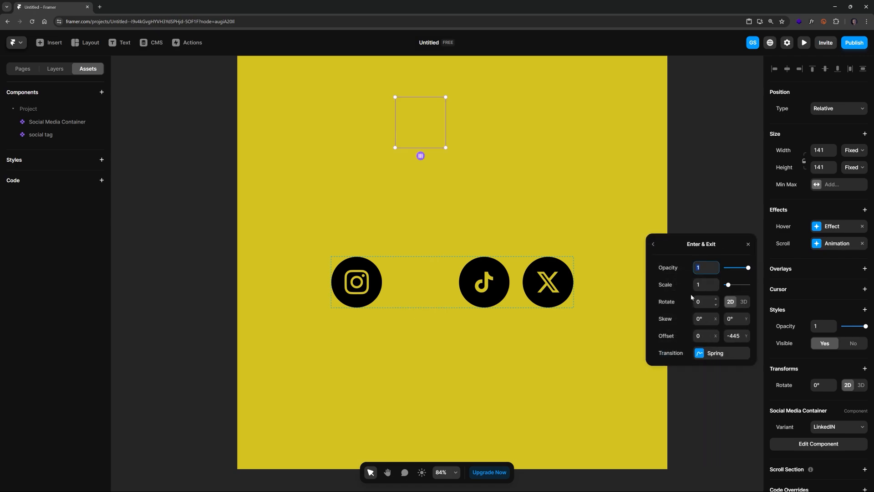
pyautogui.click(723, 354)
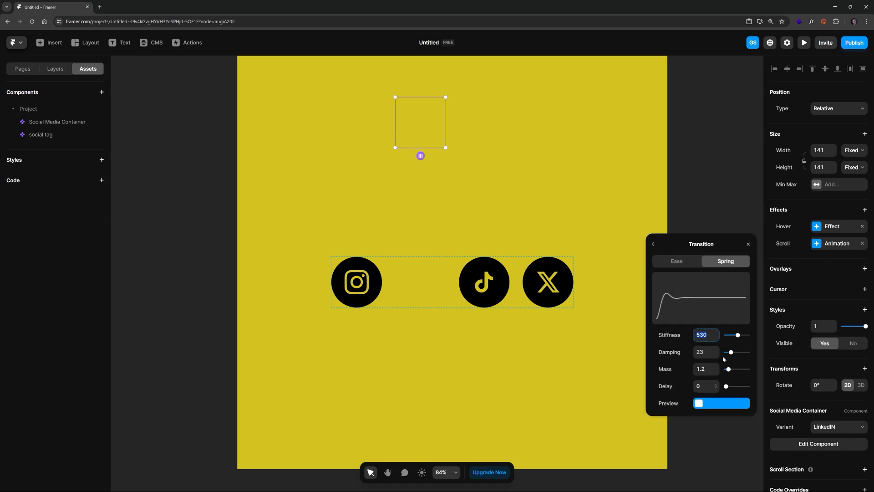
pyautogui.click(705, 387)
pyautogui.write('0.1')
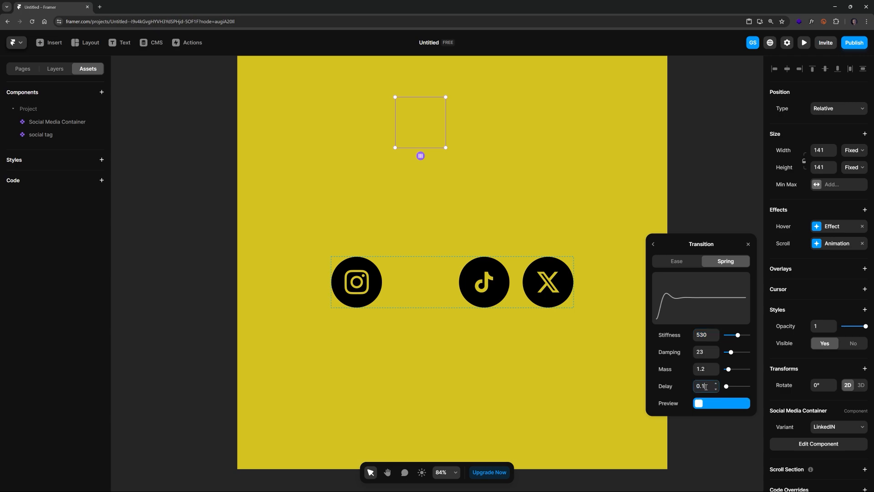
# Step: Set the scroll animation's Spring transition delay to 0.2 for the TikTok icon and 0.3 for the X icon
pyautogui.click(482, 283)
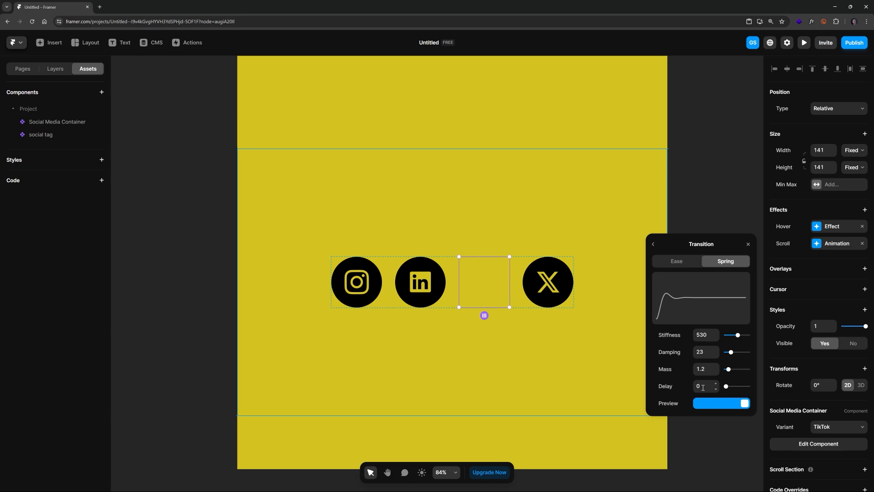
pyautogui.write('0.2')
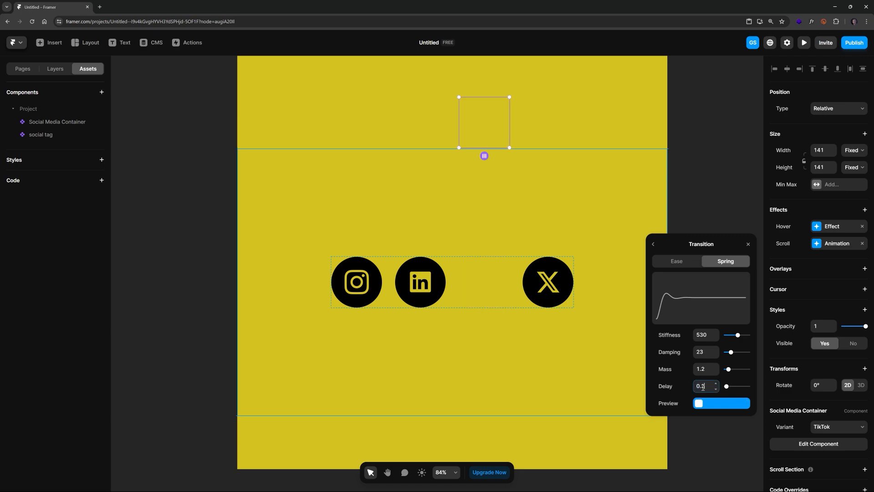
pyautogui.click(550, 292)
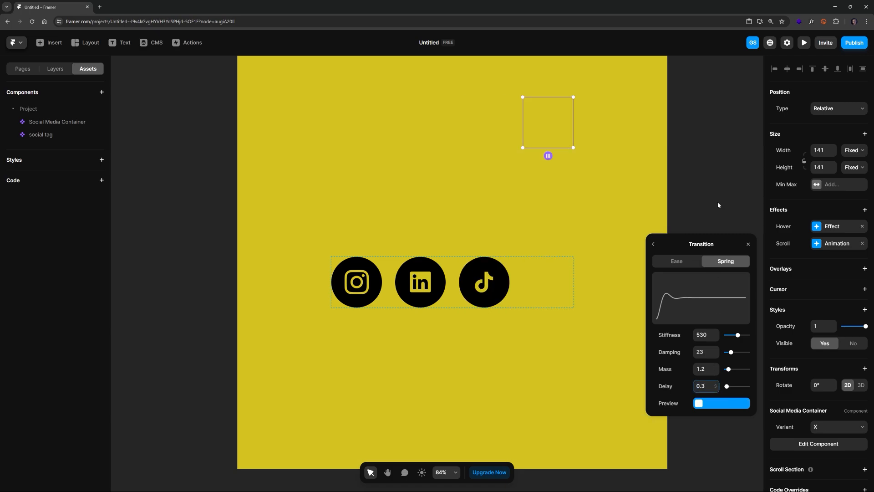
pyautogui.click(719, 205)
# Step: Preview the staggered scroll animation of the four icons, then return to the canvas and select the Scroll down section
pyautogui.click(804, 42)
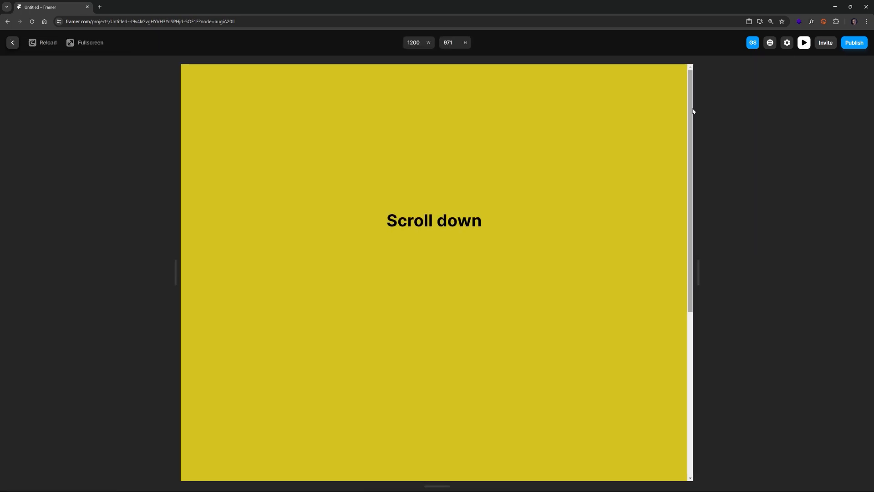
pyautogui.moveTo(690, 115); pyautogui.dragTo(593, 309)
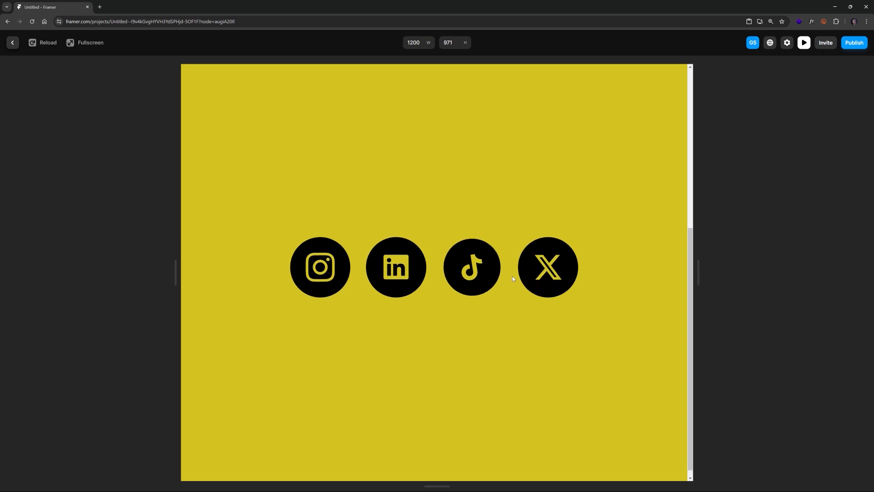
pyautogui.scroll(5, 513, 277)
pyautogui.scroll(-5, 514, 276)
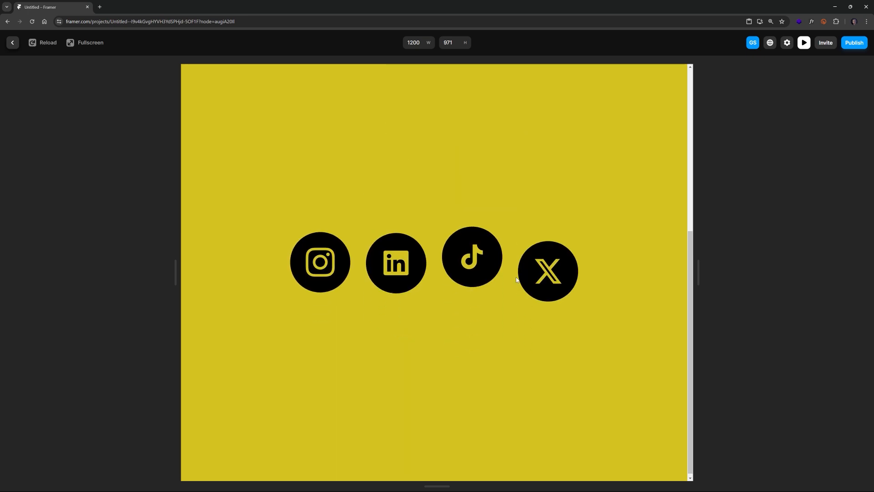
pyautogui.click(12, 43)
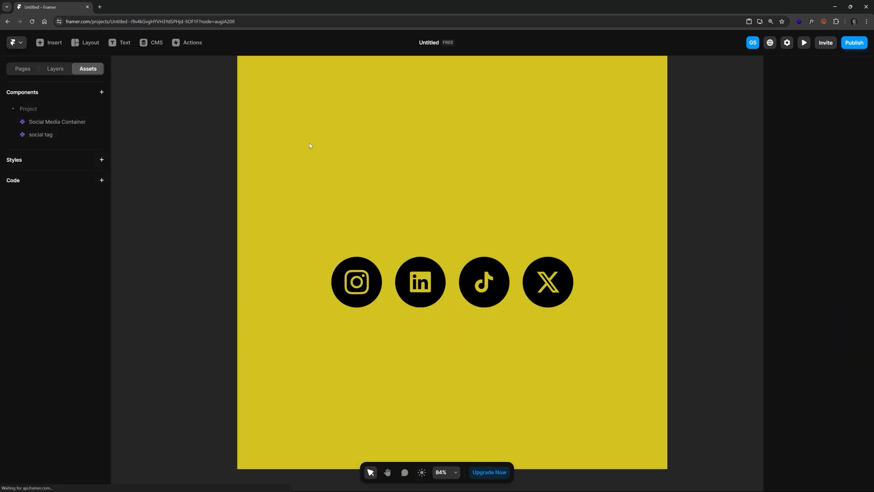
pyautogui.click(333, 139)
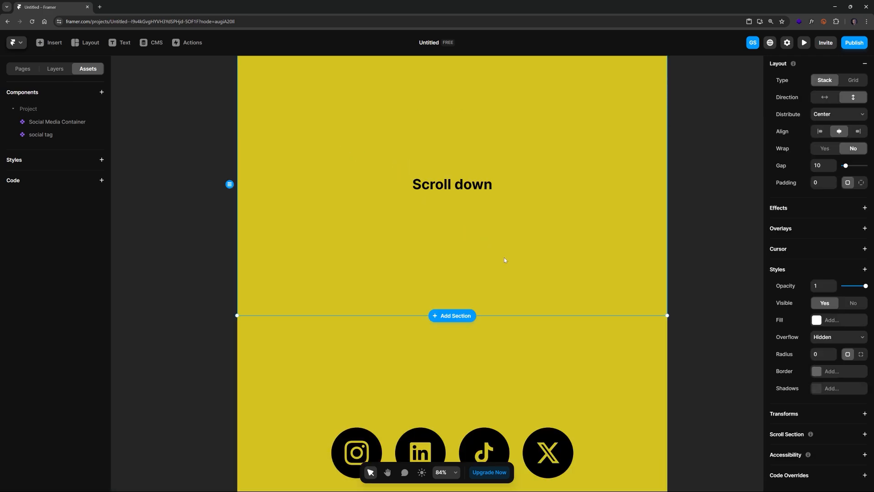
# Step: Duplicate the Scroll down section into the Desktop breakpoint so that the copy sits below the social icons section
pyautogui.scroll(4, 444, 204)
pyautogui.click(442, 214)
pyautogui.scroll(-3, 542, 250)
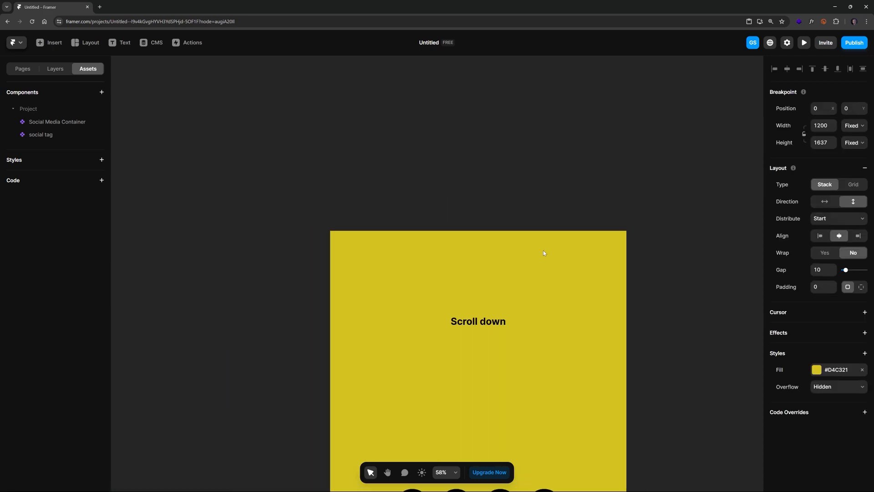
pyautogui.scroll(-2, 543, 253)
pyautogui.scroll(-2, 537, 181)
pyautogui.click(537, 181)
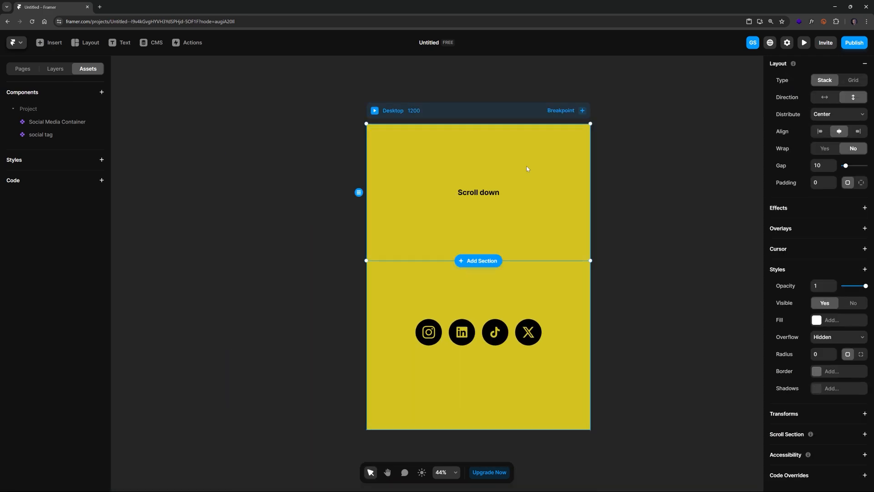
pyautogui.click(489, 112)
pyautogui.hotkey('ctrl', 'v')
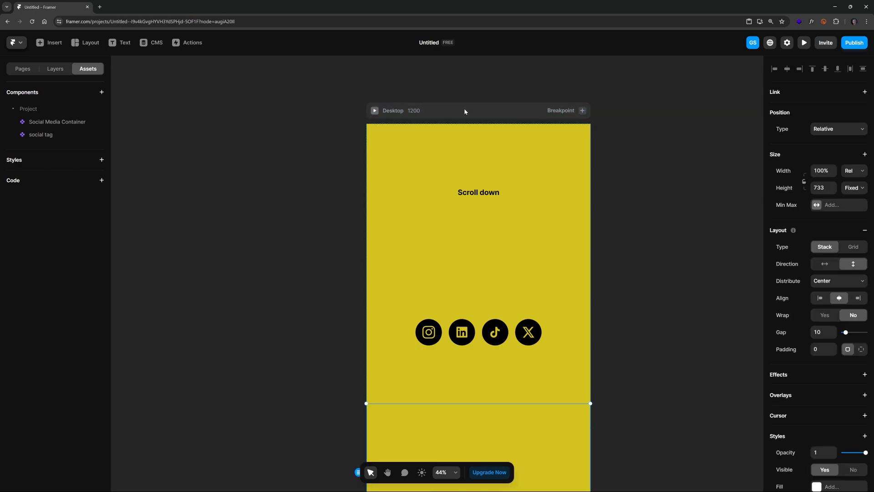
# Step: Change the text of the duplicated section below the icons to "Scroll up"
pyautogui.scroll(-4, 518, 338)
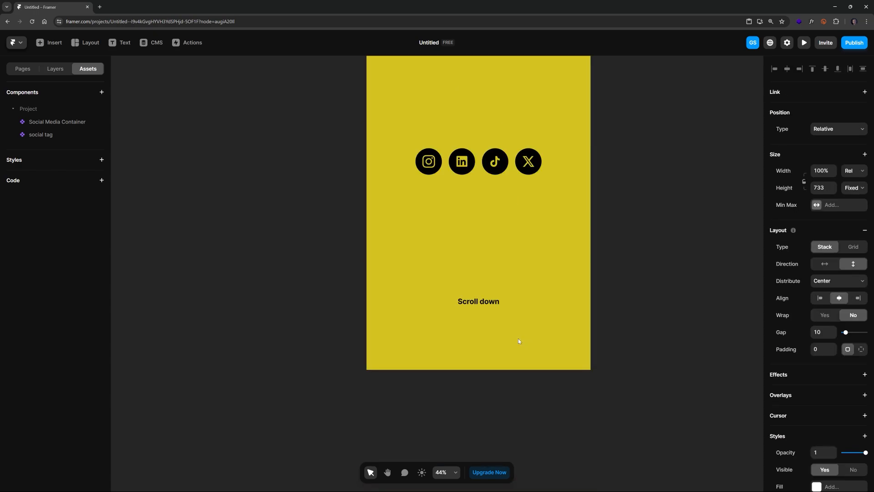
pyautogui.doubleClick(487, 303)
pyautogui.doubleClick(490, 301)
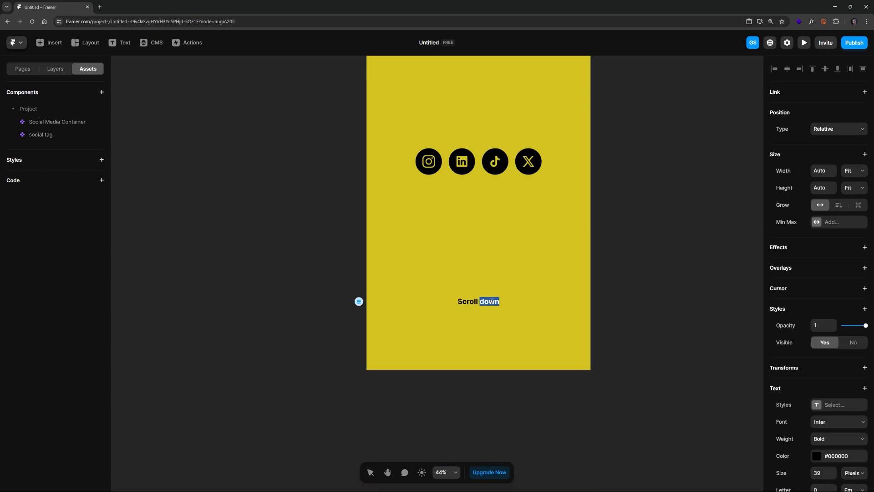
pyautogui.write('up')
pyautogui.click(627, 253)
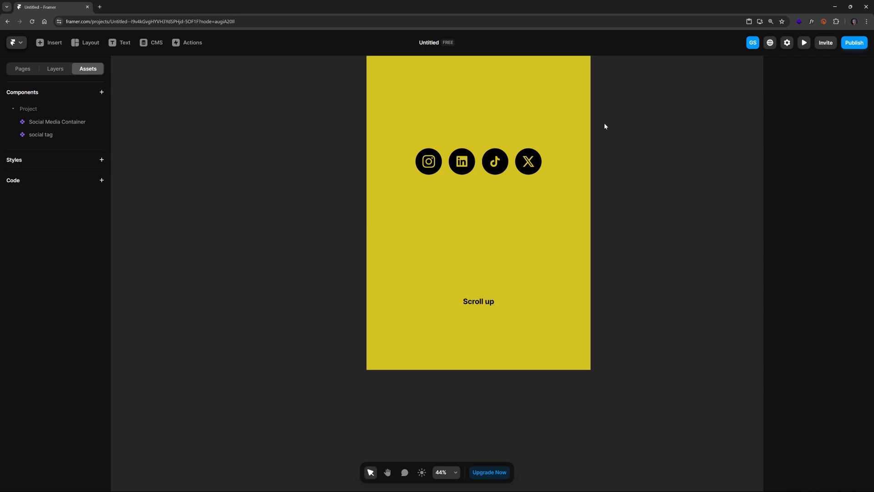
# Step: Preview the page, scroll past the icons in both directions to check their animations and the cursor tag, and return to the canvas
pyautogui.scroll(3, 605, 126)
pyautogui.click(804, 42)
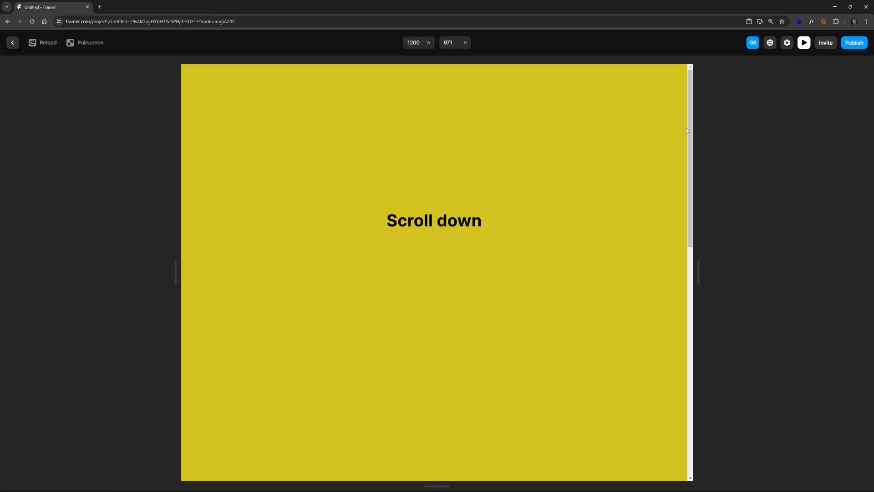
pyautogui.scroll(-5, 613, 225)
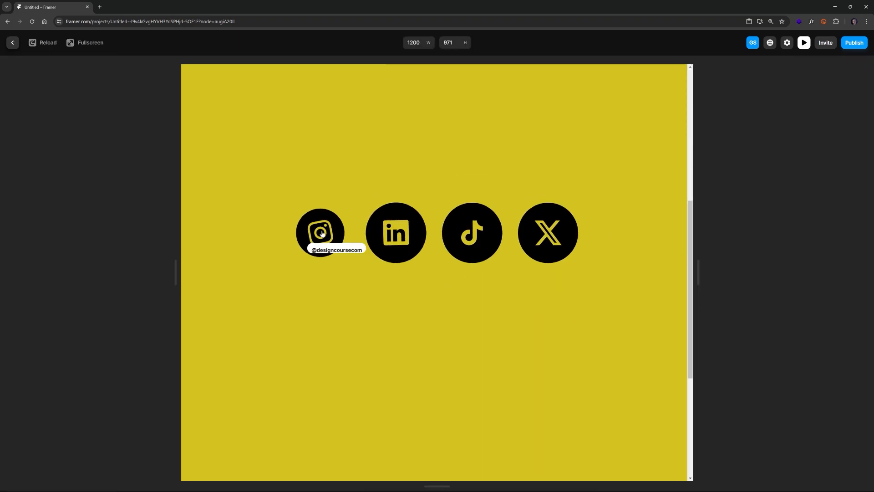
pyautogui.scroll(-5, 338, 248)
pyautogui.scroll(5, 422, 278)
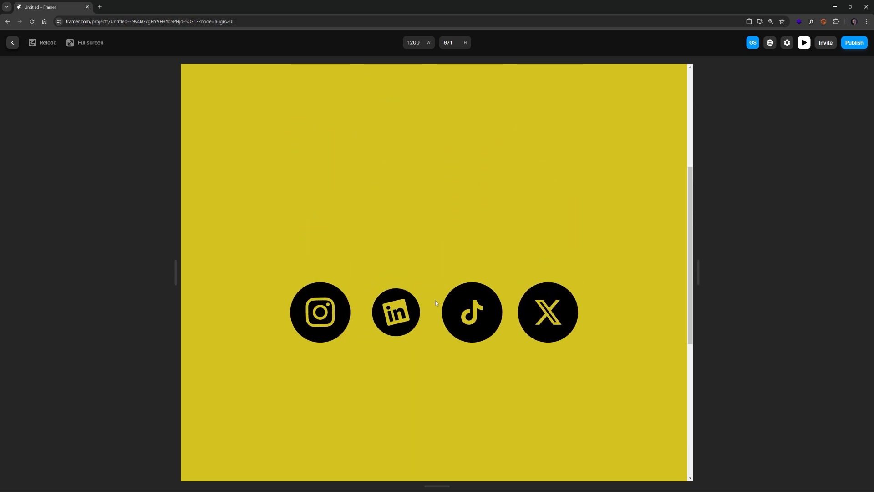
pyautogui.scroll(-5, 544, 312)
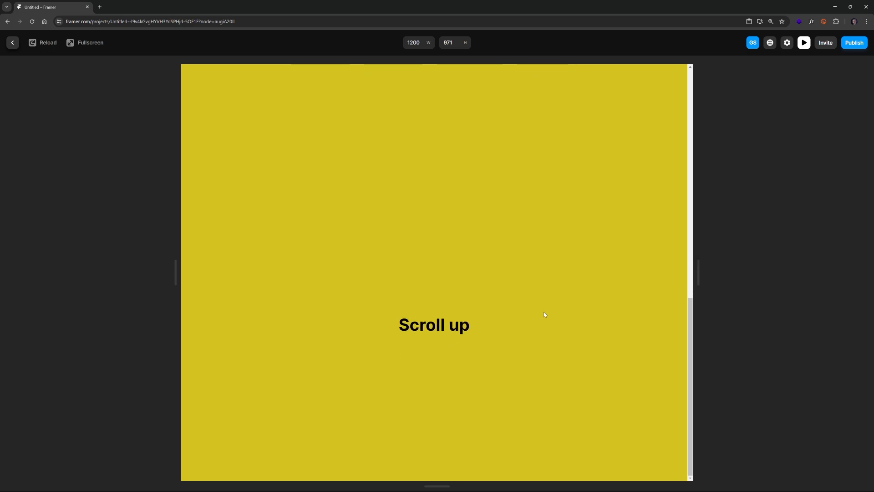
pyautogui.scroll(5, 543, 313)
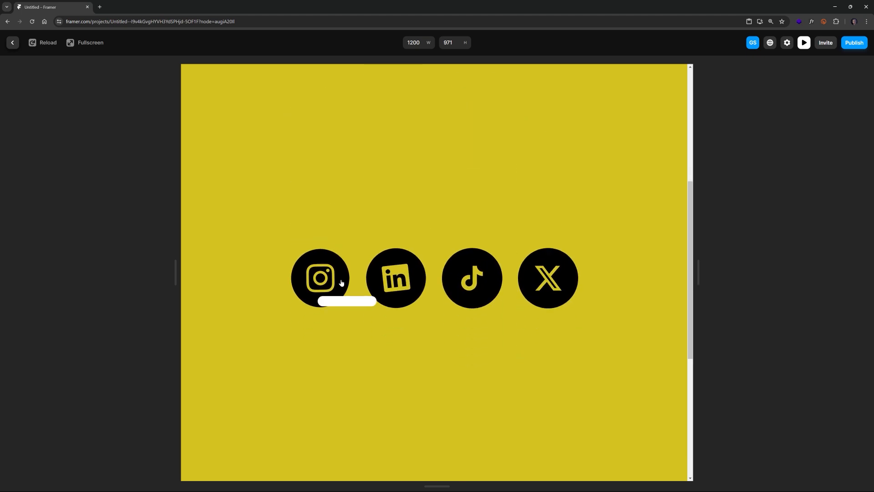
pyautogui.click(11, 43)
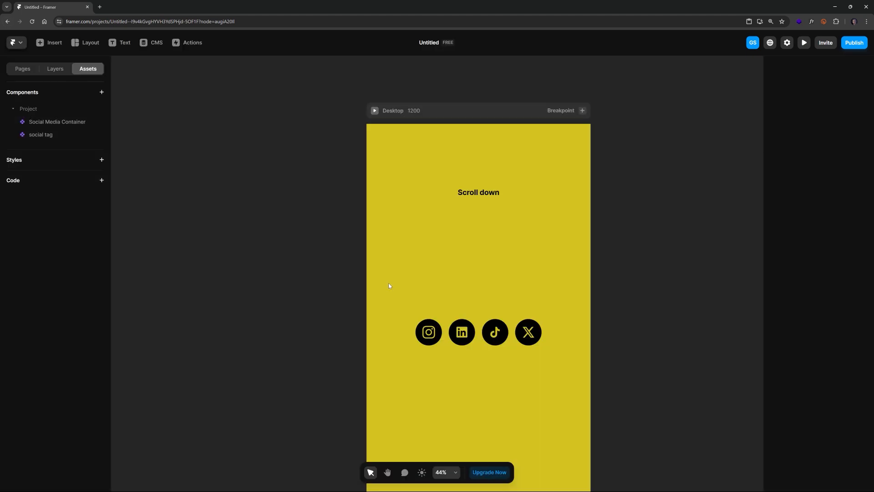
# Step: Copy the custom social tag cursor from the Instagram icon
pyautogui.scroll(3, 564, 375)
pyautogui.moveTo(415, 333); pyautogui.dragTo(485, 312)
pyautogui.press('v')
pyautogui.scroll(2, 467, 308)
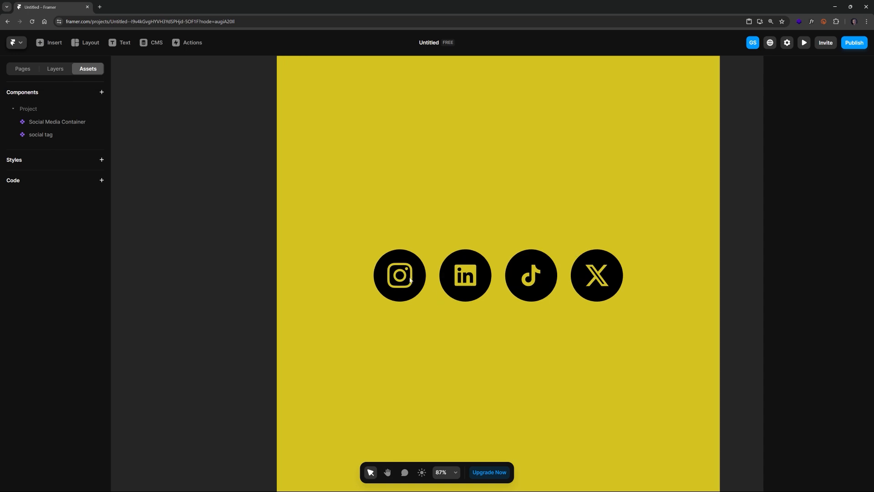
pyautogui.click(403, 274)
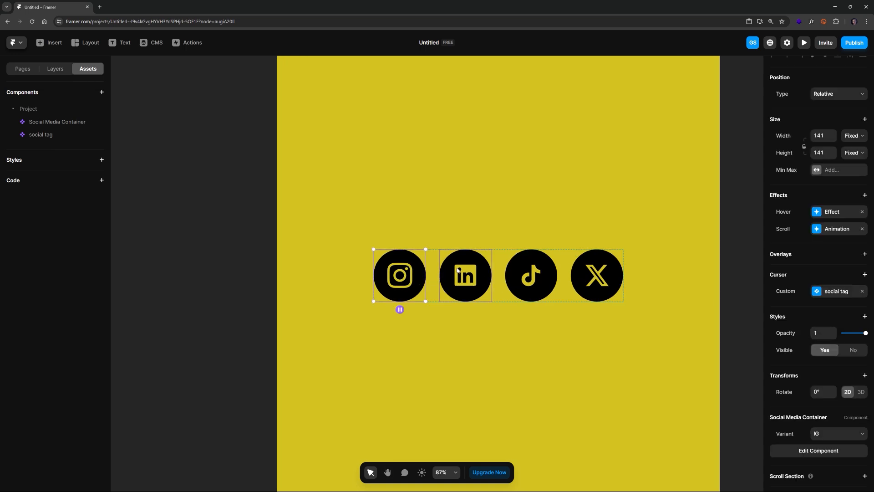
pyautogui.click(458, 270)
pyautogui.hotkey('ctrl', 'z')
pyautogui.rightClick(803, 291)
pyautogui.click(814, 298)
# Step: Paste the copied social tag cursor onto the LinkedIn, TikTok and X icons together
pyautogui.click(479, 277)
pyautogui.keyDown('shift'); pyautogui.click(522, 283); pyautogui.keyUp('shift')
pyautogui.keyDown('shift'); pyautogui.click(597, 276); pyautogui.keyUp('shift')
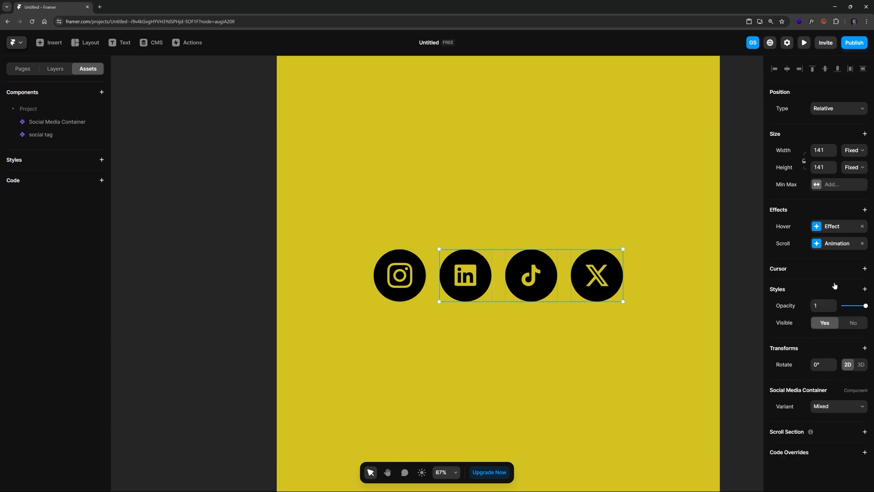
pyautogui.rightClick(807, 274)
pyautogui.click(822, 291)
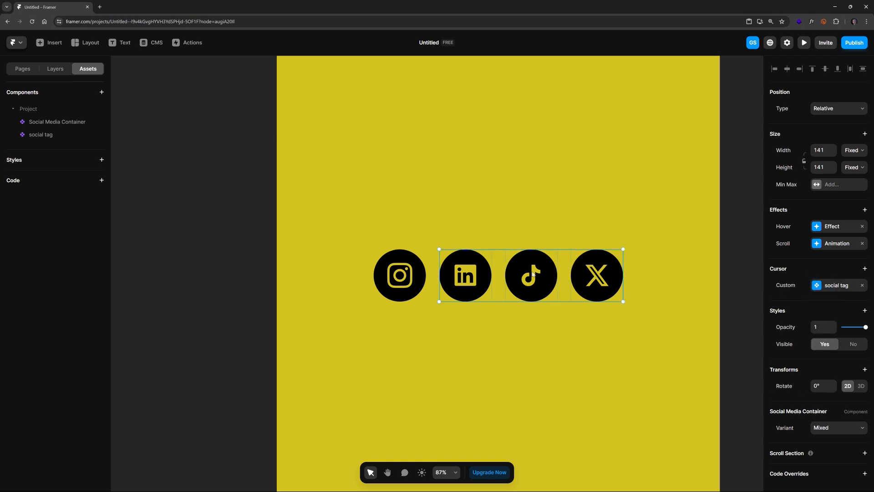
# Step: Preview the page, check the cursor tag on the other social icons, and return to the canvas
pyautogui.click(804, 43)
pyautogui.scroll(-5, 602, 219)
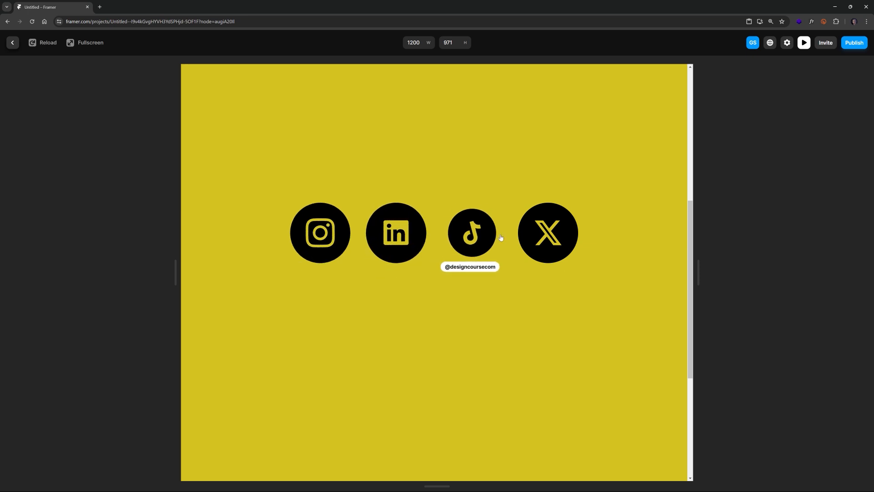
pyautogui.click(13, 42)
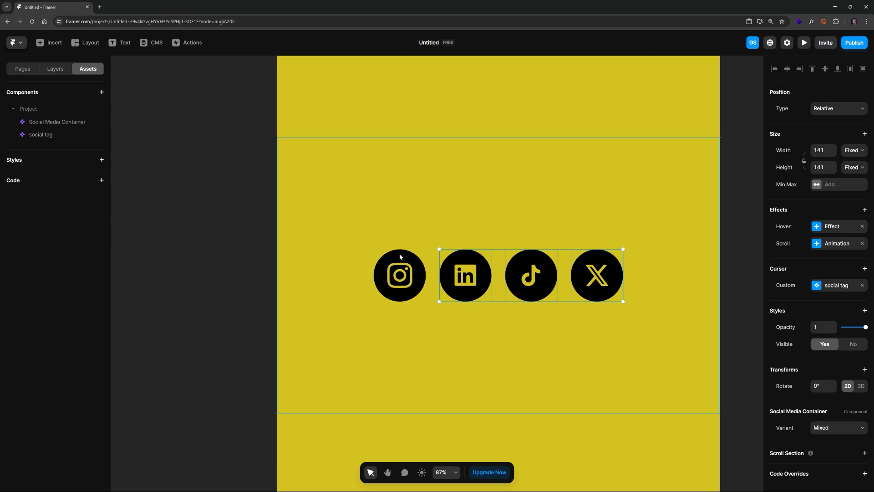
# Step: Open the social tag component for editing and add a second variant beside the primary one
pyautogui.click(395, 279)
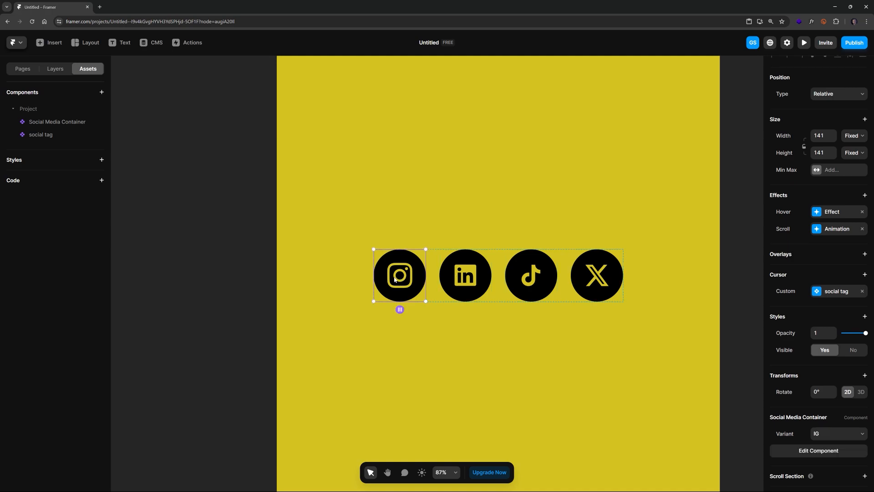
pyautogui.click(44, 136)
pyautogui.doubleClick(45, 136)
pyautogui.press('Return')
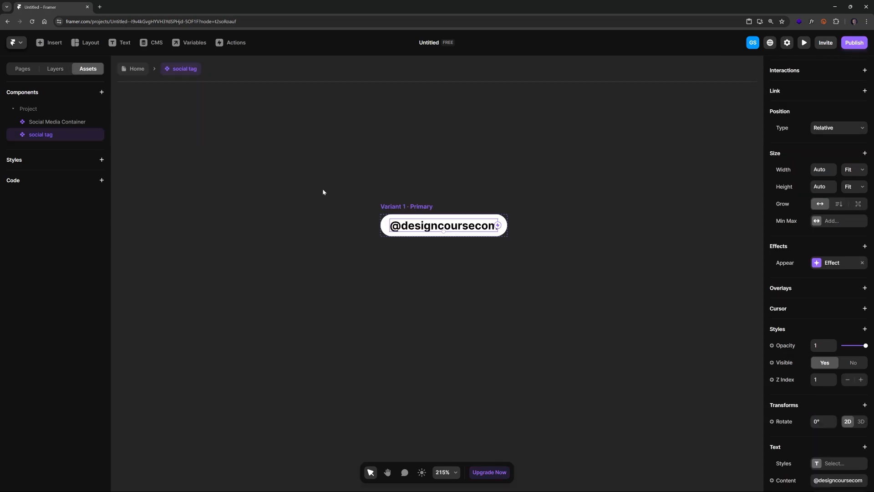
pyautogui.click(412, 214)
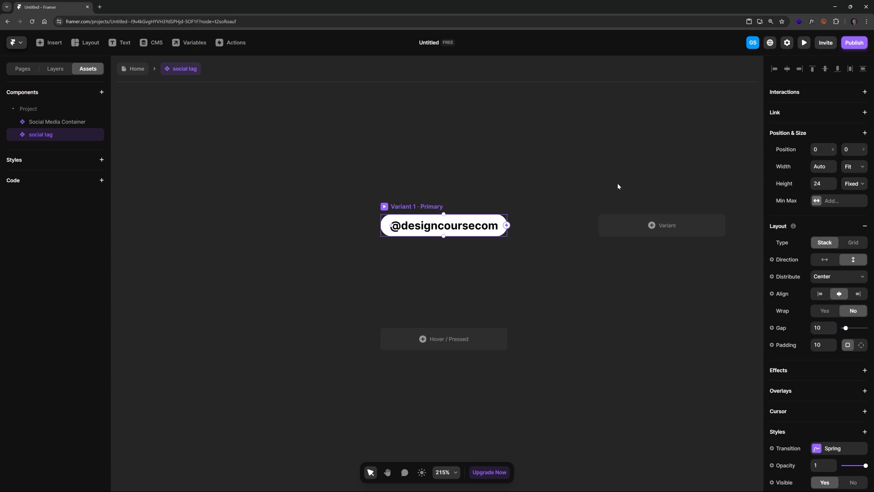
pyautogui.scroll(-1, 527, 199)
pyautogui.press('space')
pyautogui.moveTo(606, 174); pyautogui.dragTo(463, 190)
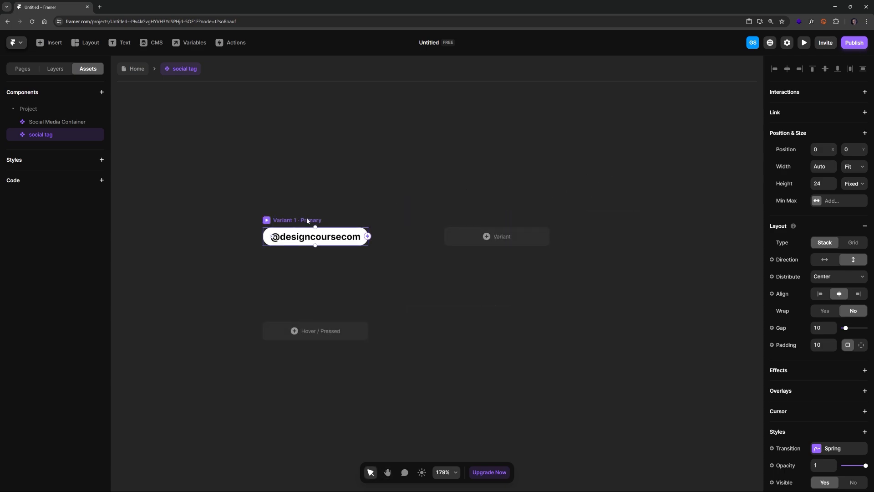
pyautogui.click(503, 239)
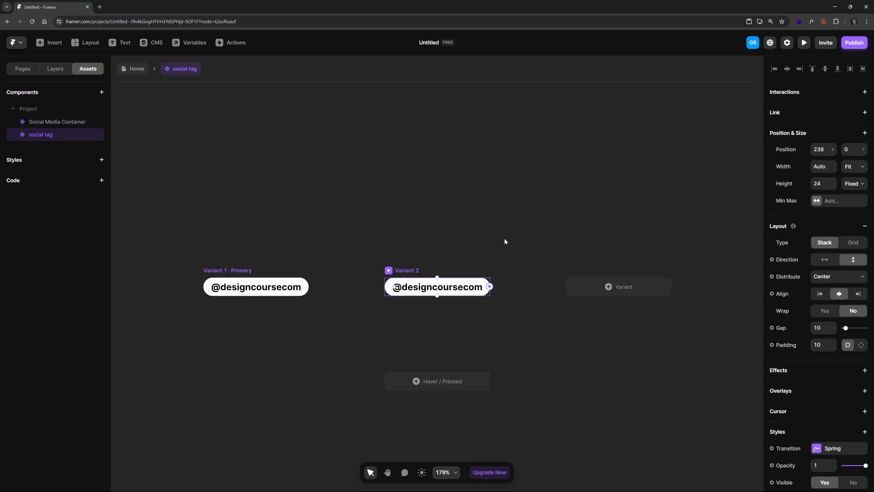
pyautogui.doubleClick(457, 289)
pyautogui.click(458, 288)
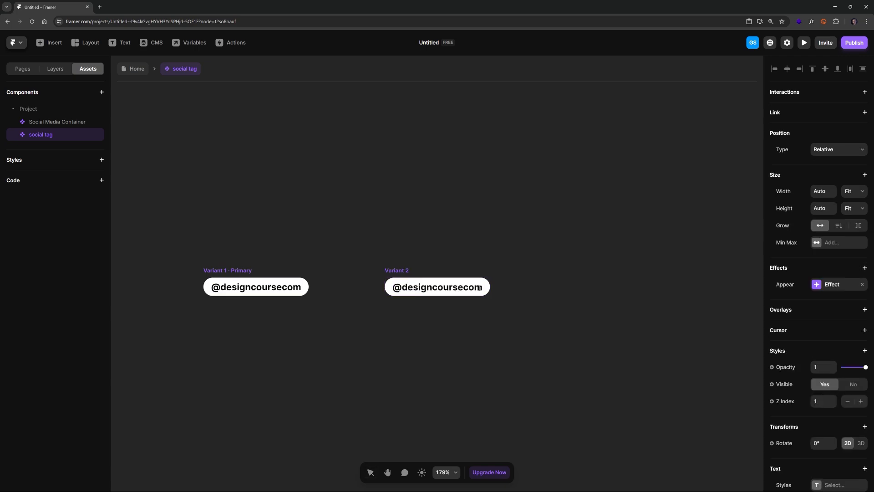
pyautogui.moveTo(480, 288); pyautogui.dragTo(402, 288)
pyautogui.write('d')
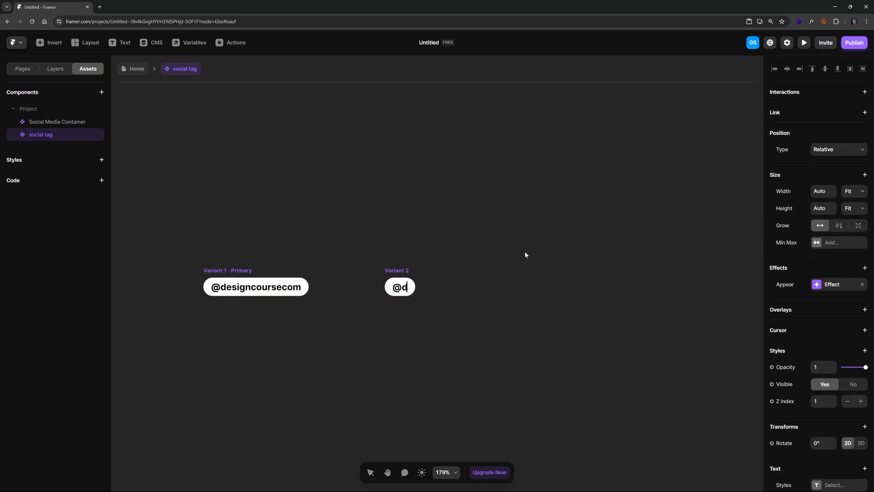
pyautogui.write('c-com')
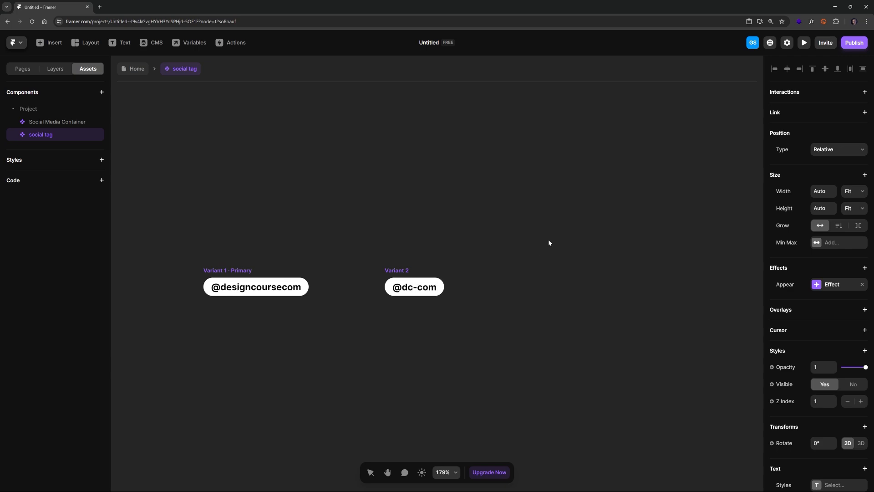
pyautogui.click(405, 271)
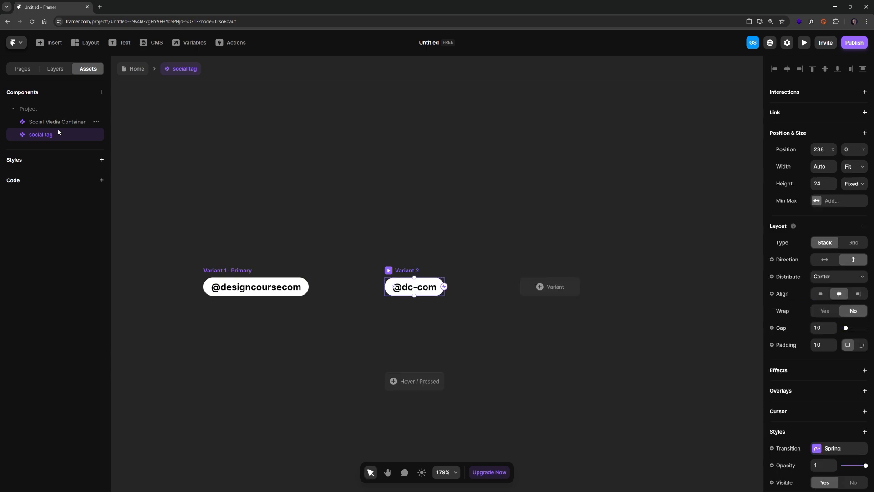
pyautogui.click(56, 69)
pyautogui.doubleClick(41, 108)
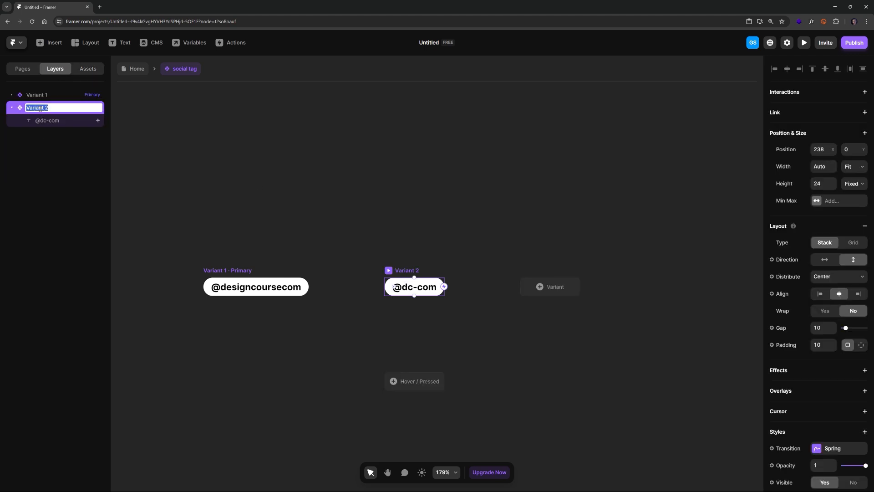
pyautogui.write('LinkedIn')
pyautogui.press('Return')
pyautogui.doubleClick(35, 95)
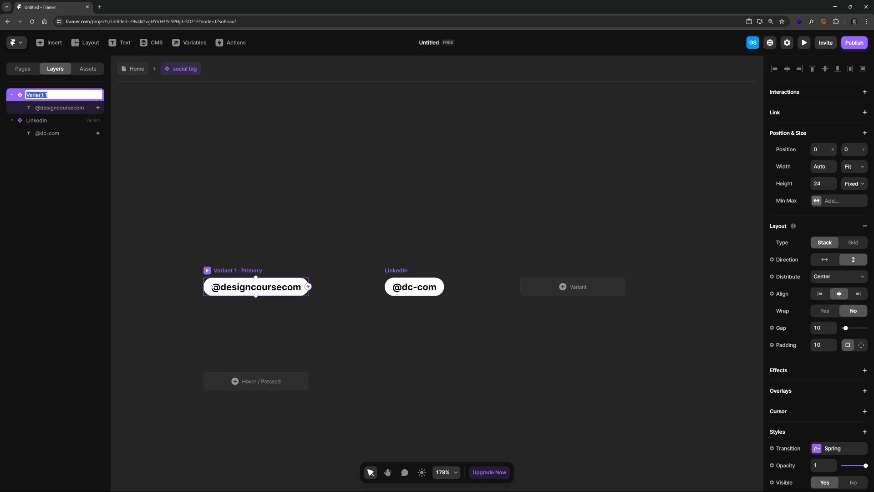
pyautogui.write('IG')
pyautogui.press('Return')
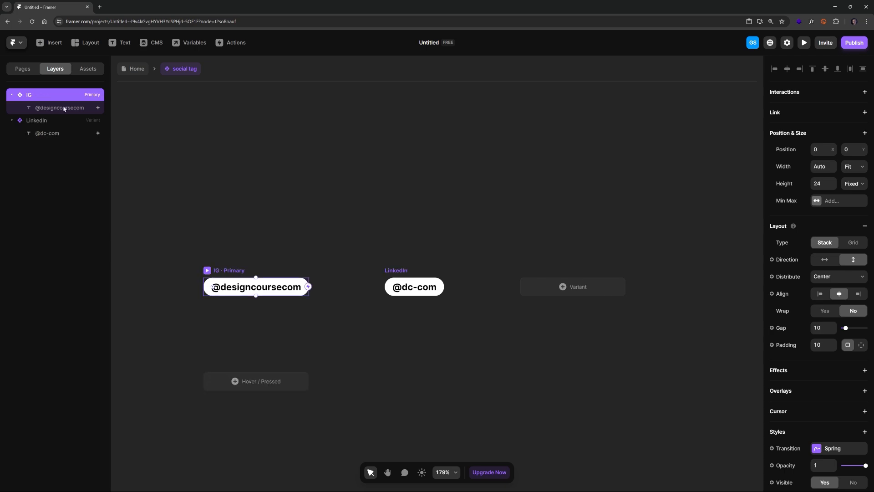
# Step: Return to the Home page and set the LinkedIn icon's custom cursor to the LinkedIn variant of the social tag
pyautogui.click(133, 70)
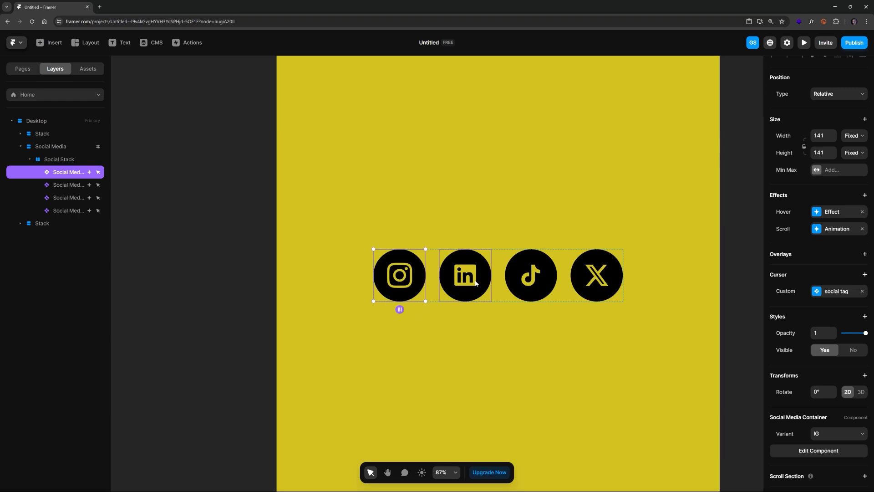
pyautogui.click(476, 283)
pyautogui.scroll(-1, 857, 381)
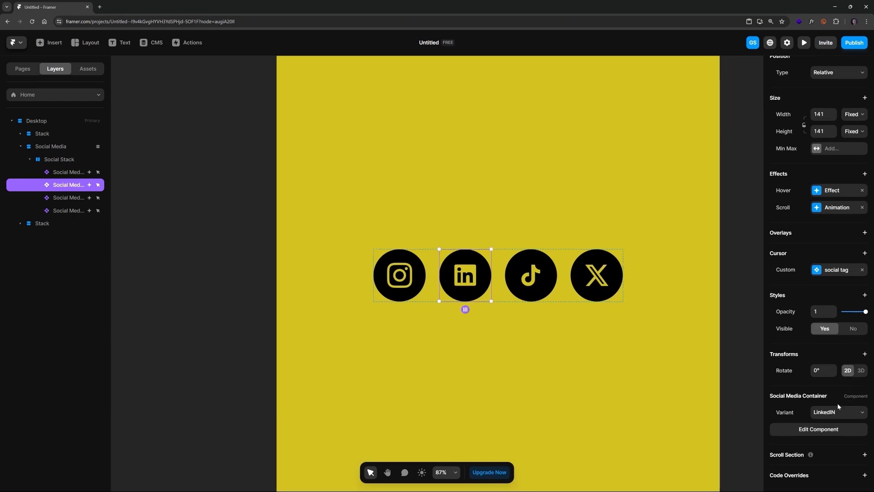
pyautogui.click(837, 274)
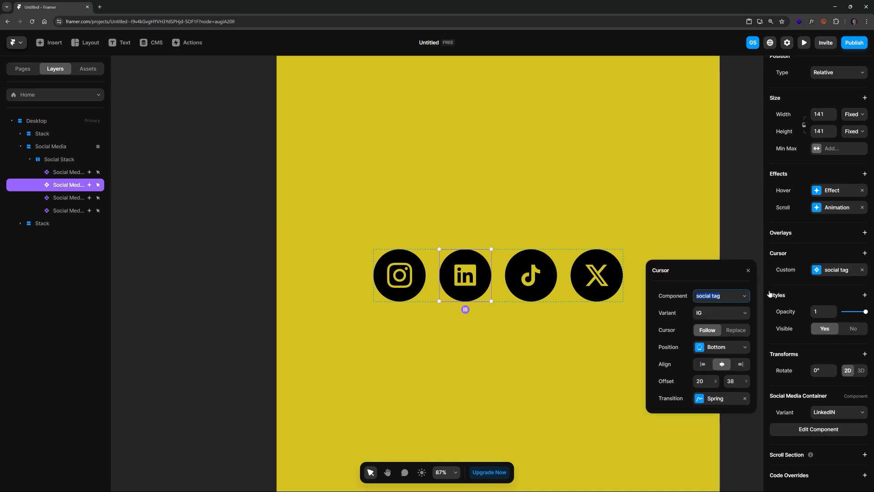
pyautogui.click(723, 315)
pyautogui.click(719, 332)
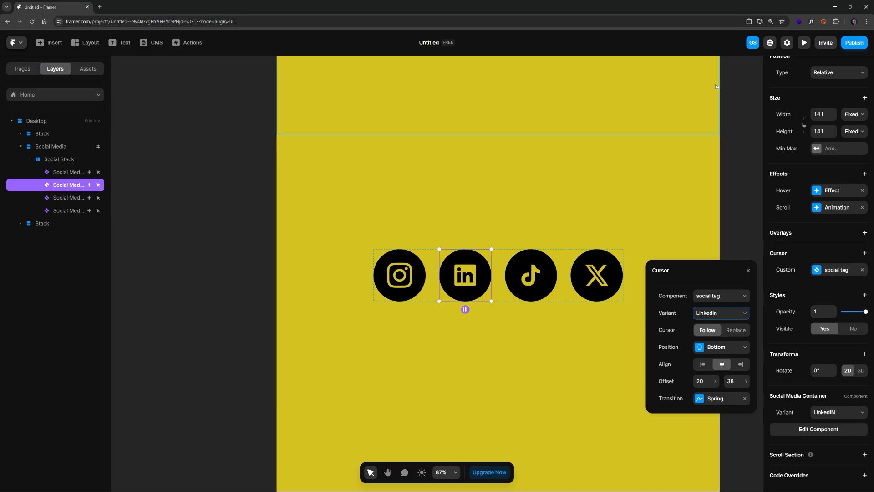
# Step: Preview the page and check the bouncy hover and cursor tags on the social icons
pyautogui.click(804, 43)
pyautogui.scroll(-5, 667, 144)
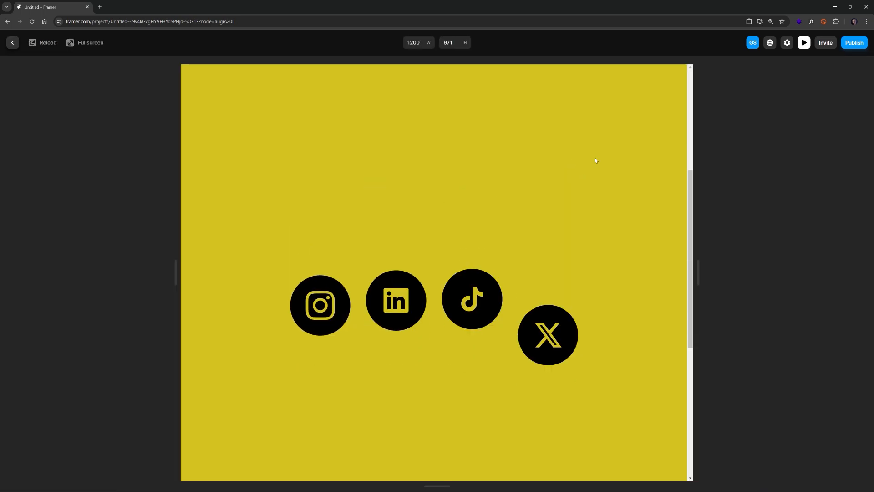
pyautogui.moveTo(397, 229)
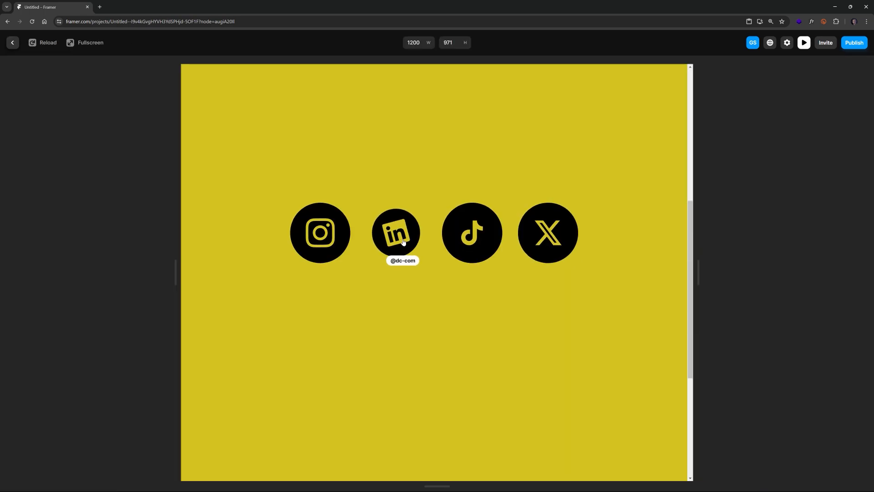
pyautogui.moveTo(337, 233)
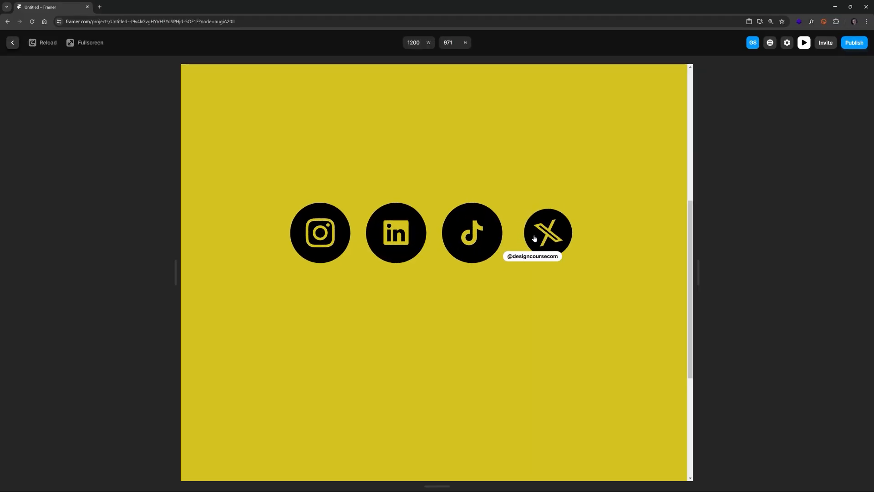
pyautogui.click(12, 43)
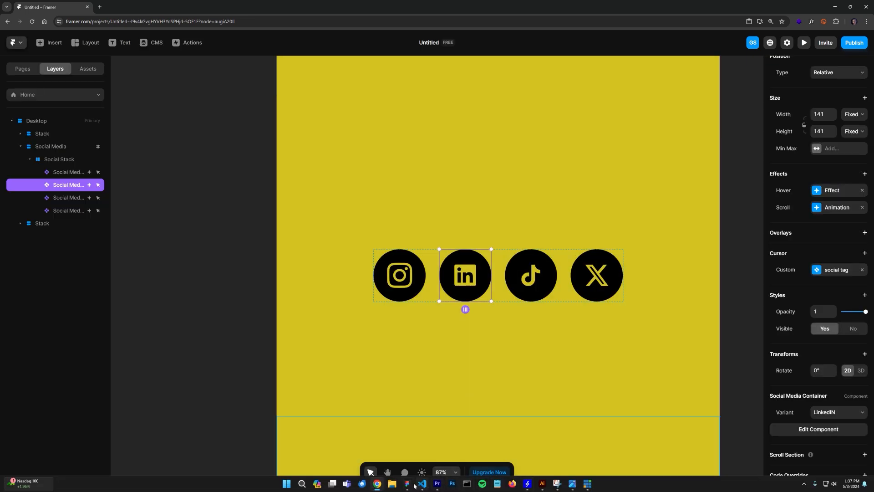
# Step: Switch to Figma and rotate the hand graphic behind the social icons about 32° counterclockwise
pyautogui.click(407, 484)
pyautogui.click(508, 137)
pyautogui.scroll(-4, 505, 167)
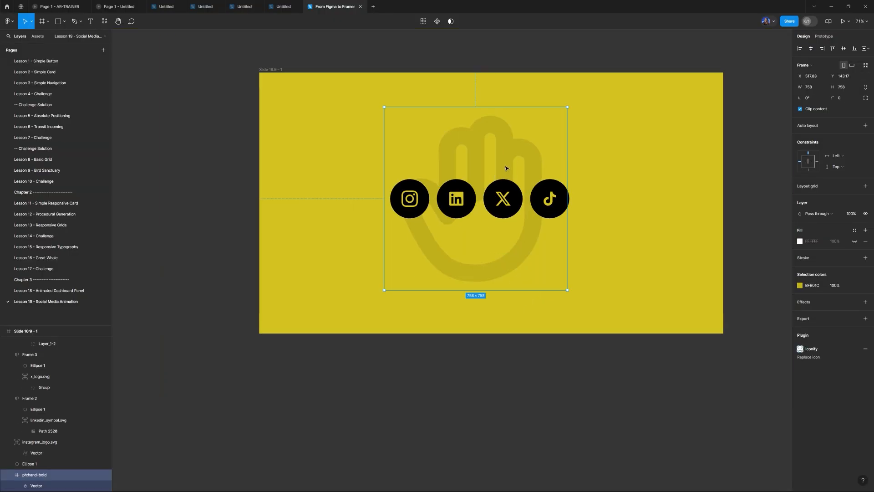
pyautogui.moveTo(500, 143); pyautogui.dragTo(476, 165)
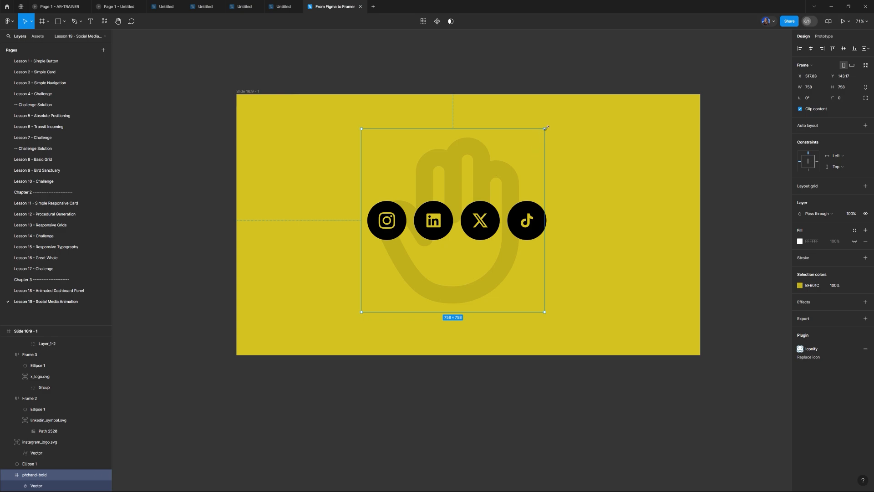
pyautogui.moveTo(549, 128); pyautogui.dragTo(482, 94)
pyautogui.hotkey('ctrl', 'z')
# Step: Copy the rotated hand graphic with the export plugin, return to Framer and paste it into the Social Media section
pyautogui.rightClick(479, 168)
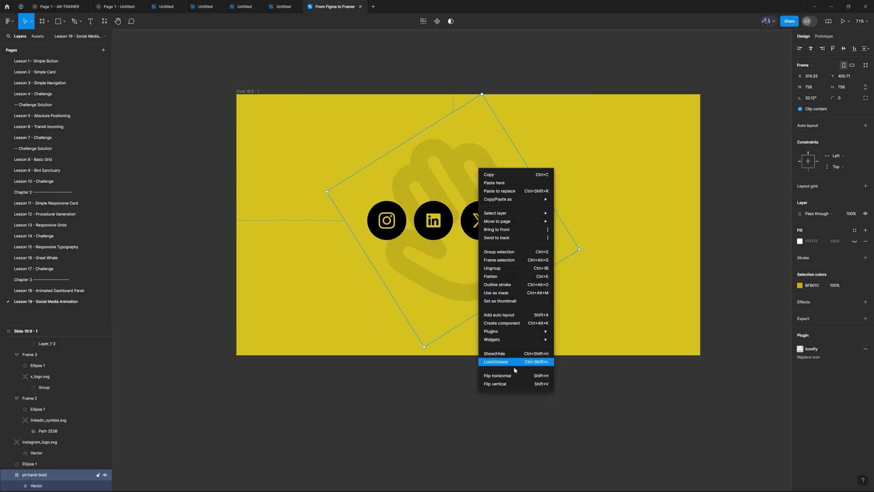
pyautogui.moveTo(520, 331)
pyautogui.click(582, 340)
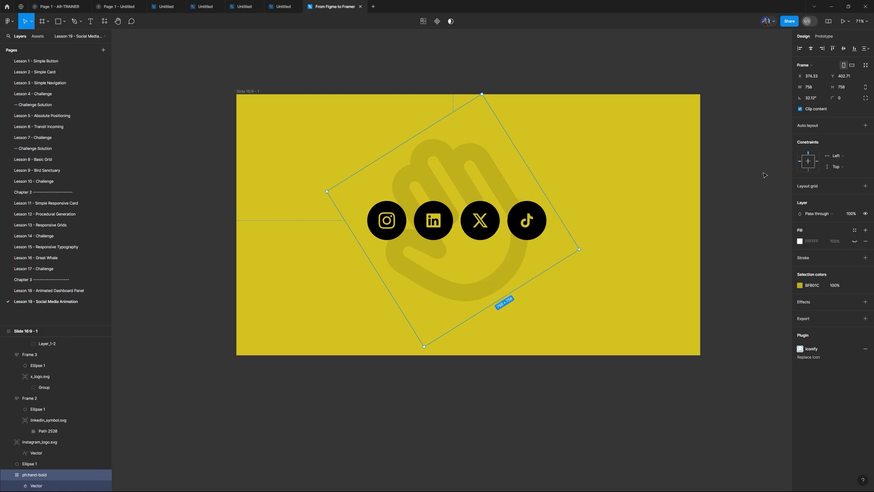
pyautogui.click(832, 7)
pyautogui.click(436, 193)
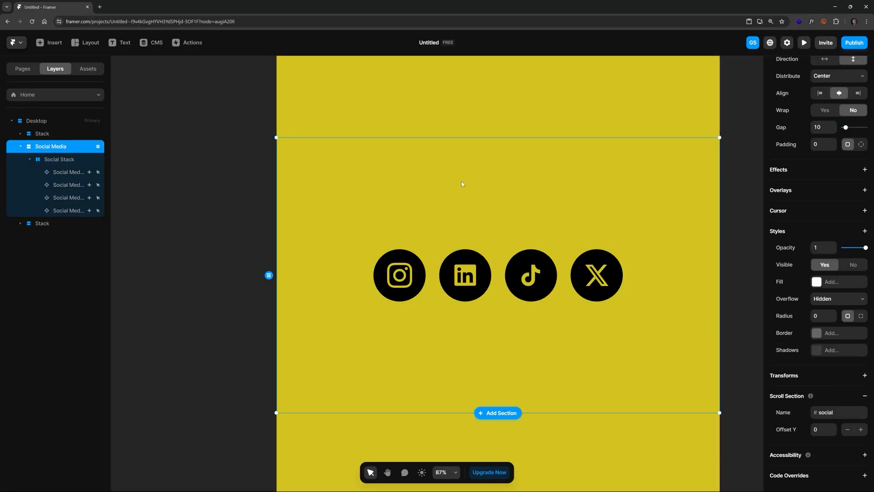
pyautogui.hotkey('ctrl', 'v')
# Step: Set the hand graphic to absolute positioning with Z Index 0 and move its layer above Social Stack within Social Media
pyautogui.click(838, 129)
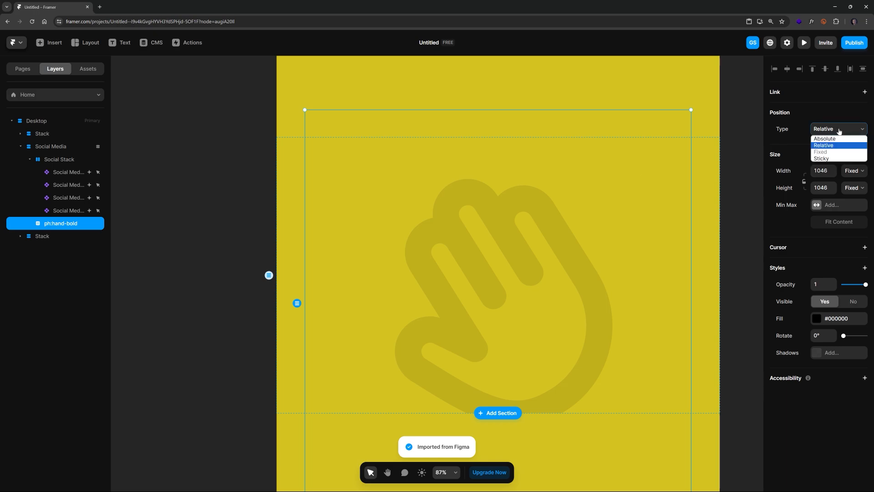
pyautogui.click(827, 141)
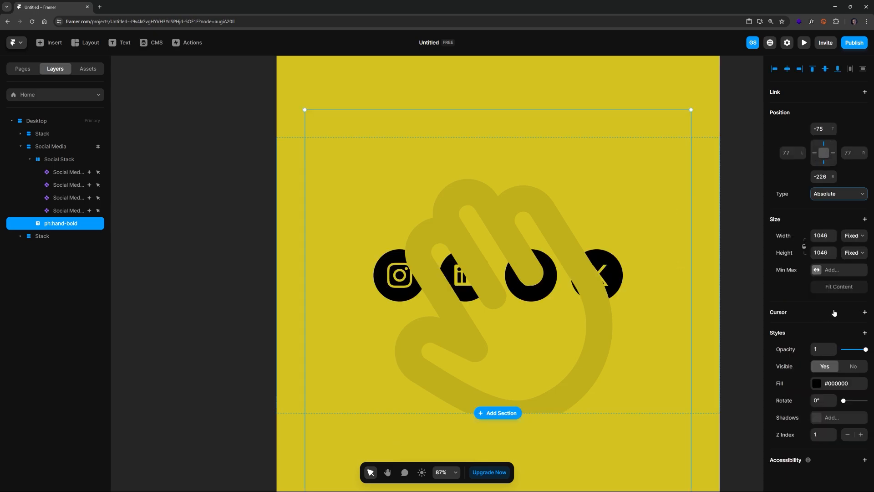
pyautogui.click(824, 435)
pyautogui.write('0')
pyautogui.moveTo(38, 224); pyautogui.dragTo(46, 156)
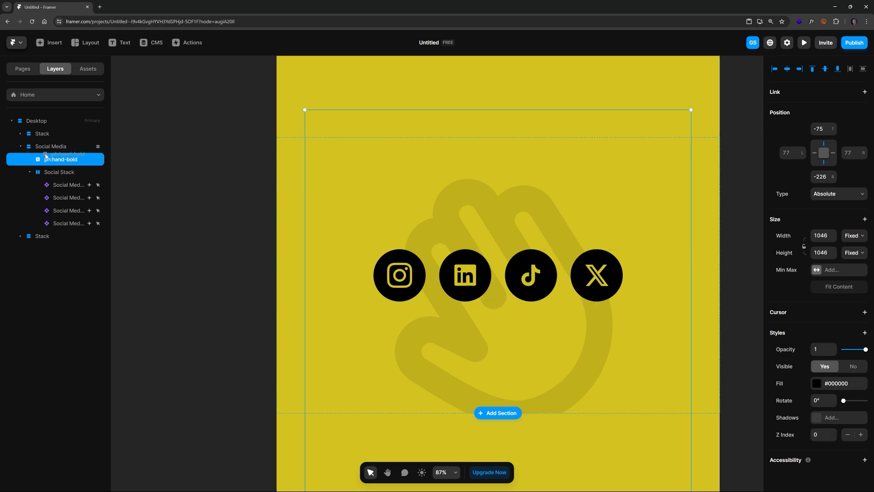
# Step: Reposition the hand graphic behind the icons at about 856 × 856 and wrap it in a new frame
pyautogui.moveTo(504, 206); pyautogui.dragTo(497, 184)
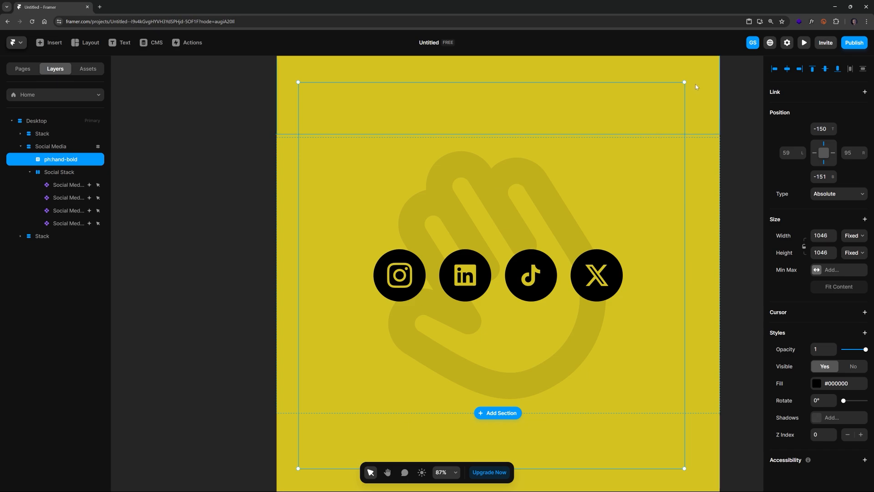
pyautogui.moveTo(687, 83); pyautogui.dragTo(649, 118)
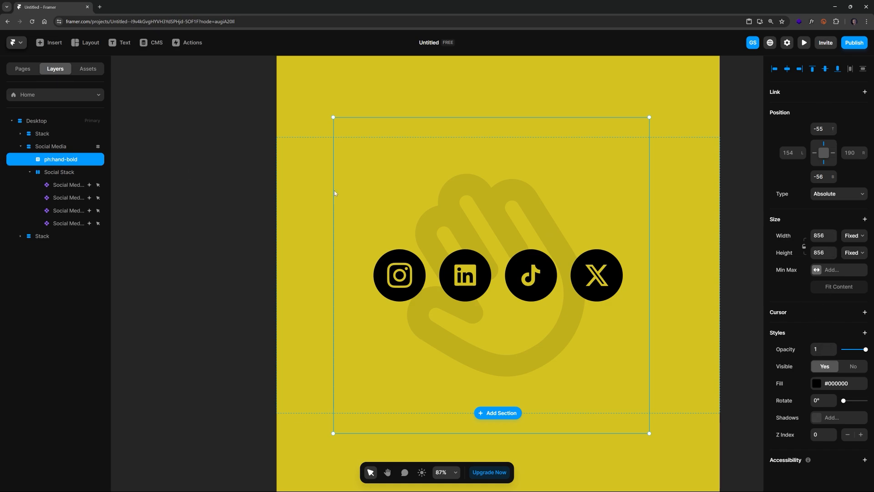
pyautogui.rightClick(62, 161)
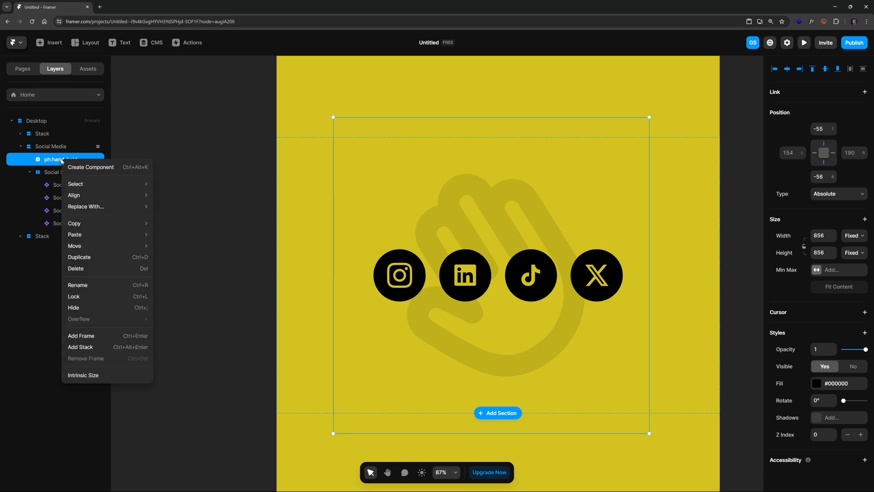
pyautogui.click(88, 338)
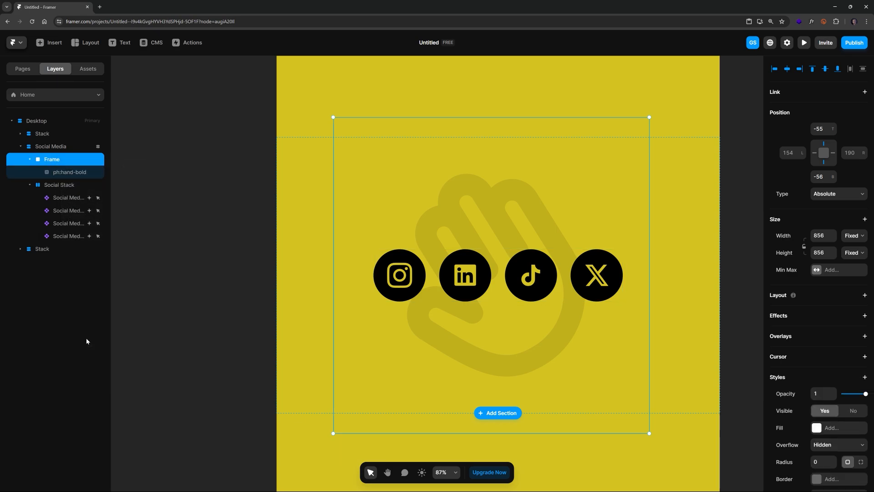
# Step: Add a Loop effect to the frame that wraps the hand graphic
pyautogui.click(53, 147)
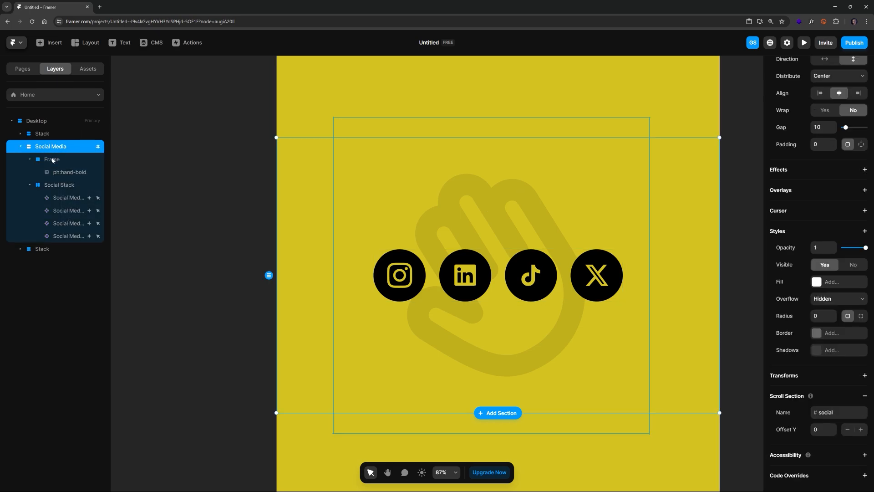
pyautogui.click(52, 159)
pyautogui.click(76, 175)
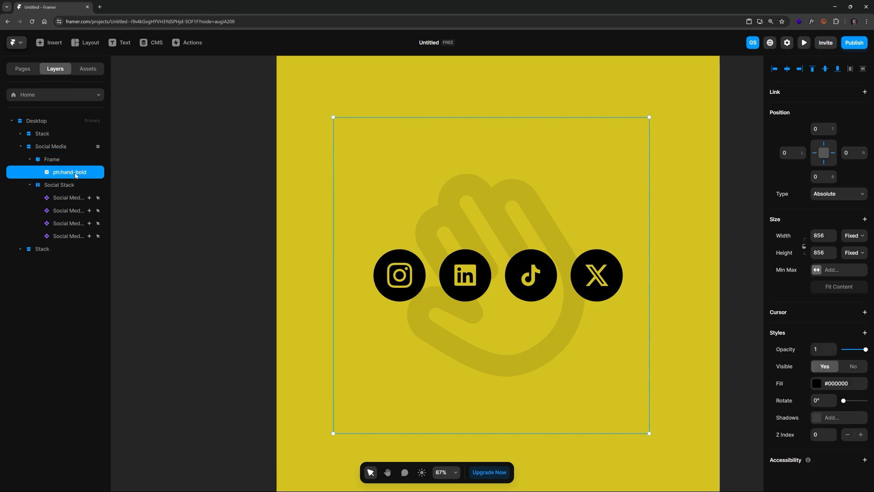
pyautogui.click(52, 161)
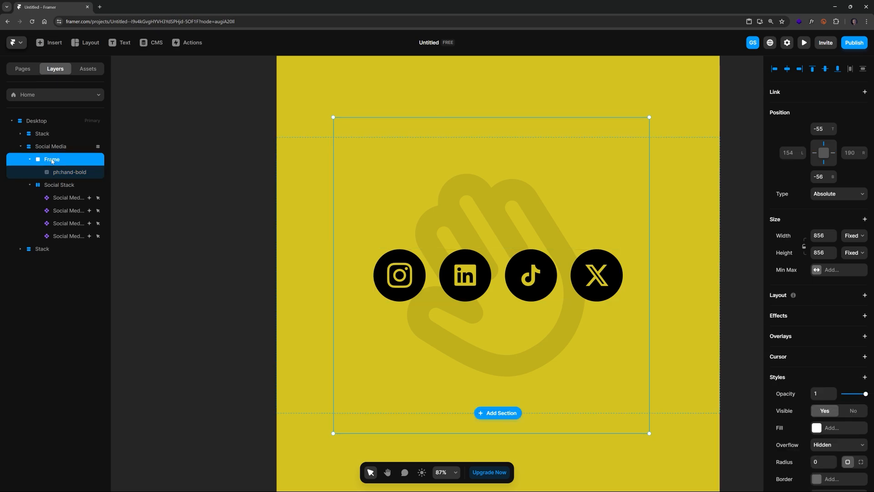
pyautogui.click(864, 316)
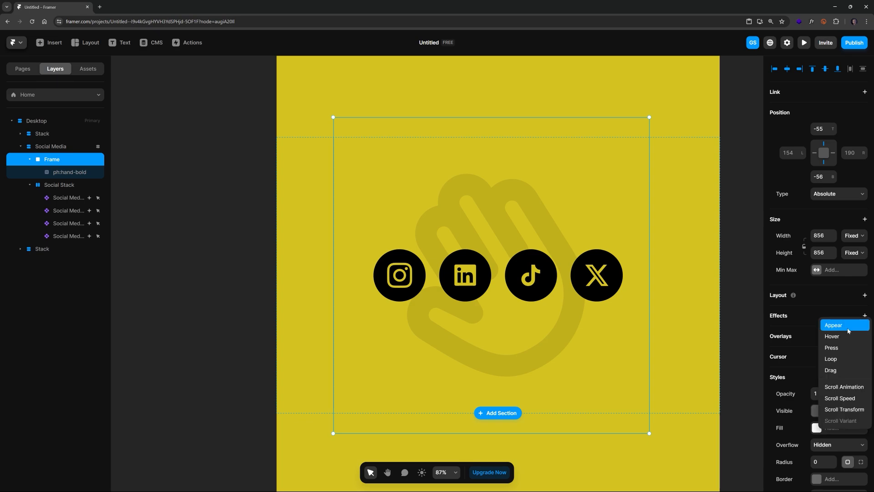
pyautogui.click(842, 360)
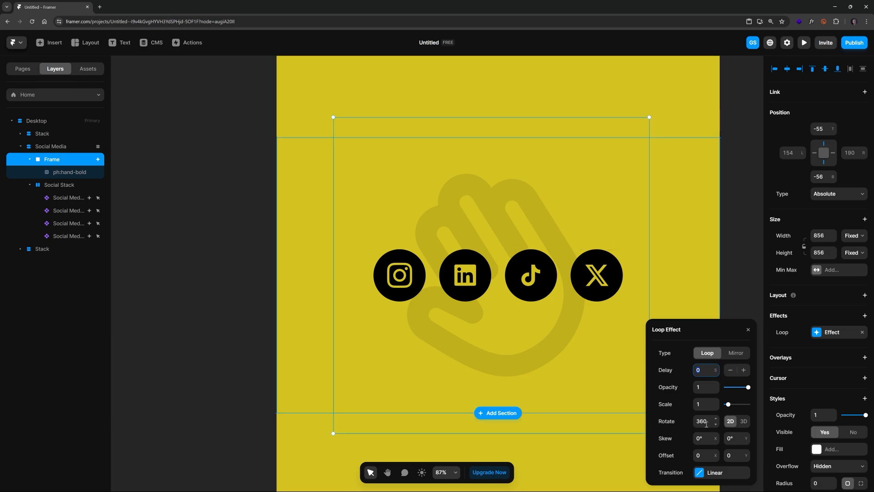
# Step: Preview the page to check the rotation speed of the looping hand graphic
pyautogui.click(804, 43)
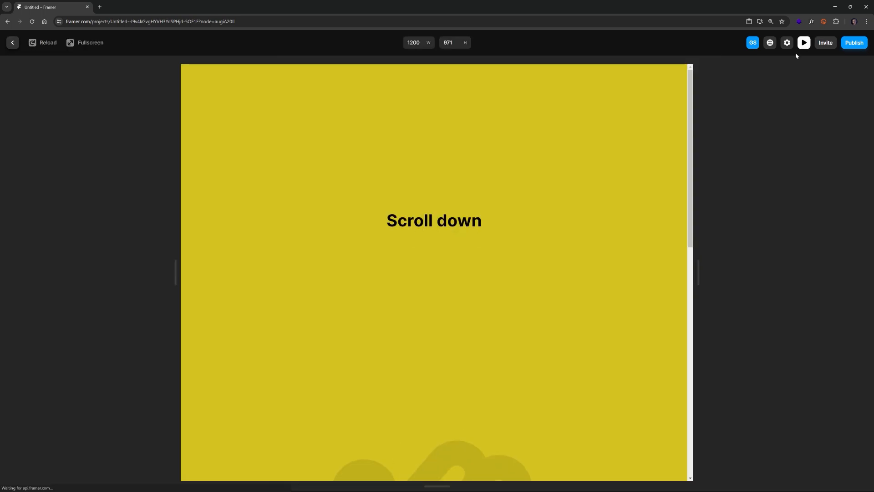
pyautogui.scroll(-5, 627, 182)
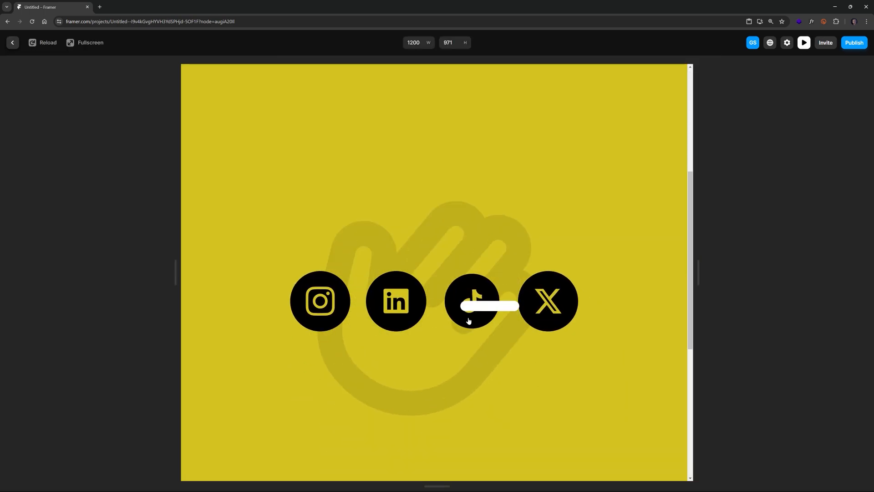
pyautogui.click(12, 43)
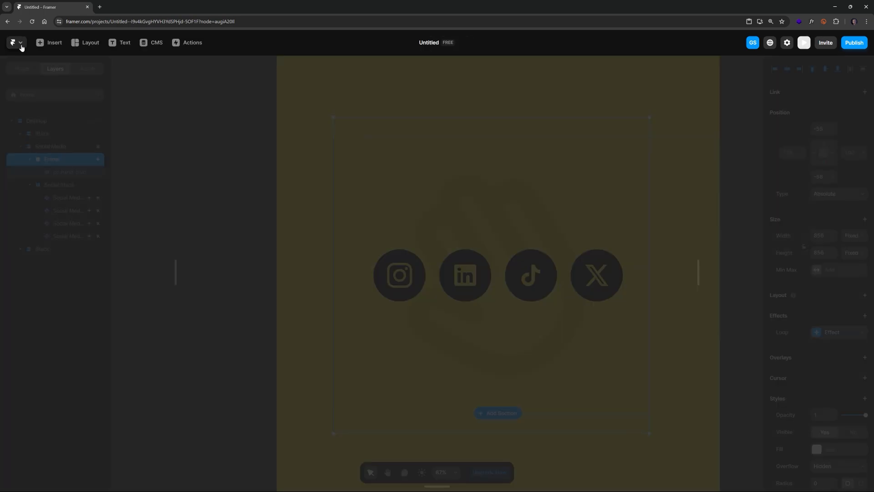
# Step: Lengthen the transition time of the frame's Loop effect so the hand rotates more slowly
pyautogui.click(832, 336)
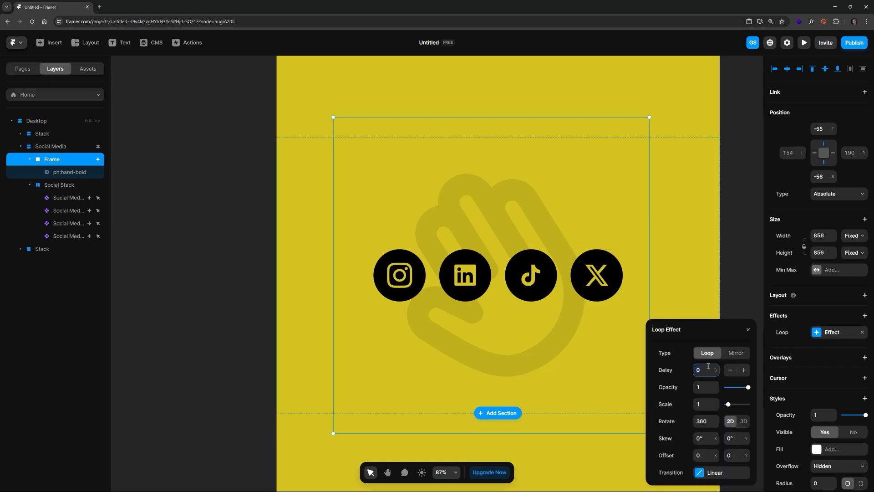
pyautogui.click(713, 472)
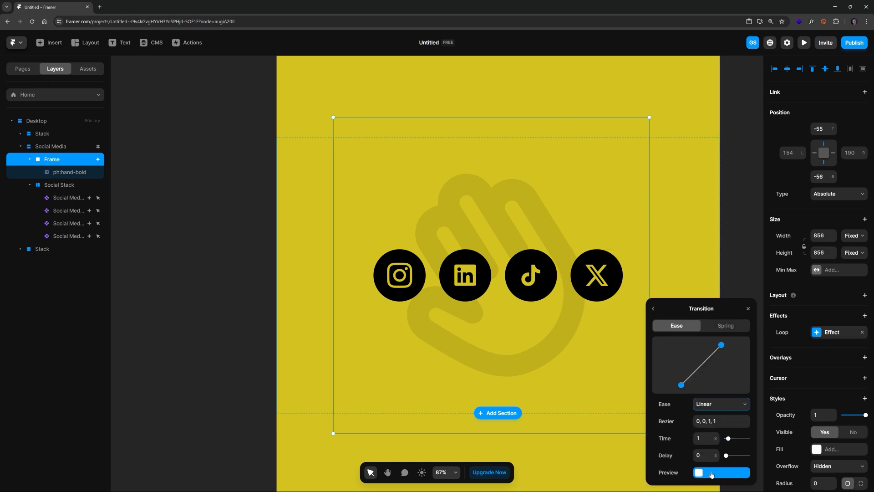
pyautogui.click(701, 438)
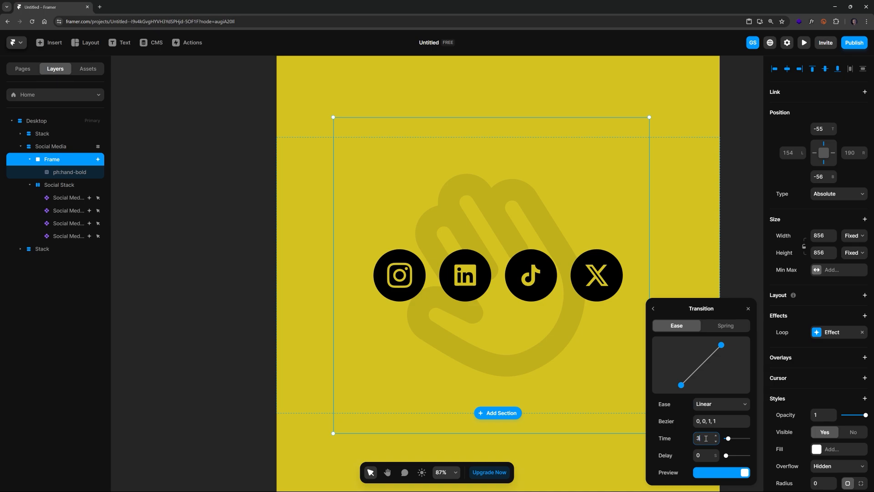
pyautogui.press('Return')
pyautogui.click(731, 244)
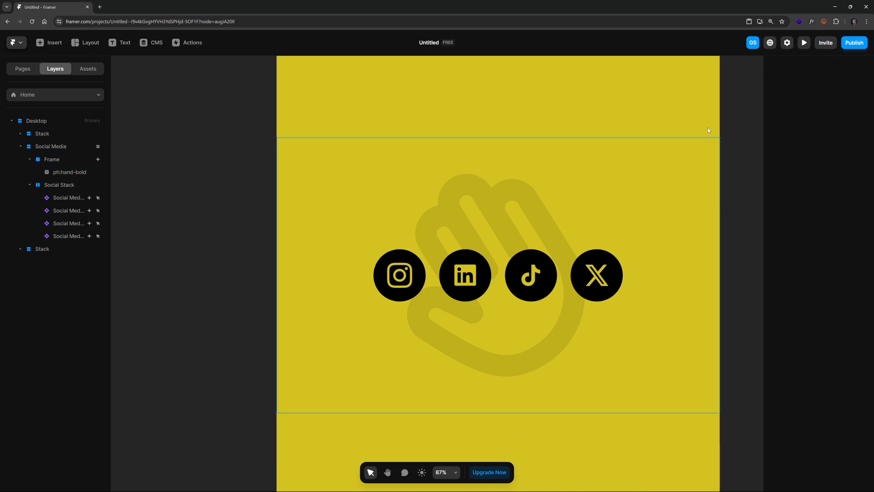
# Step: Preview the page and review the slower hand rotation together with the icons' scroll, hover and cursor animations
pyautogui.click(804, 43)
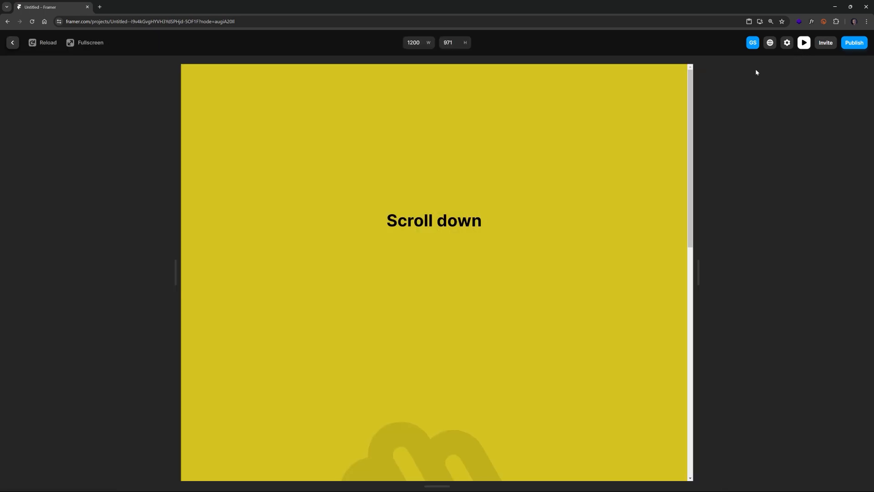
pyautogui.moveTo(691, 150); pyautogui.dragTo(682, 274)
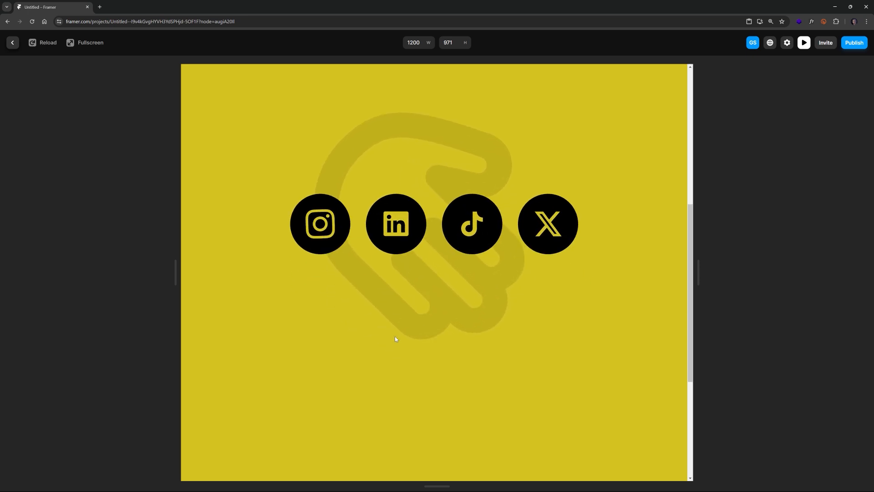
pyautogui.scroll(-5, 395, 336)
pyautogui.scroll(2, 424, 345)
pyautogui.scroll(3, 518, 338)
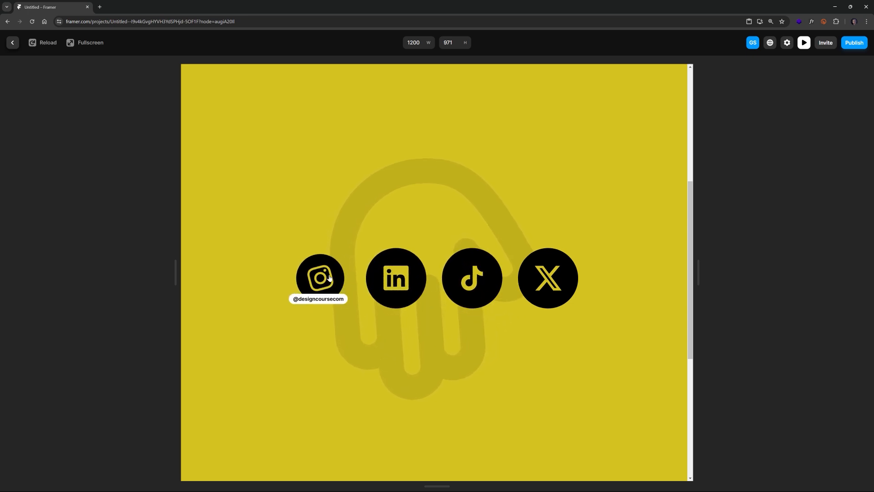
pyautogui.scroll(1, 551, 296)
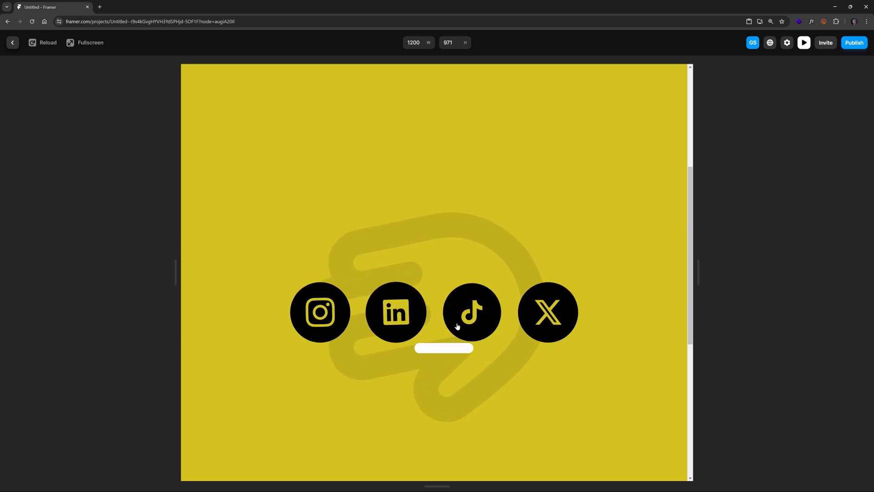
pyautogui.scroll(-3, 549, 310)
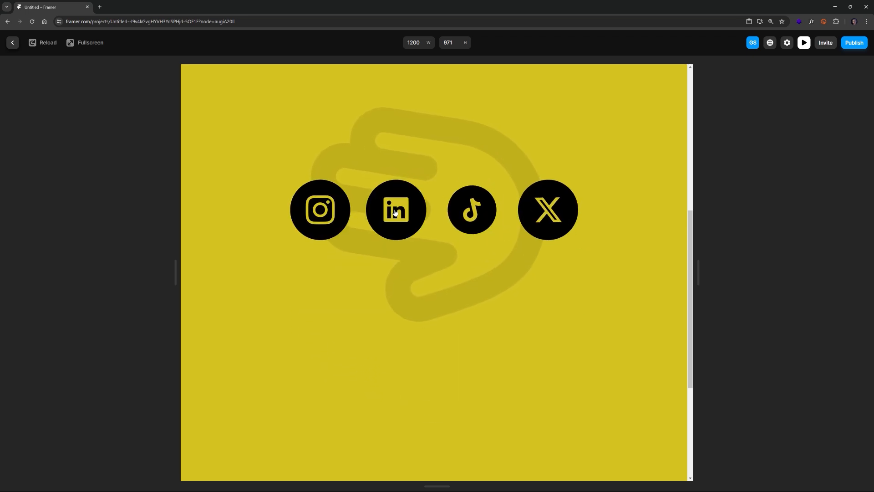